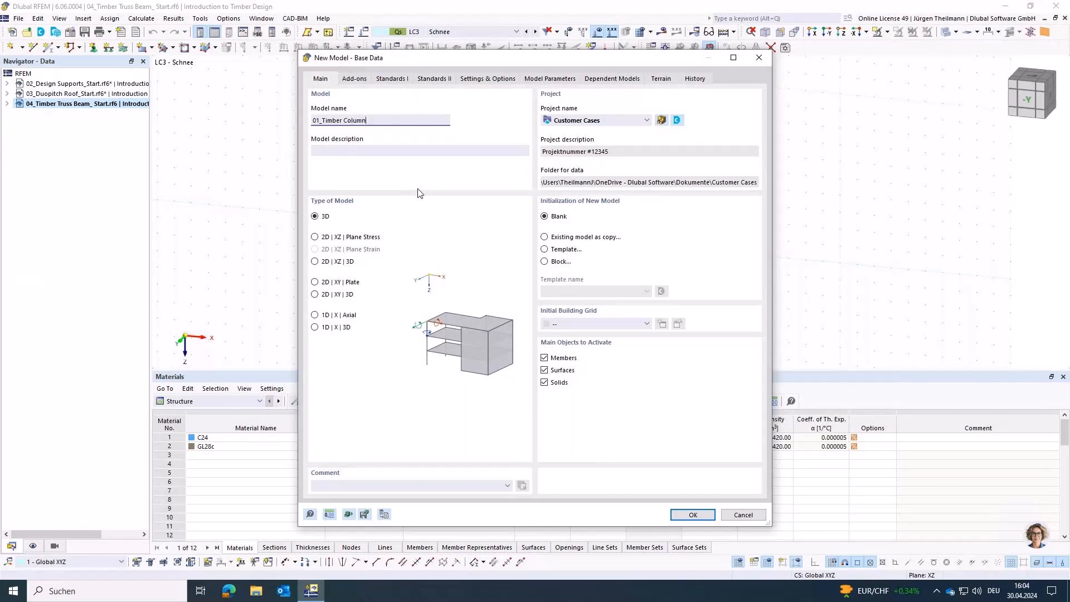
- Assign the new model 01_Timber Column to the Introduction to Timber Design project within Schulungen
key("Tab")
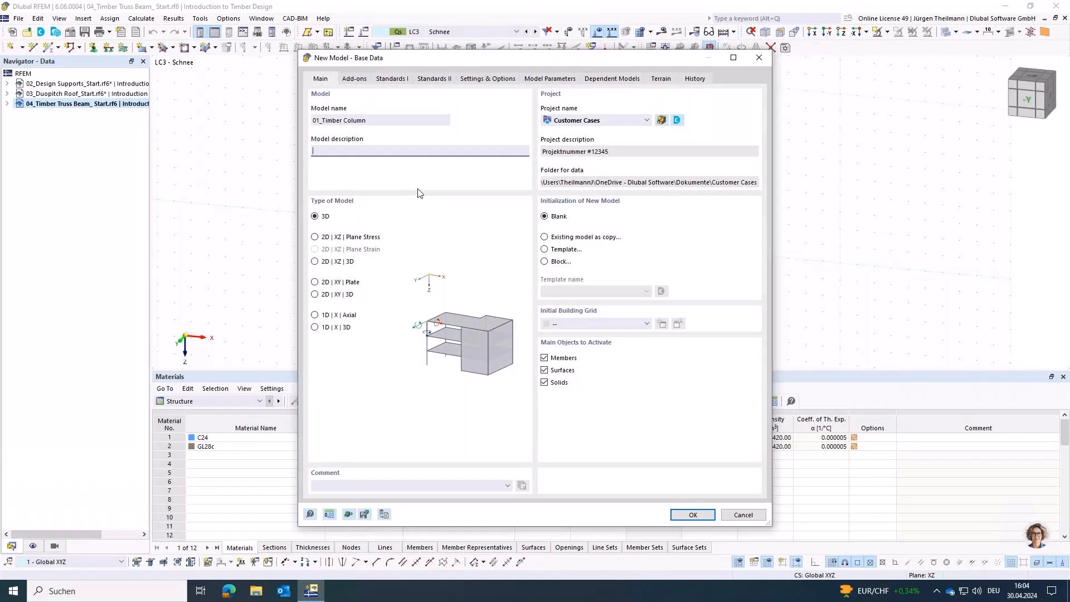
left_click(640, 123)
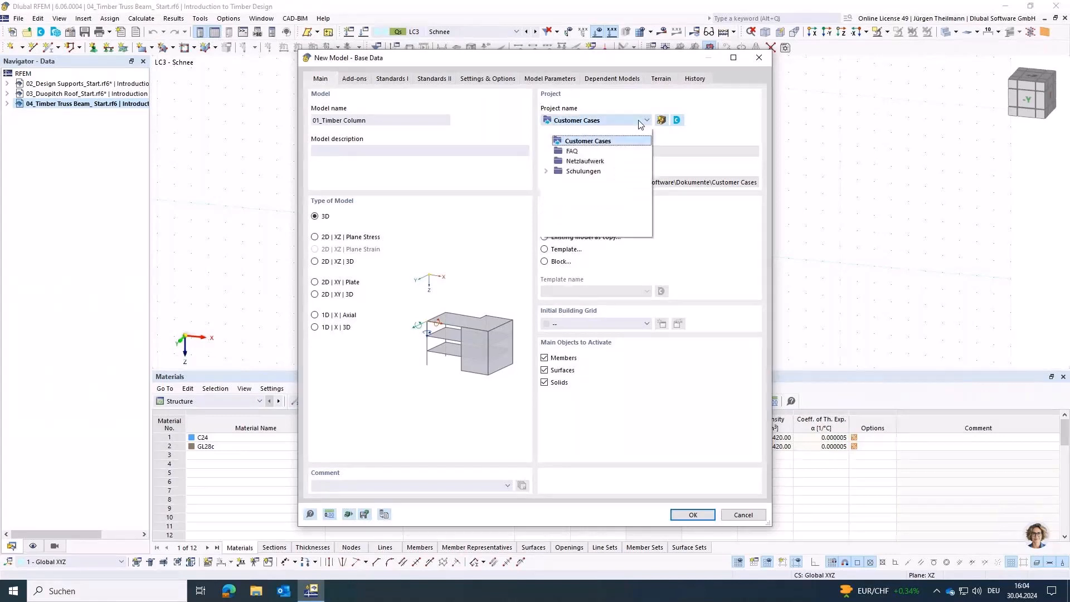
left_click(547, 171)
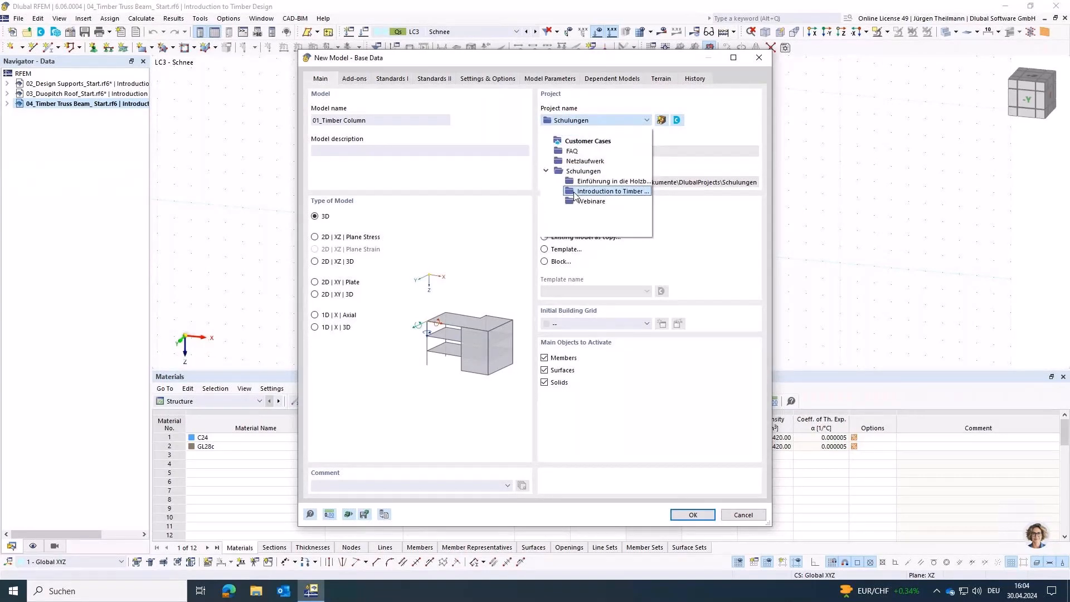
left_click(591, 191)
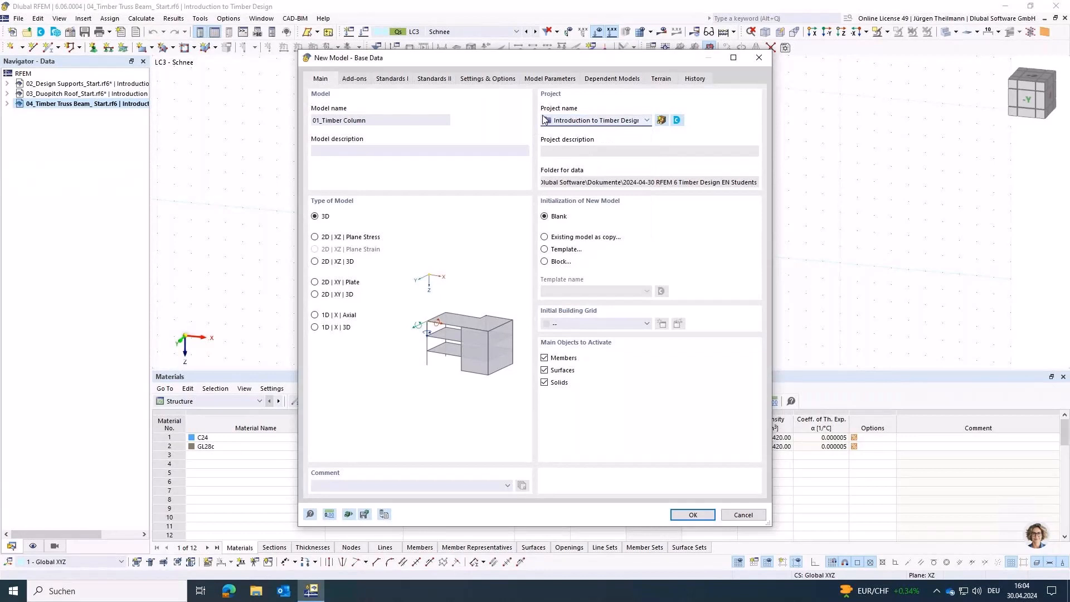
- Activate the Timber Design add-on and set the load combination standard to EN 1990 | Timber, then create the model
left_click(353, 80)
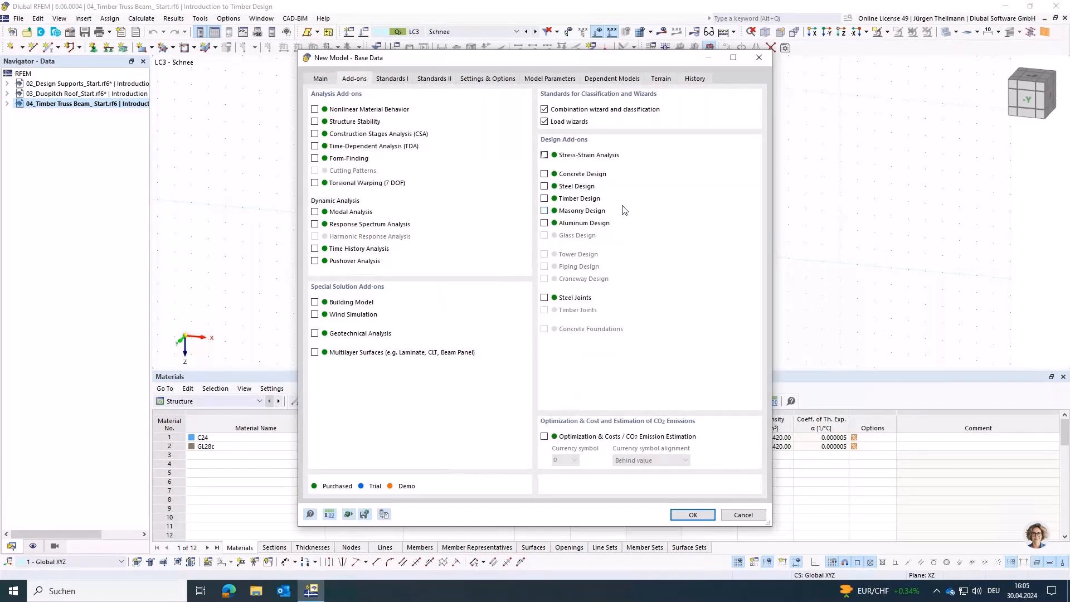
left_click(544, 199)
left_click(392, 79)
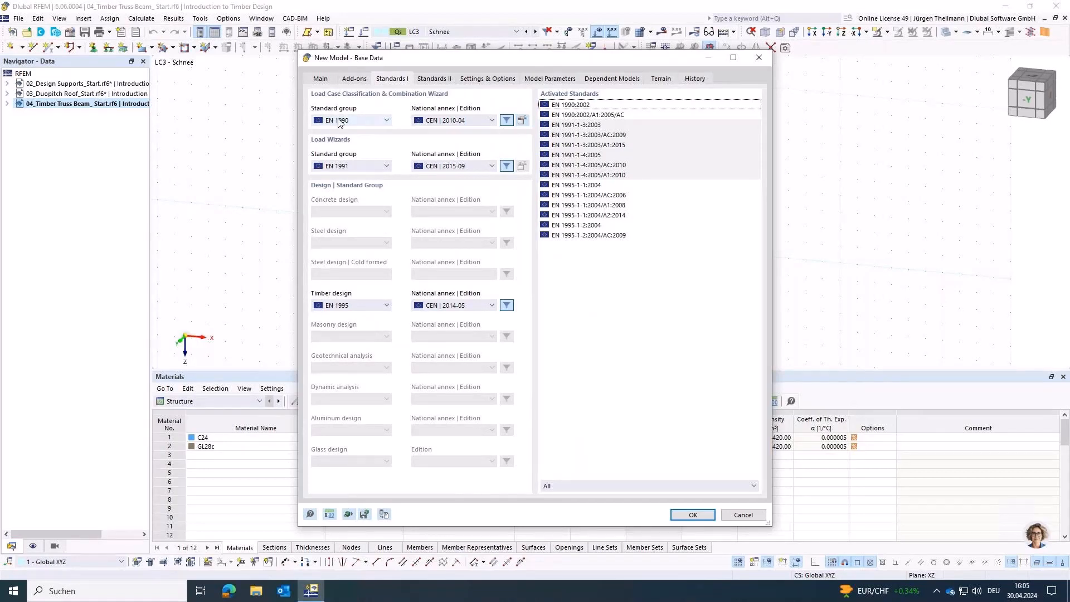
left_click(384, 122)
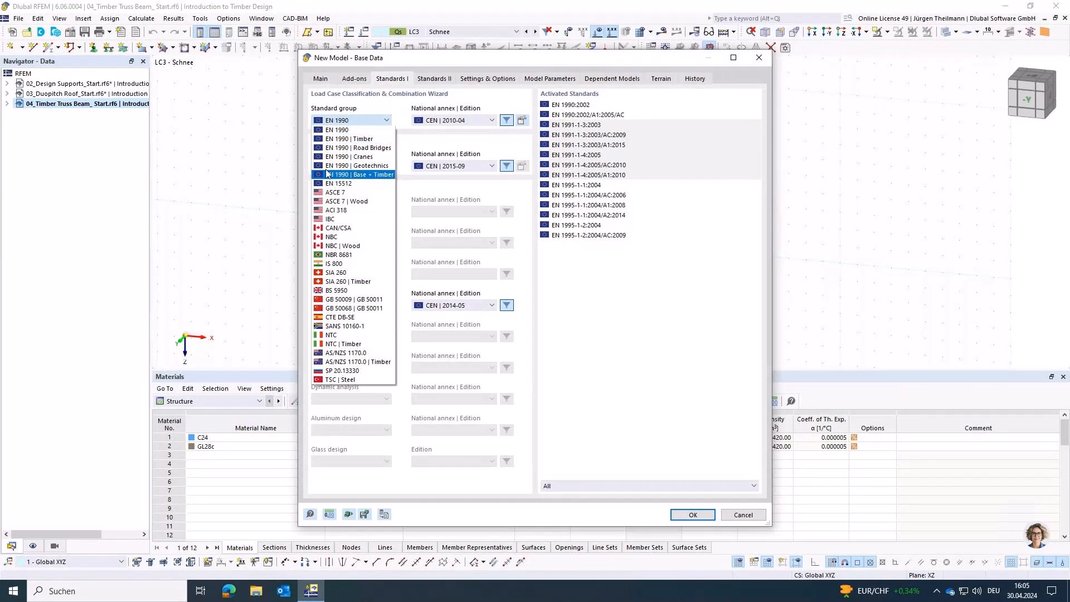
left_click(321, 142)
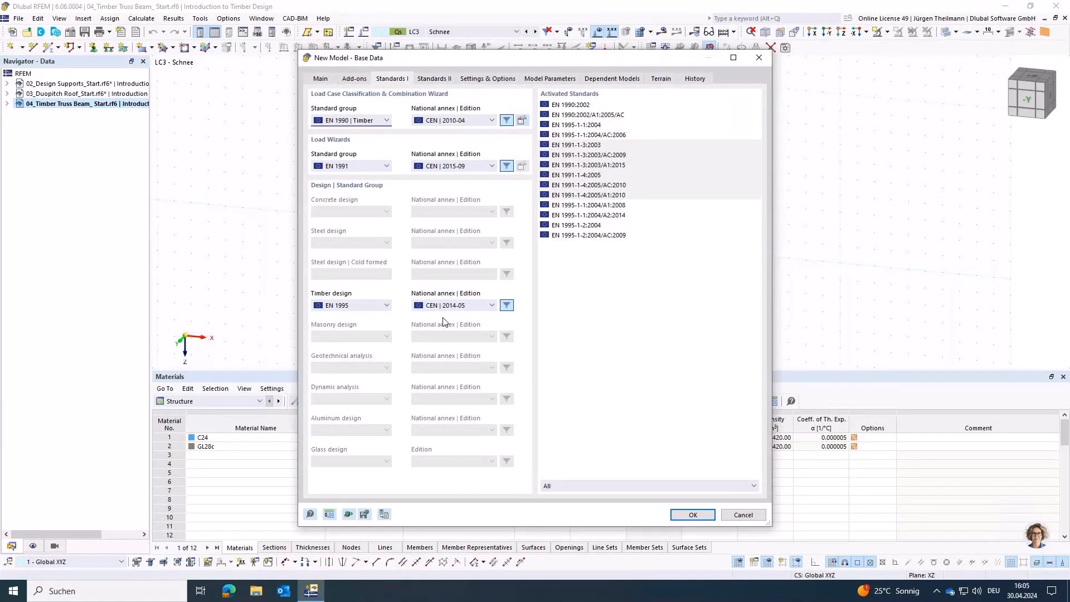
left_click(680, 515)
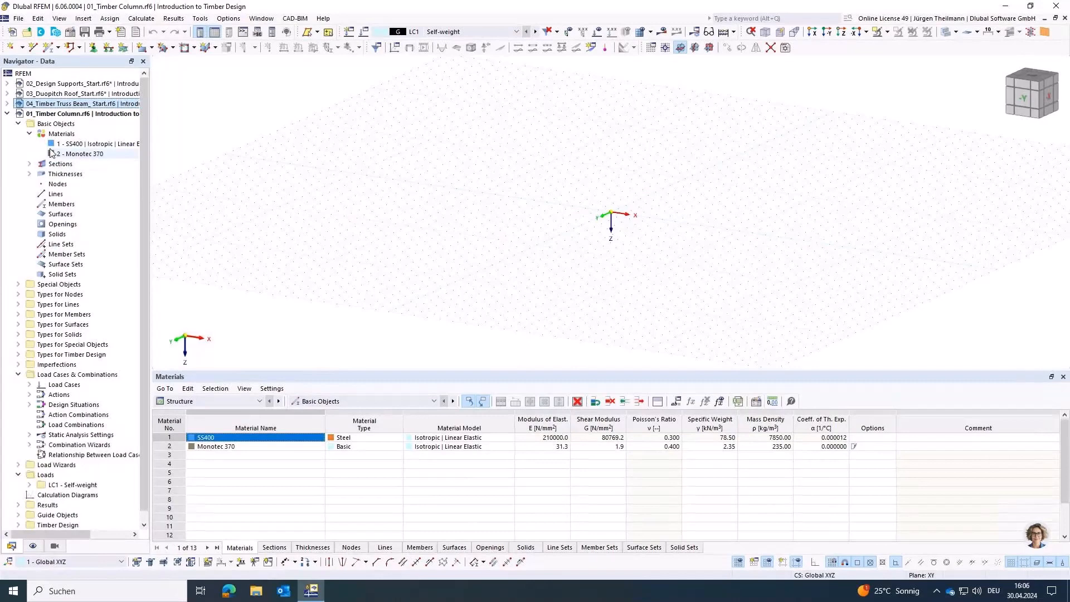
- Delete all predefined materials from the new timber column model
right_click(54, 133)
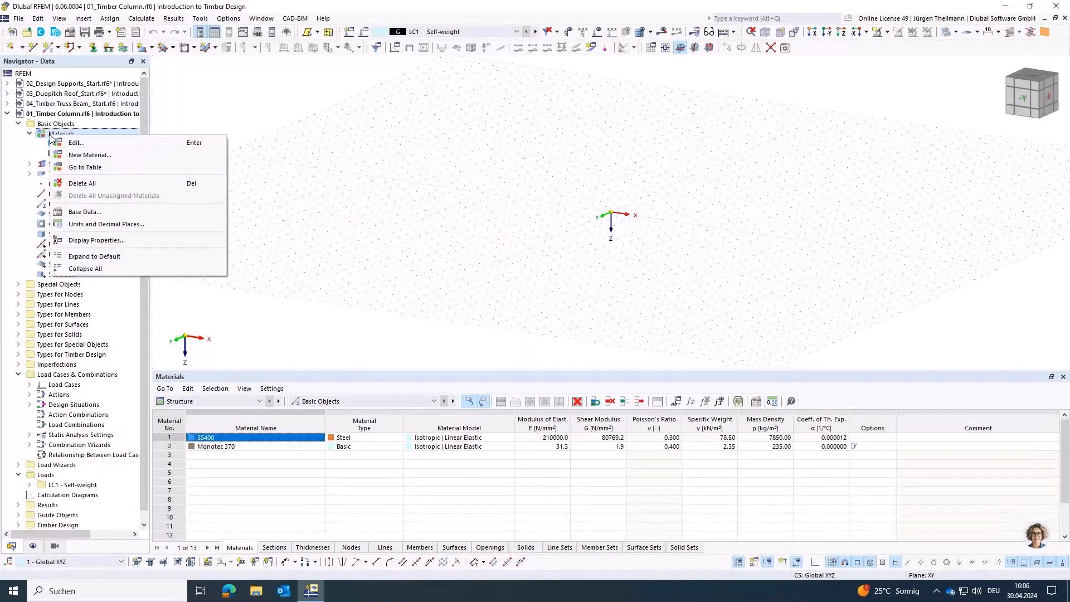
left_click(101, 188)
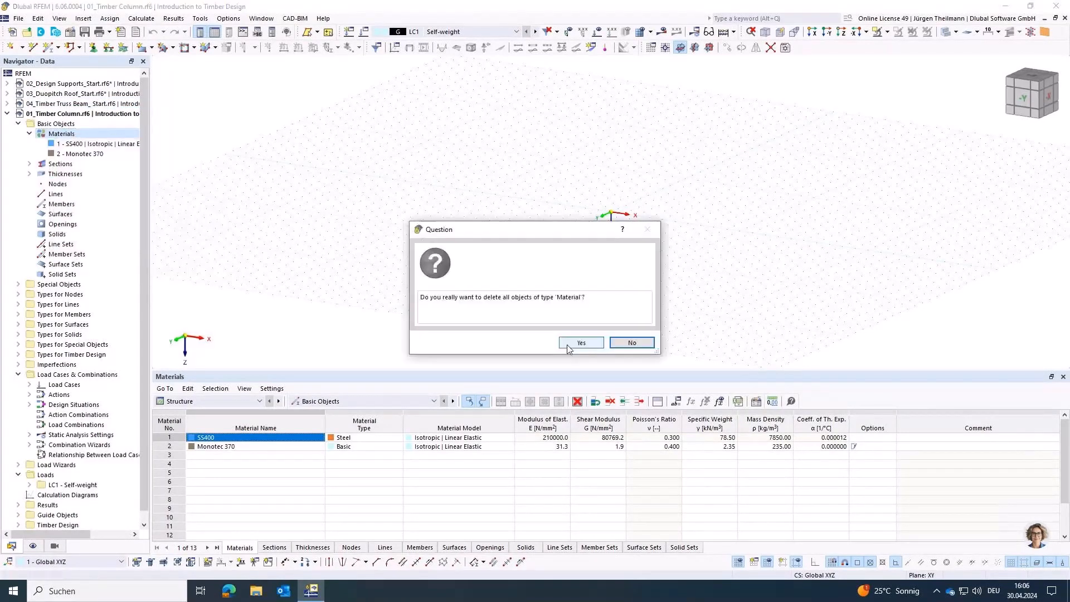
left_click(578, 342)
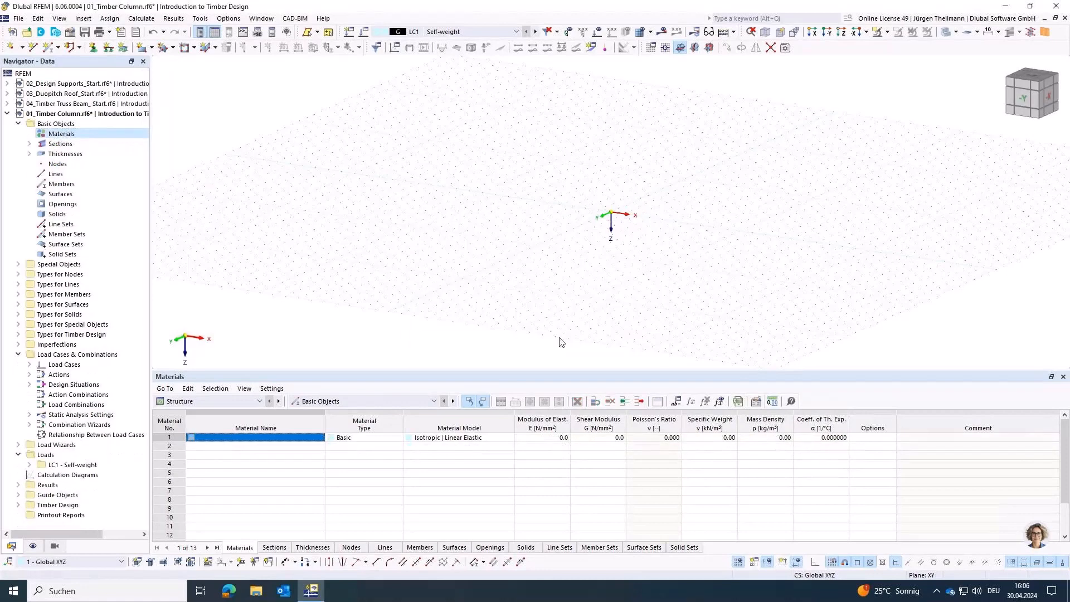
- Delete all predefined sections and all predefined thicknesses from the timber column model
left_click(29, 143)
right_click(61, 144)
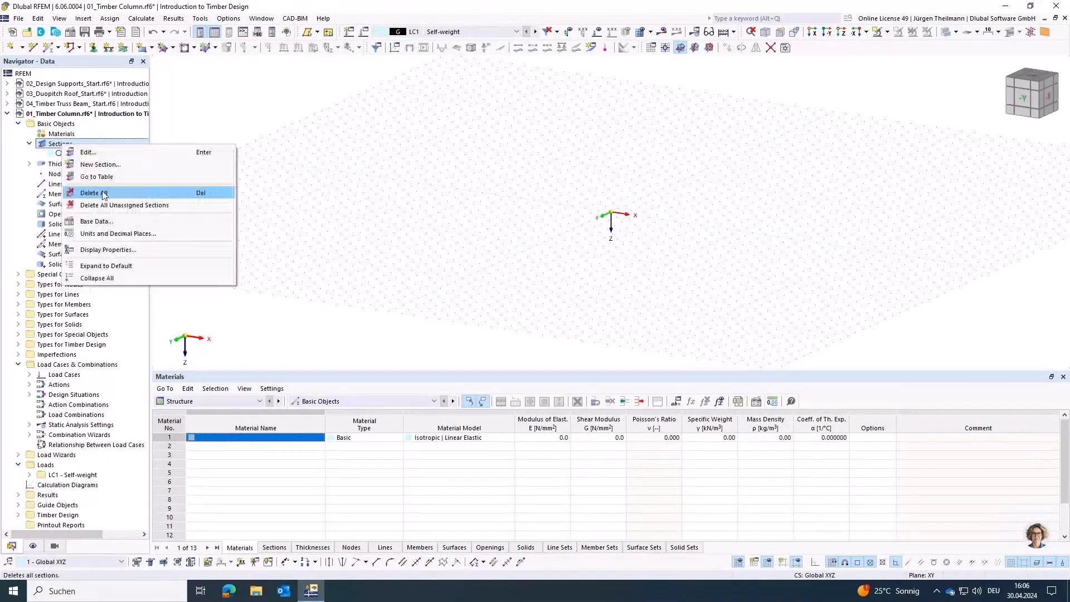
left_click(103, 194)
left_click(581, 343)
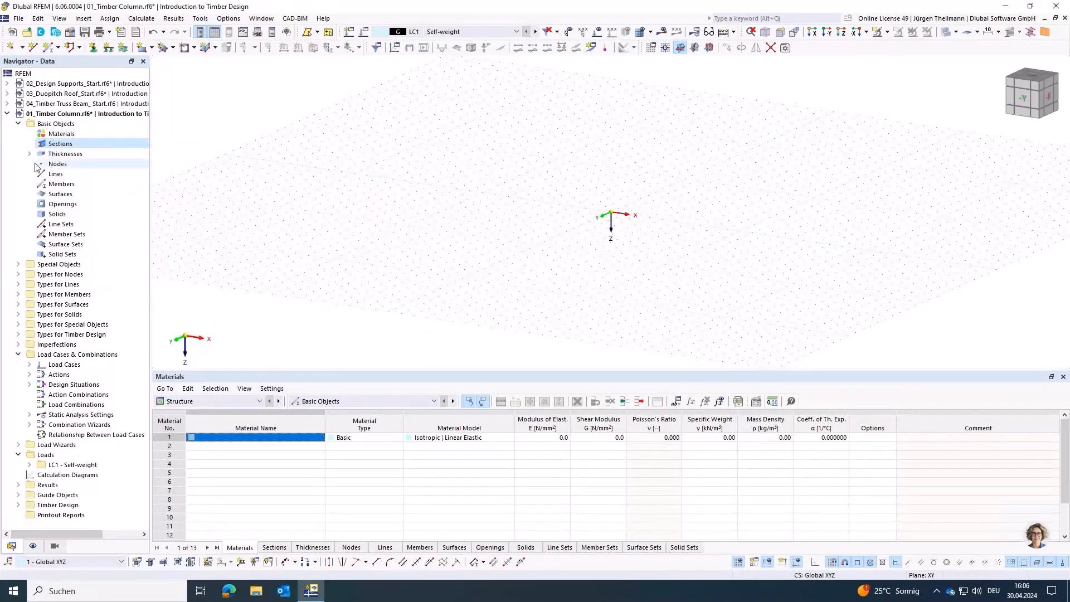
right_click(42, 154)
left_click(103, 203)
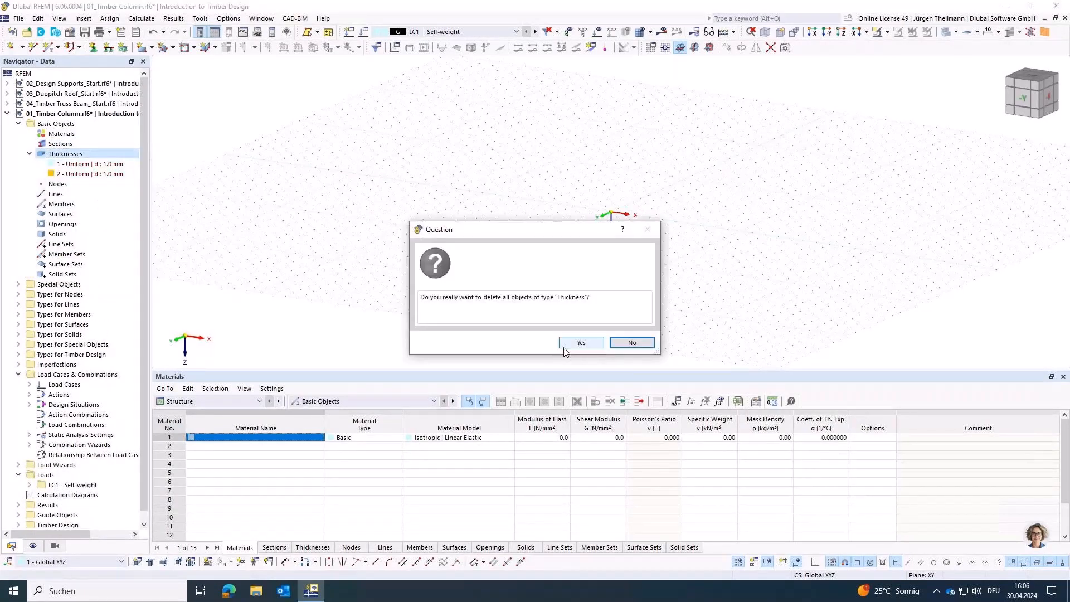
left_click(566, 343)
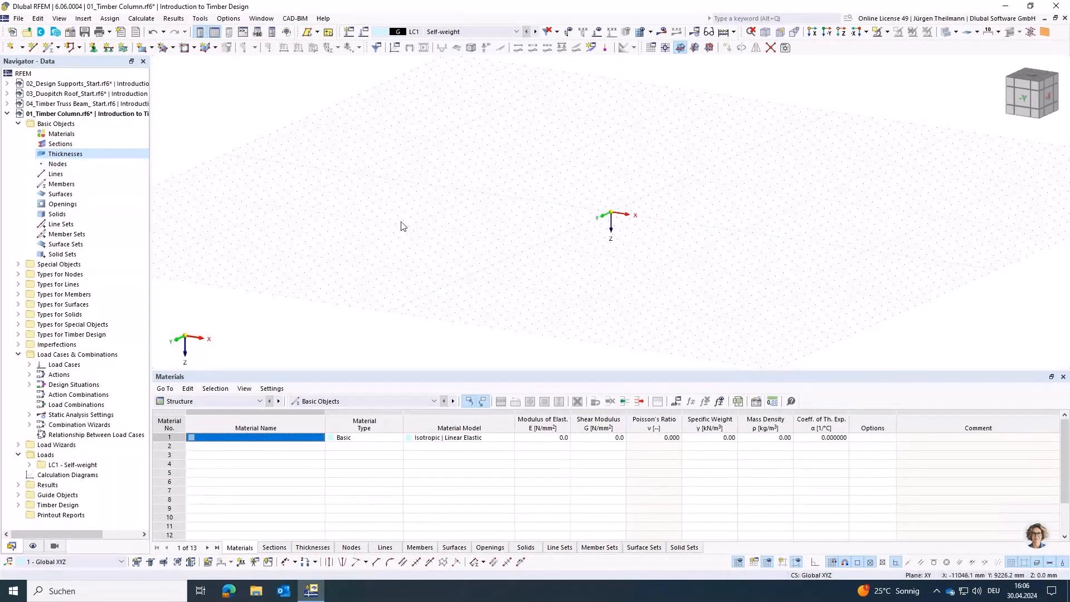
- Start a single member perpendicular to the work plane and give it a new section of type Parametric - Massive I
middle_click_drag(607, 230, 525, 275)
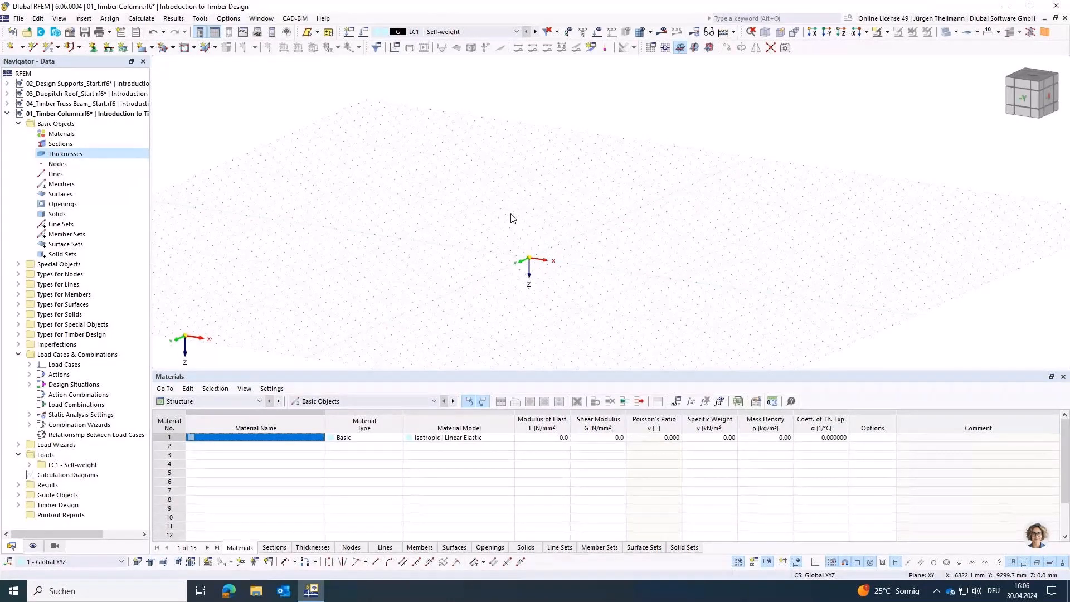
left_click(59, 48)
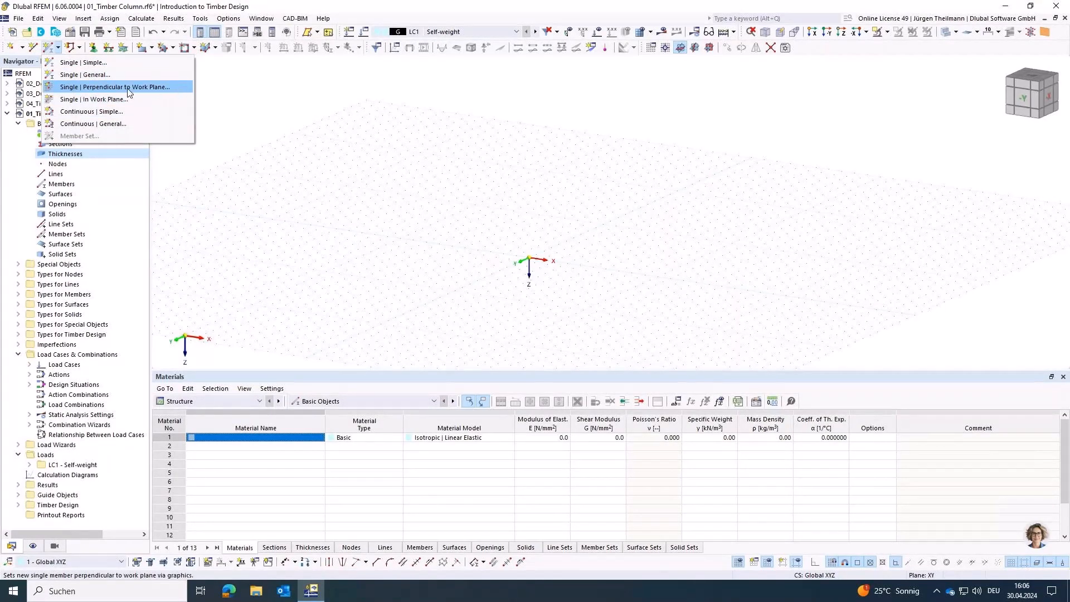
left_click(98, 87)
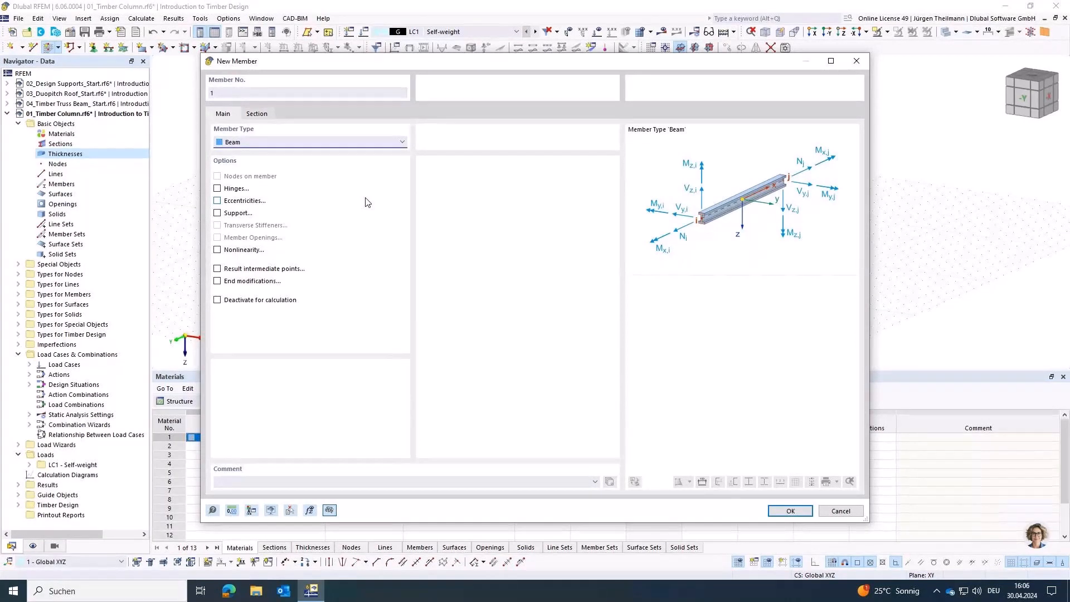
left_click(257, 113)
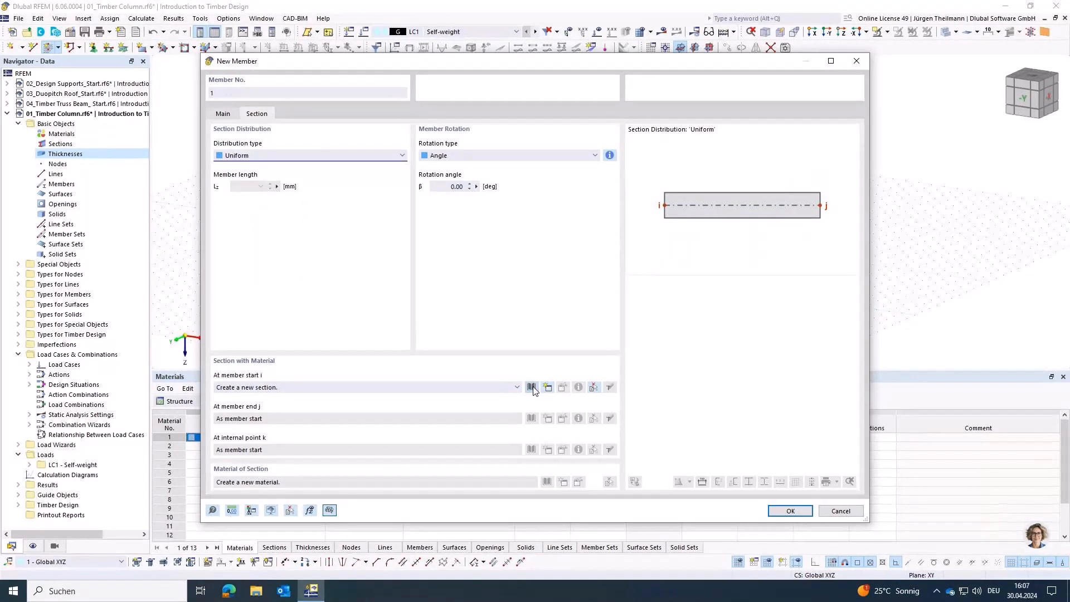
left_click(548, 387)
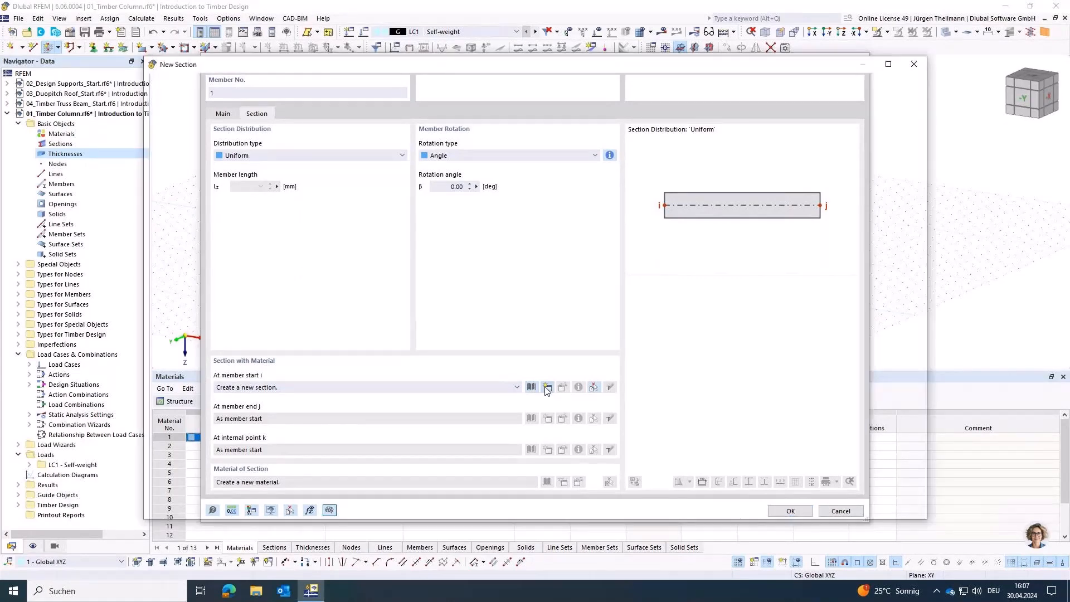
left_click(372, 195)
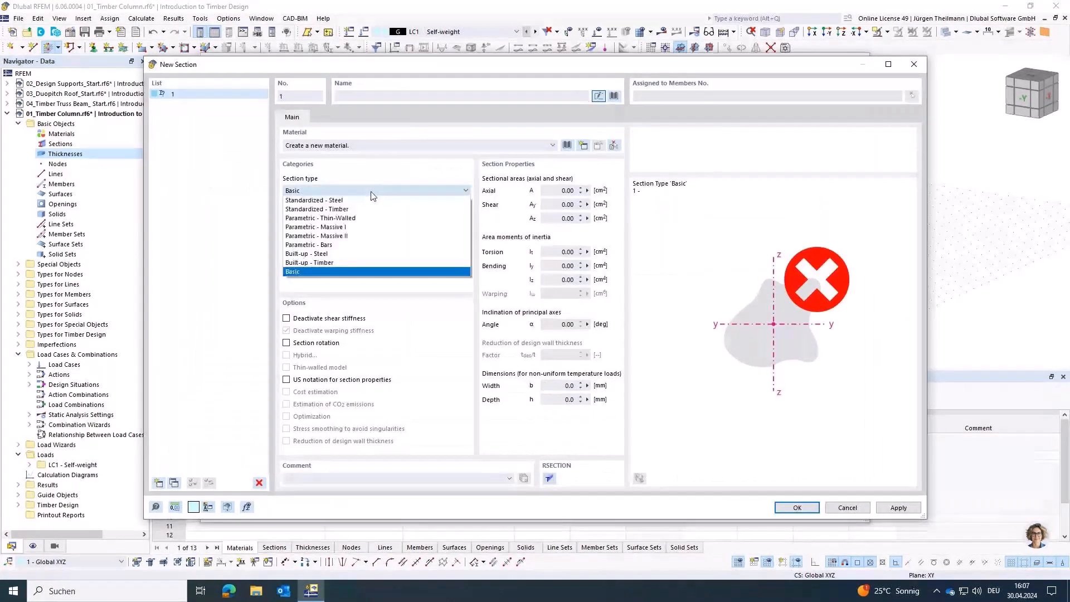
left_click(321, 227)
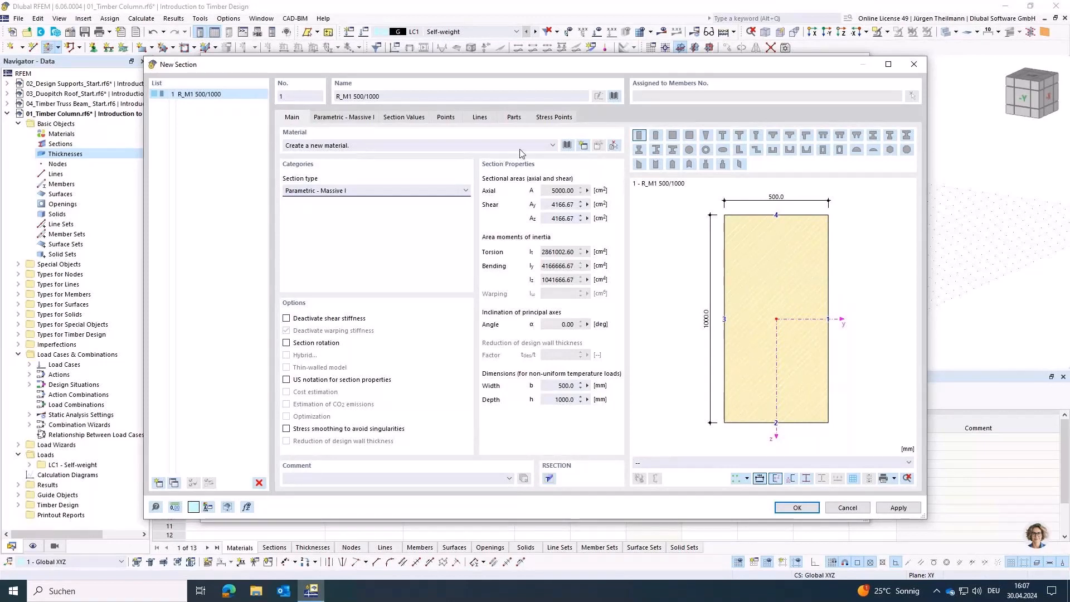
- Assign the section solid timber C24 from the European Union Softwood C series (EN 338:2016-04) in the material library
left_click(568, 146)
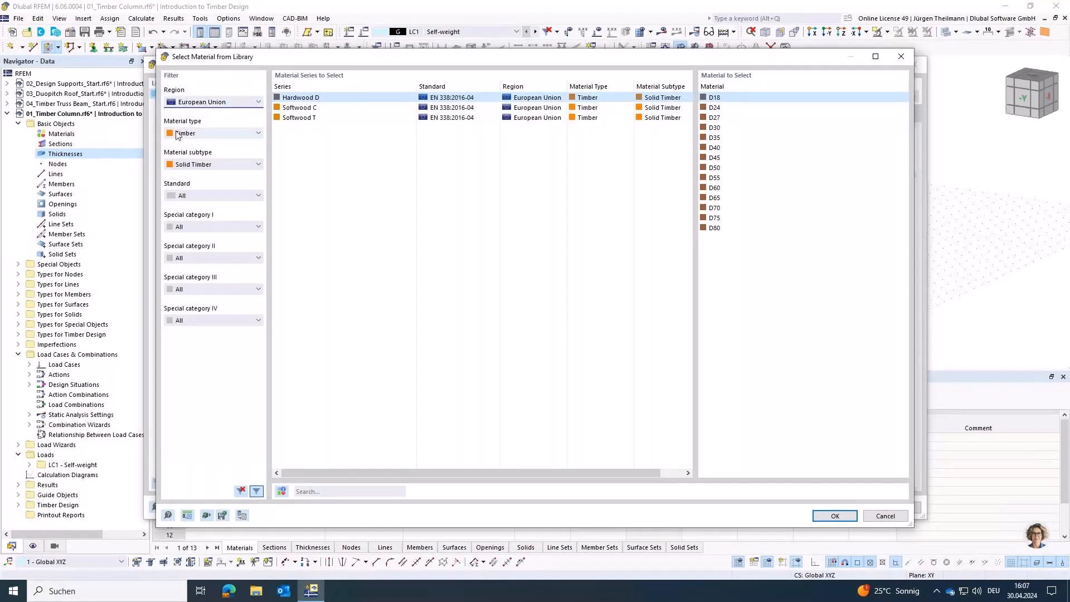
left_click(241, 491)
left_click(237, 101)
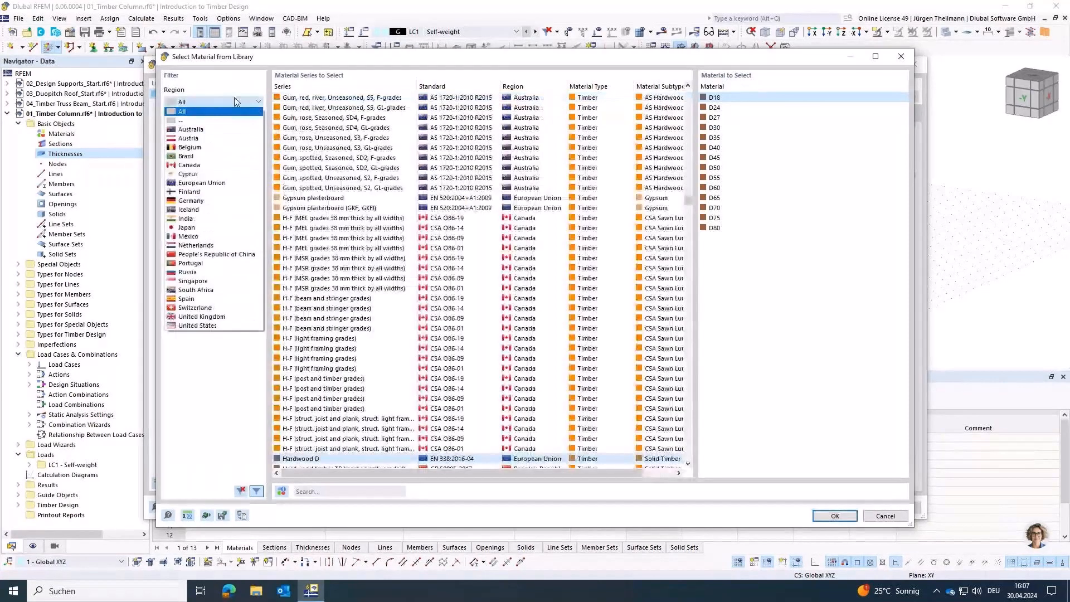
left_click(214, 184)
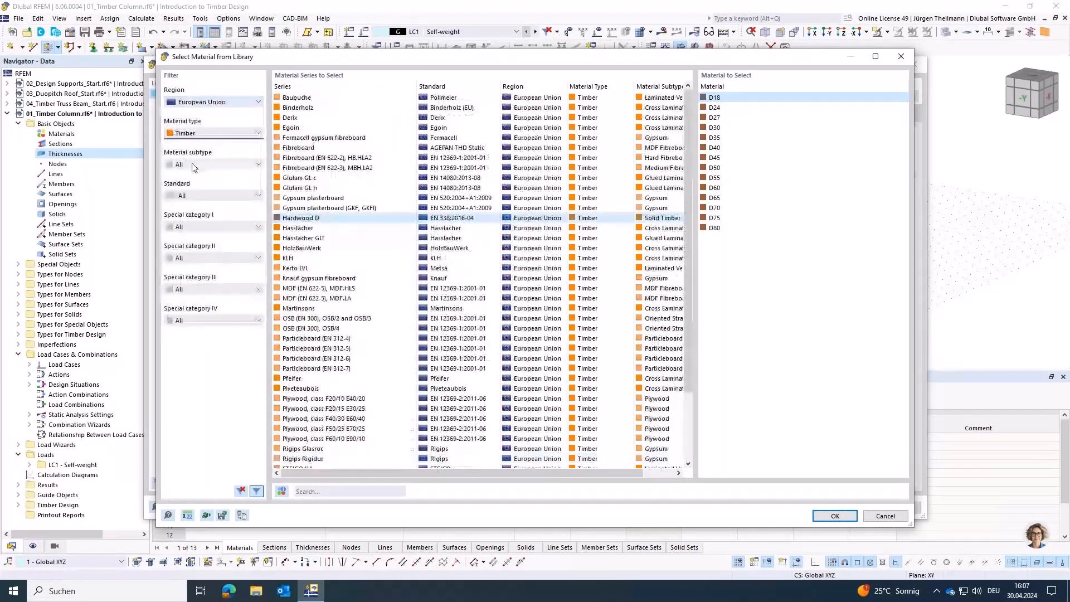
left_click(194, 165)
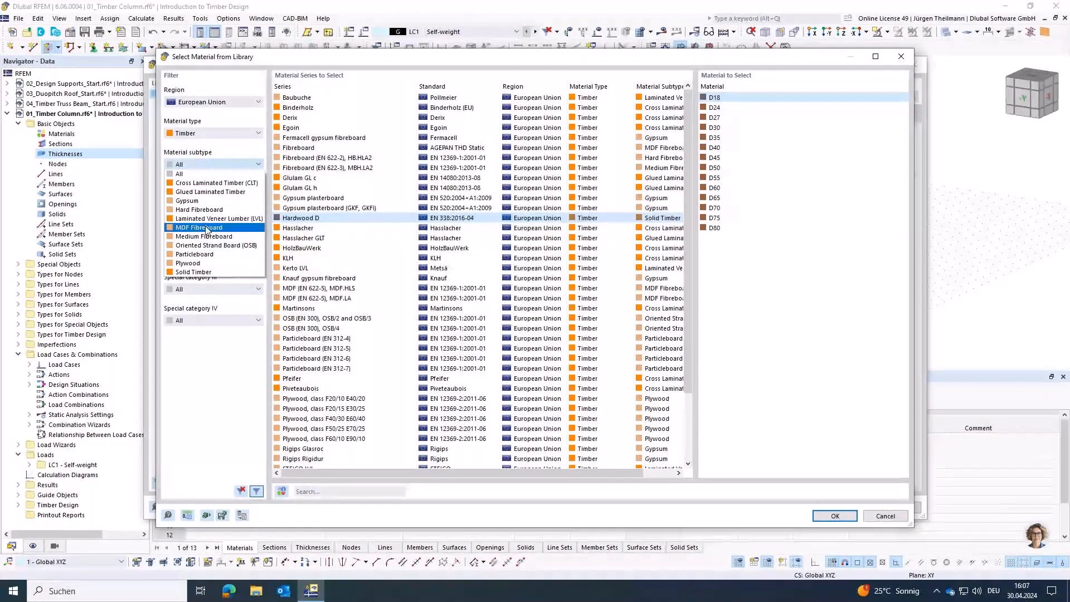
left_click(194, 272)
left_click(277, 108)
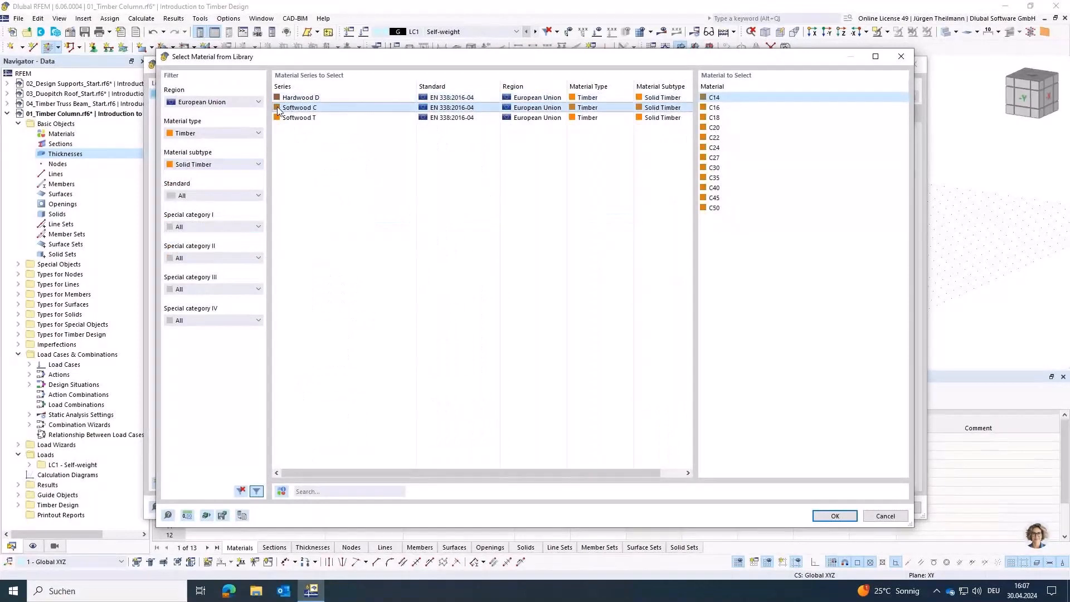
left_click(705, 149)
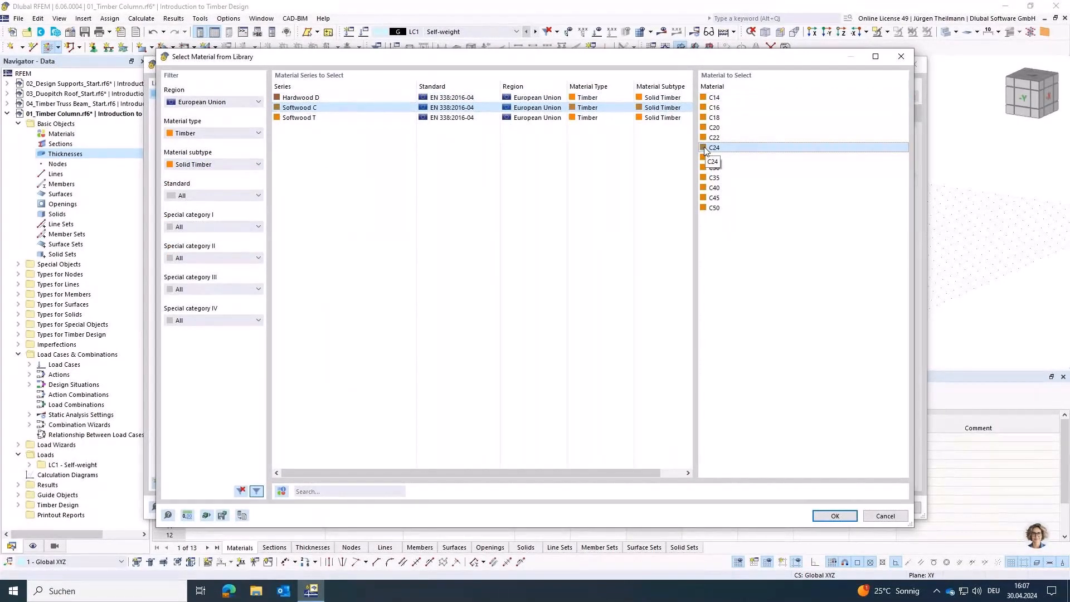
left_click(834, 515)
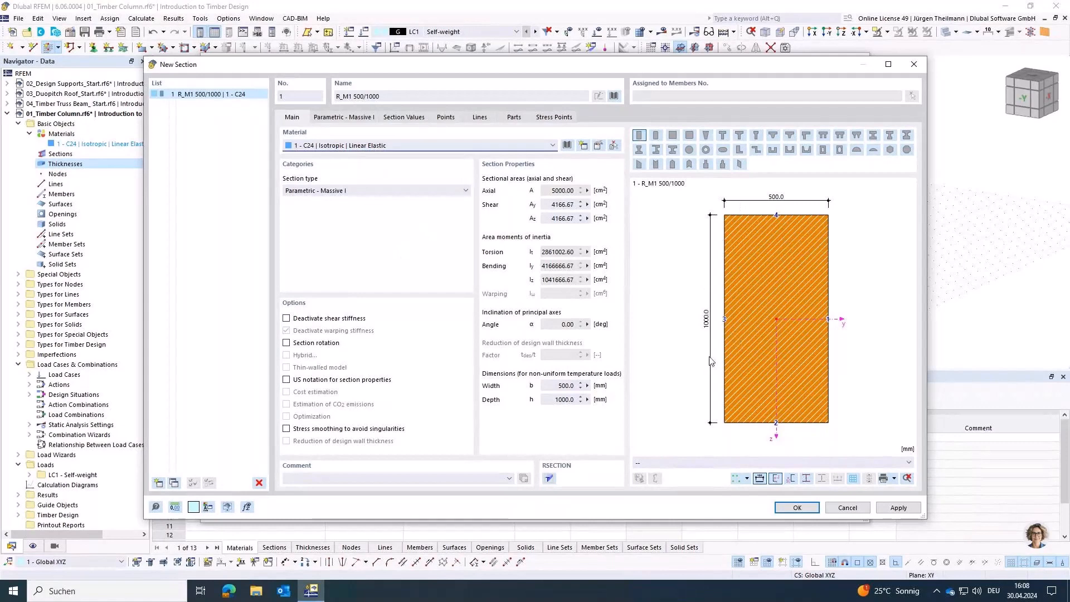
- Set the rectangular section's width b to 160 mm and height h to 200 mm, and accept the section
left_click(336, 119)
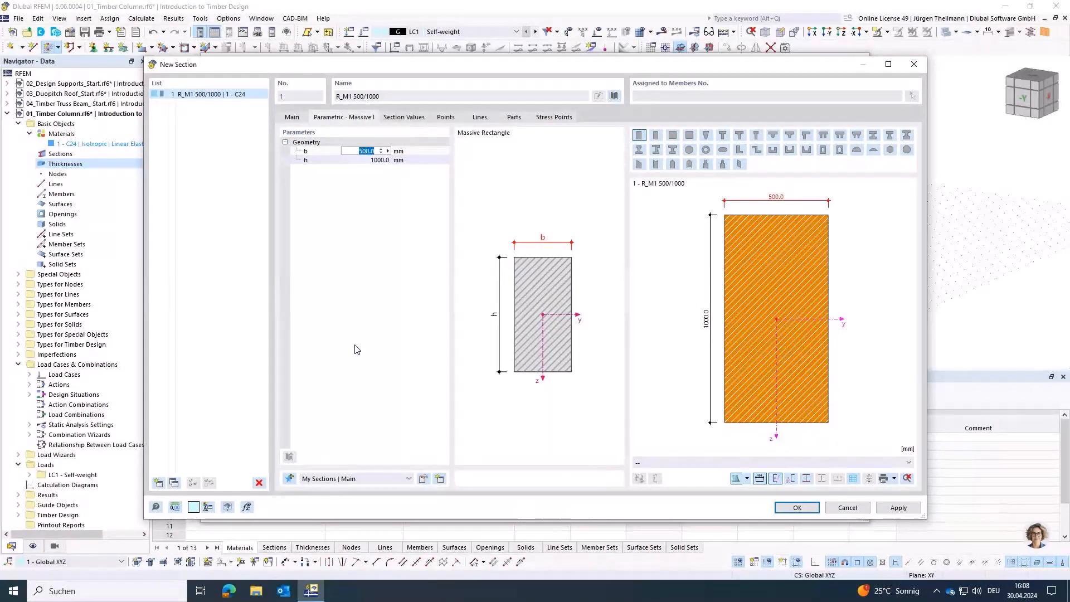
type("16")
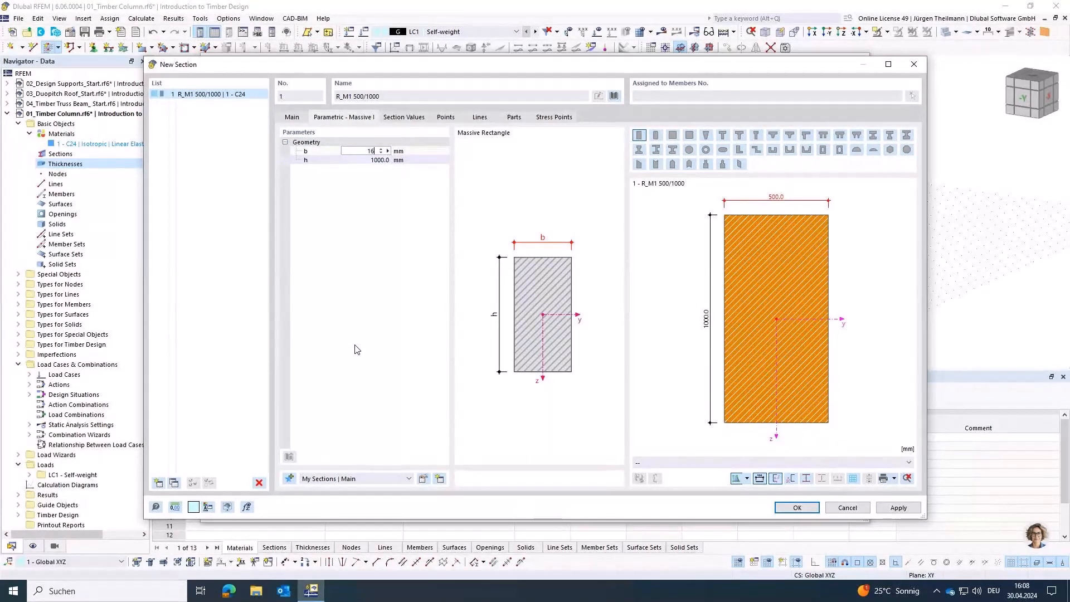
type("0")
key("Tab")
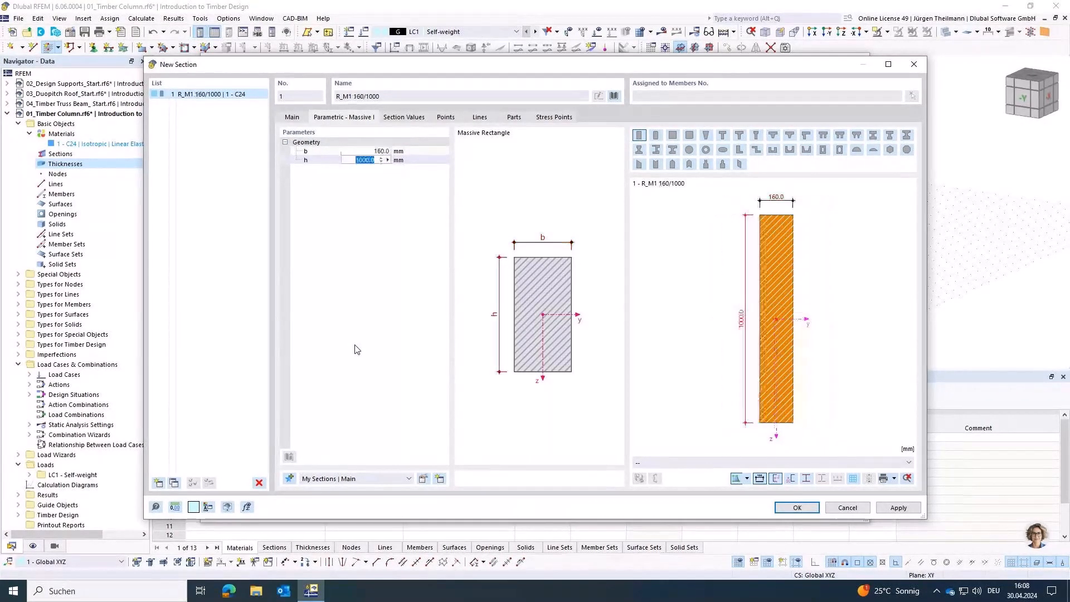
type("200")
key("Return")
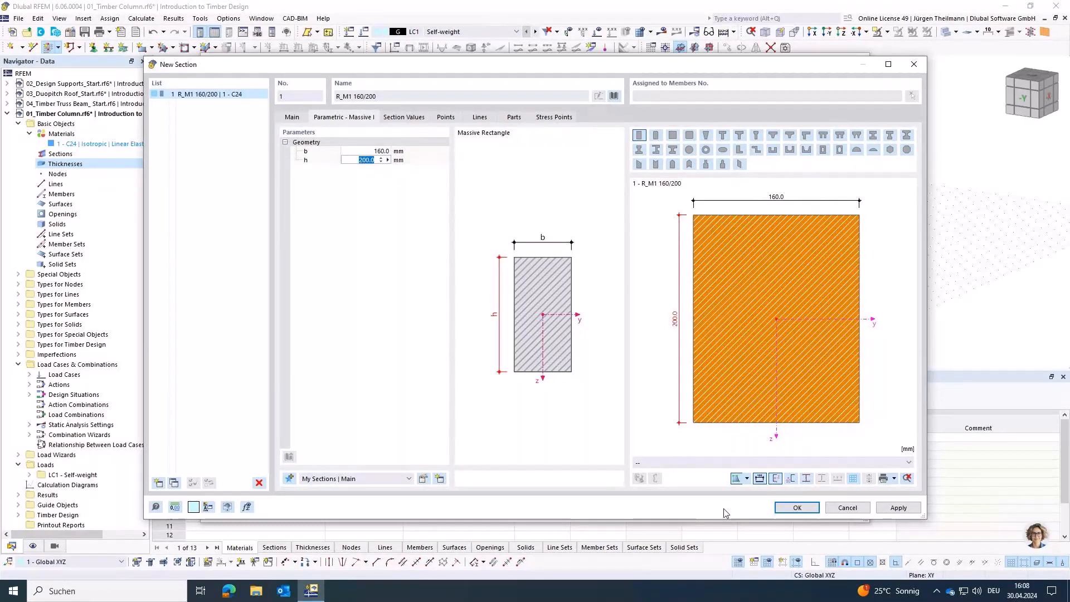
left_click(802, 512)
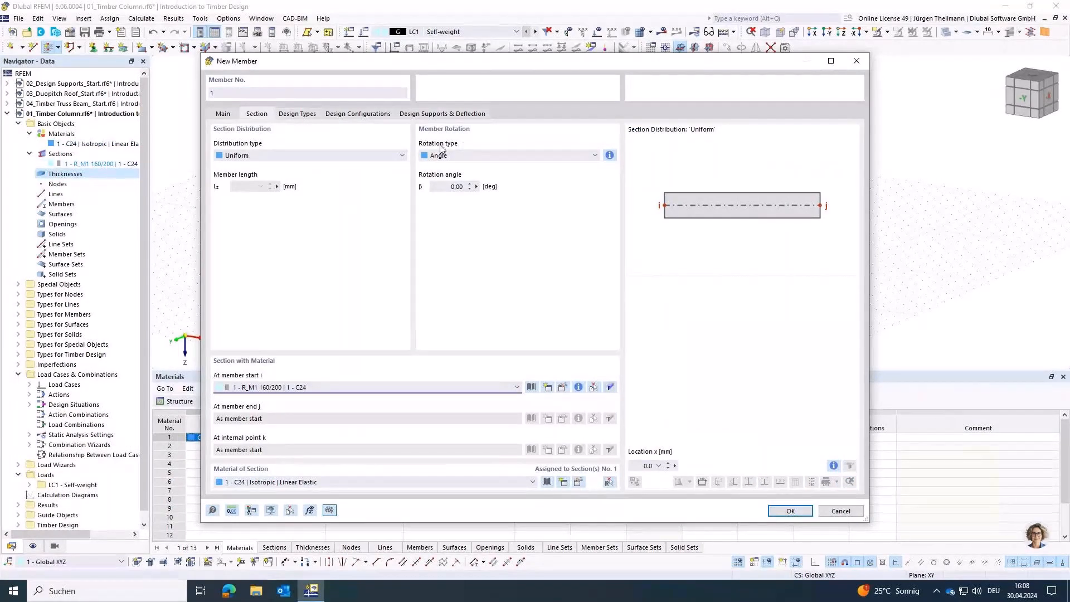
- Accept the member definition and place the 4000 mm long column with its length direction reversed so it rises from the origin
left_click(787, 511)
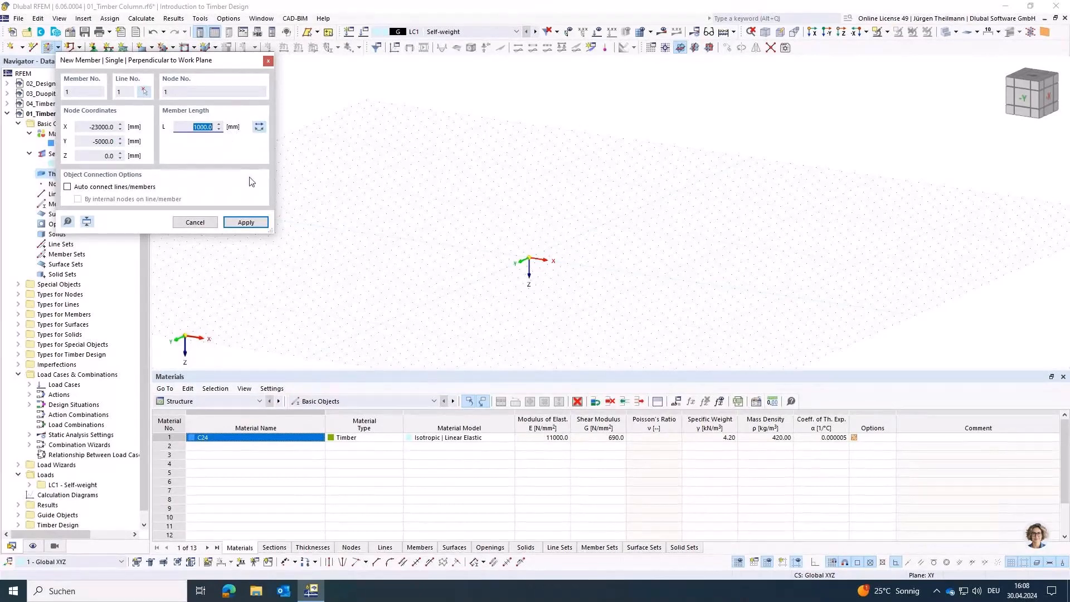
type("4000")
key("Tab")
left_click(262, 128)
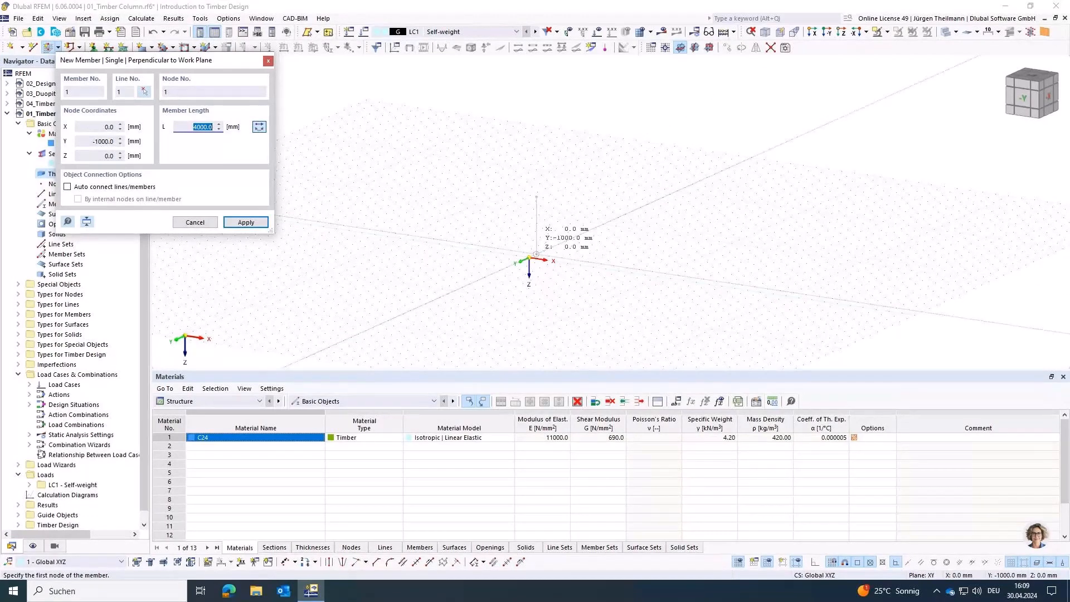
left_click(529, 258)
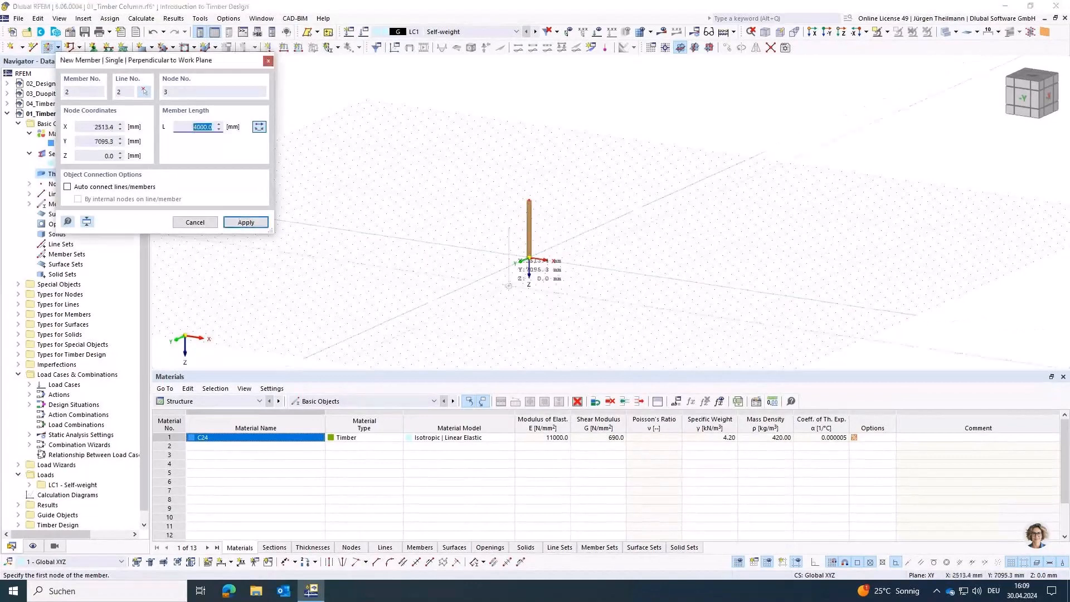
key("Escape")
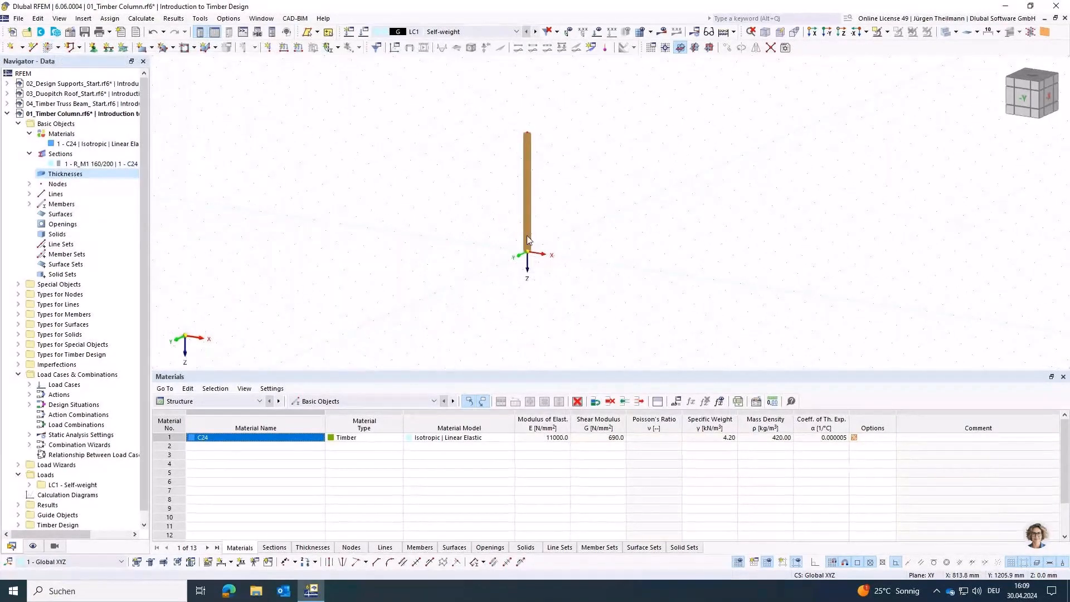
scroll(527, 235, "up", 2)
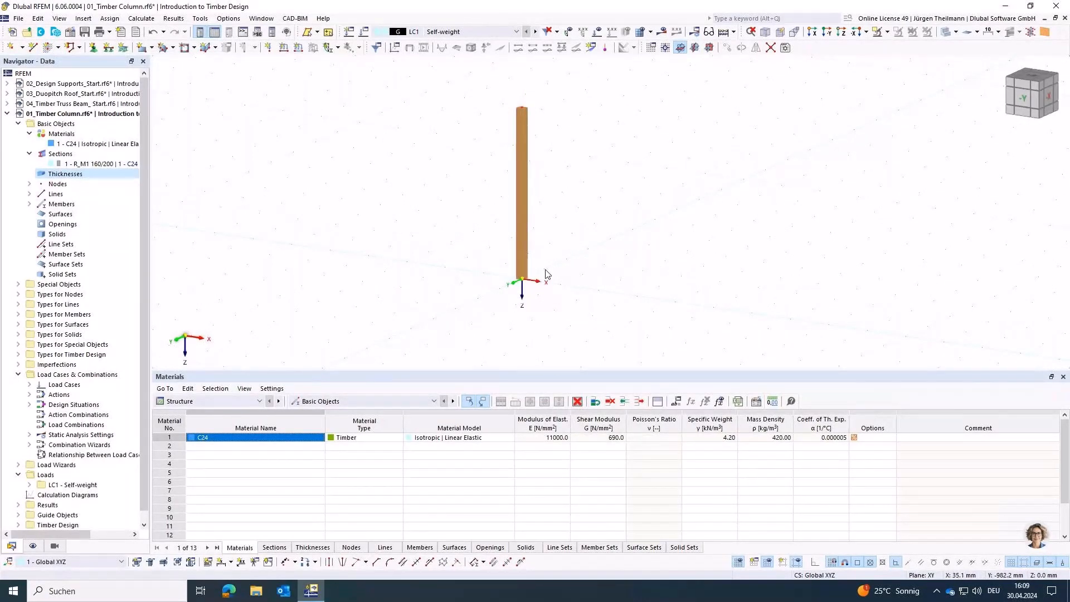
- Set the model's general length unit to m in the units and decimal places settings
left_click(229, 19)
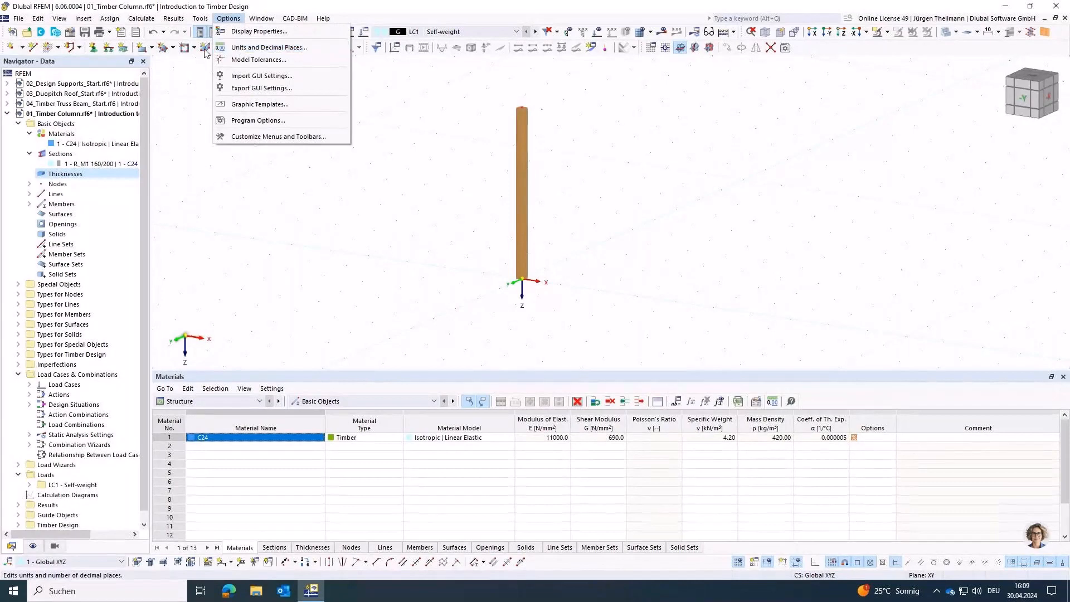
left_click(237, 48)
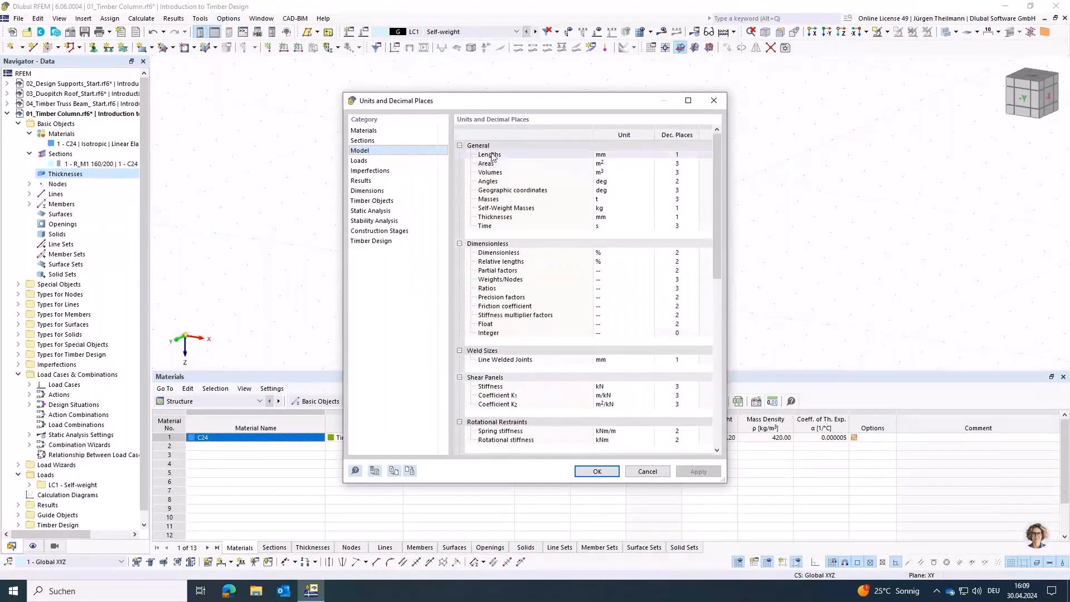
left_click(613, 155)
left_click(649, 154)
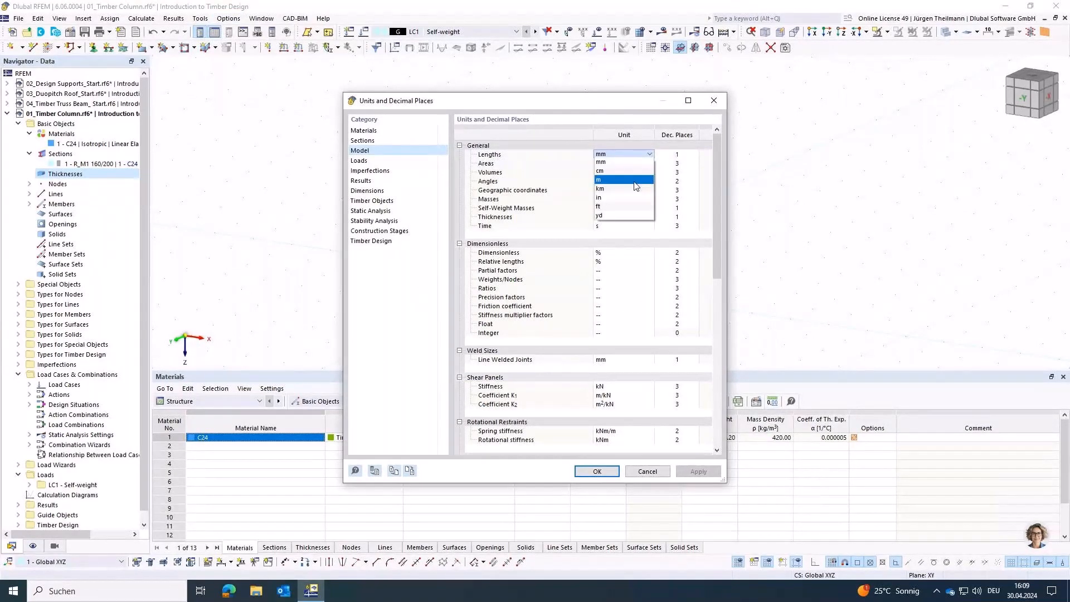
left_click(635, 180)
left_click(597, 472)
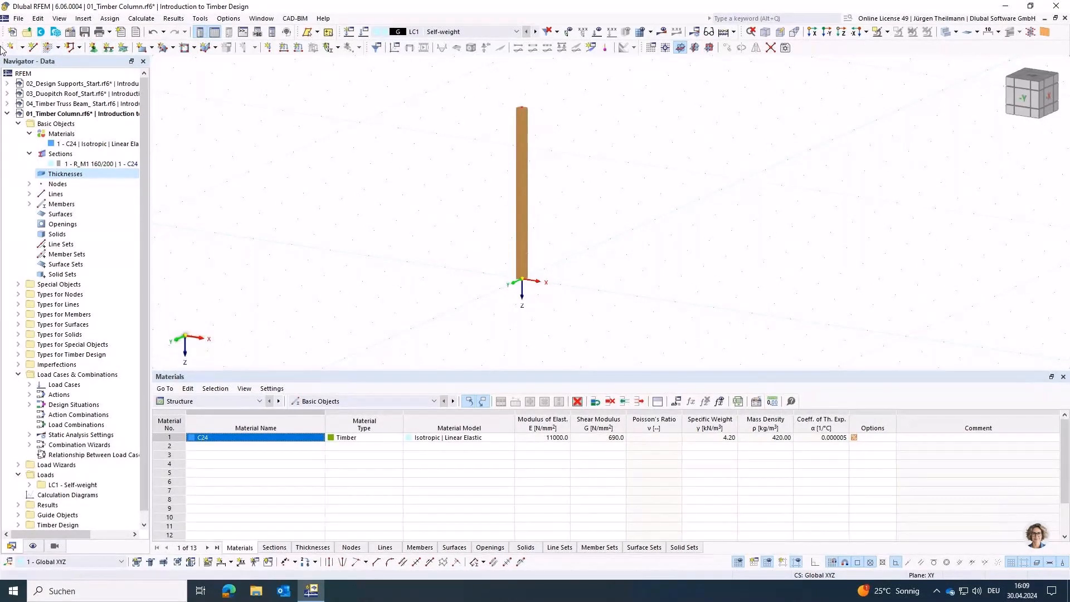
- Modify the Hinged nodal support so that rotation φX is also restrained
left_click(94, 49)
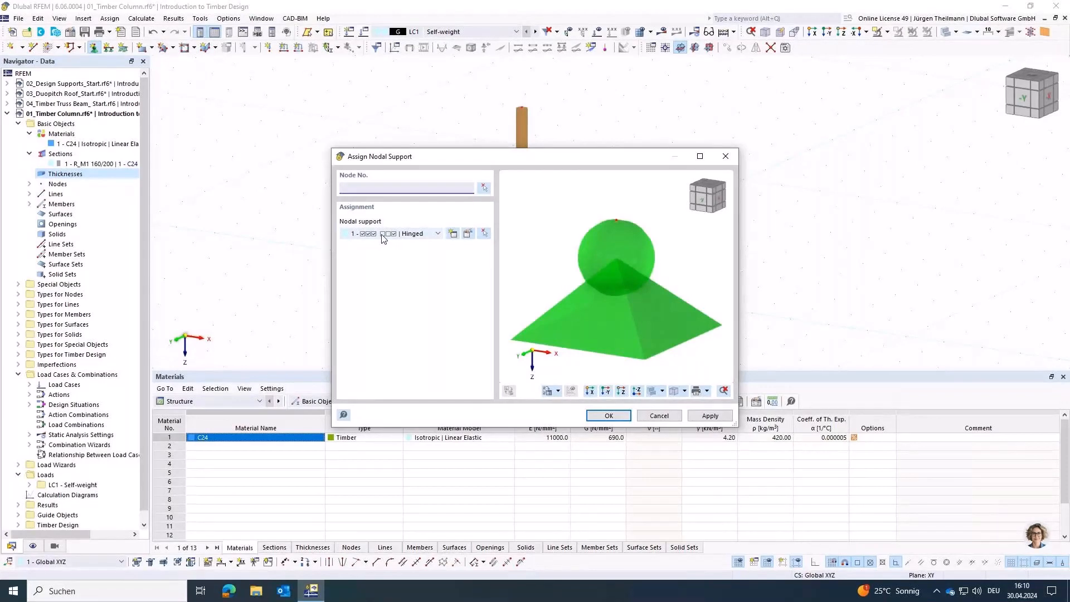
left_click(469, 233)
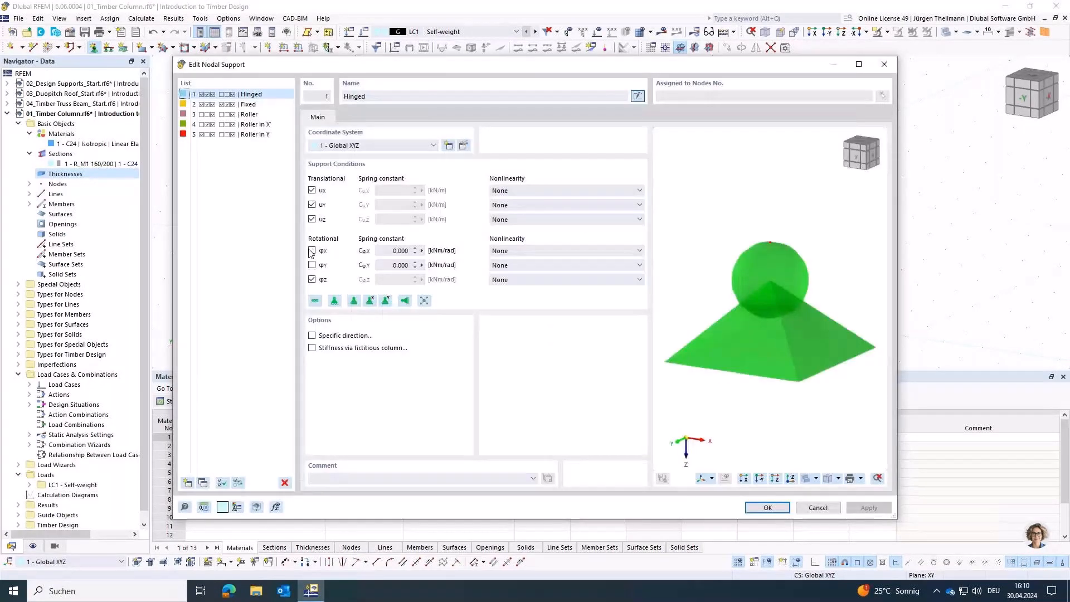
left_click(312, 265)
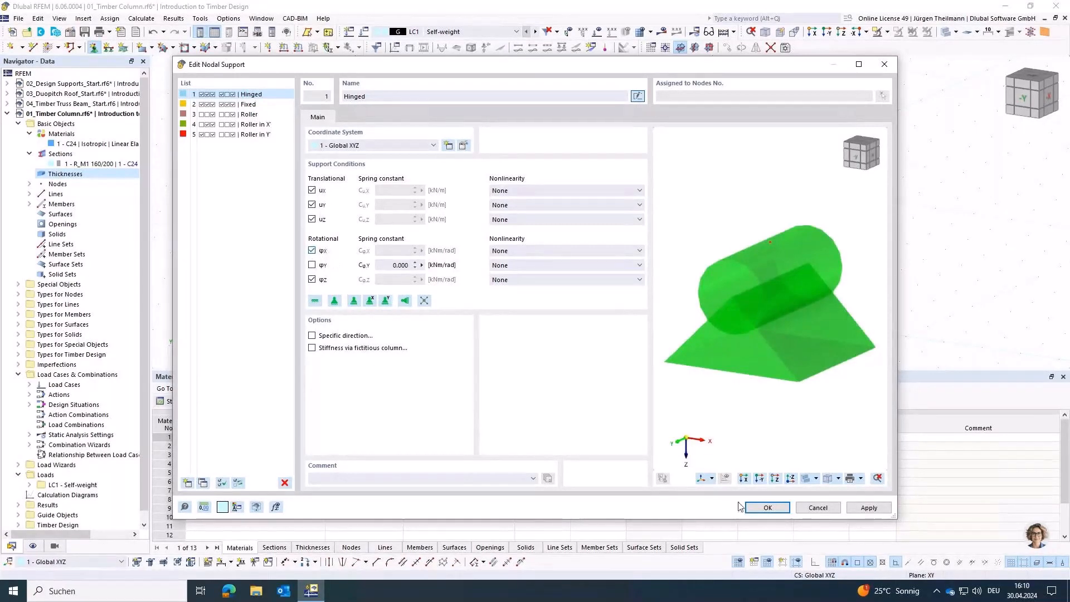
left_click(756, 509)
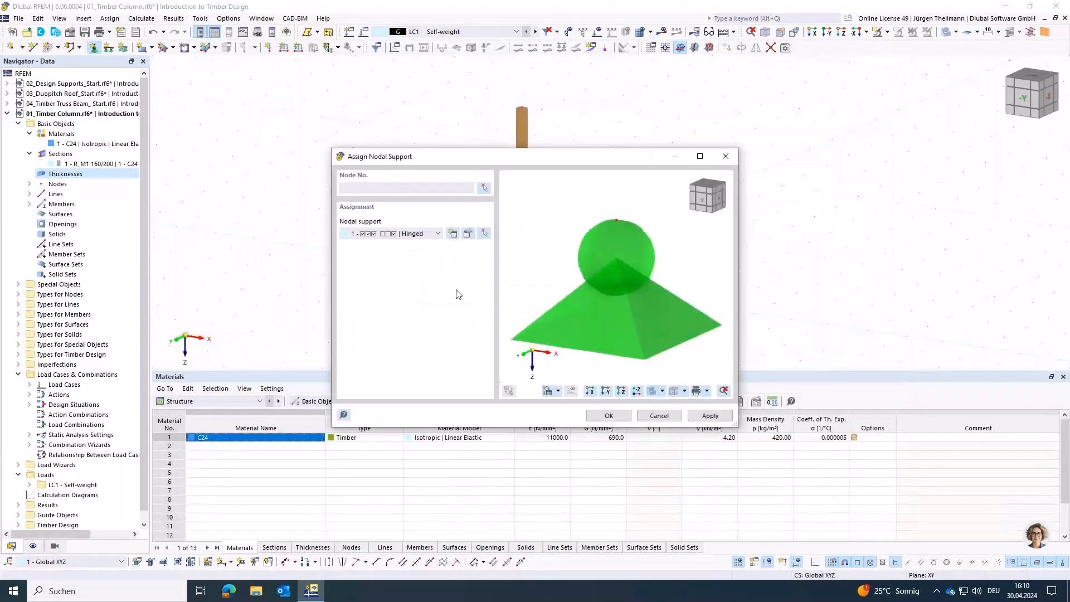
- Assign the Hinged nodal support to the column's base node
left_click(485, 191)
left_click_drag(481, 254, 592, 316)
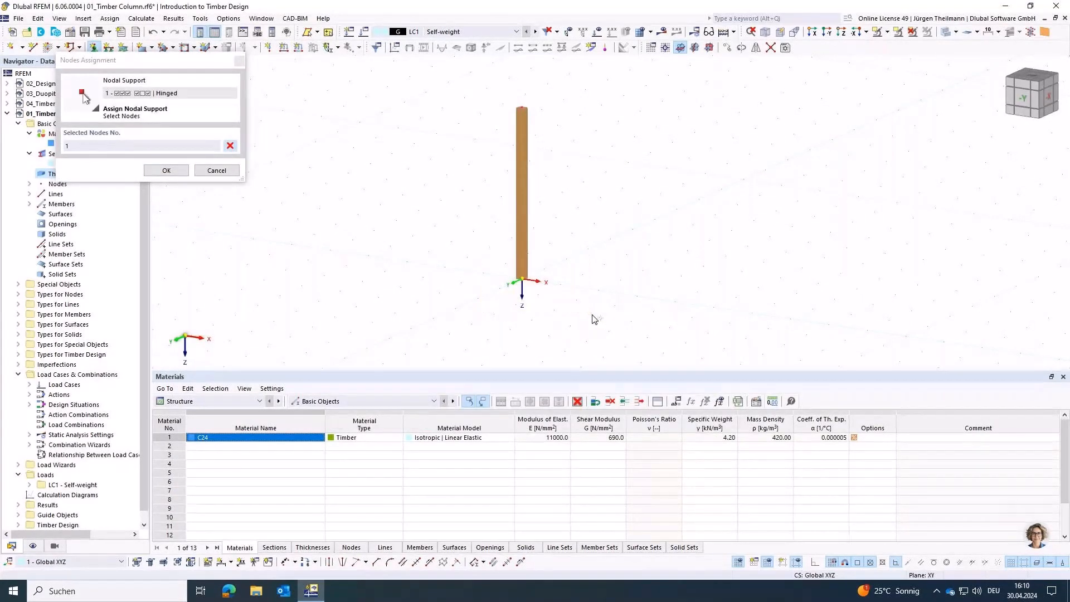
left_click(165, 171)
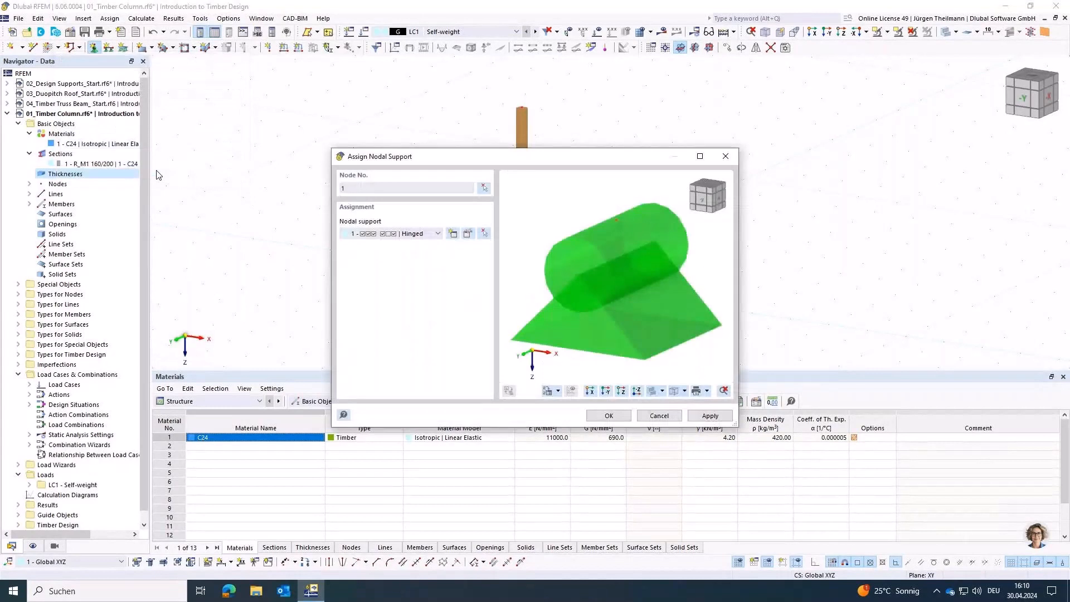
left_click(710, 416)
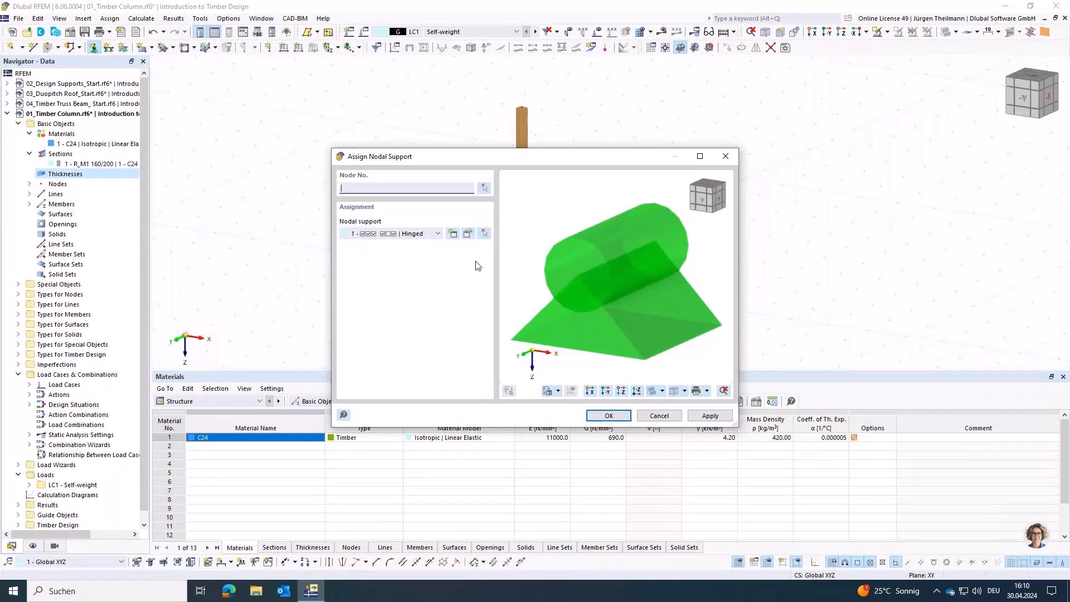
- Create a new nodal support that restrains only displacement uX and rotation φX, leaving uY, uZ, φY and φZ free
left_click(453, 234)
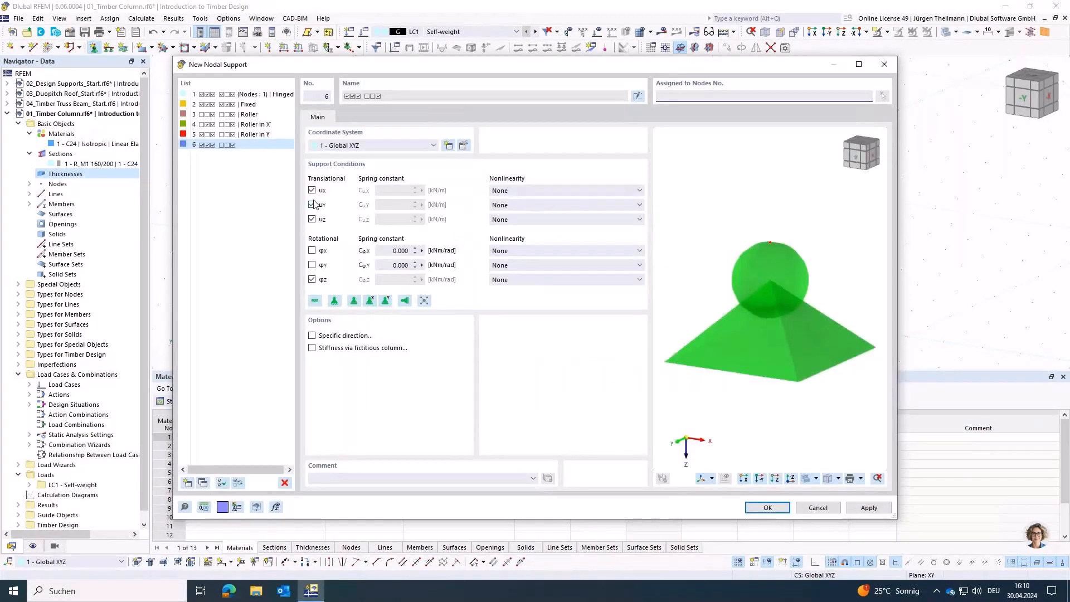
left_click(312, 205)
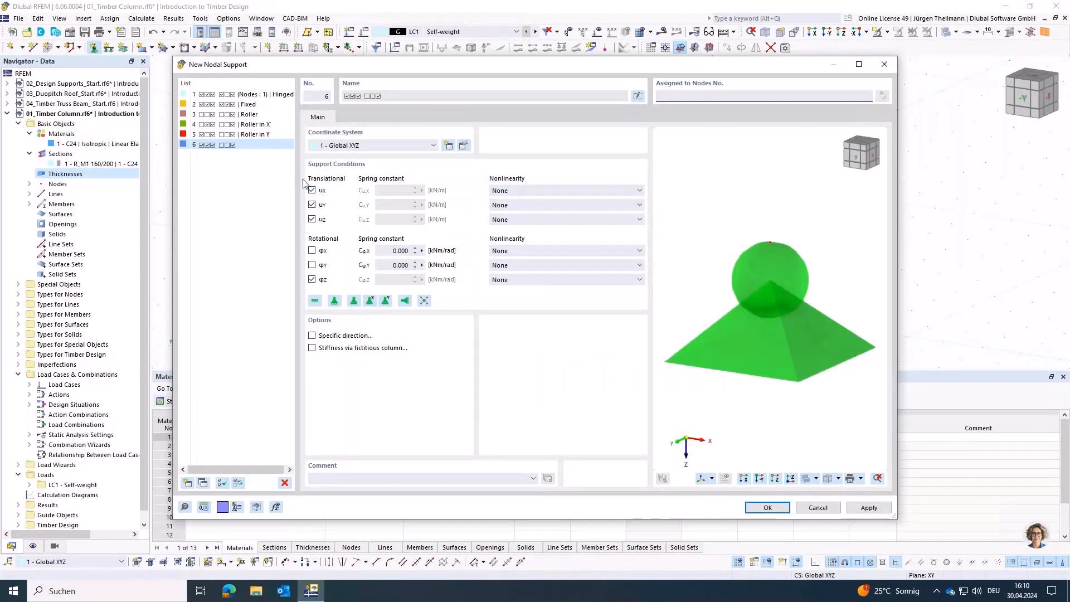
left_click(312, 220)
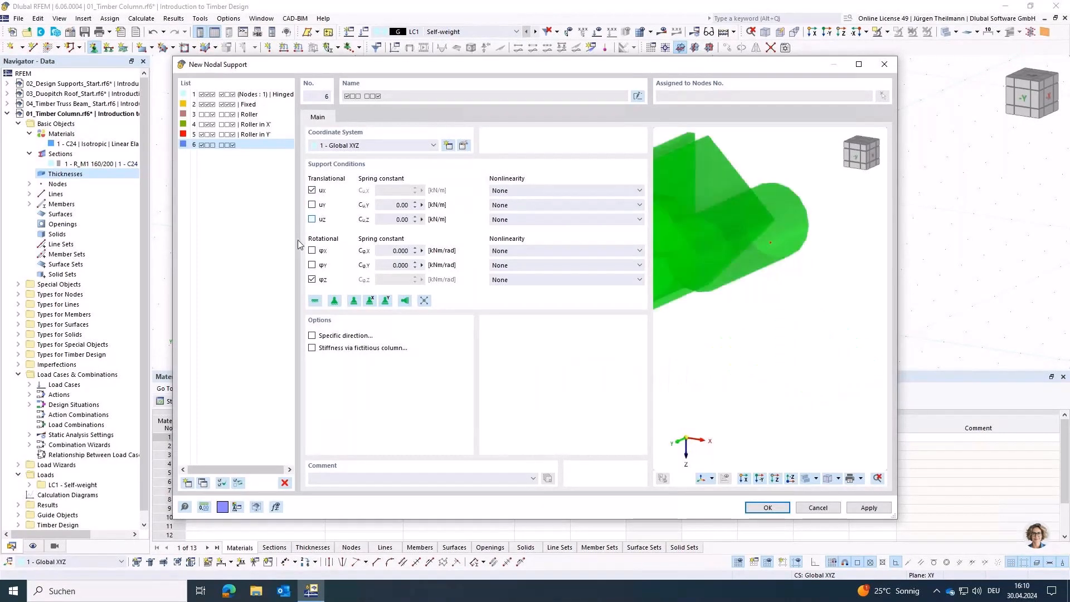
left_click(312, 251)
left_click(312, 279)
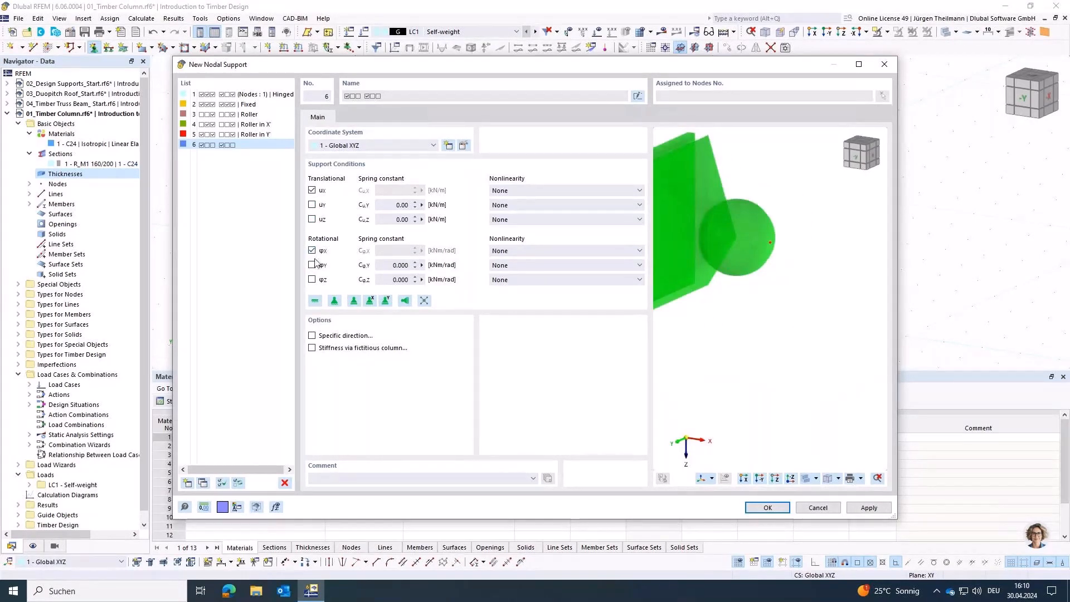
middle_click_drag(757, 288, 812, 320)
scroll(812, 317, "down", 2)
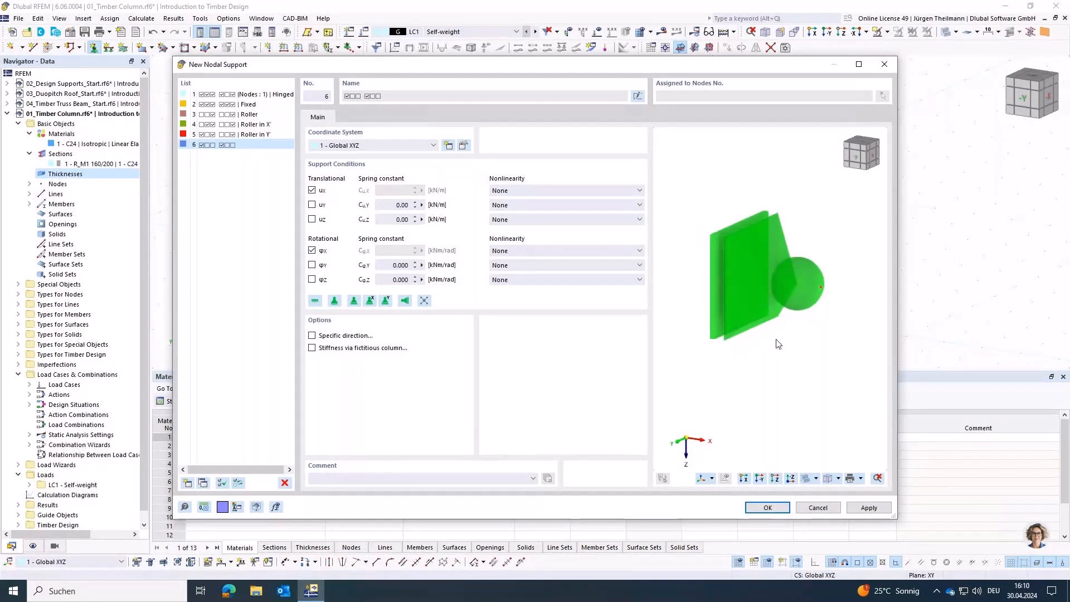
middle_click_drag(794, 351, 770, 312)
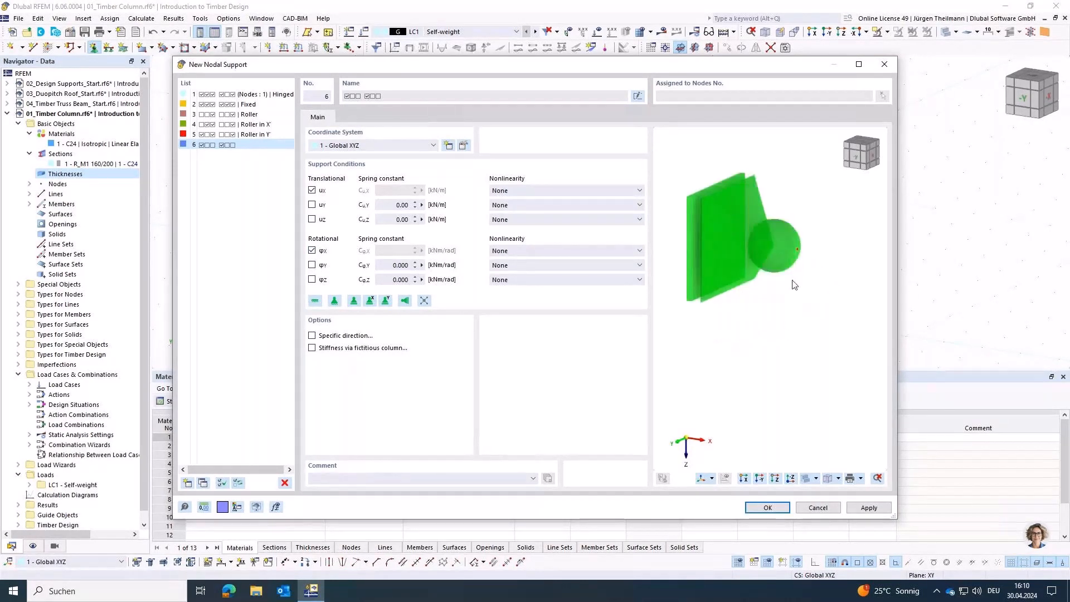
left_click(768, 507)
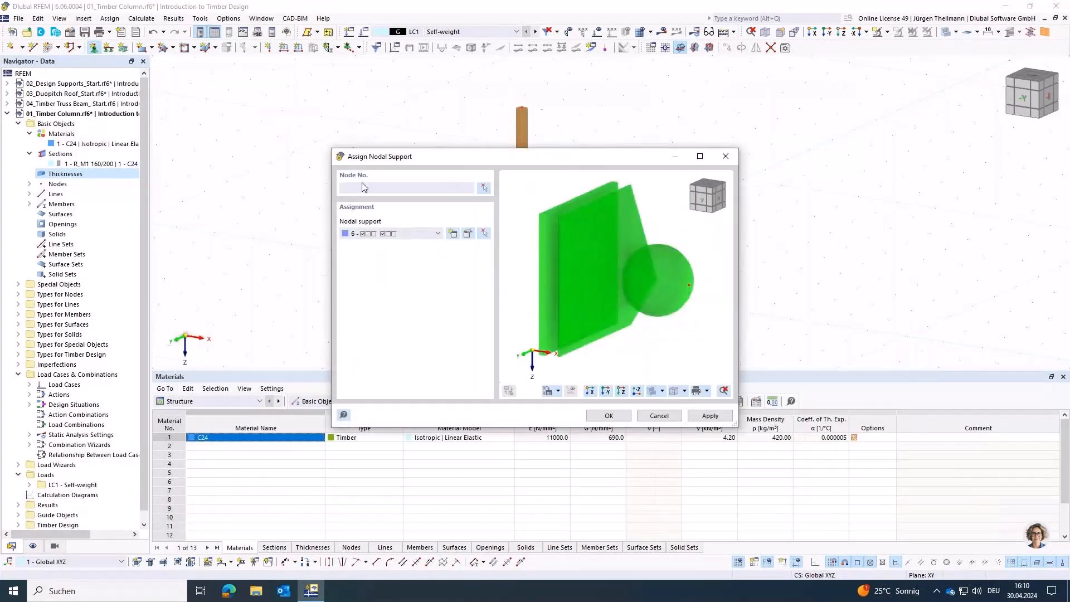
- Assign the new nodal support to the column's top node
left_click(484, 188)
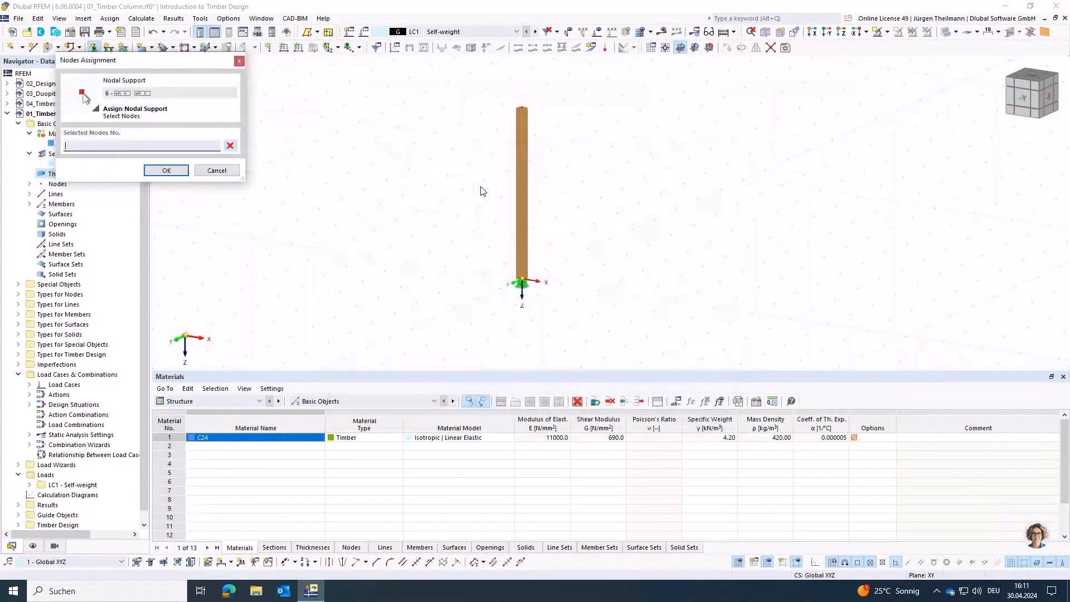
left_click_drag(500, 89, 572, 155)
left_click(166, 170)
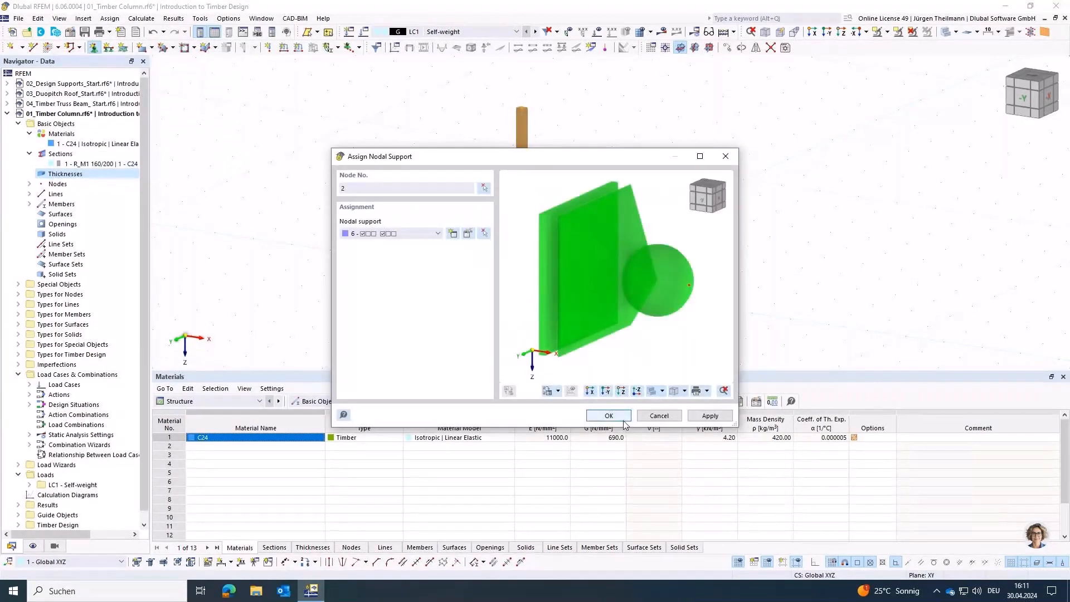
left_click(609, 415)
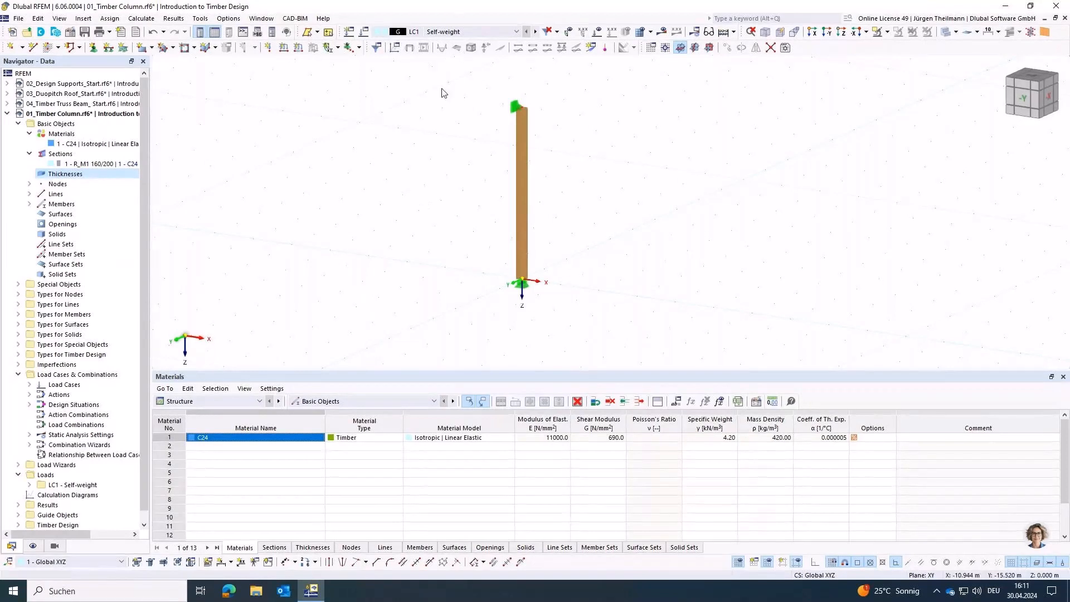
- Rename load case LC1 to Design Load and deactivate its self-weight
left_click(364, 35)
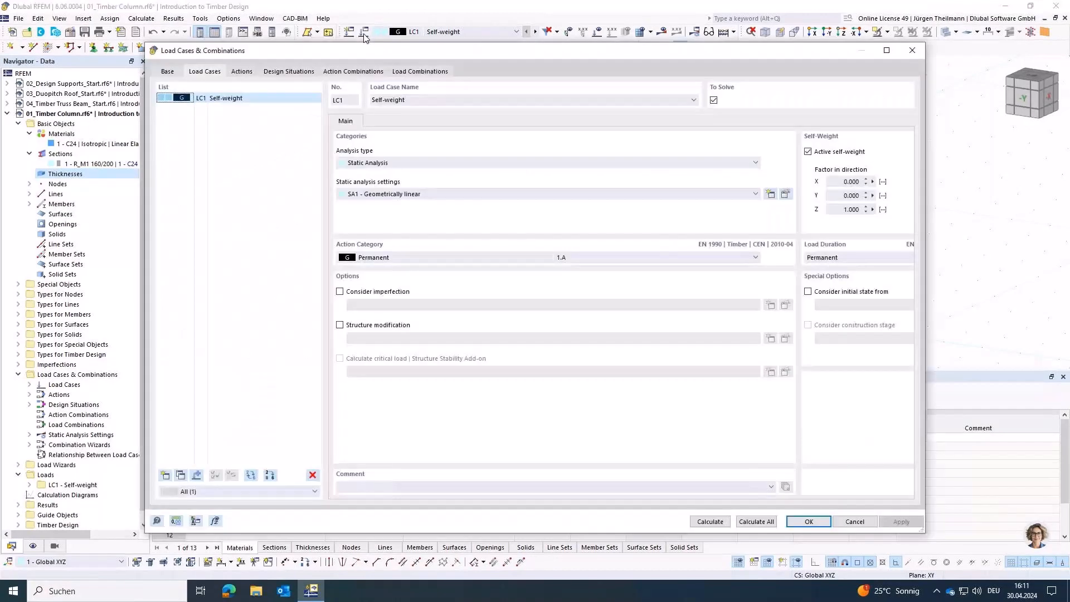
left_click_drag(433, 102, 370, 100)
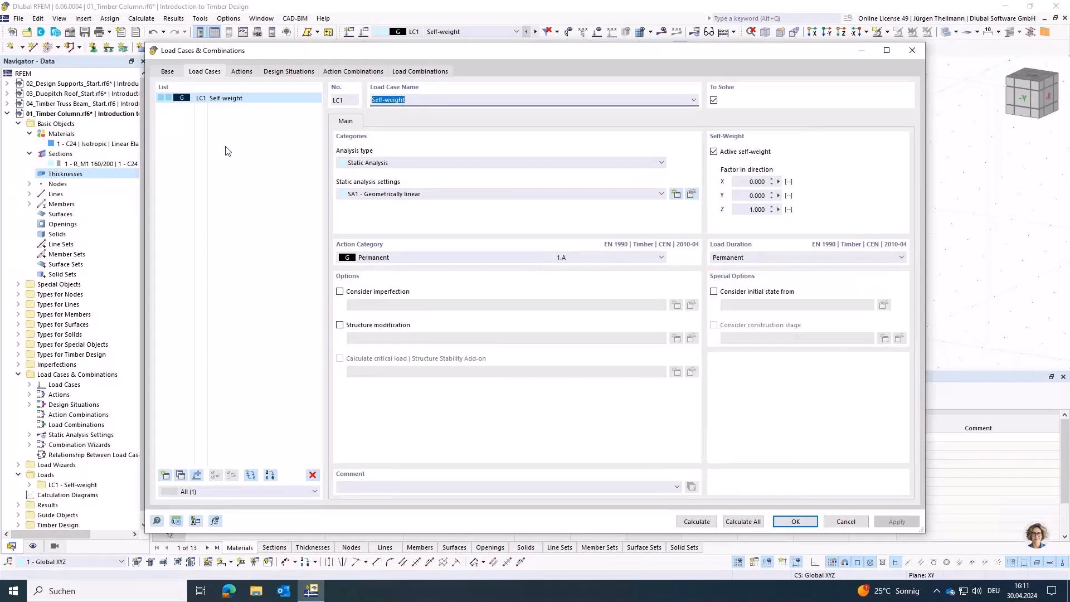
type("Design Load")
key("Return")
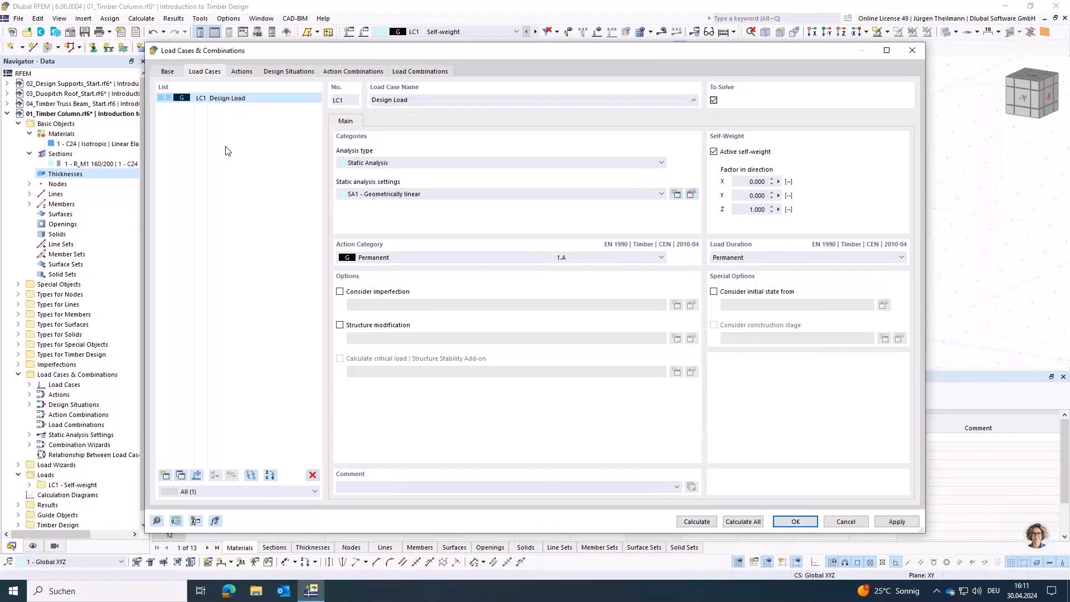
left_click(718, 152)
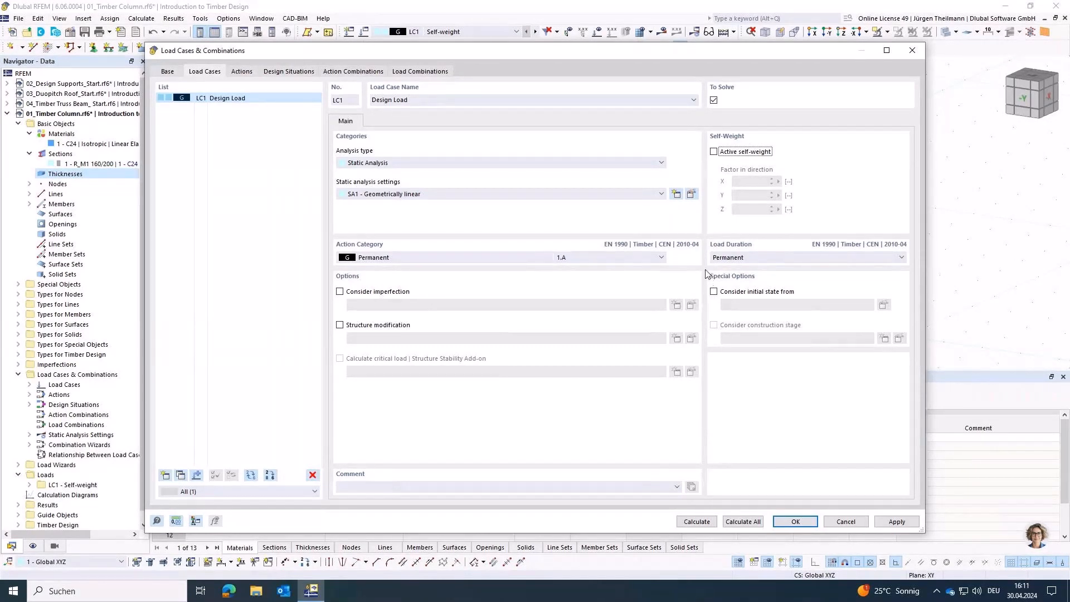
- Change the standard group for load case classification and combinations to EN 1990, then return to the load case settings
left_click(167, 72)
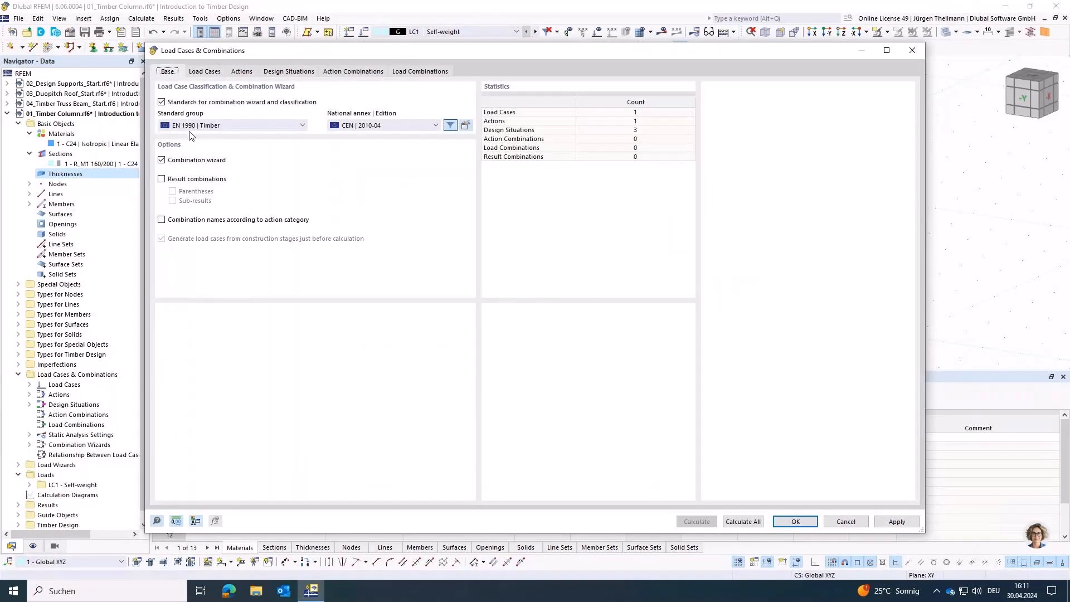
left_click(206, 126)
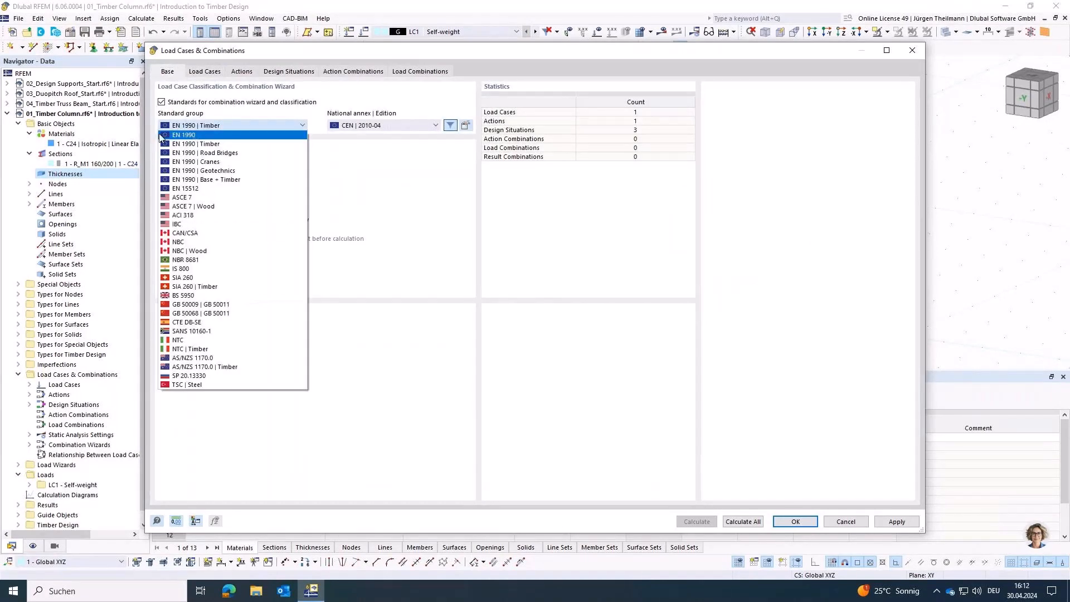
key("Escape")
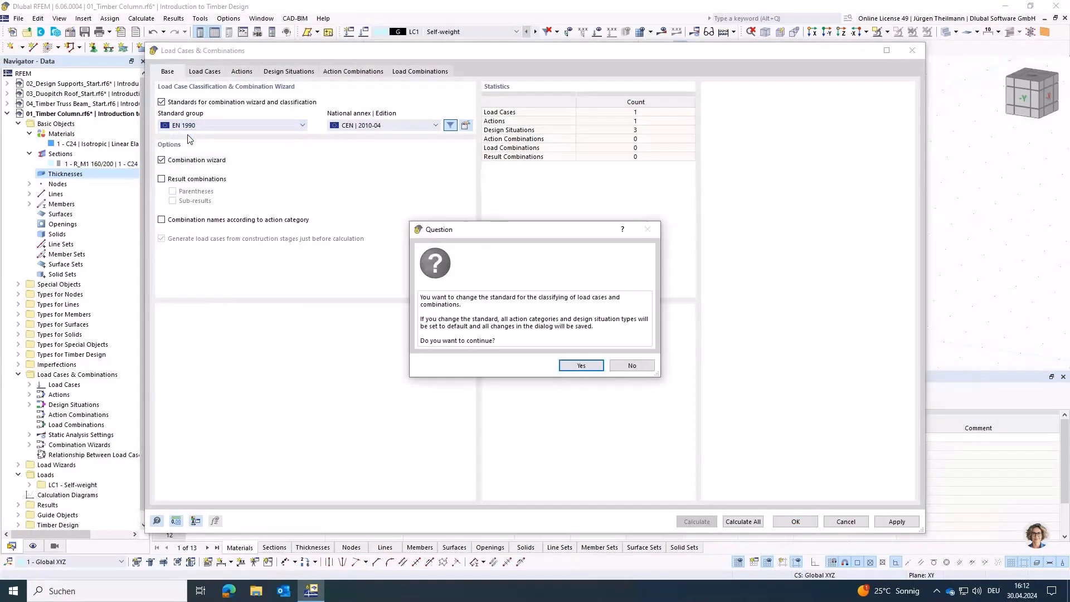
left_click(592, 369)
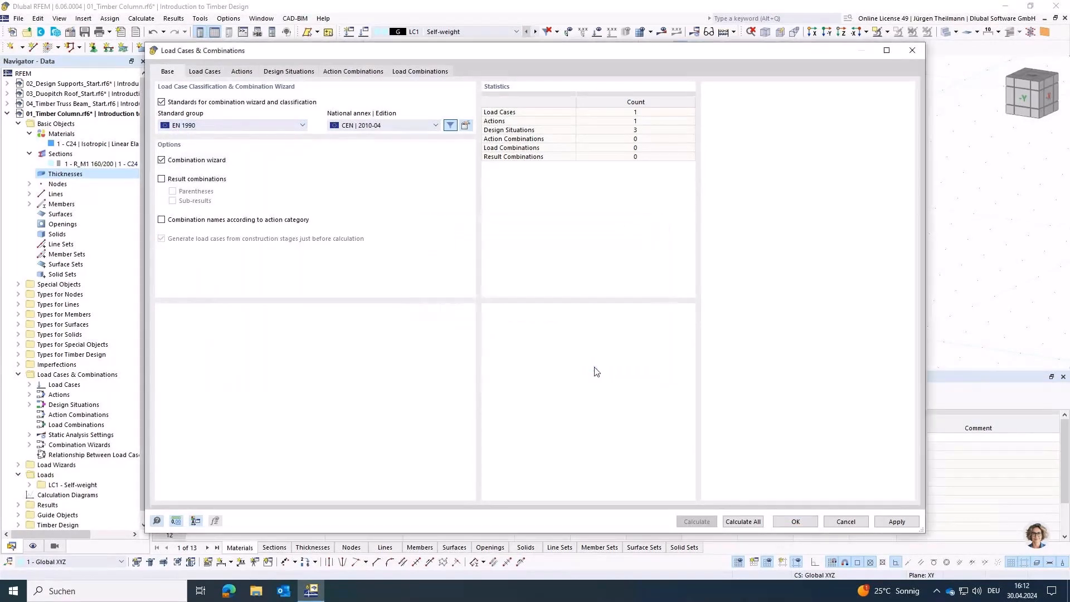
left_click(210, 75)
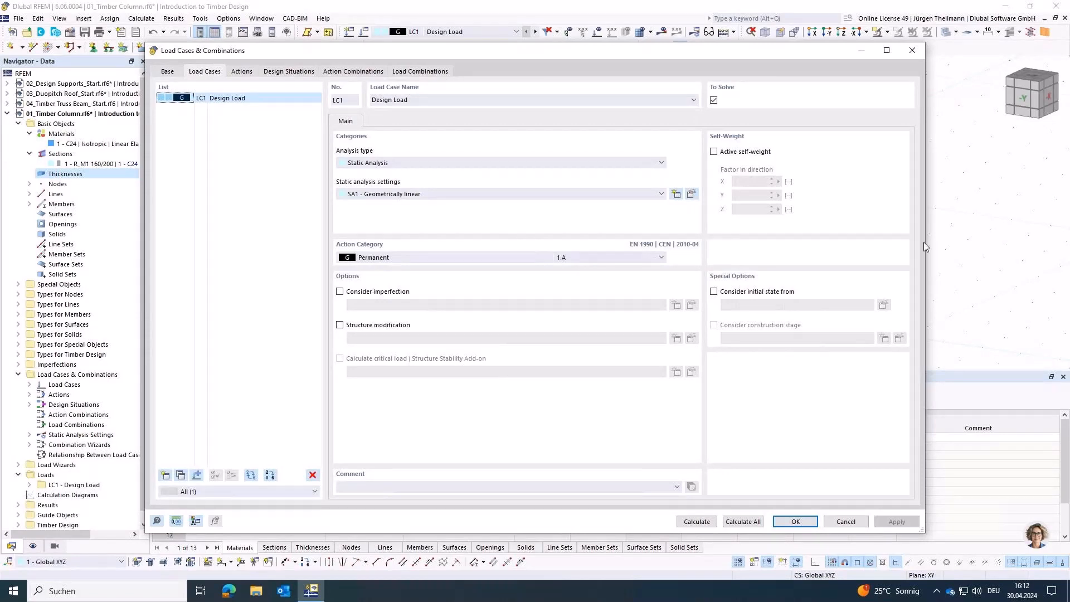
- Change the standard group for load case classification and combinations to EN 1990 | Timber and deactivate the combination wizard
left_click(167, 71)
left_click(206, 126)
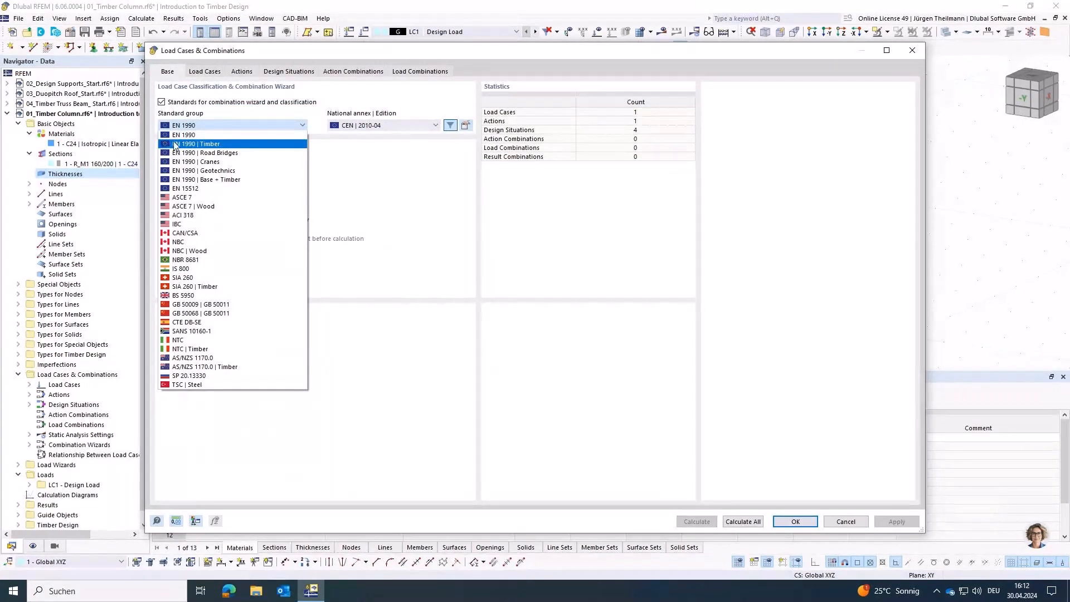
left_click(199, 147)
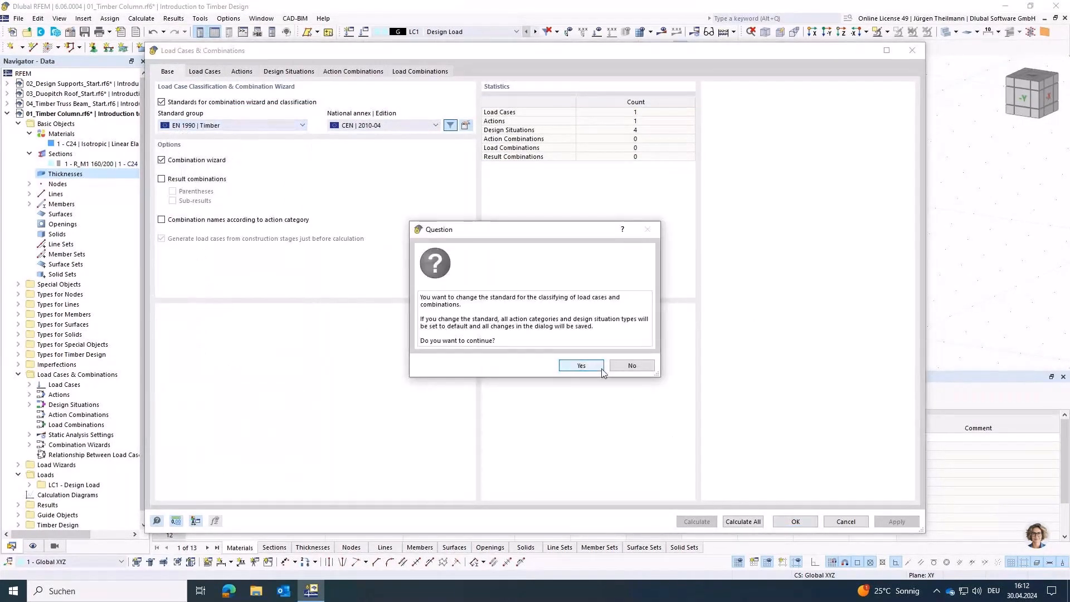
left_click(583, 366)
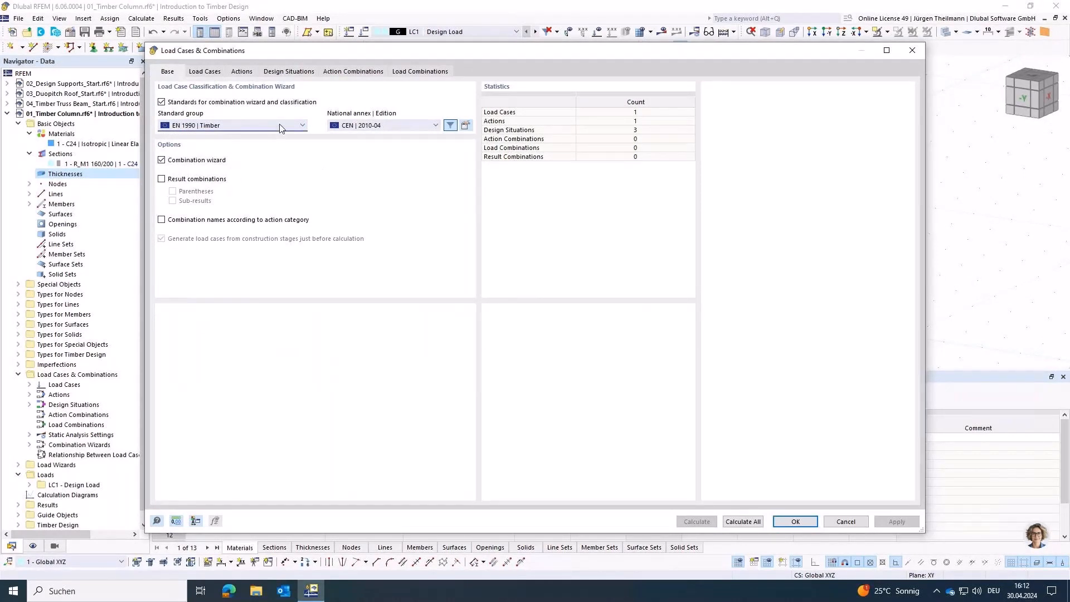
left_click(162, 160)
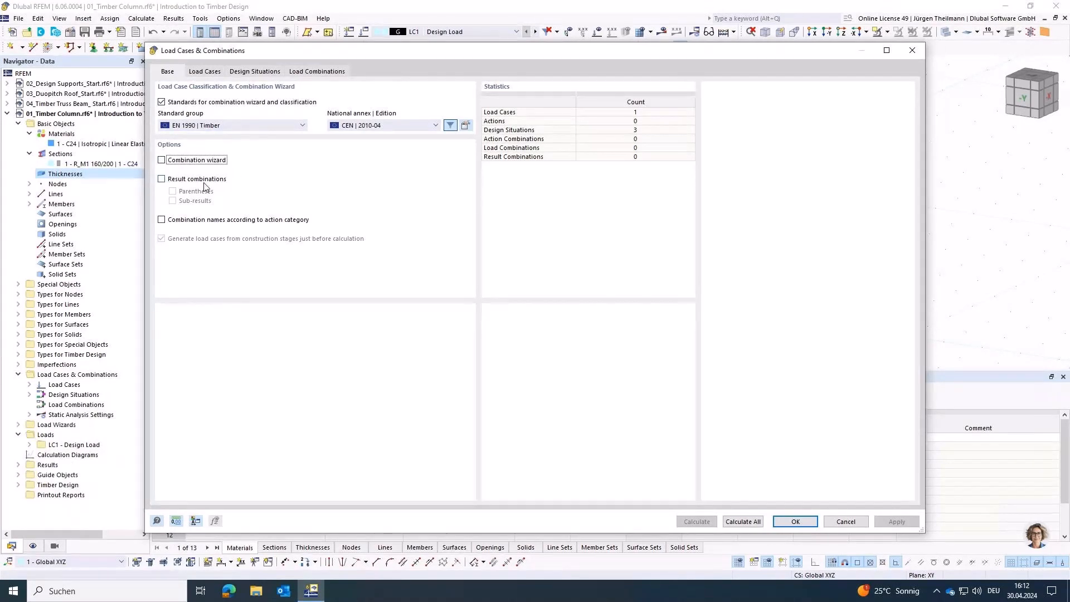
- Set the load duration of load case LC1 Design Load to Medium-term
left_click(205, 72)
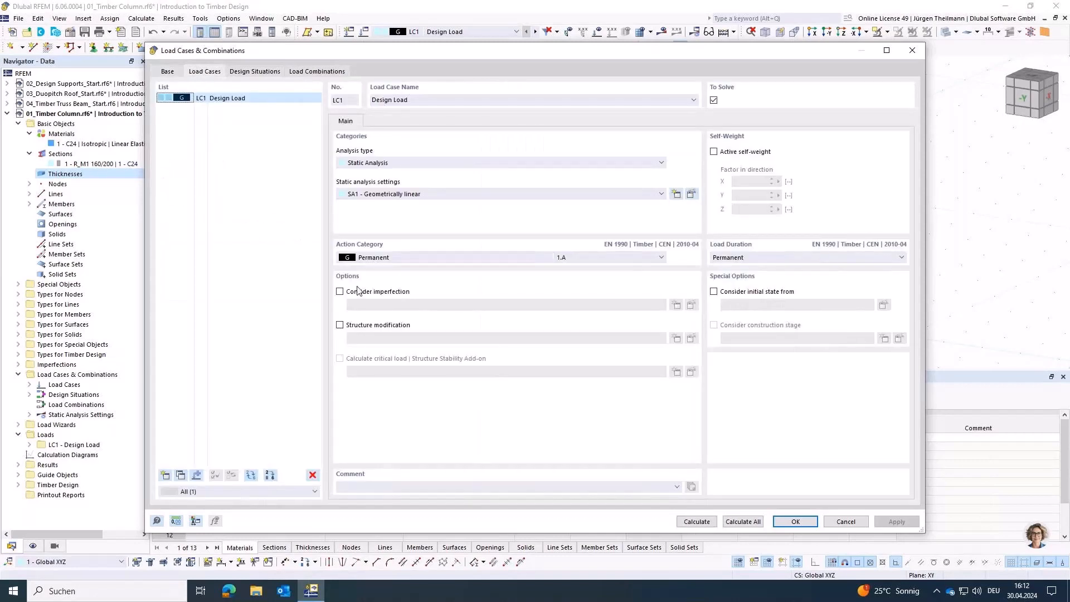
left_click(756, 258)
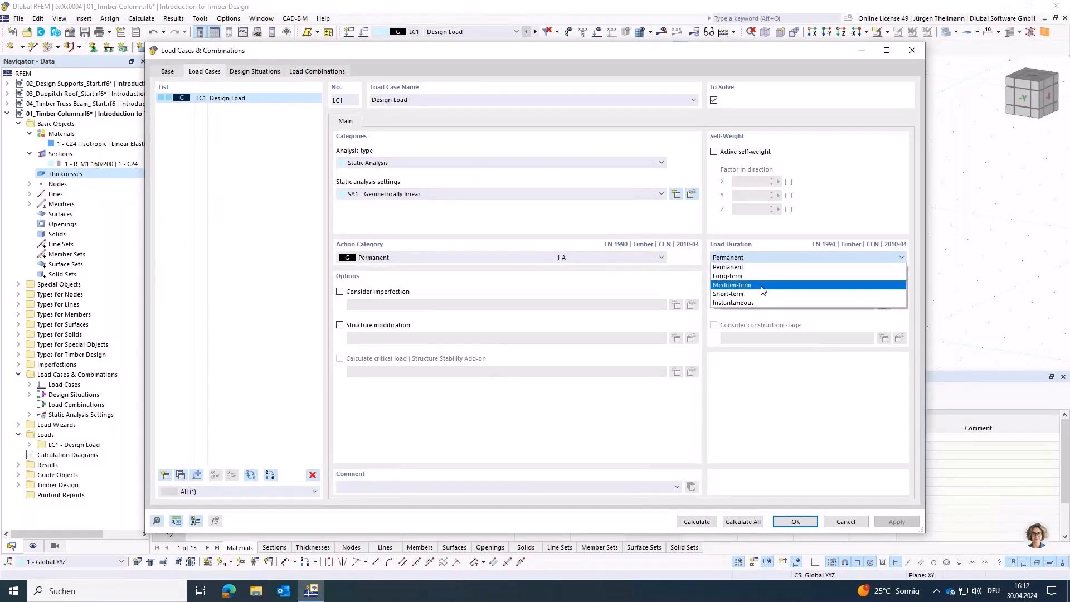
left_click(762, 286)
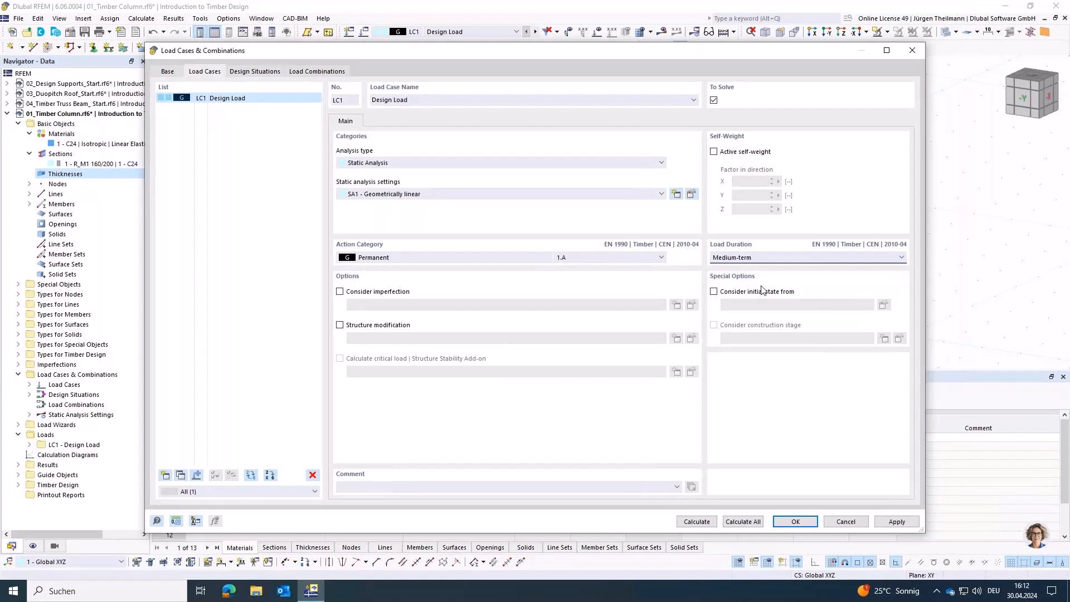
- Delete the SLS Characteristic and SLS Quasi-permanent design situations
left_click(255, 70)
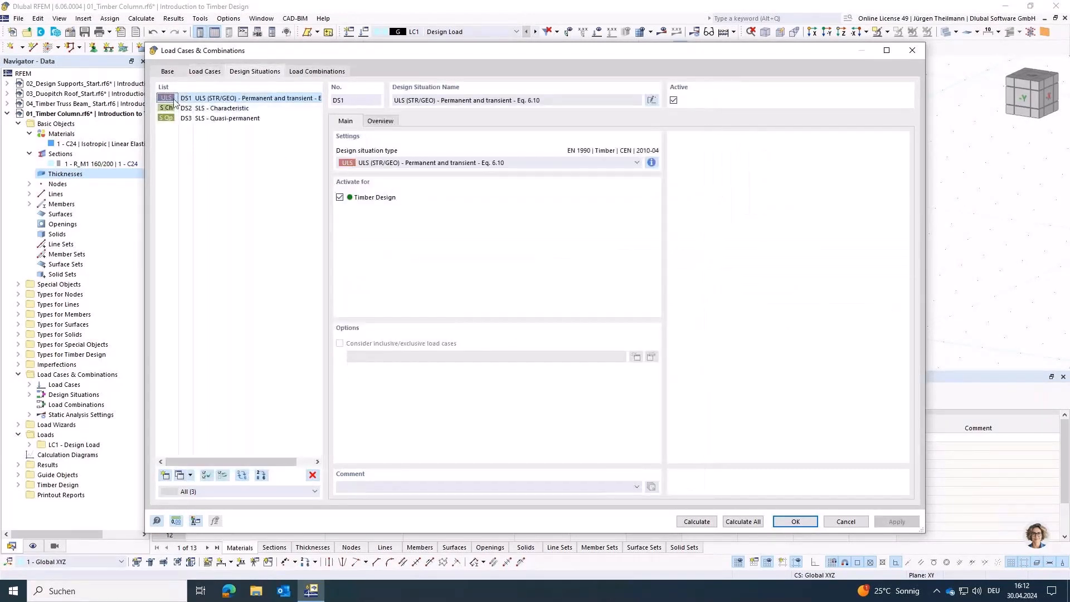
left_click(234, 120)
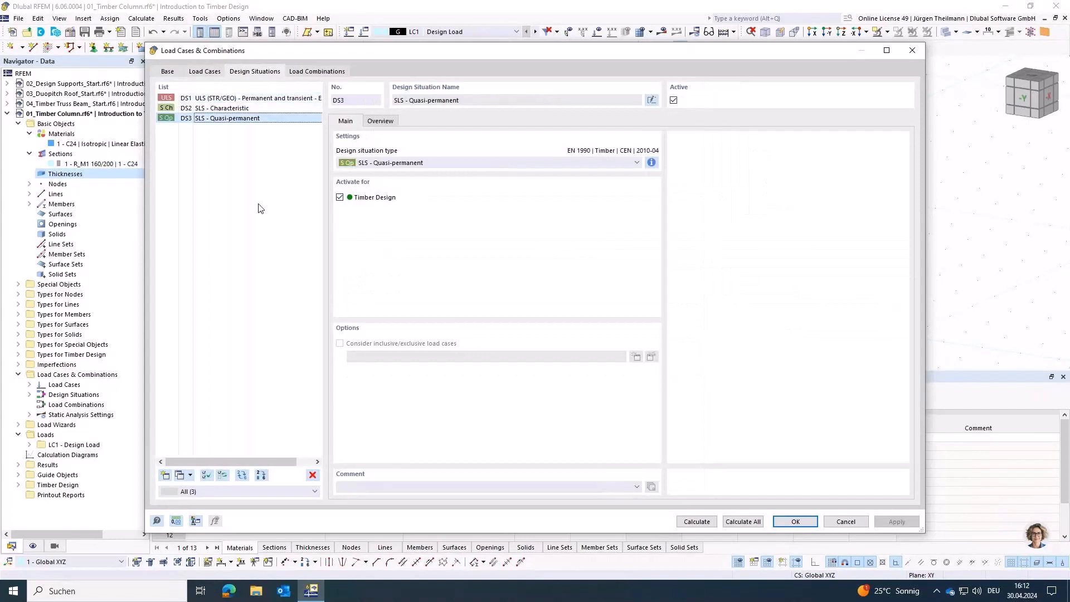
key("shift+Up")
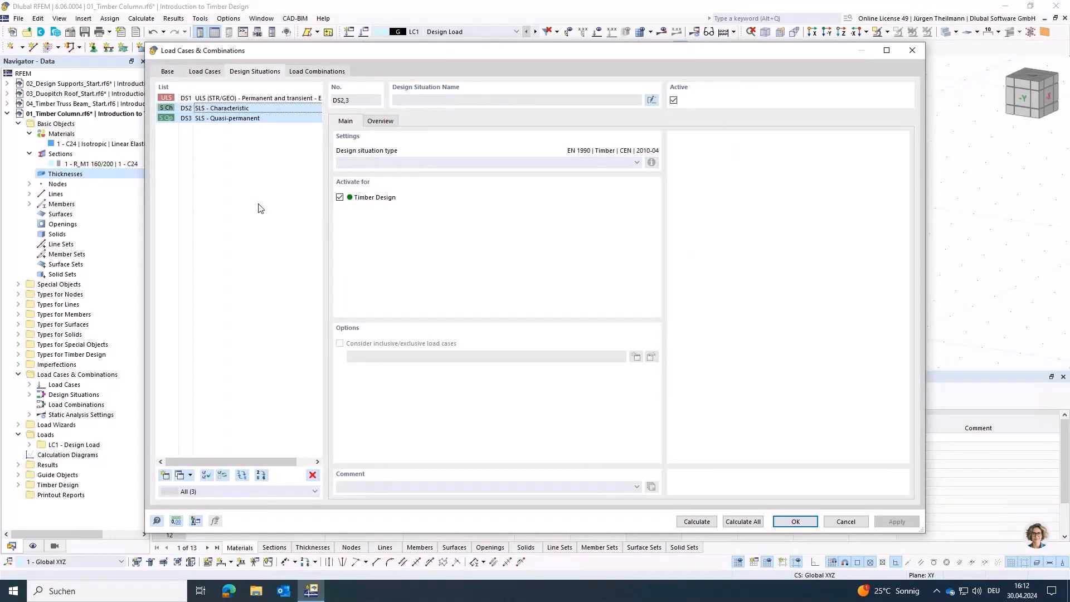
key("Delete")
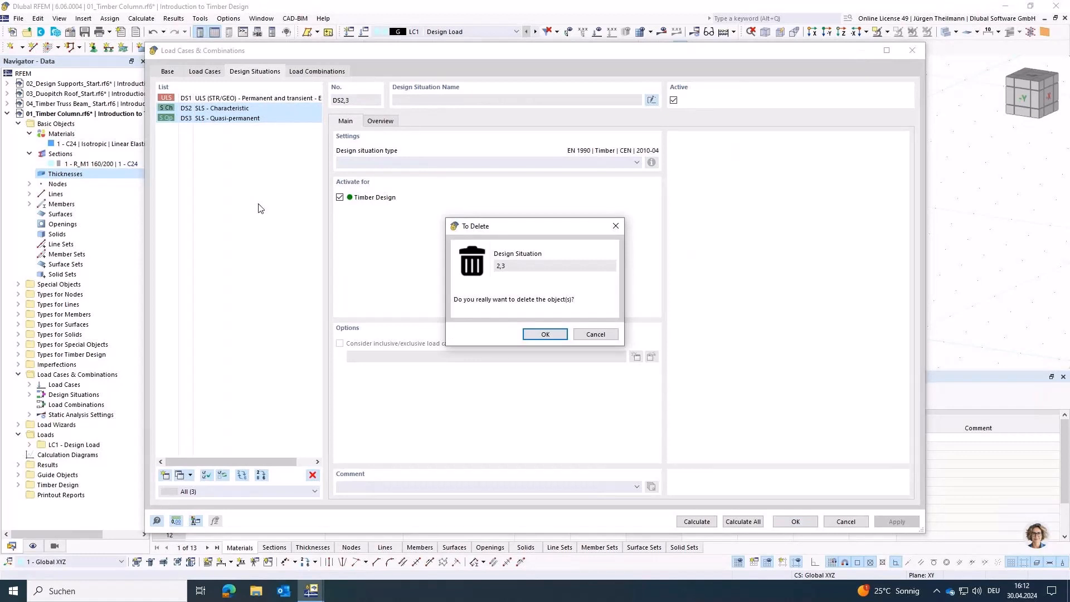
left_click(548, 334)
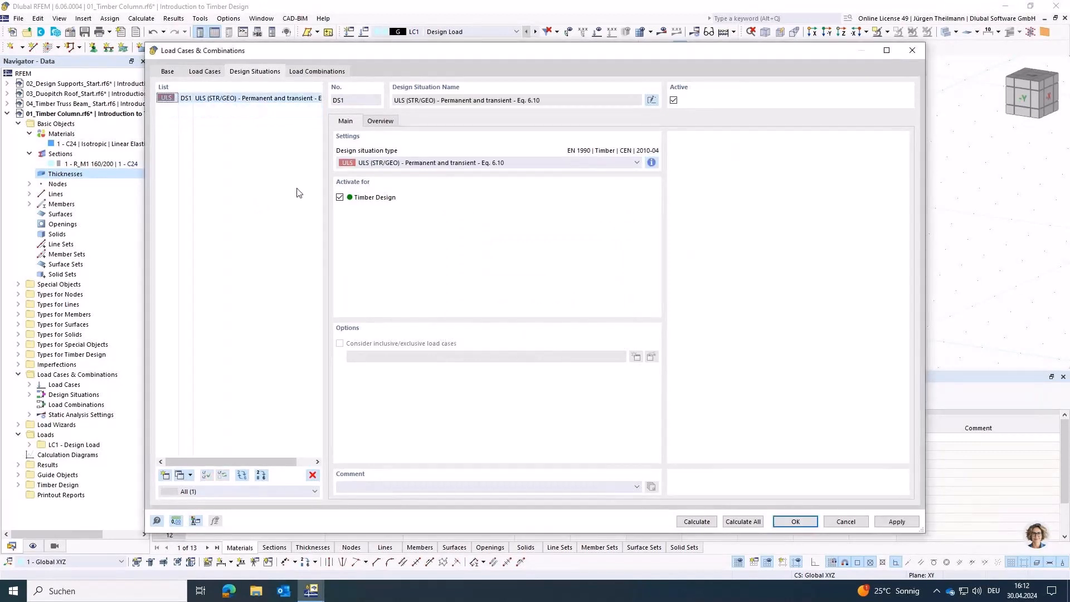
- Create load combination CO1 containing load case LC1 with factor 1.00, and accept the load case and combination settings
left_click(313, 72)
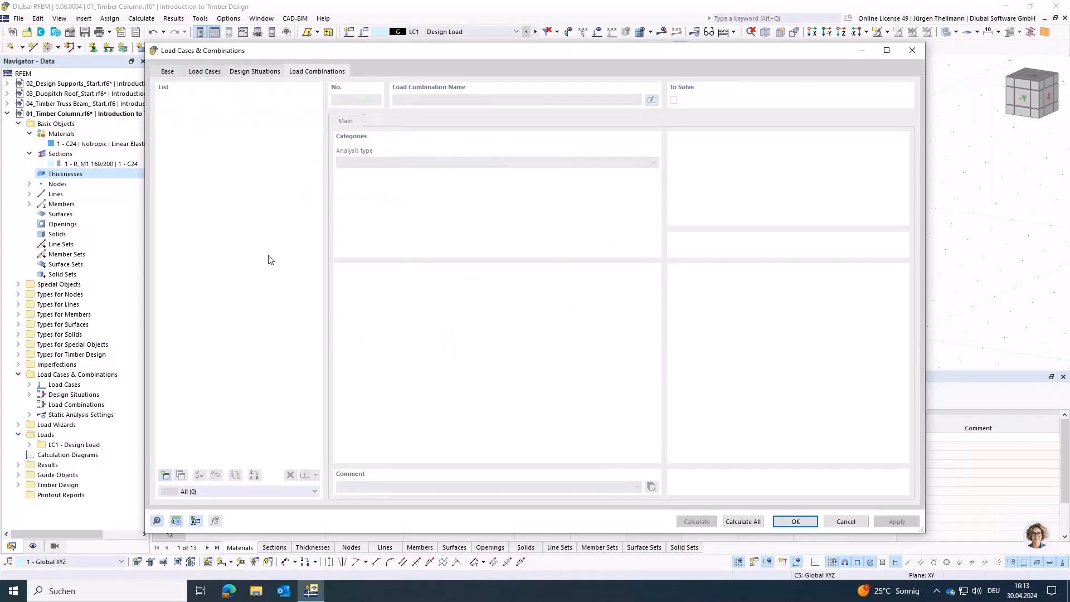
left_click(165, 475)
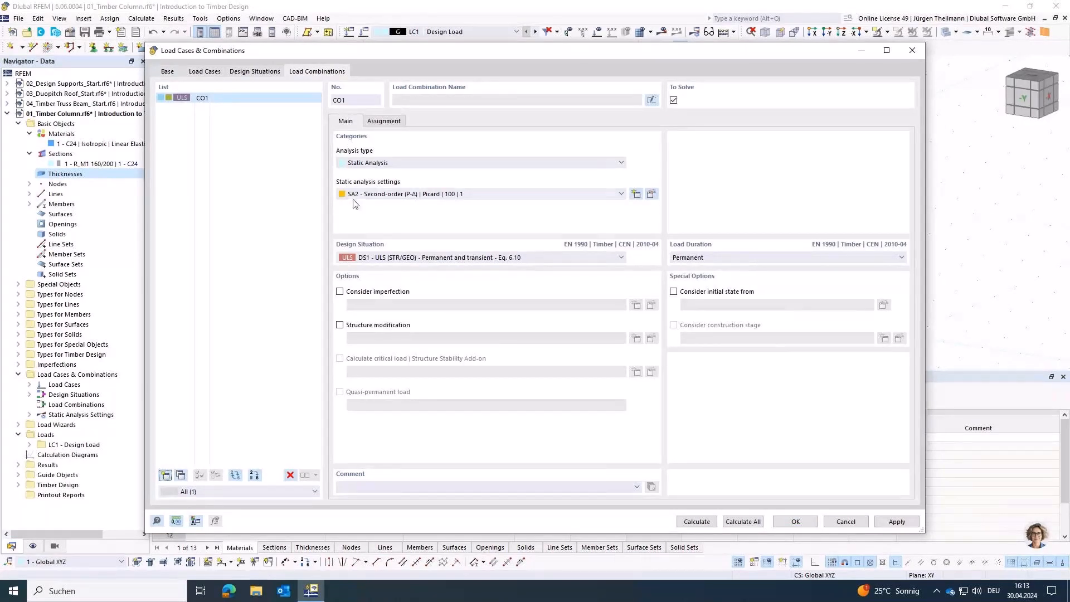
left_click(384, 121)
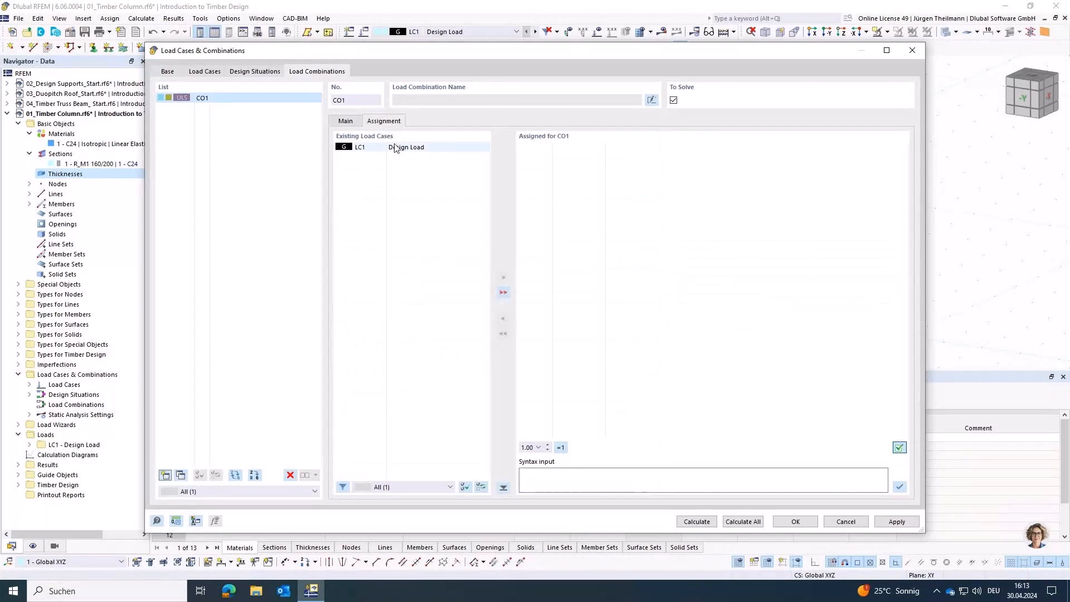
double_click(370, 149)
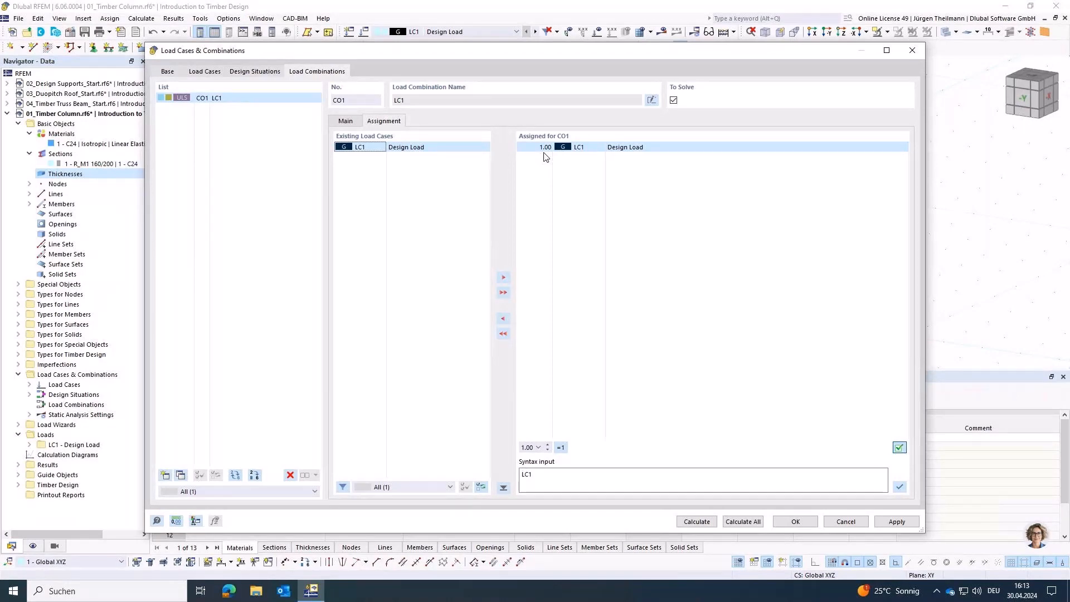
left_click(811, 527)
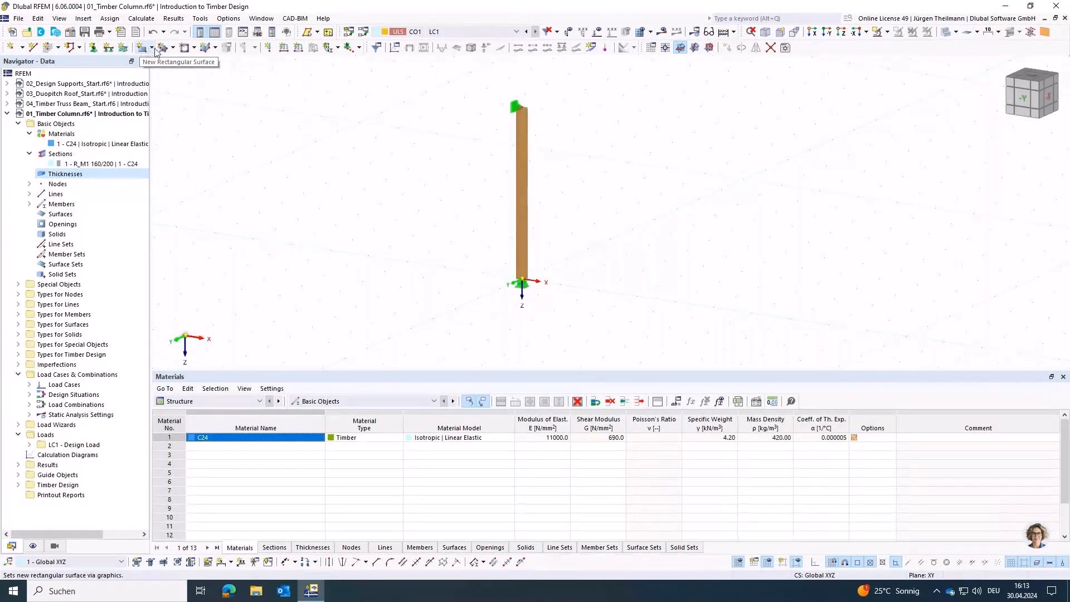
- Start a new nodal load in load case LC1 Design Load and assign it to the column's top node
left_click(269, 50)
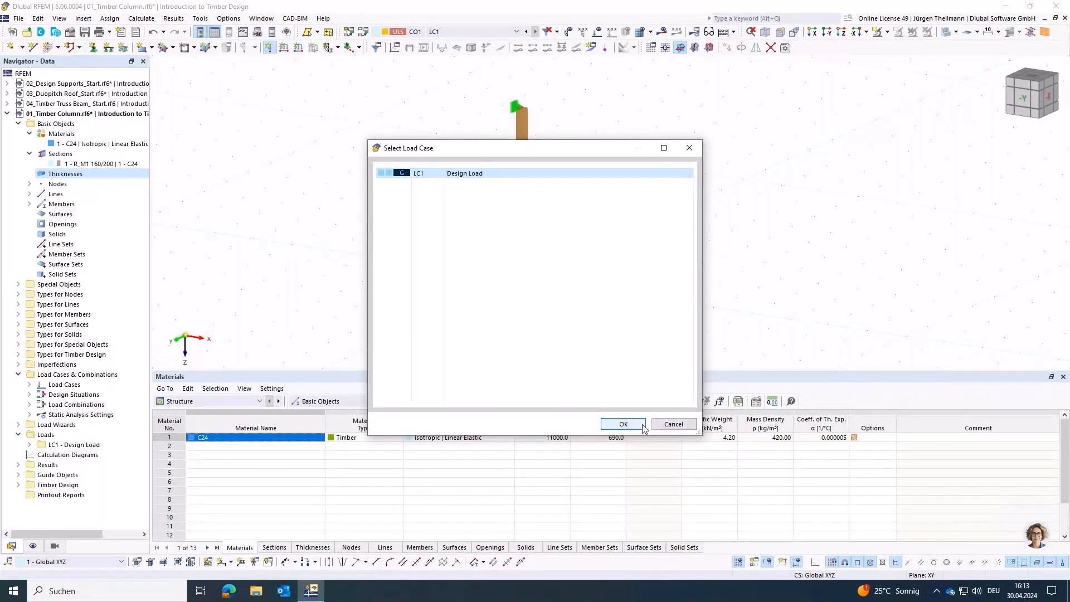
left_click(623, 424)
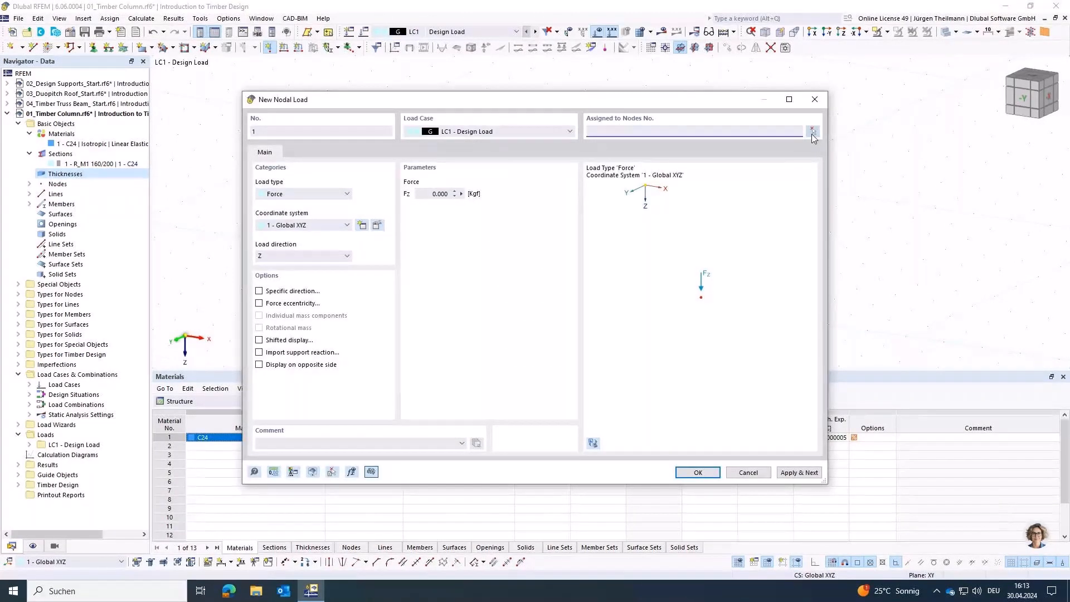
left_click(813, 131)
left_click_drag(484, 79, 562, 130)
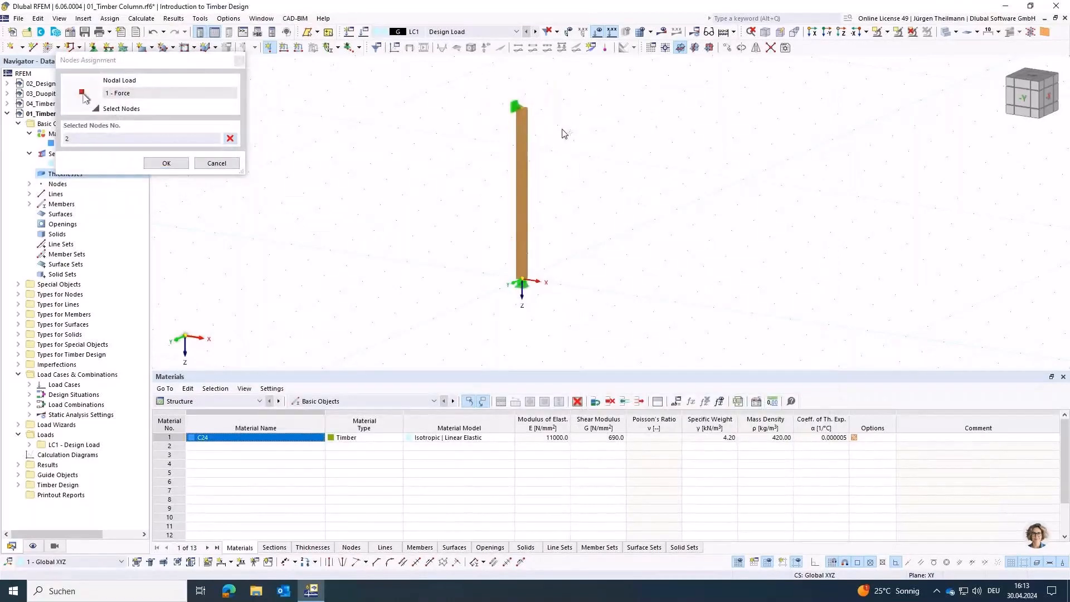
left_click(165, 164)
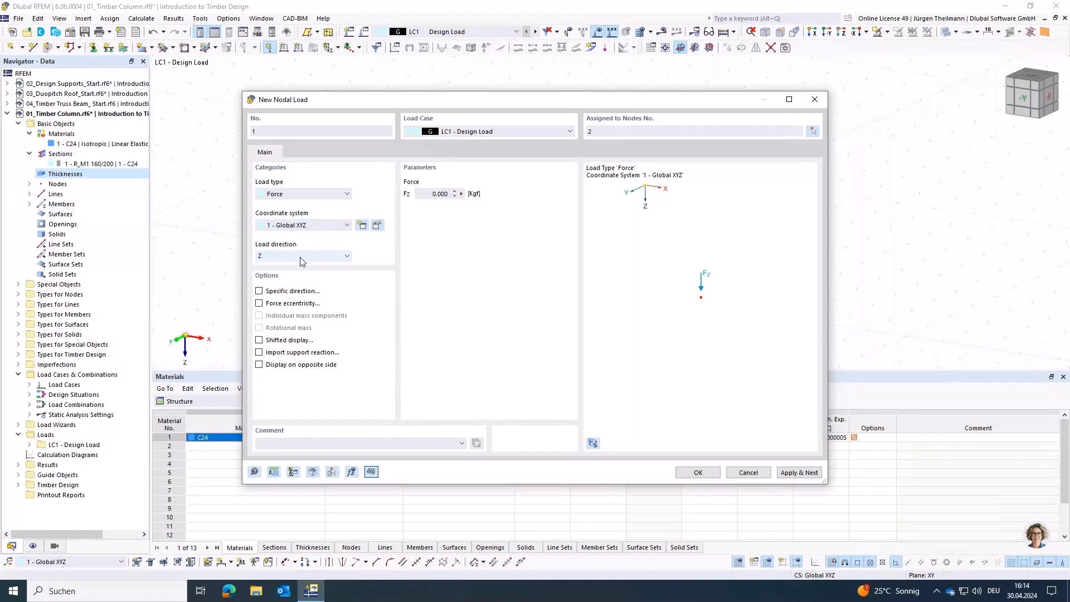
- Change the unit of load forces to kN, reset the load units to their defaults and accept the unit settings
left_click(428, 193)
left_click(273, 474)
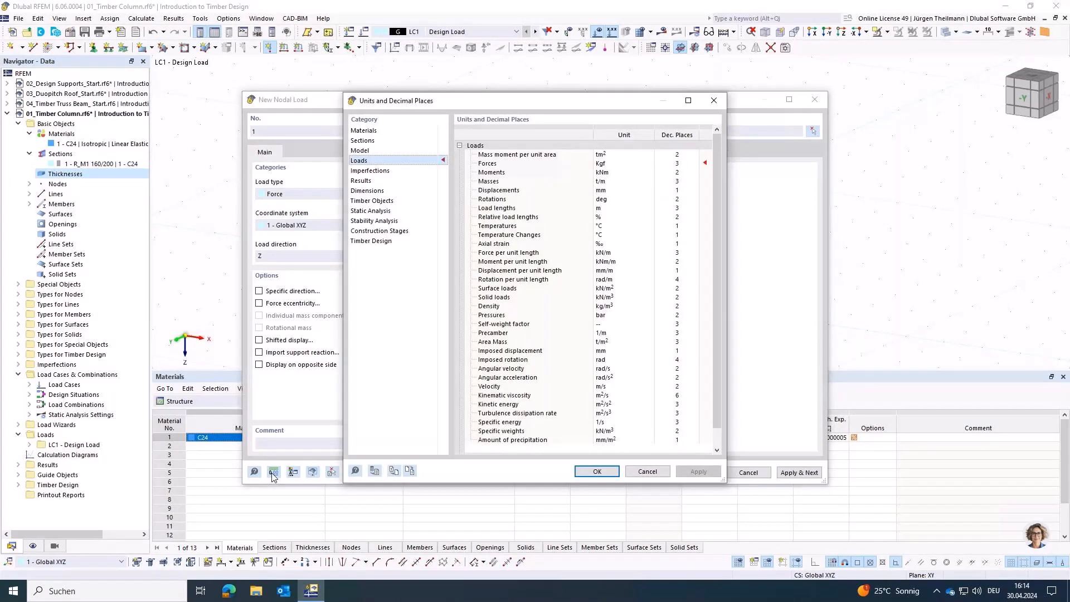
left_click(625, 164)
left_click(650, 164)
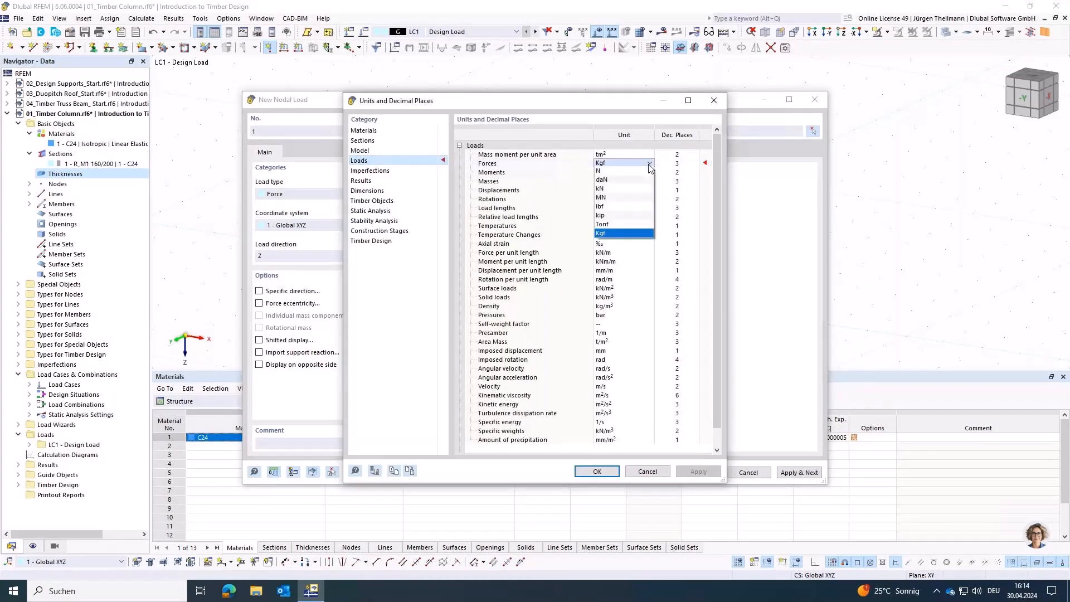
left_click(631, 189)
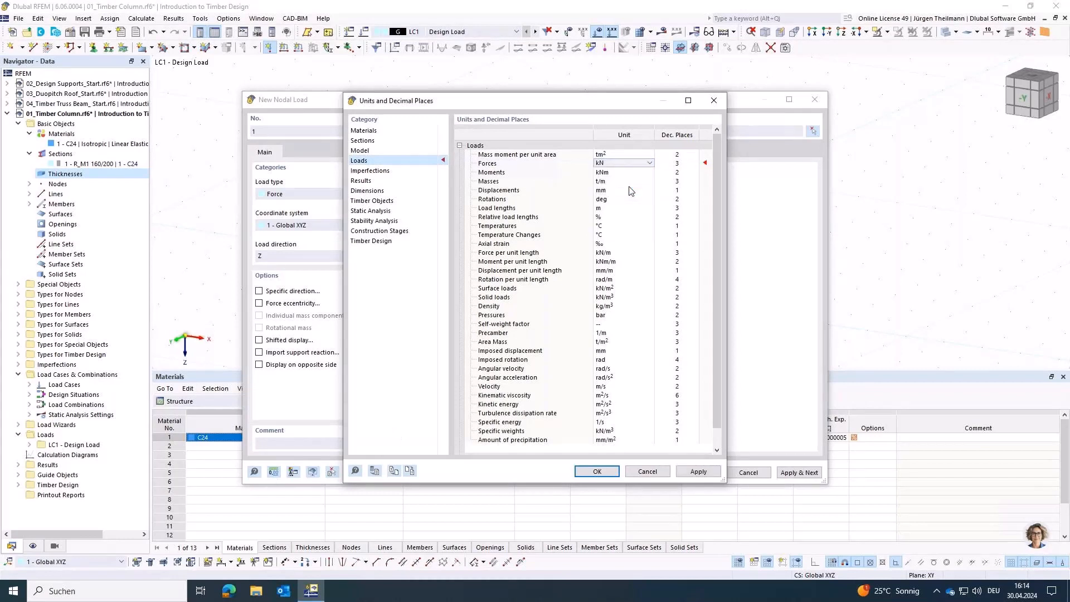
left_click(374, 472)
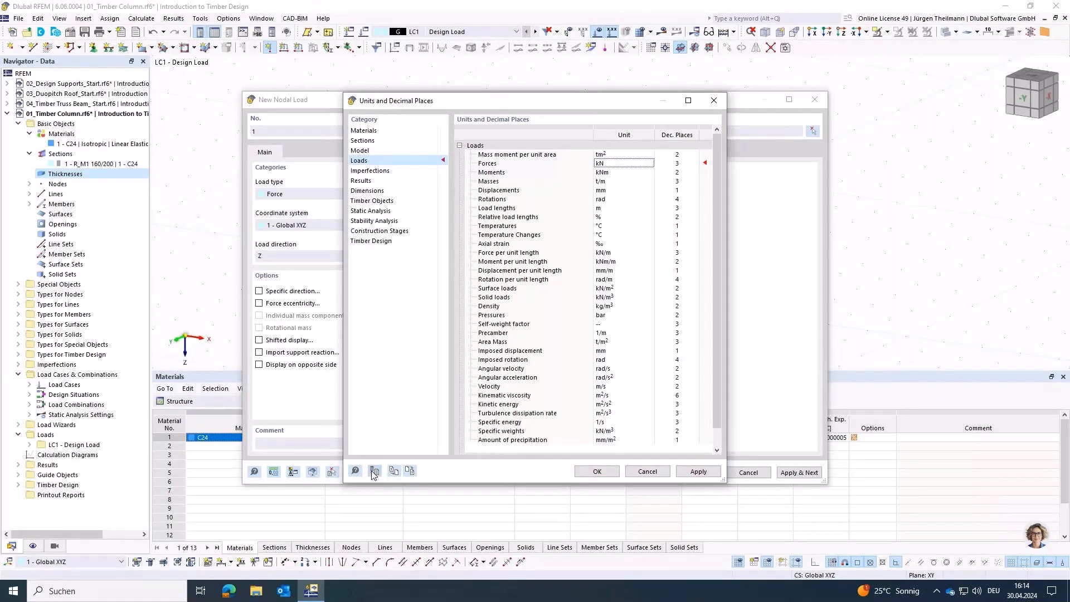
left_click(597, 472)
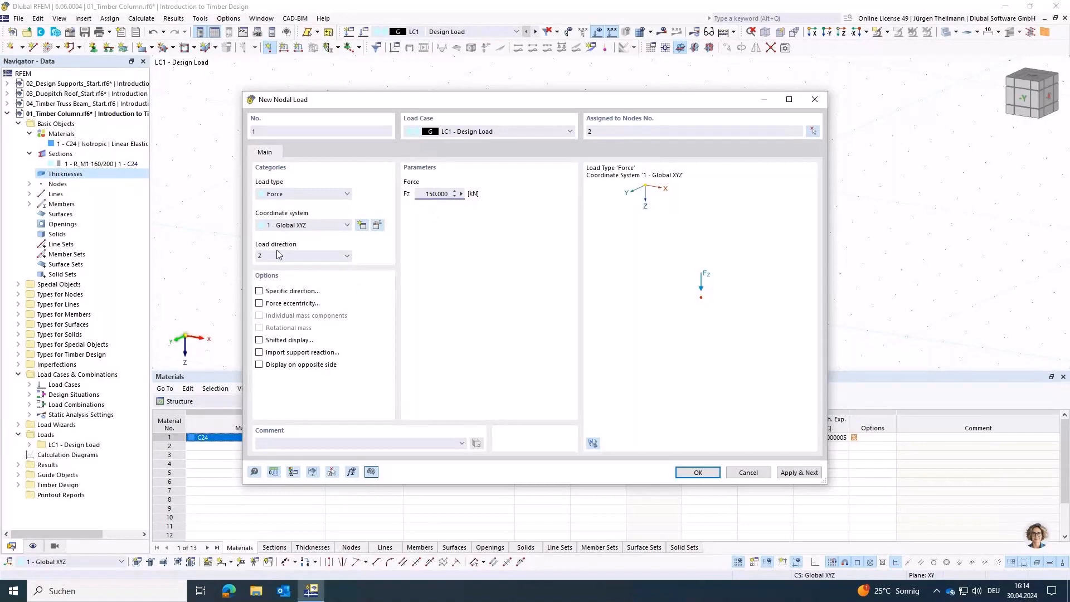
- Apply the nodal load as a 150 kN force in global direction Z
key("Return")
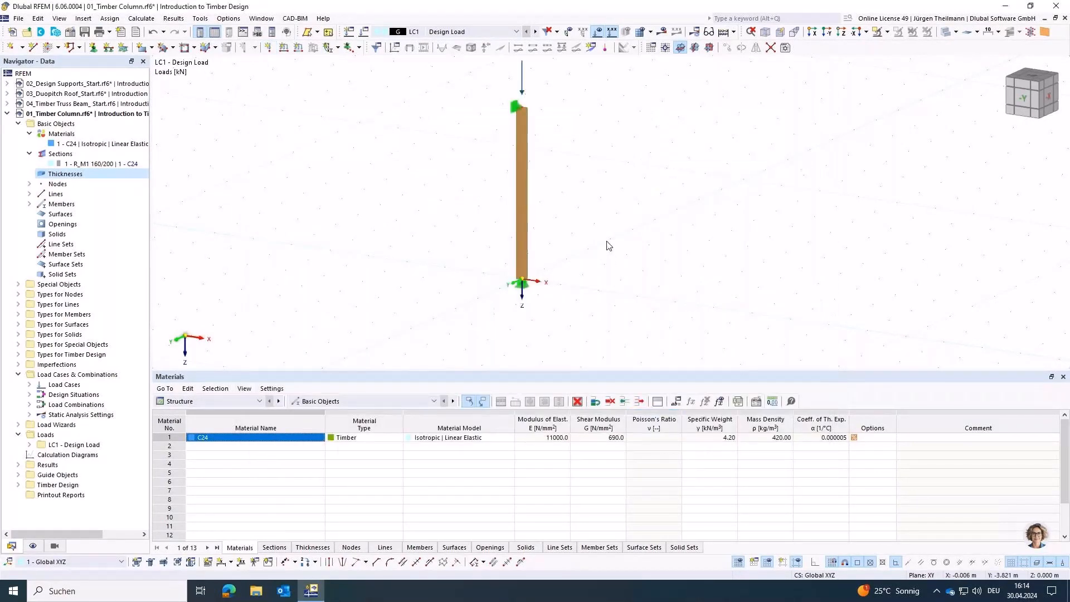
middle_click_drag(595, 259, 596, 266)
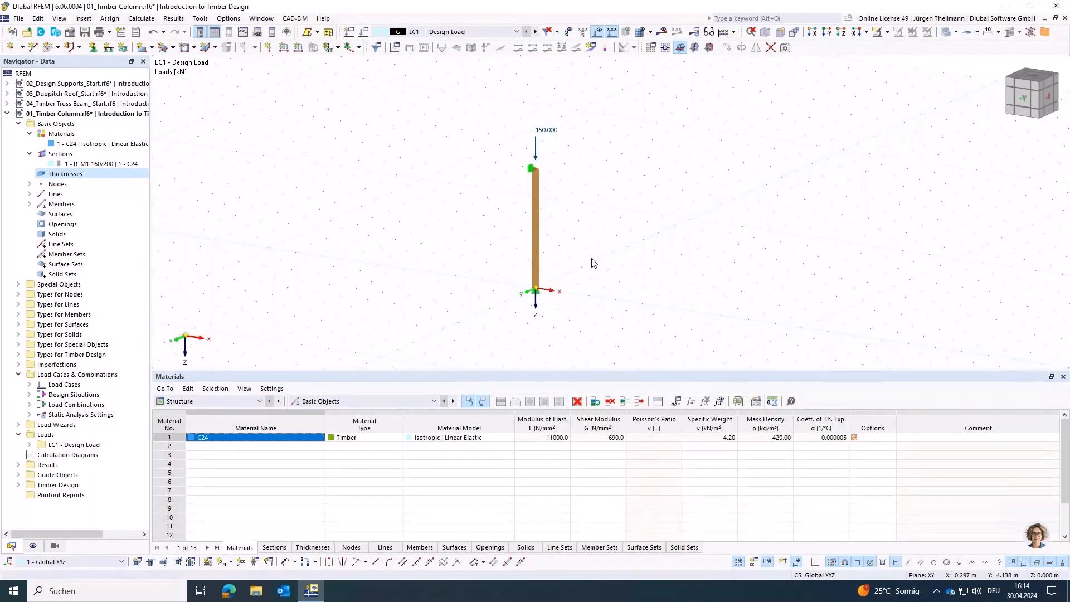
- Create new effective lengths for the column member and exclude lateral-torsional buckling from them
double_click(535, 248)
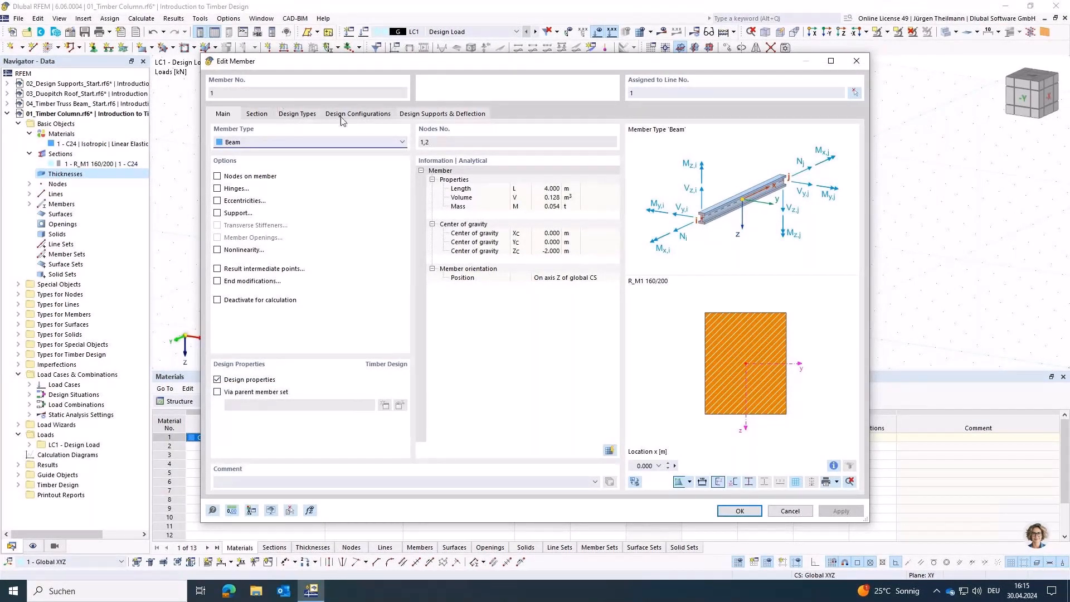
left_click(298, 113)
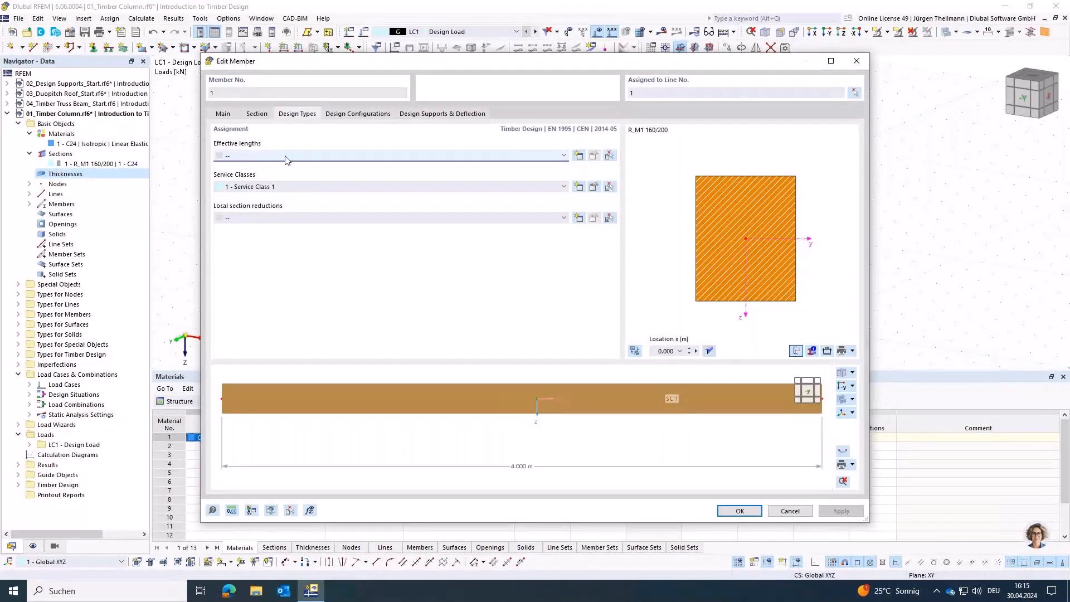
left_click(563, 157)
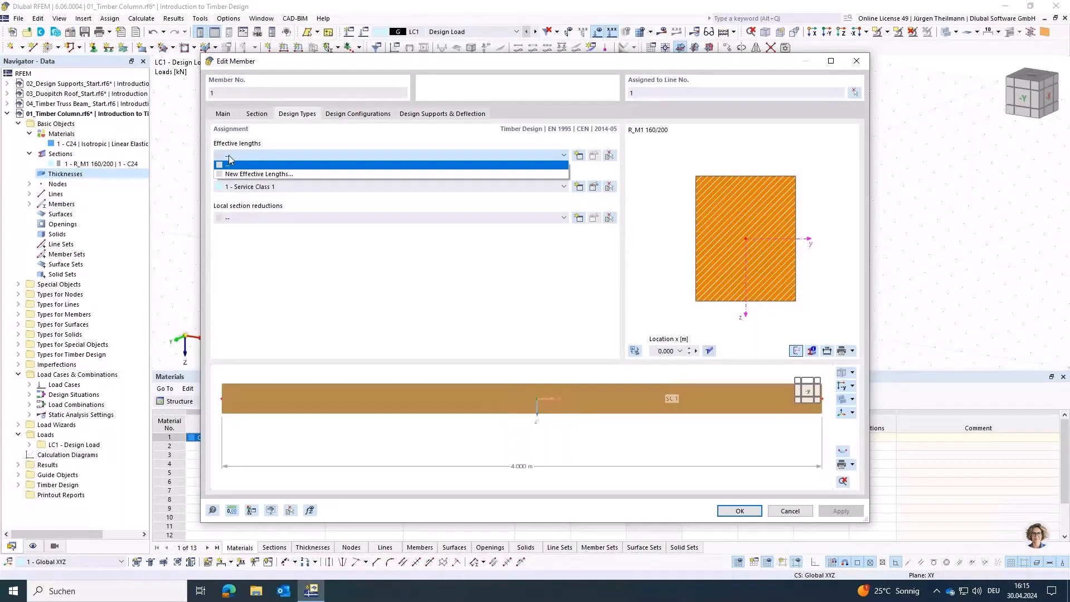
left_click(285, 175)
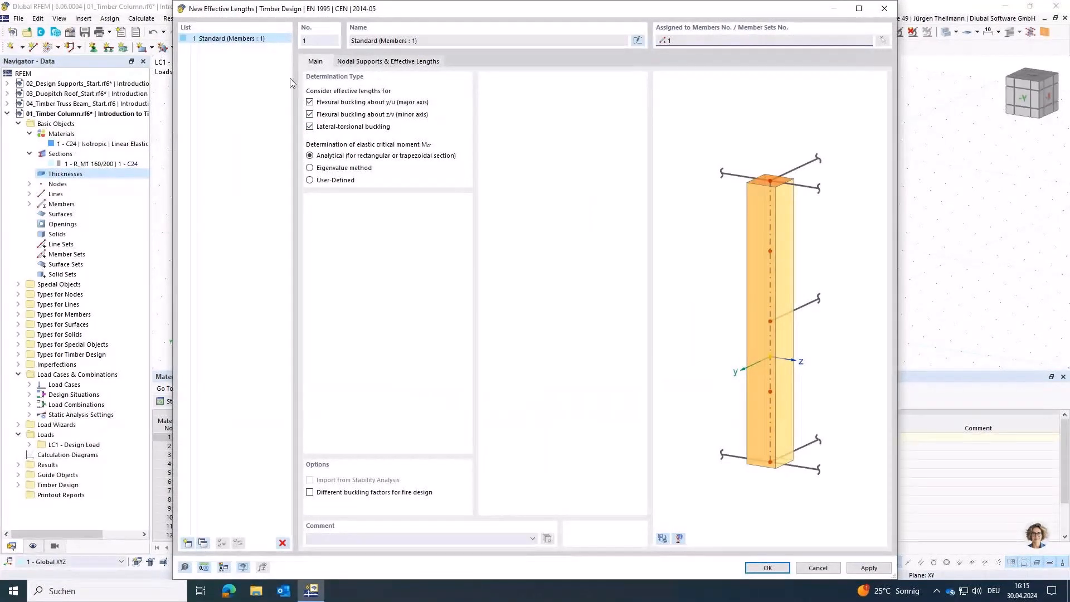
left_click(310, 127)
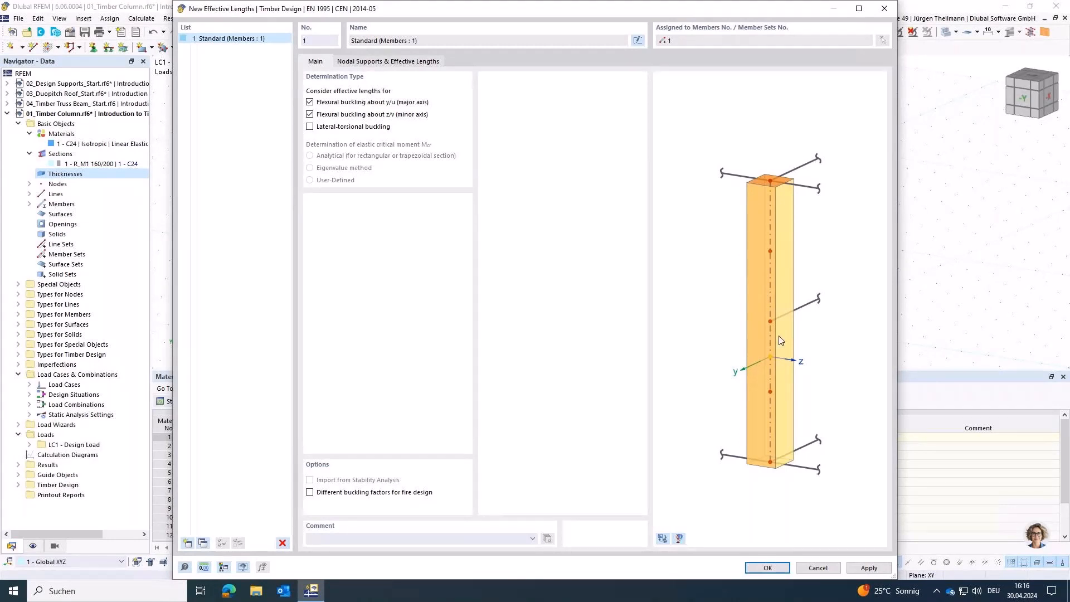
- Release the end node's fixity in y/u for the column's nodal supports and accept the new effective lengths
left_click(403, 63)
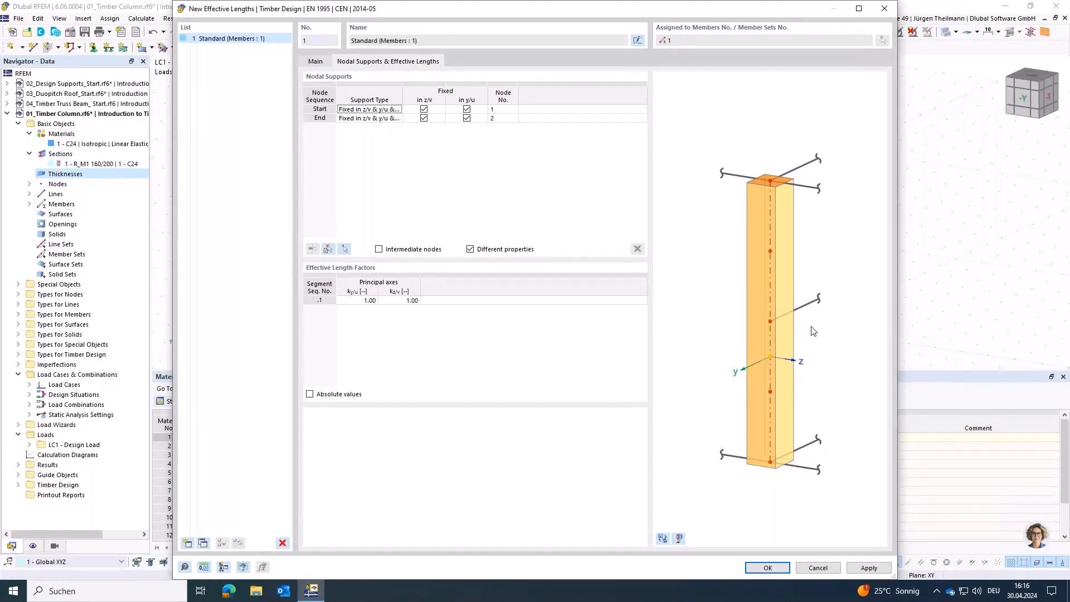
left_click(663, 539)
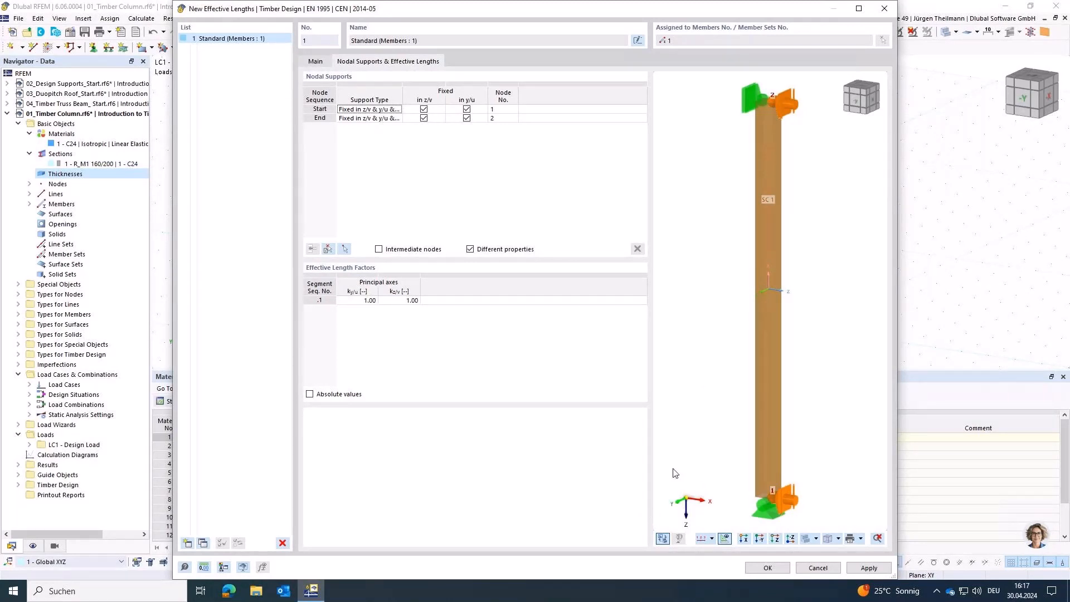
left_click(468, 119)
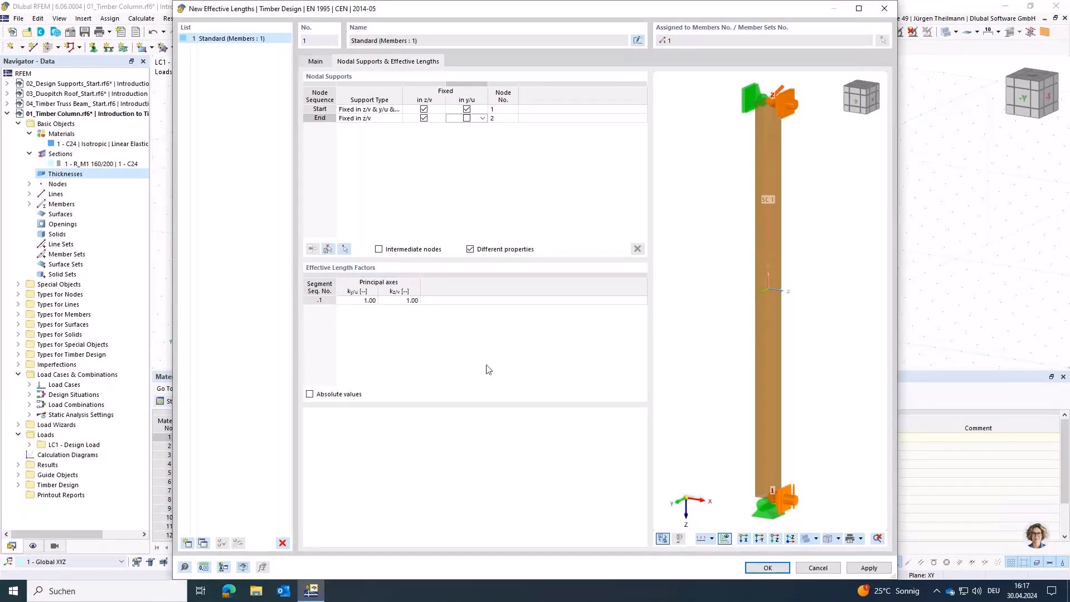
left_click(762, 569)
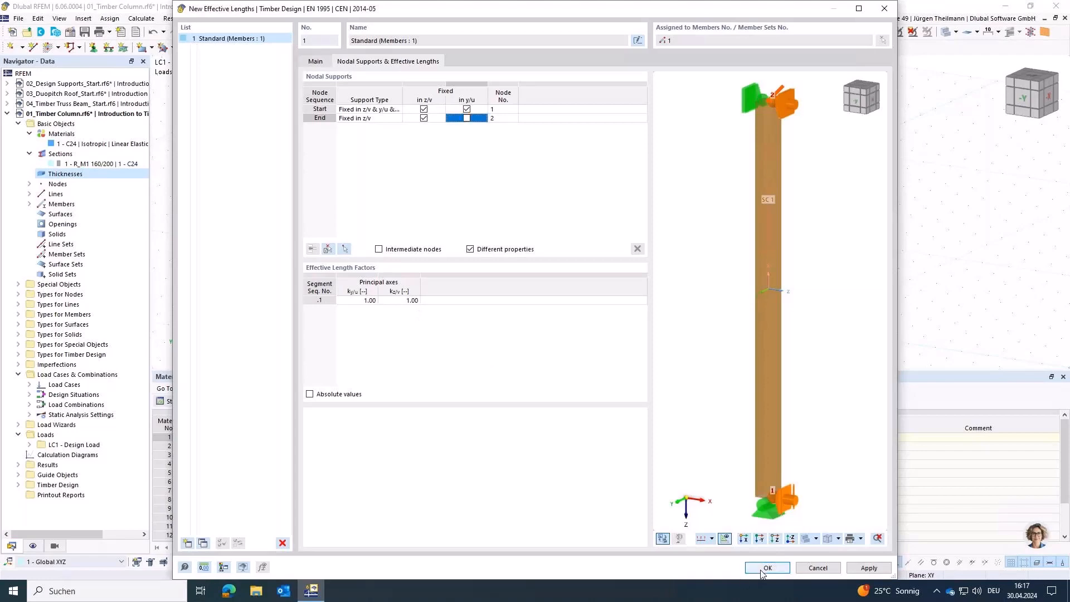
left_click(761, 569)
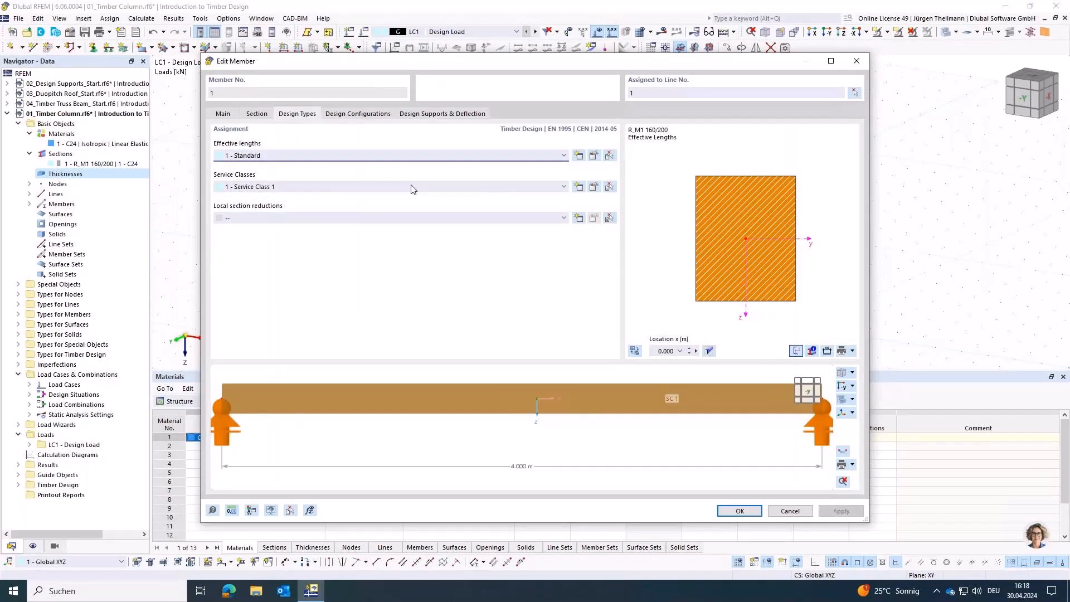
- Open the member's assigned service class for editing and try the options 2 - Moist and 3 - Wet
left_click(246, 188)
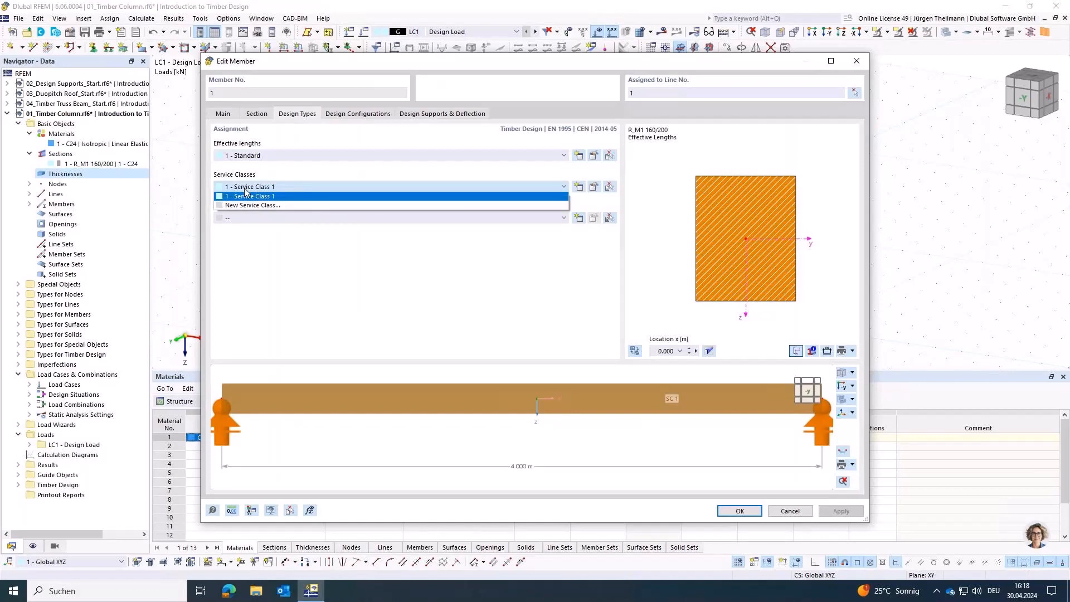
left_click(249, 197)
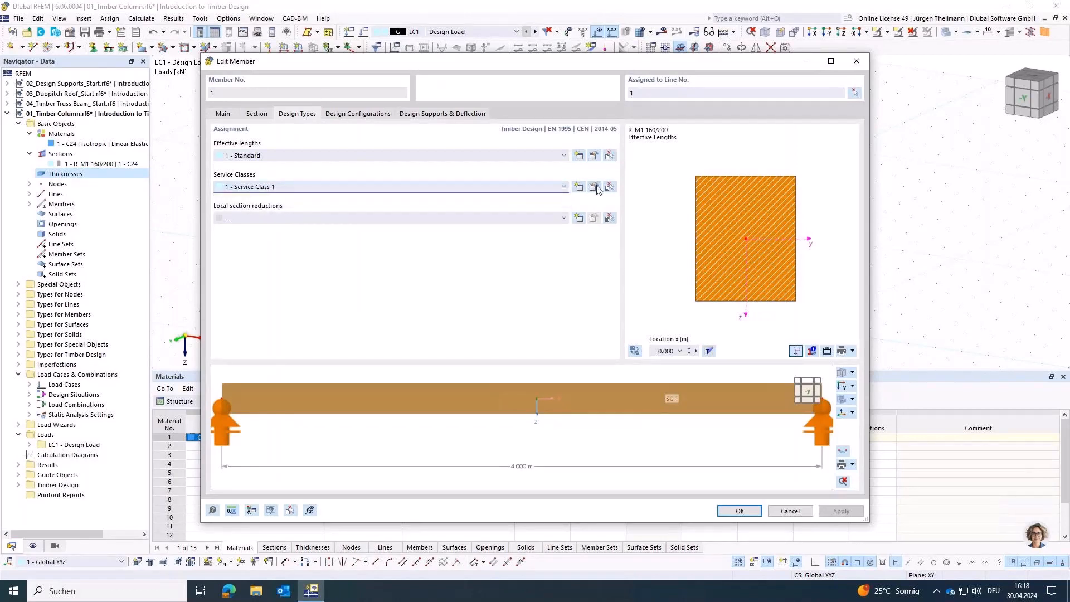
left_click(595, 187)
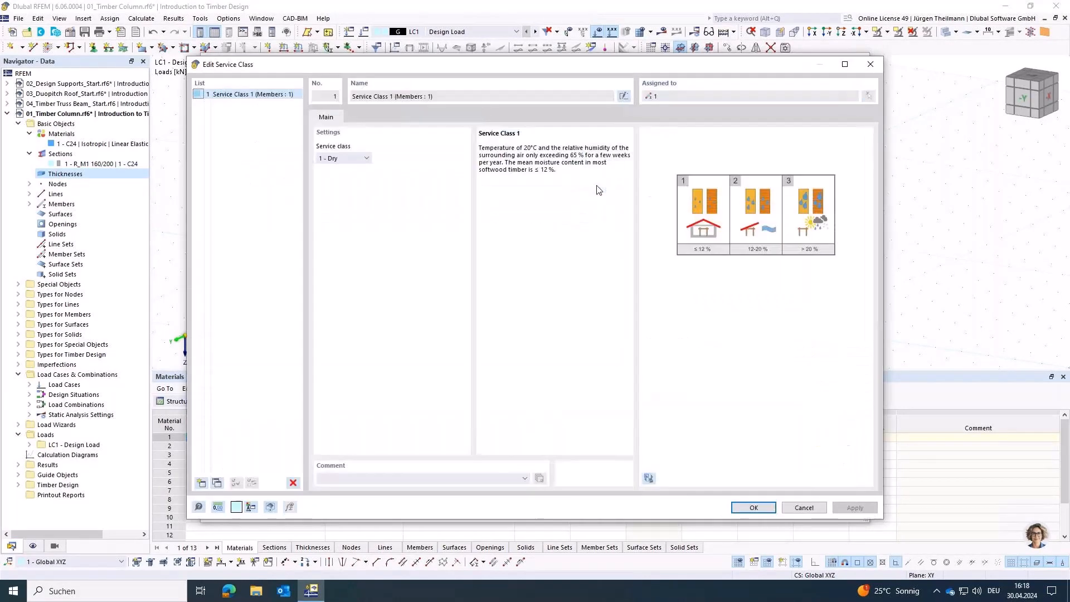
left_click(365, 160)
left_click(353, 182)
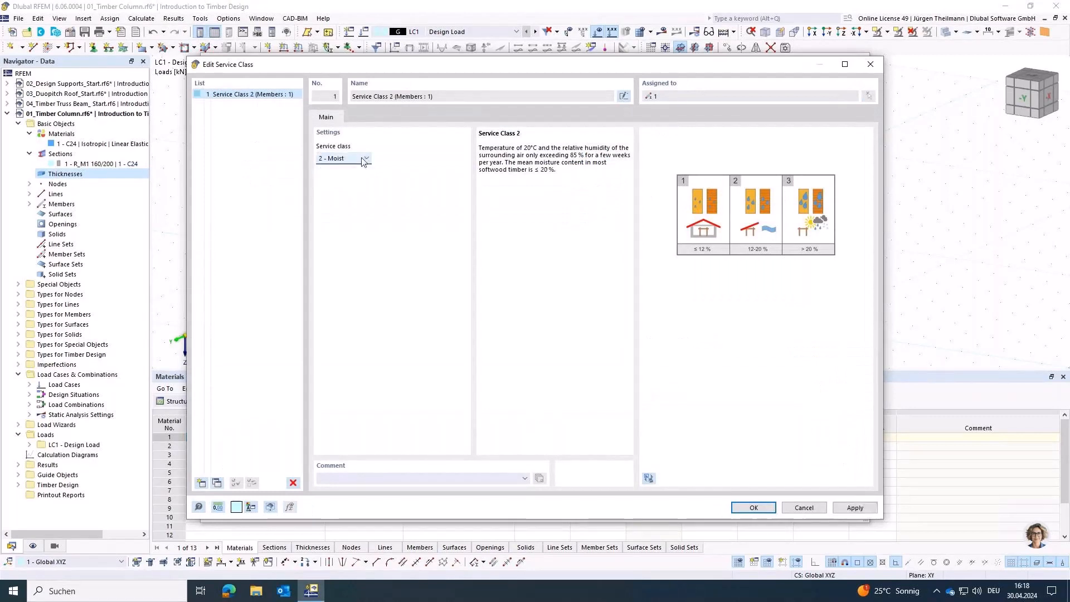
left_click(365, 159)
left_click(351, 187)
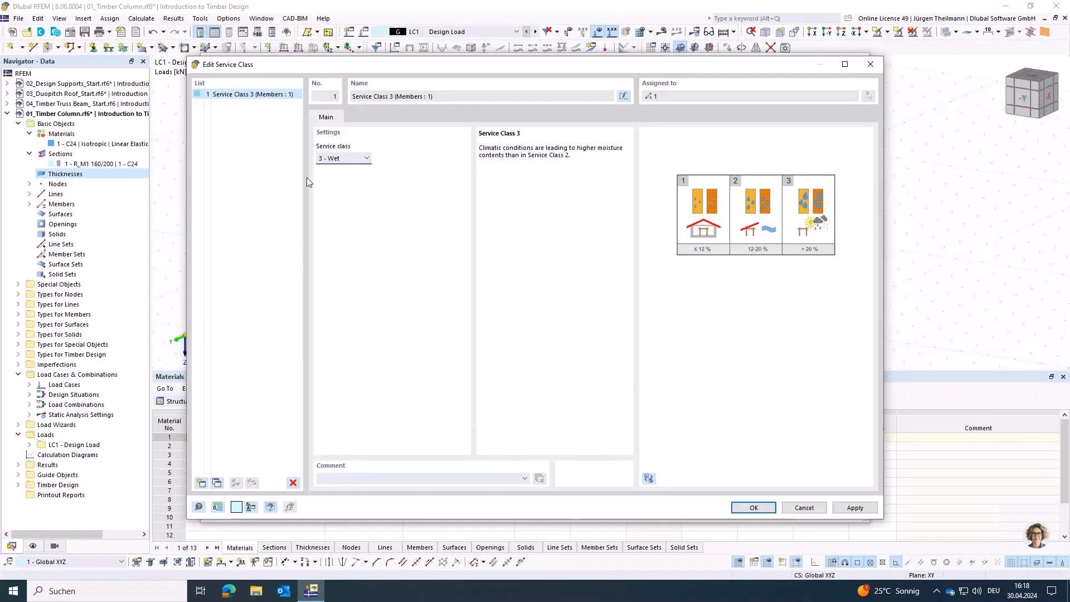
- Set the service class to 1 - Dry and accept both the service class and the member settings
left_click(353, 159)
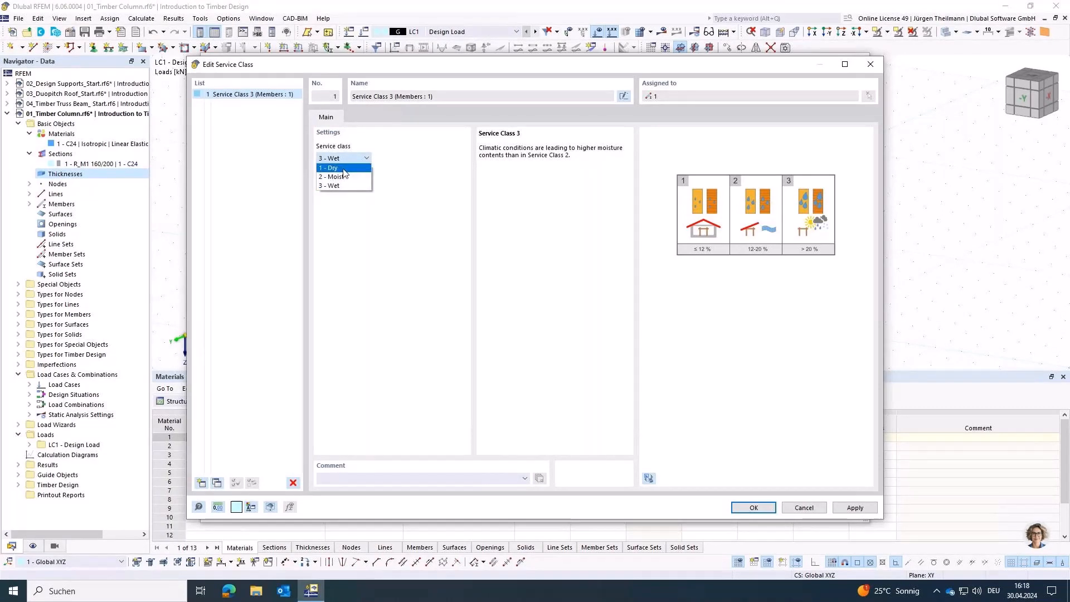
left_click(336, 166)
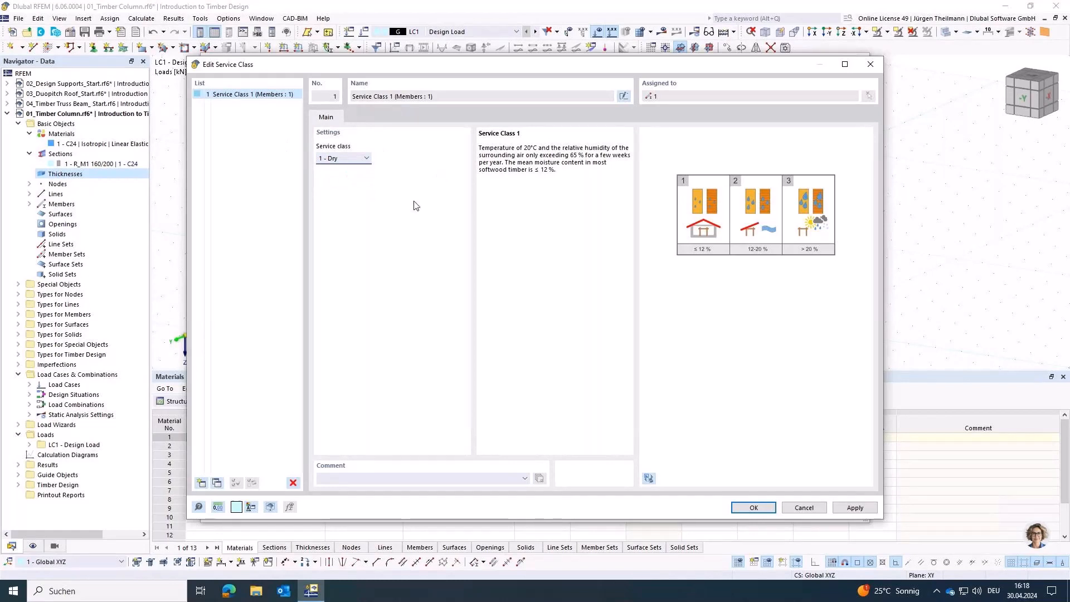
left_click(753, 508)
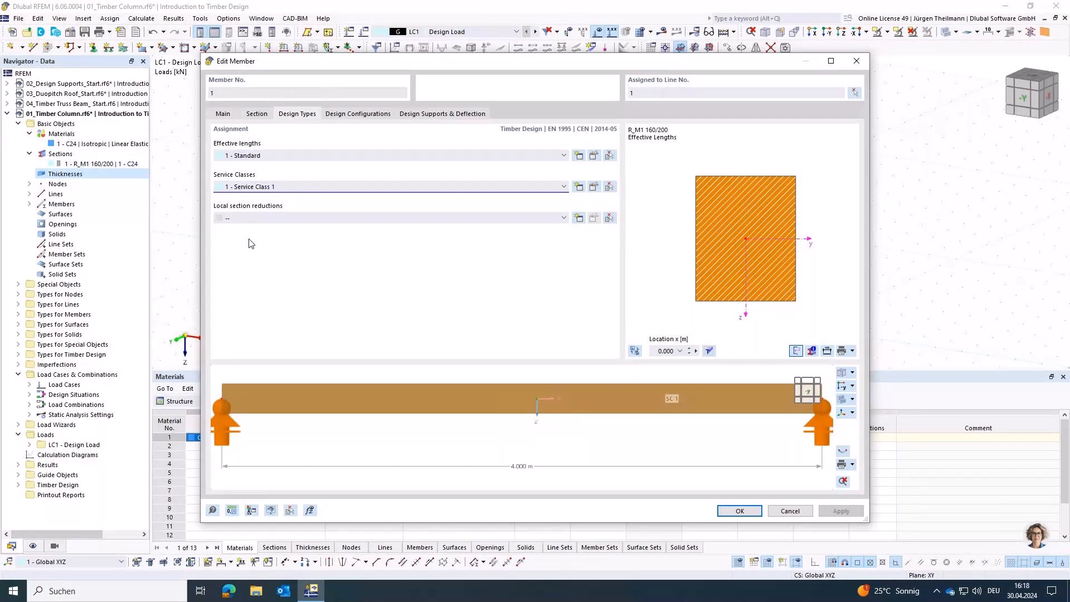
left_click(733, 512)
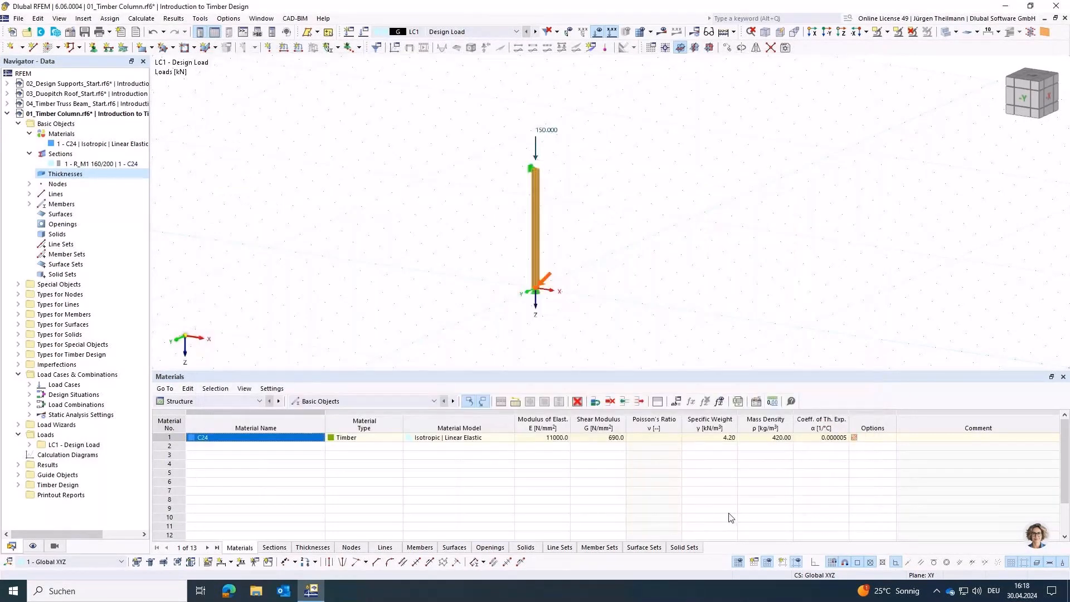
- Make design situation DS1 ULS (STR/GEO) current and run the Timber Design calculation
left_click(516, 32)
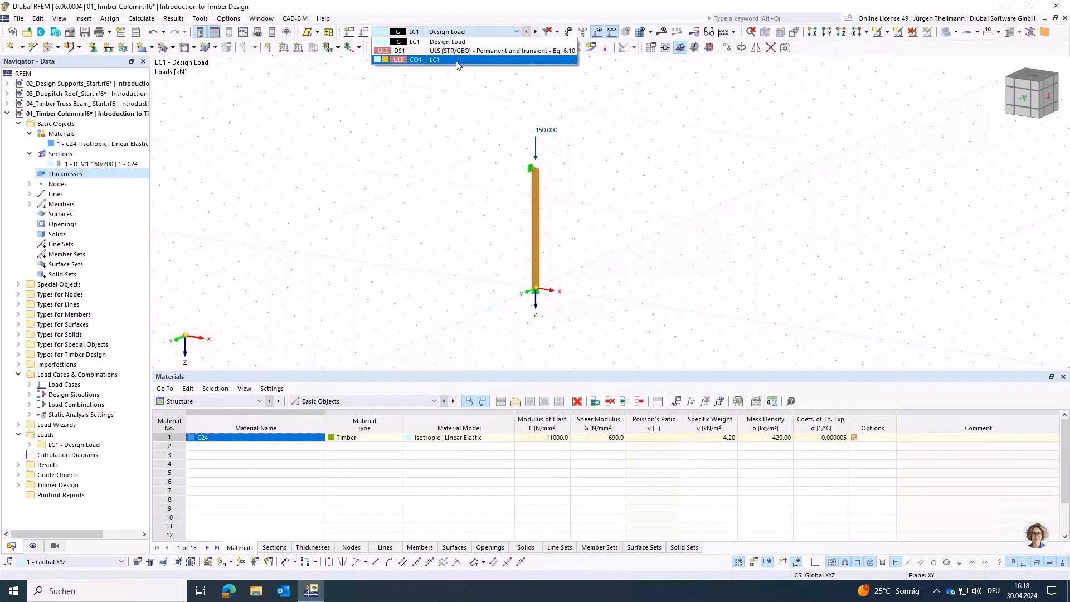
left_click(457, 51)
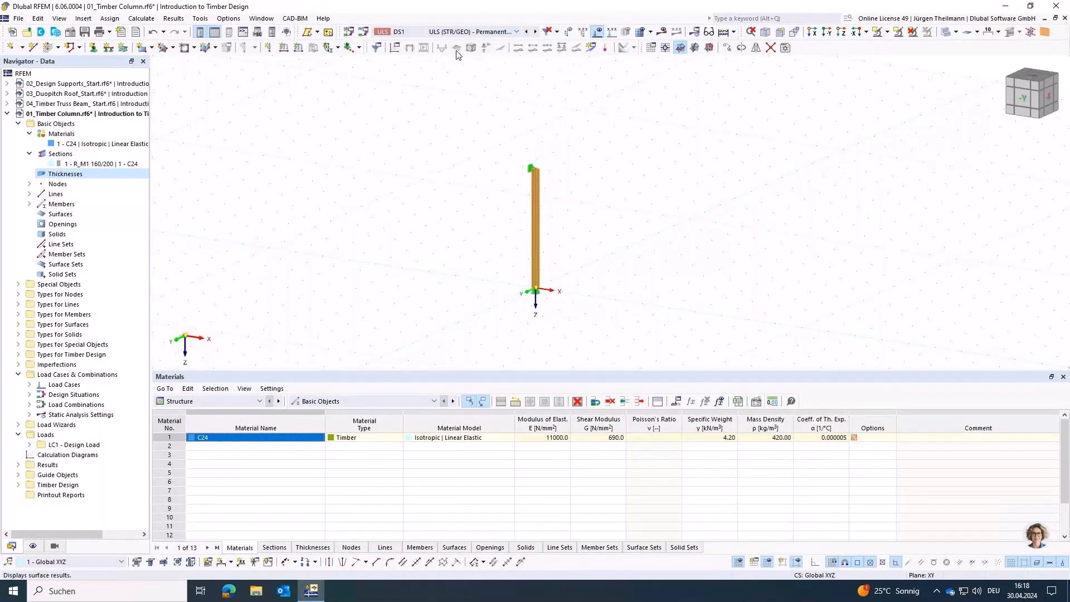
left_click(734, 35)
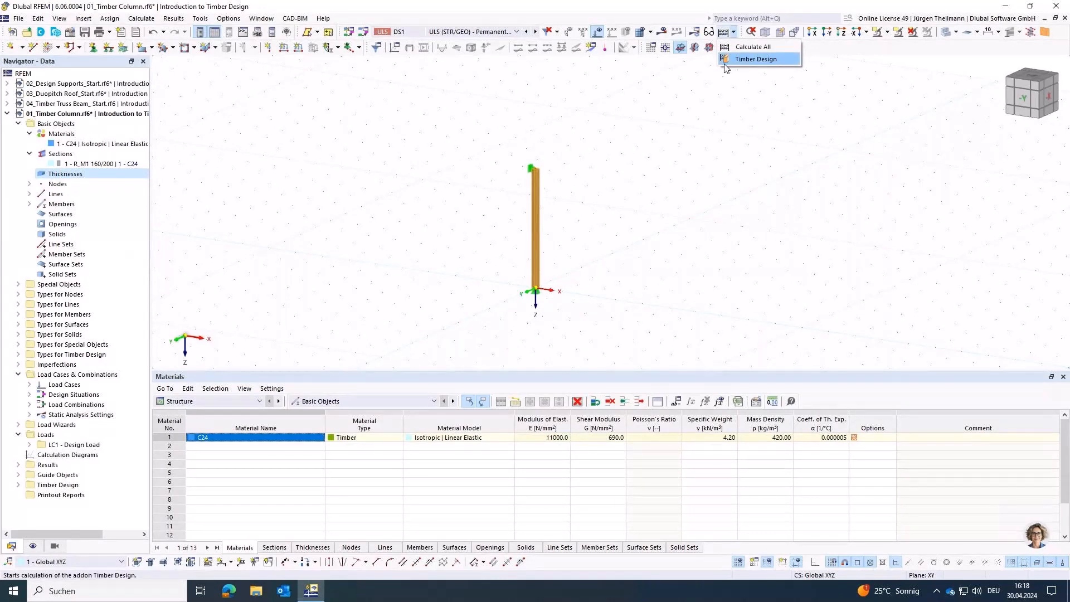
left_click(757, 60)
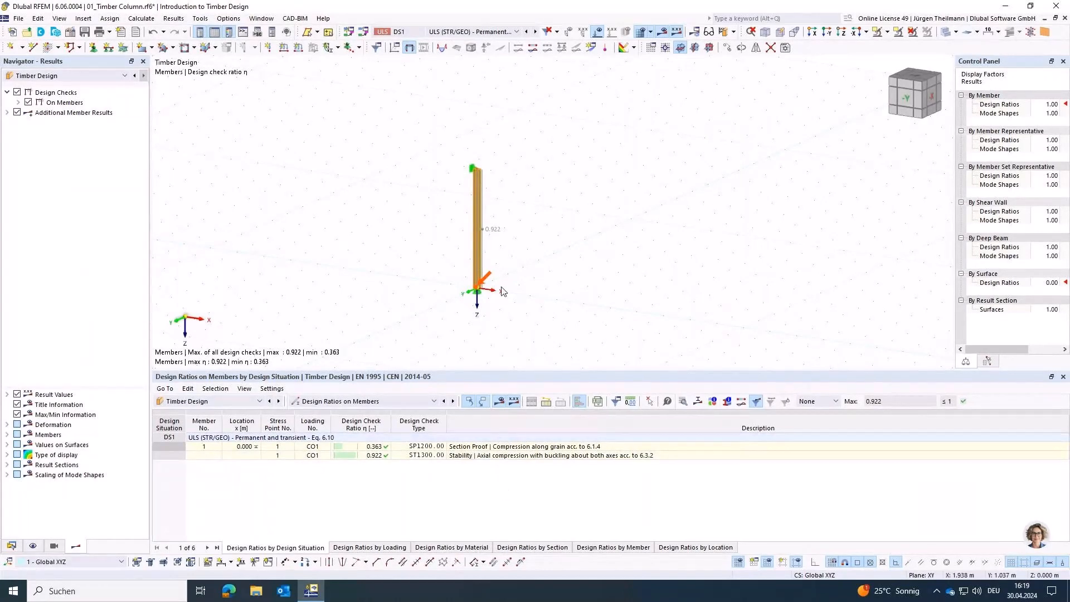
- Examine the details of stability check ST1300, especially the slenderness ratios and equivalent member lengths, and close them
middle_click_drag(503, 254, 555, 220)
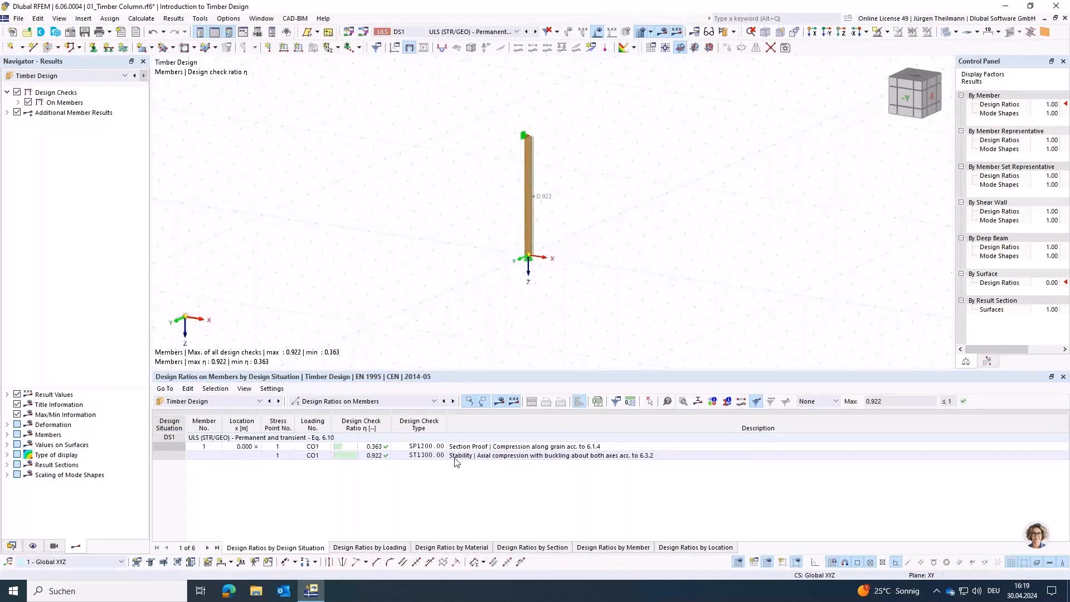
double_click(492, 458)
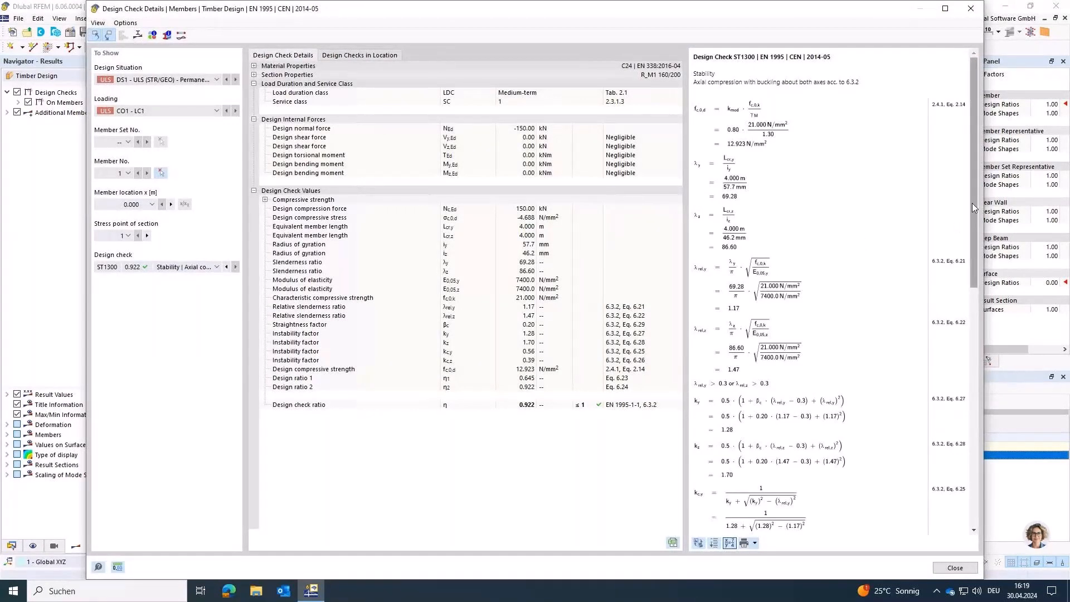
mouse_move(975, 200)
left_mouse_down()
mouse_move(967, 365)
mouse_move(980, 442)
mouse_move(980, 199)
left_mouse_up()
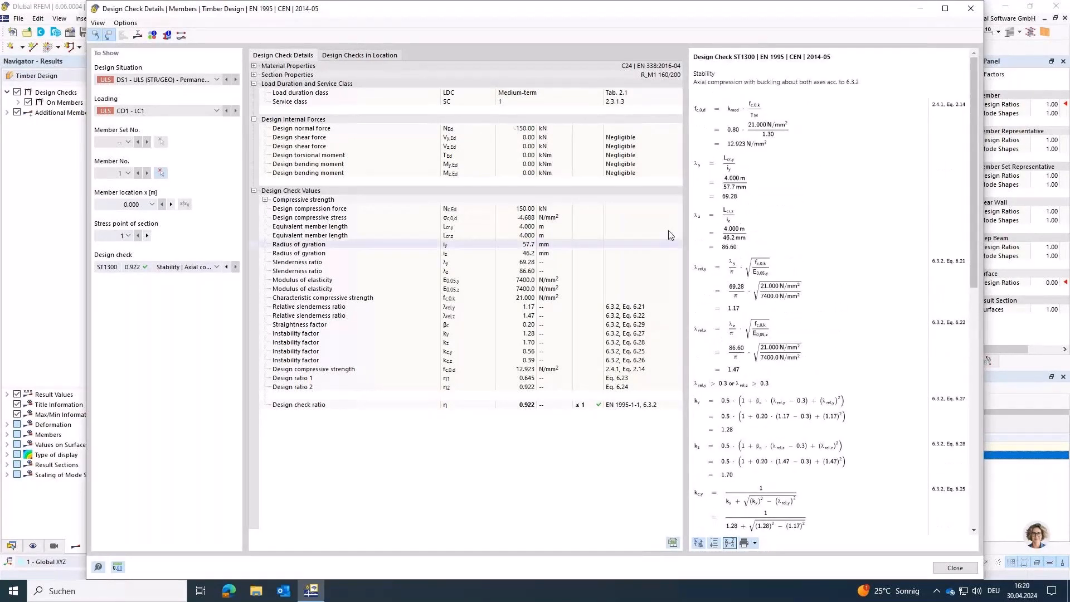
left_click(342, 263)
left_click(343, 271)
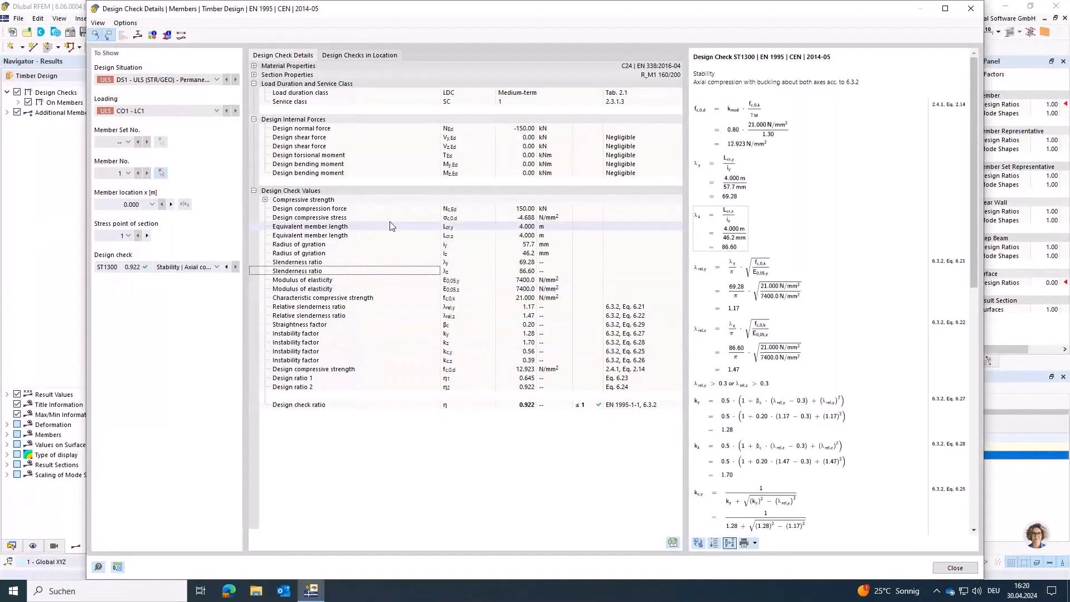
left_click(345, 235)
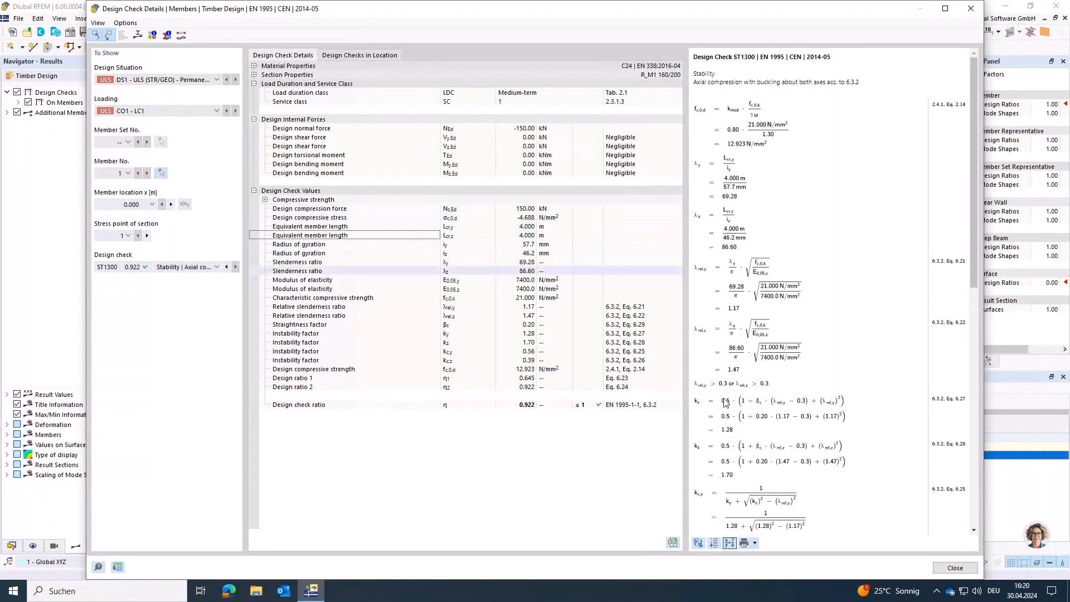
left_click(938, 563)
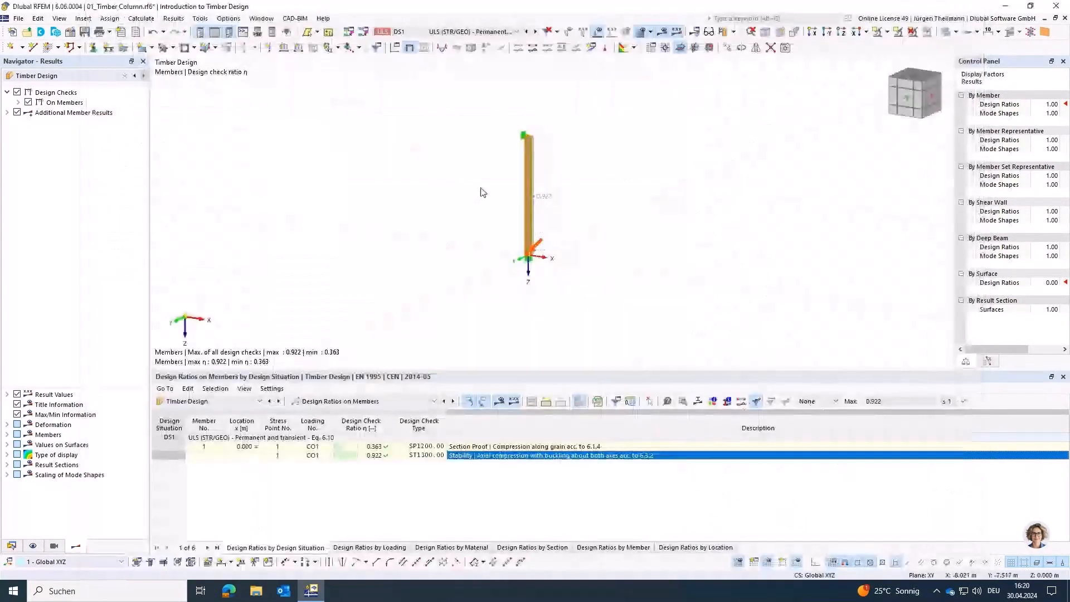
- Open the column's assigned effective lengths and compare its nodal supports with the member axes and the reference buckling factors
double_click(526, 192)
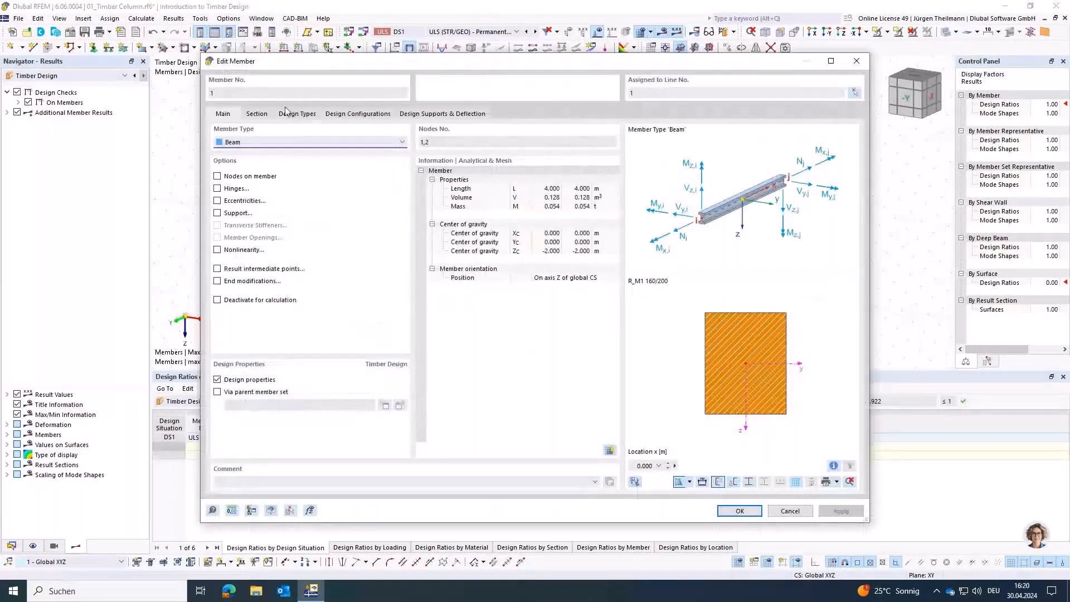
left_click(301, 114)
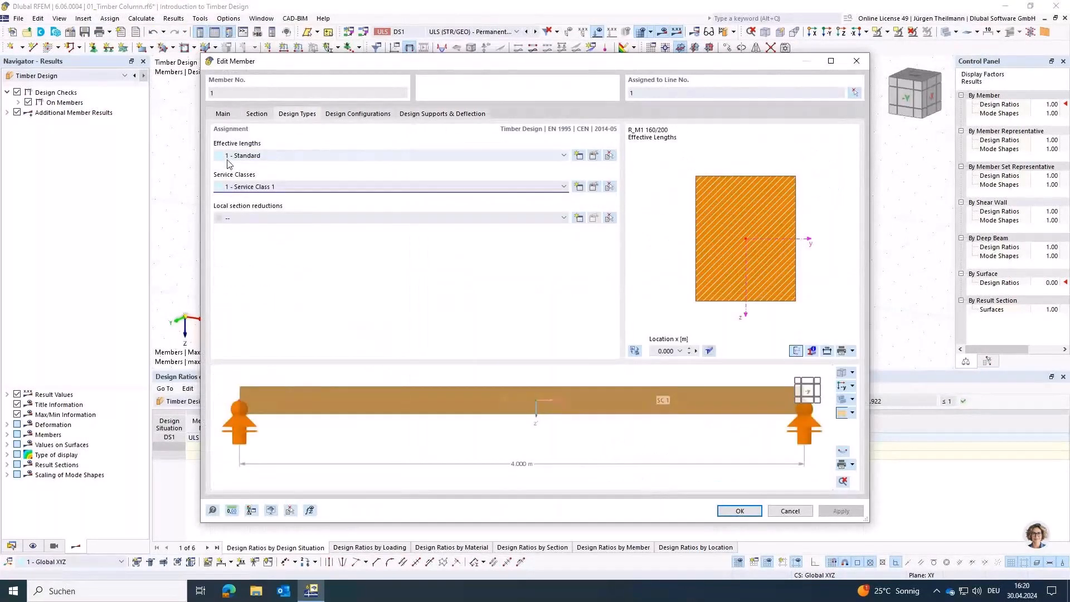
left_click(594, 156)
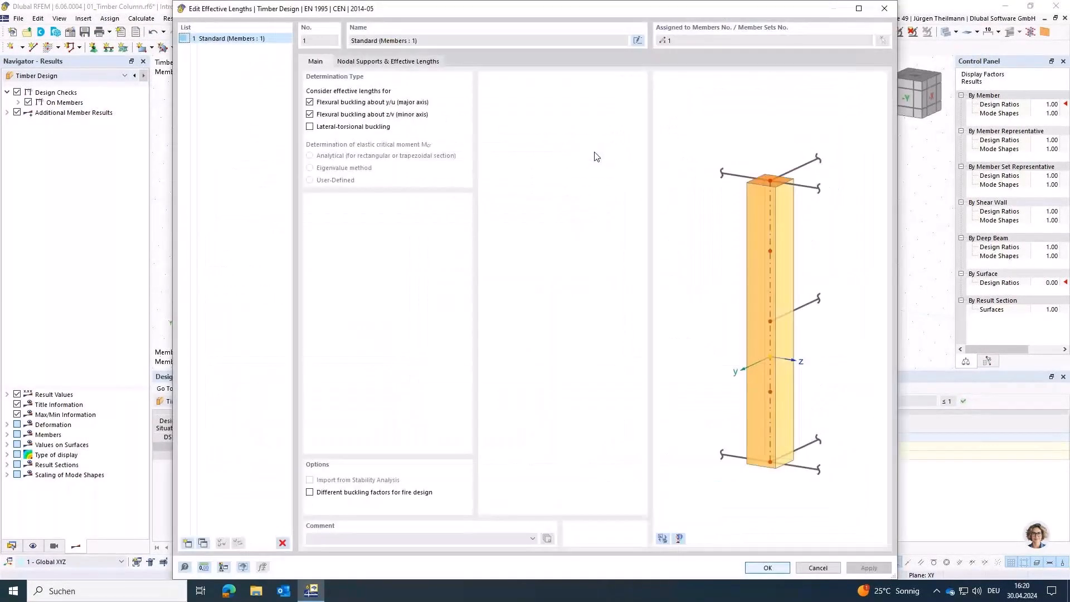
left_click(362, 62)
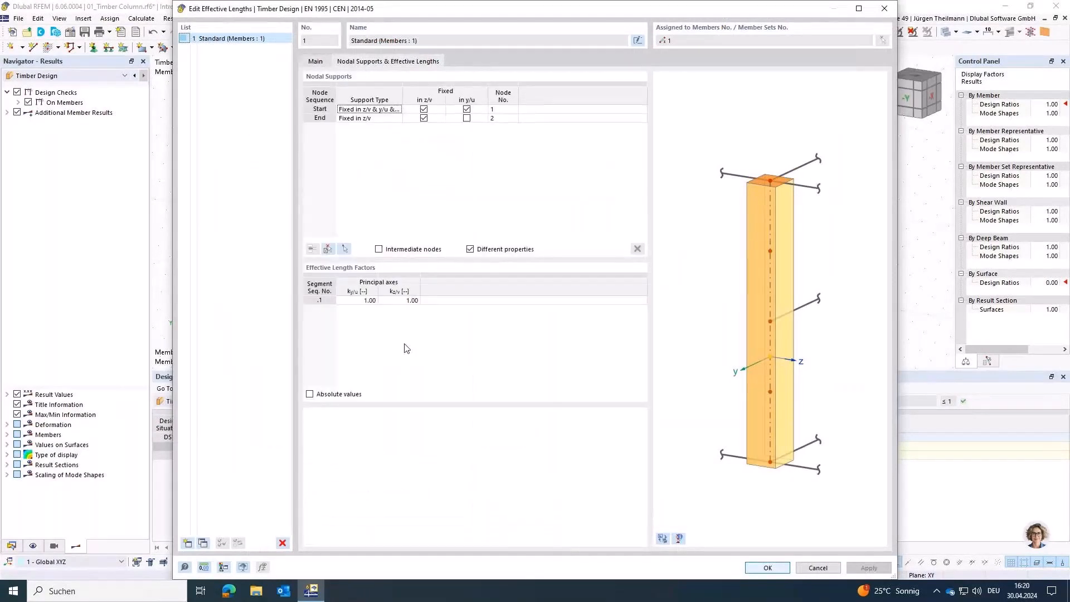
left_click(662, 539)
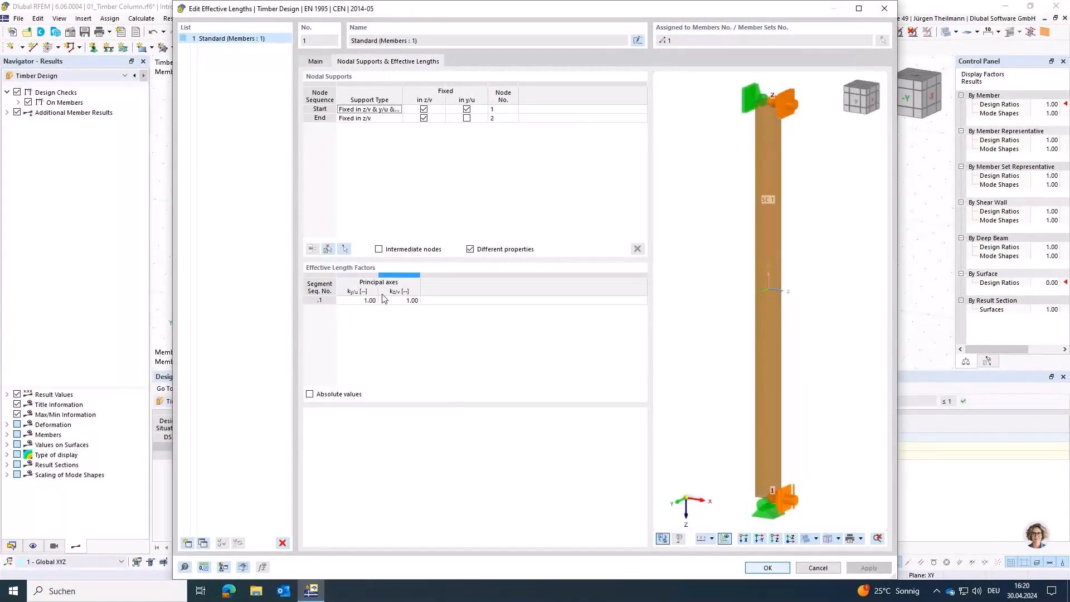
left_click(663, 538)
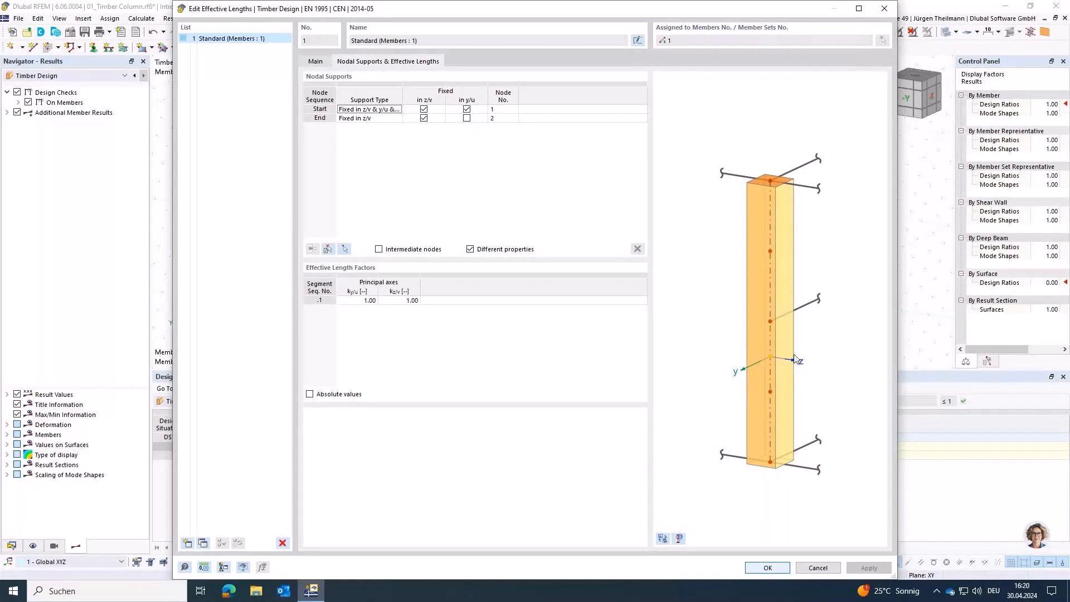
left_click(679, 538)
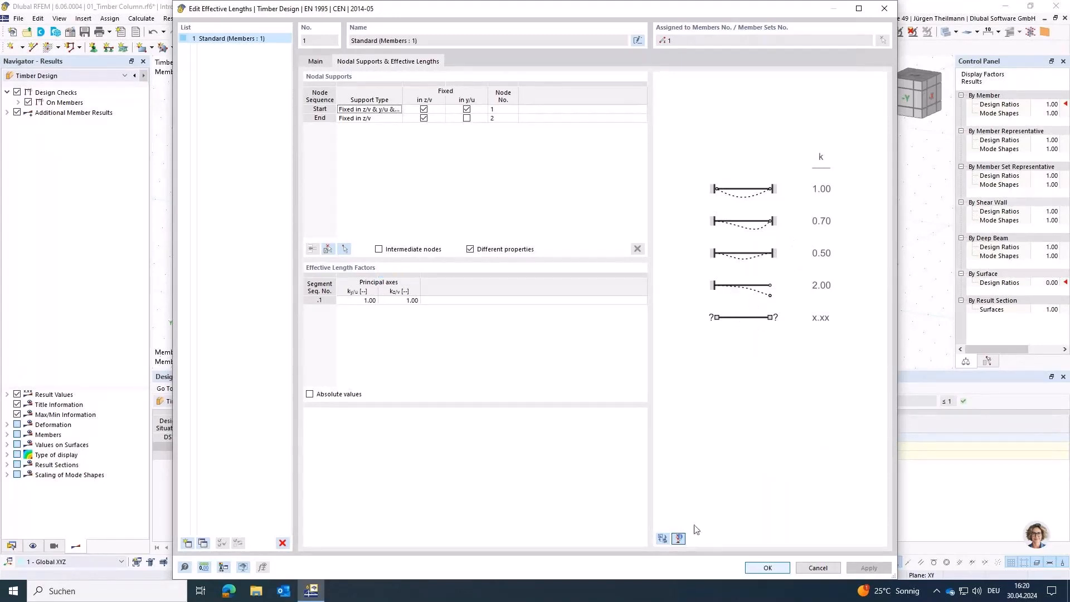
left_click(663, 538)
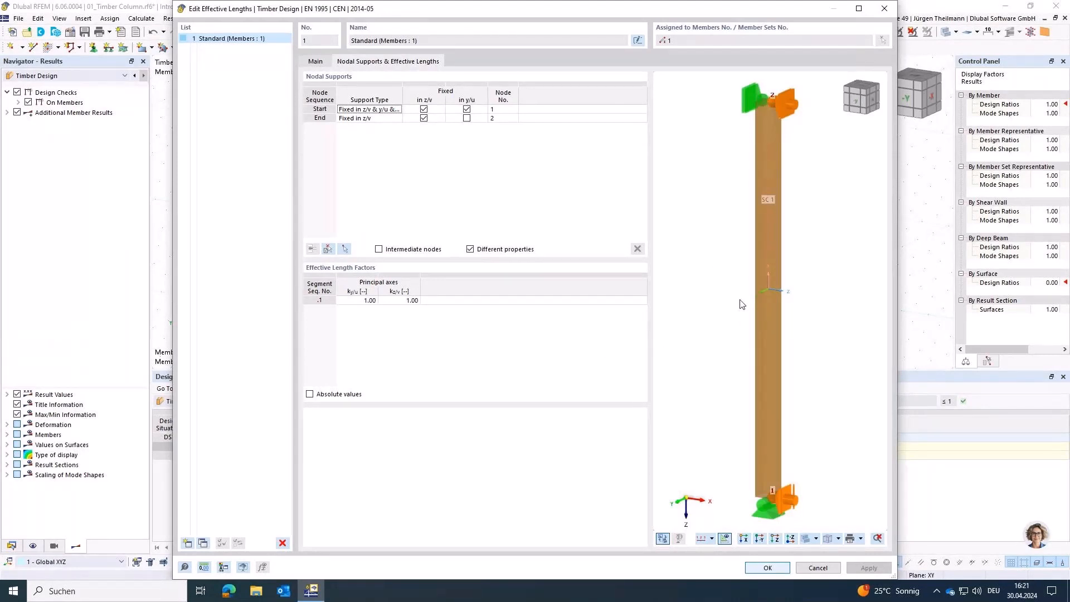
- Set the column's effective length factor kz/v to 2.00, accept the change with deletion of the old results, and rerun the Timber Design calculation
left_click(392, 301)
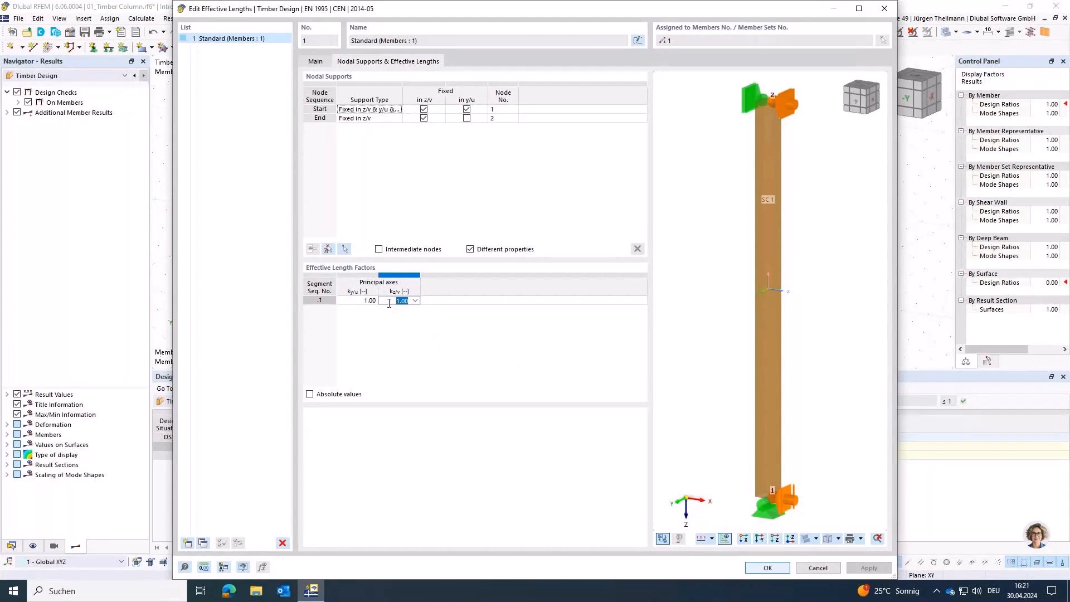
type("2")
key("Return")
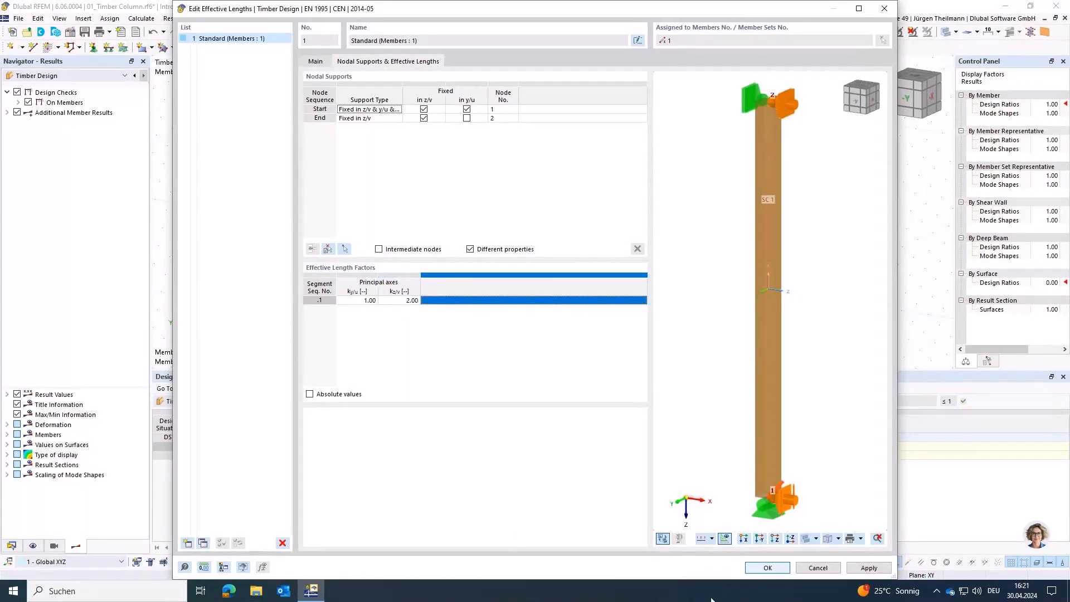
left_click(750, 570)
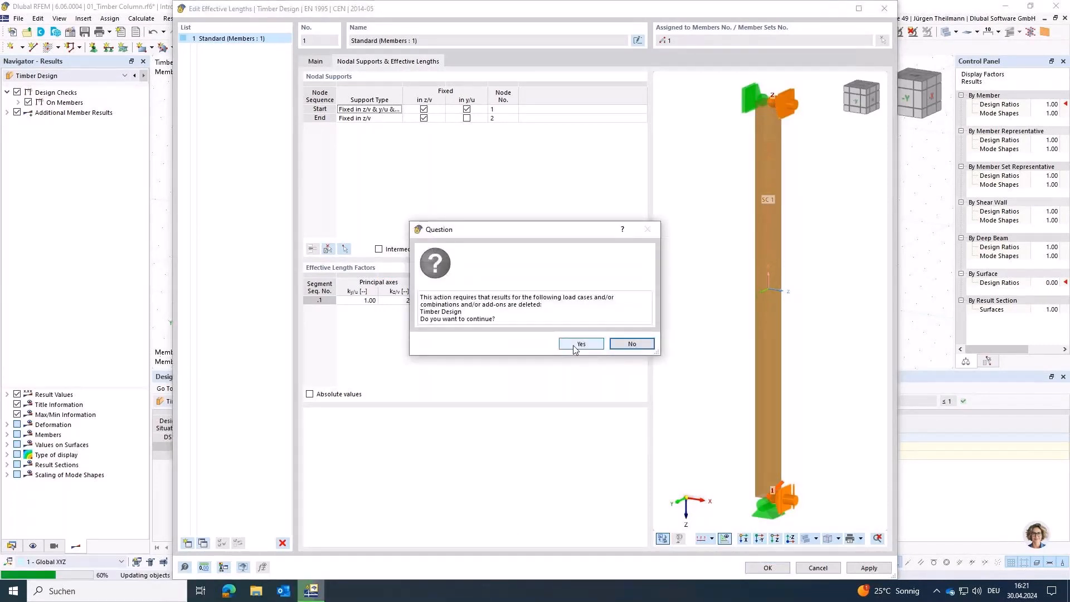
left_click(577, 344)
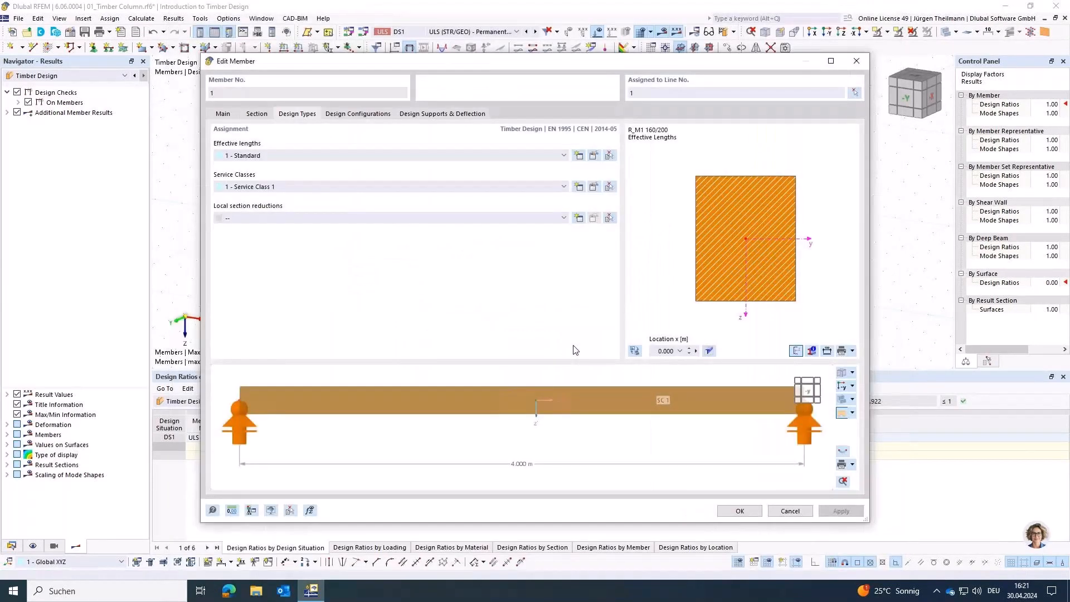
left_click(742, 512)
left_click(708, 30)
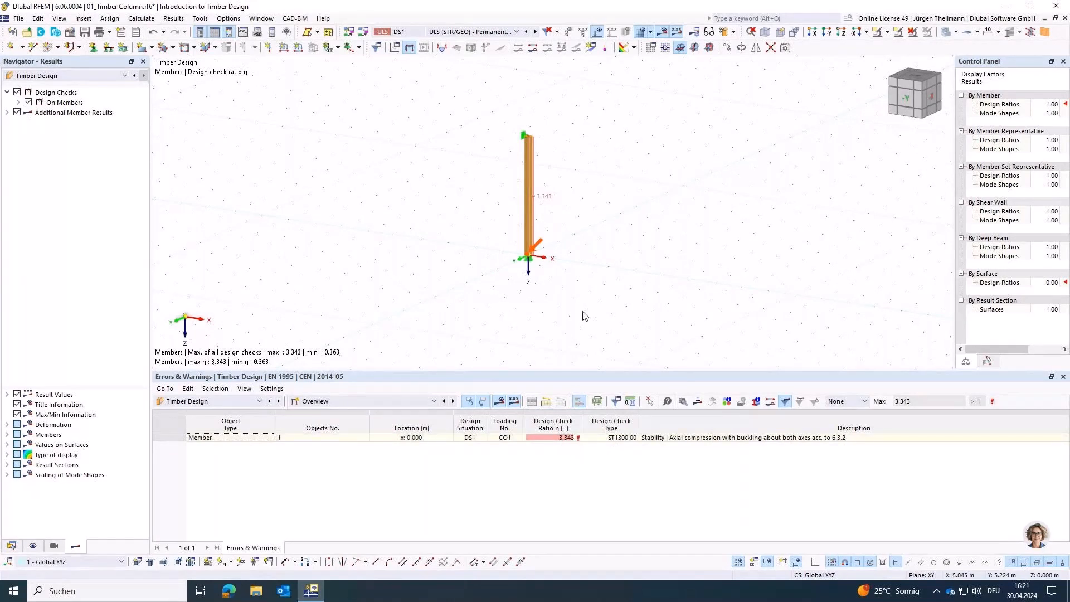
scroll(576, 245, "up", 3)
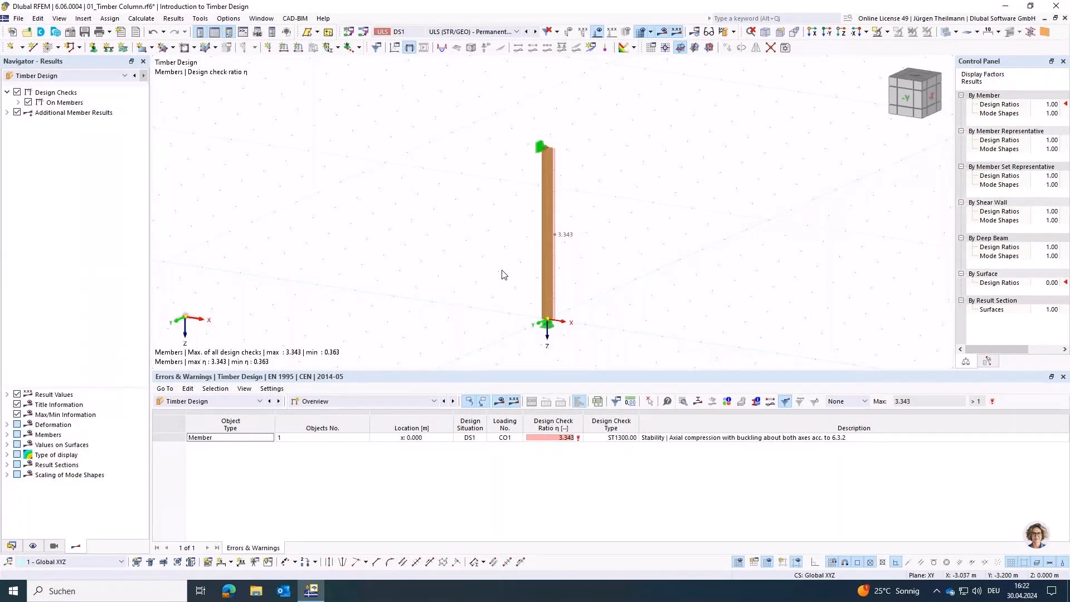
- In the Default ultimate configuration, enable stiffness reduction with coefficient 1/(1+kdef) acc. to DIN EN 1995-1-1 for member stability and accept deletion of the results
left_click(434, 402)
left_click(334, 411)
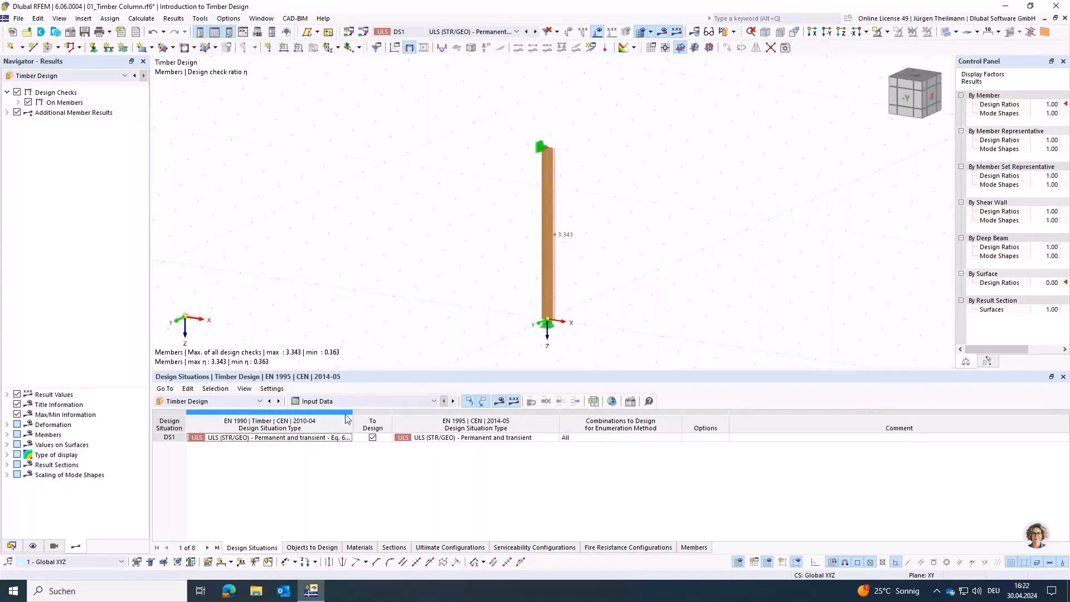
left_click(12, 546)
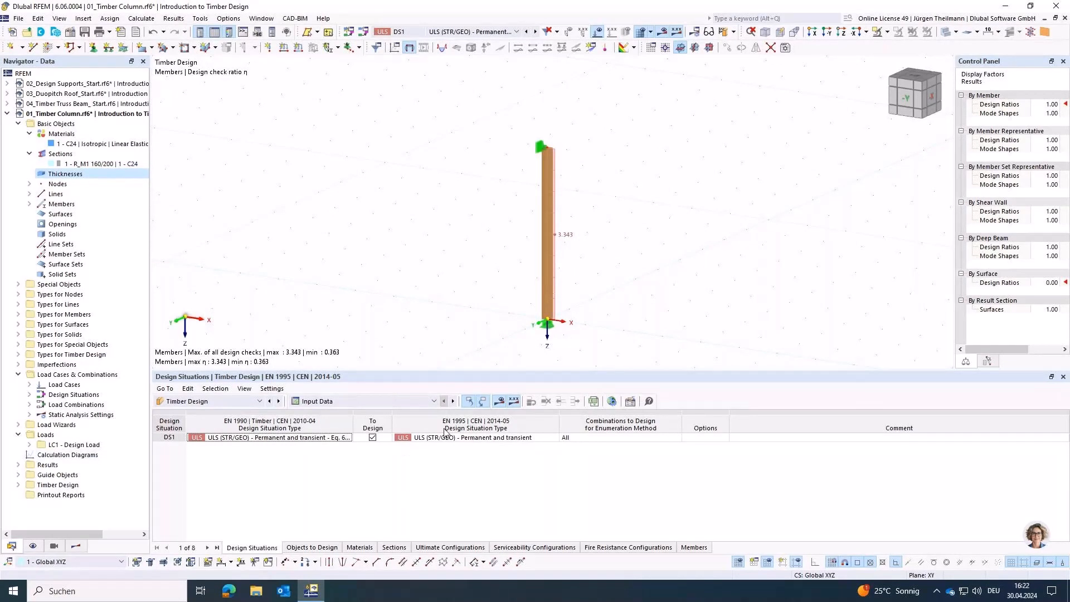
left_click(441, 549)
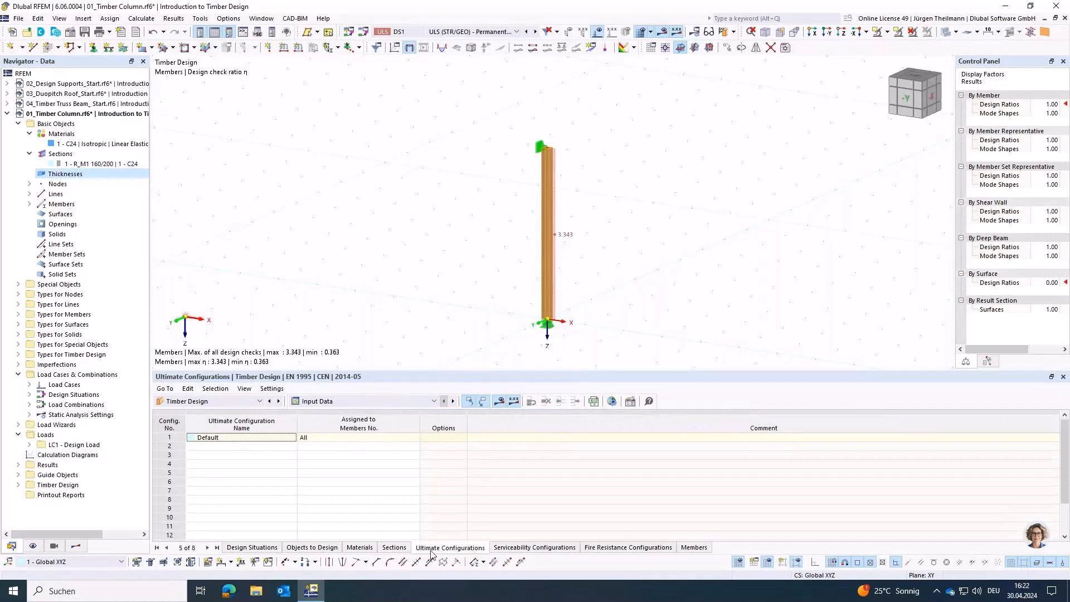
left_click(171, 438)
double_click(174, 443)
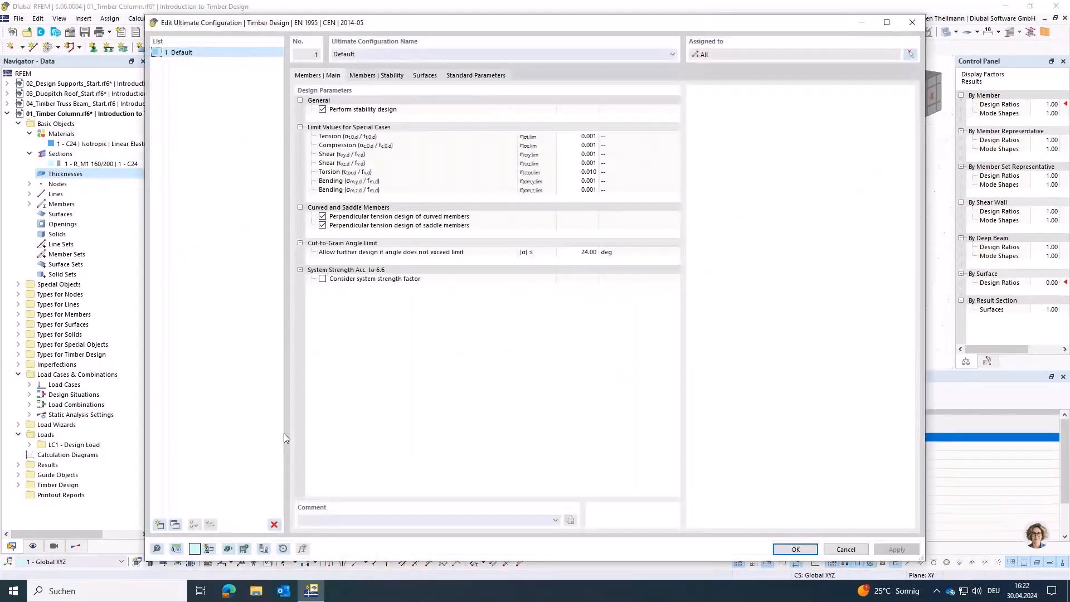
left_click(390, 76)
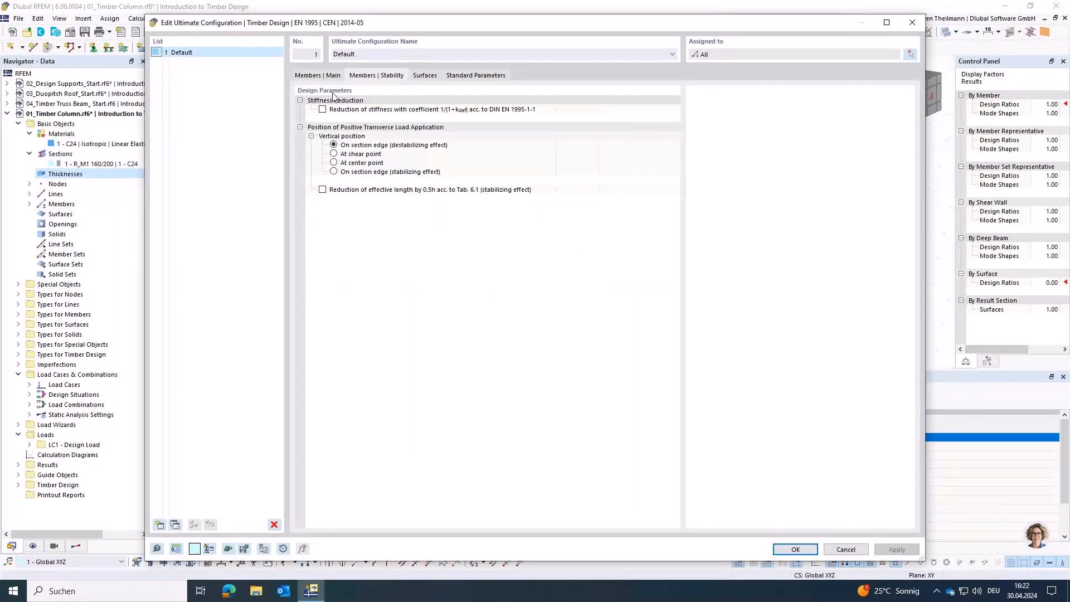
left_click(323, 109)
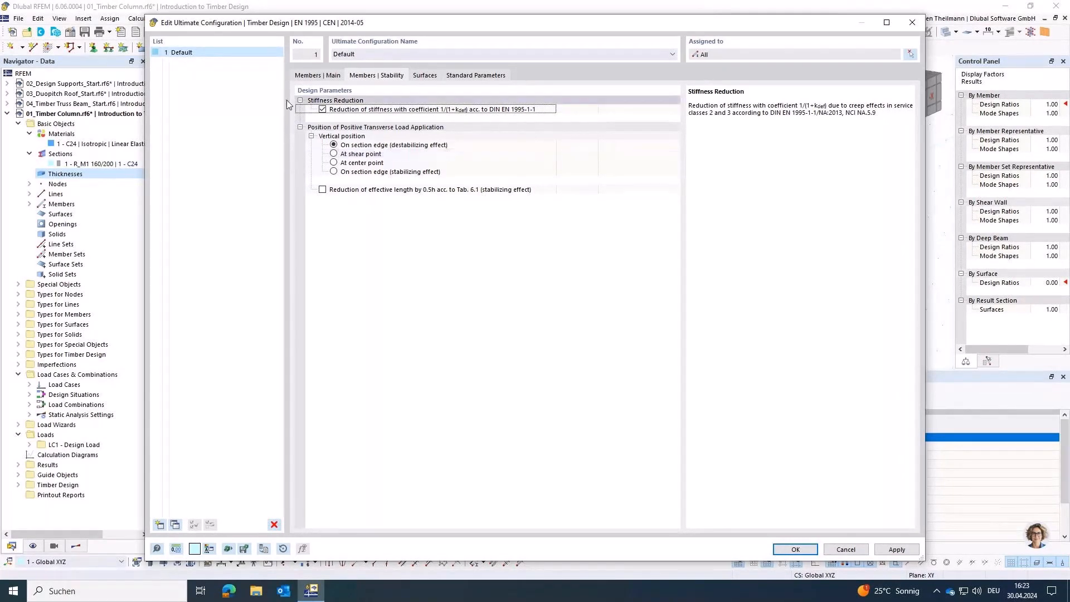
left_click(794, 550)
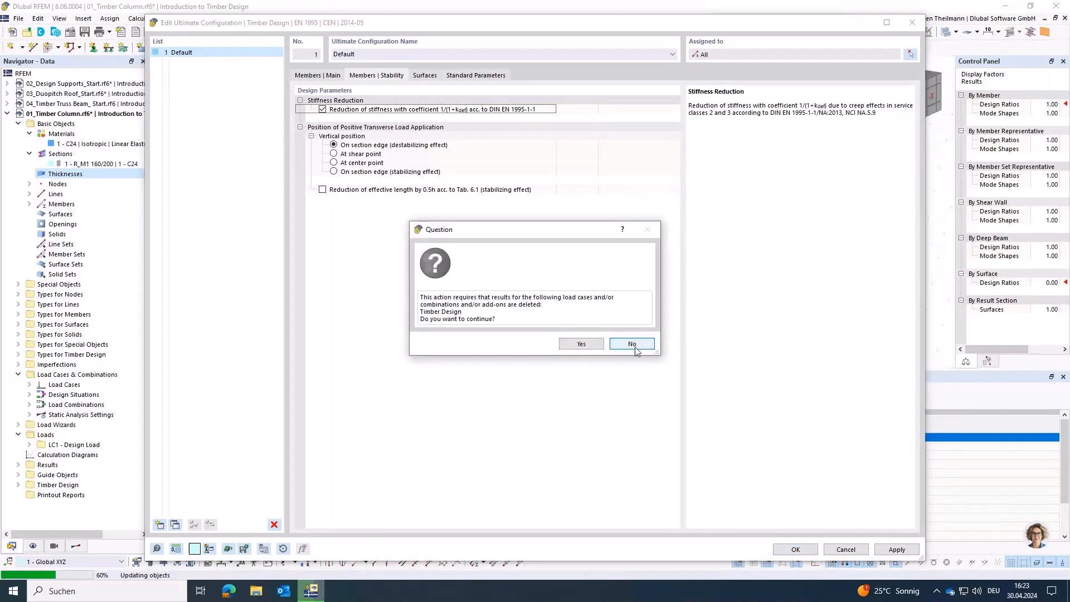
left_click(581, 344)
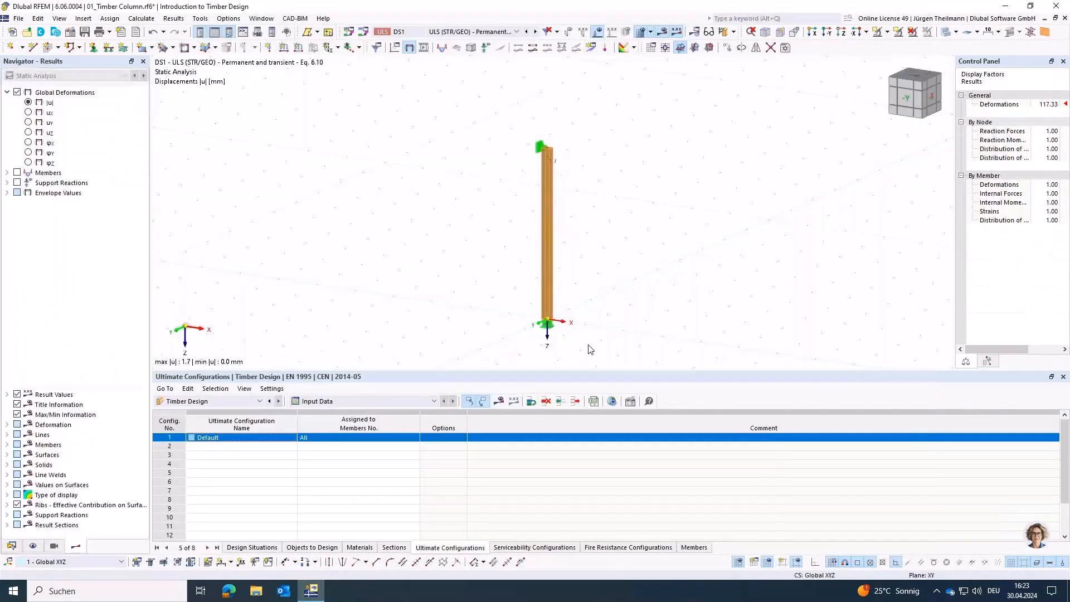
- Save the timber column model and switch to the 02_Design Supports_Start model
left_click(85, 33)
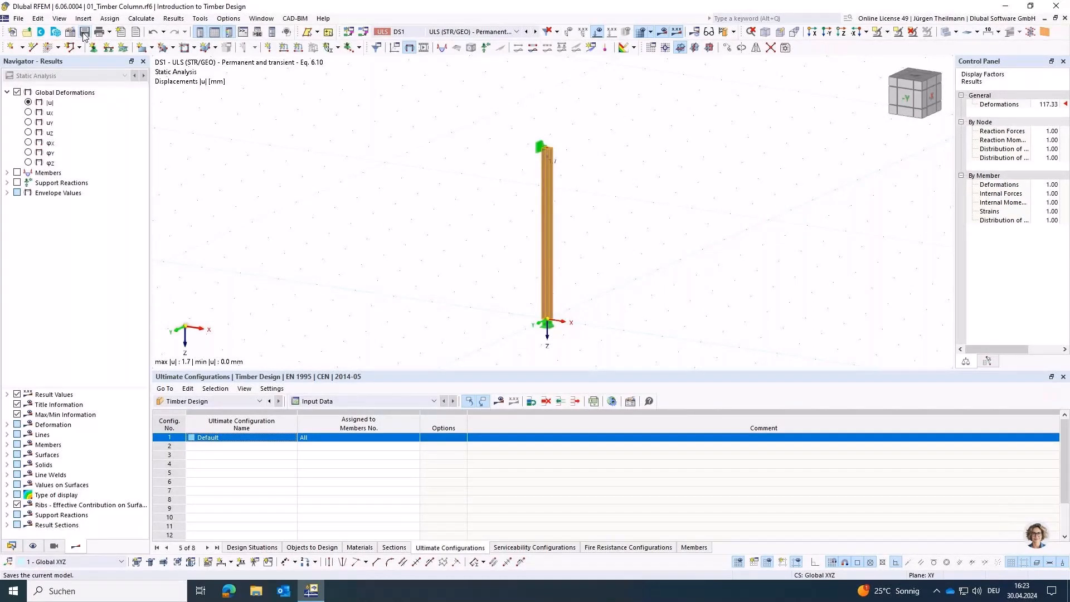
left_click(16, 546)
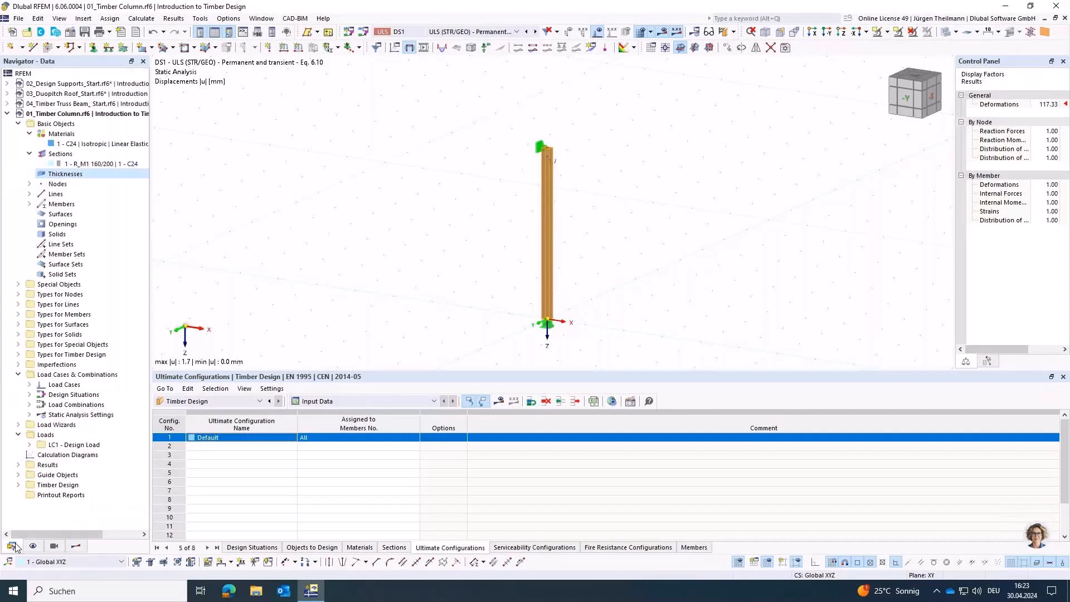
double_click(59, 85)
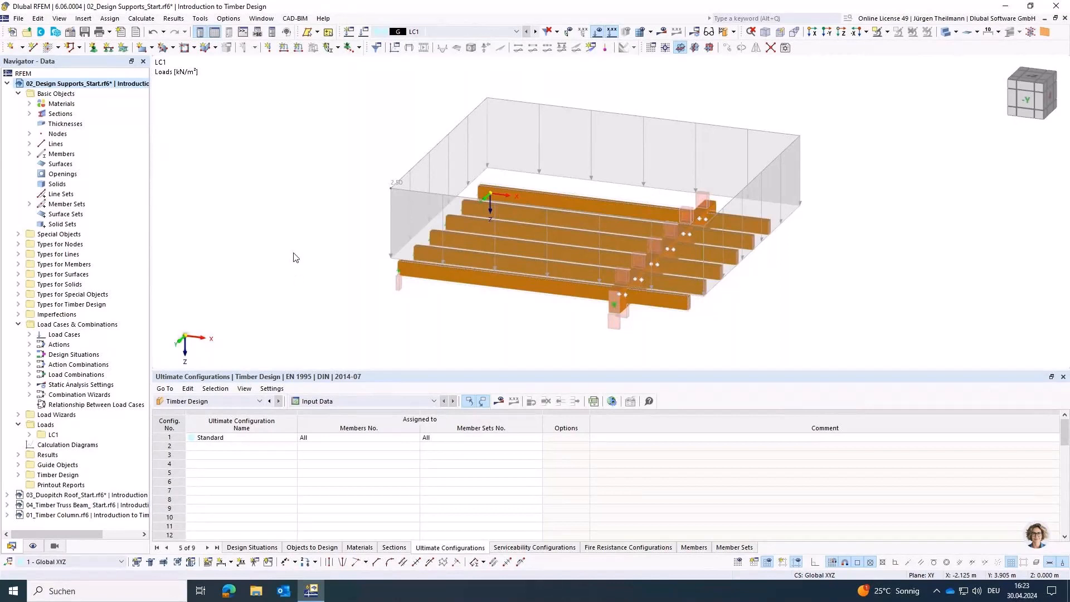
- Examine the beam structure from several sides, especially the supports at the joist ends and along the cross beam
middle_click_drag(529, 313, 522, 315, "ctrl")
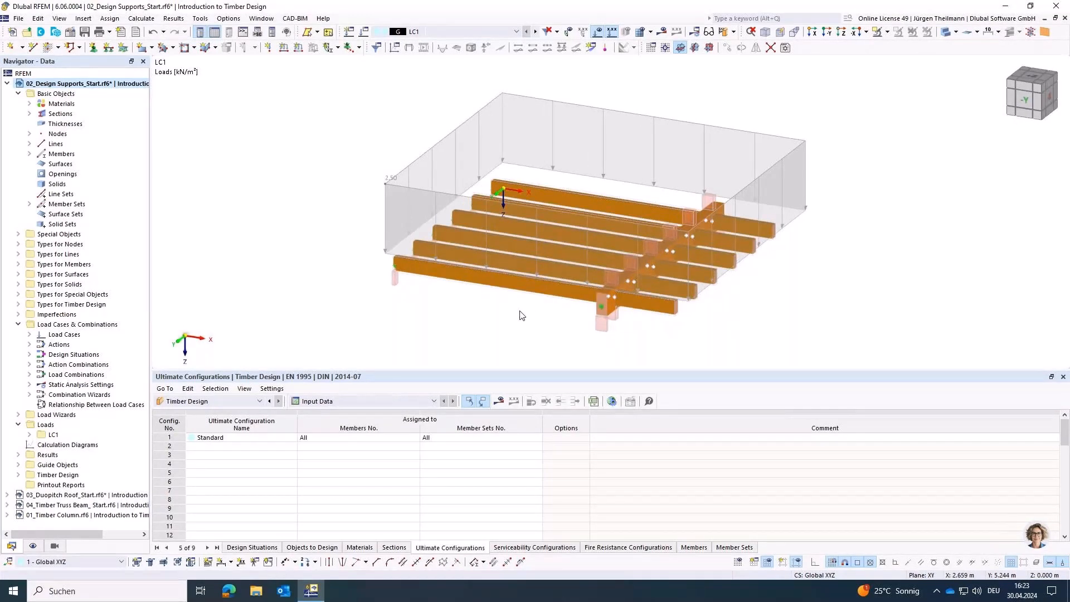
scroll(522, 315, "down", 1)
middle_click_drag(606, 350, 556, 314, "ctrl")
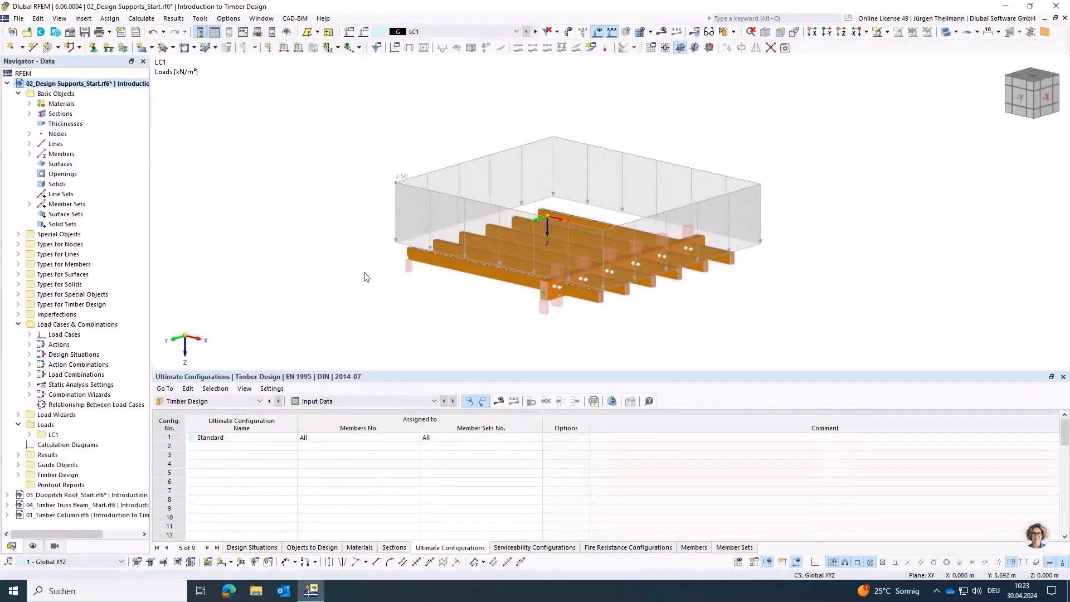
middle_click_drag(374, 281, 514, 328, "ctrl")
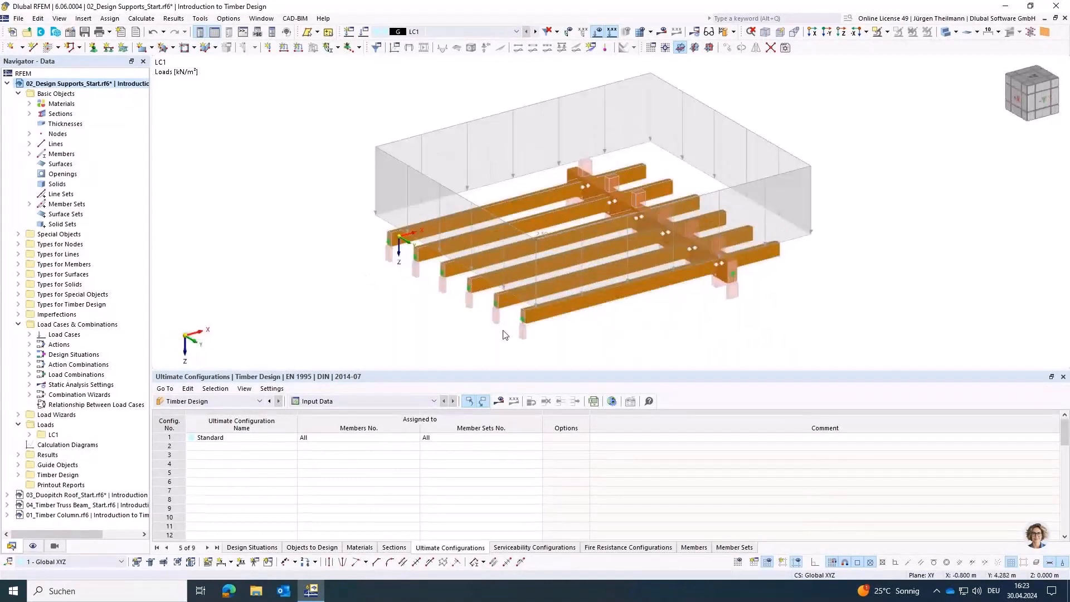
scroll(514, 328, "up", 5)
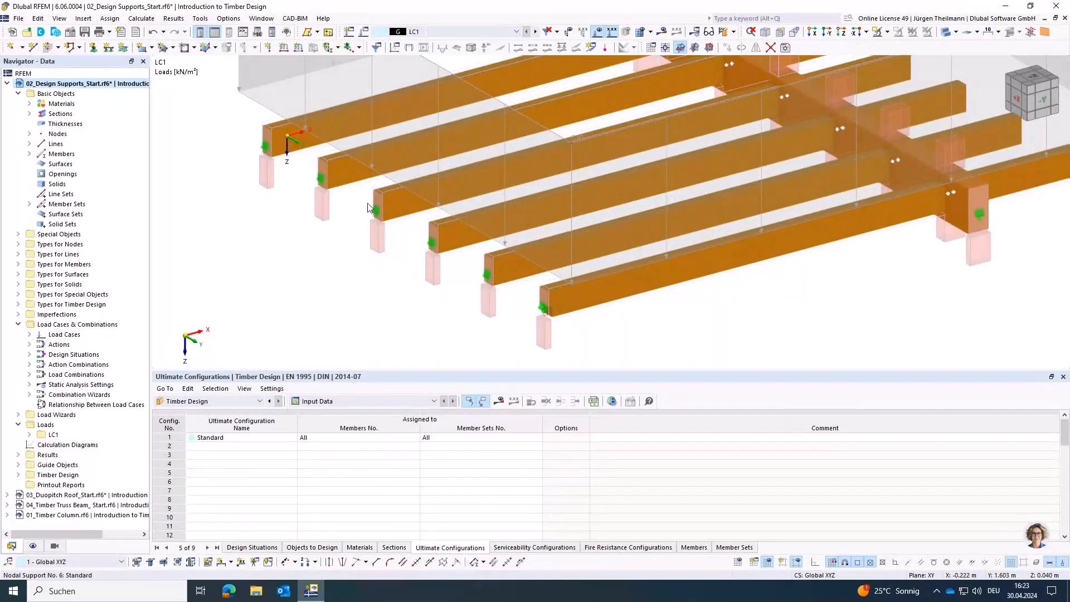
middle_click_drag(861, 295, 561, 305, "ctrl")
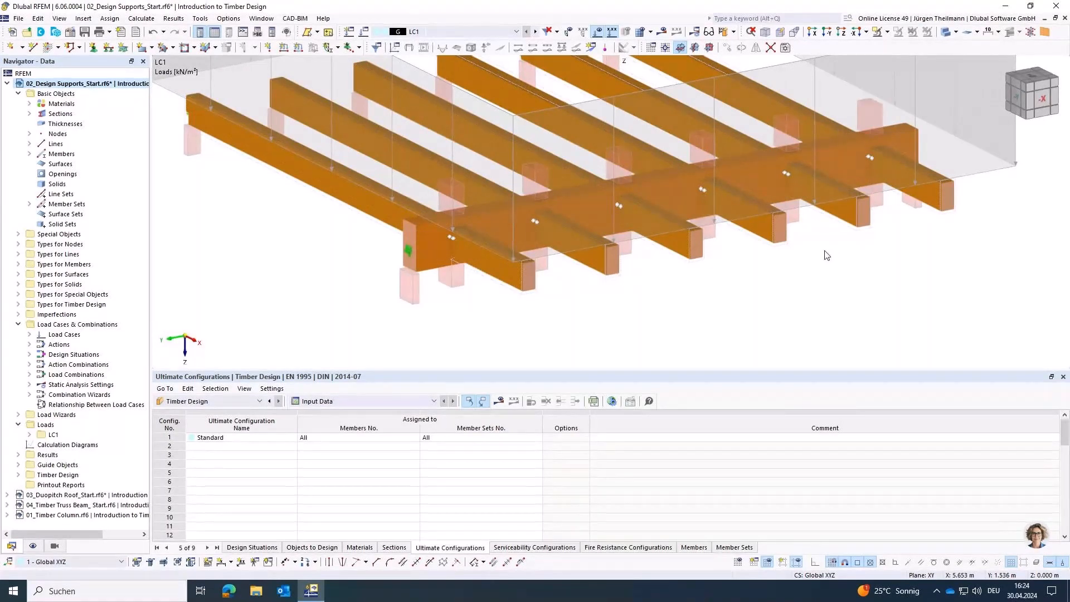
middle_click_drag(318, 291, 362, 297, "ctrl")
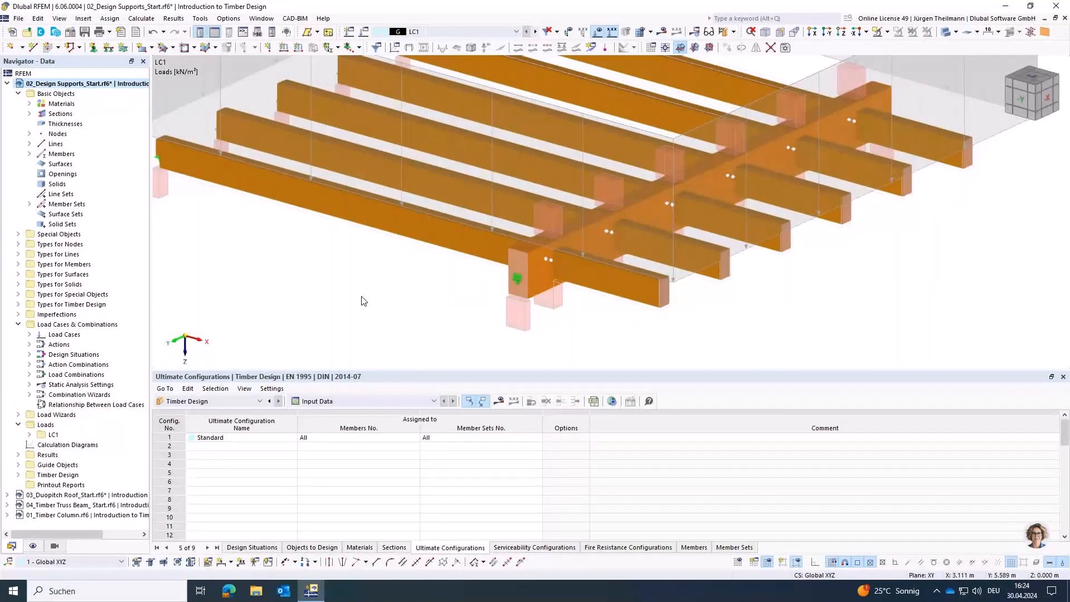
scroll(449, 221, "down", 3)
- Hide the loads in the view of the beam structure
left_click(597, 32)
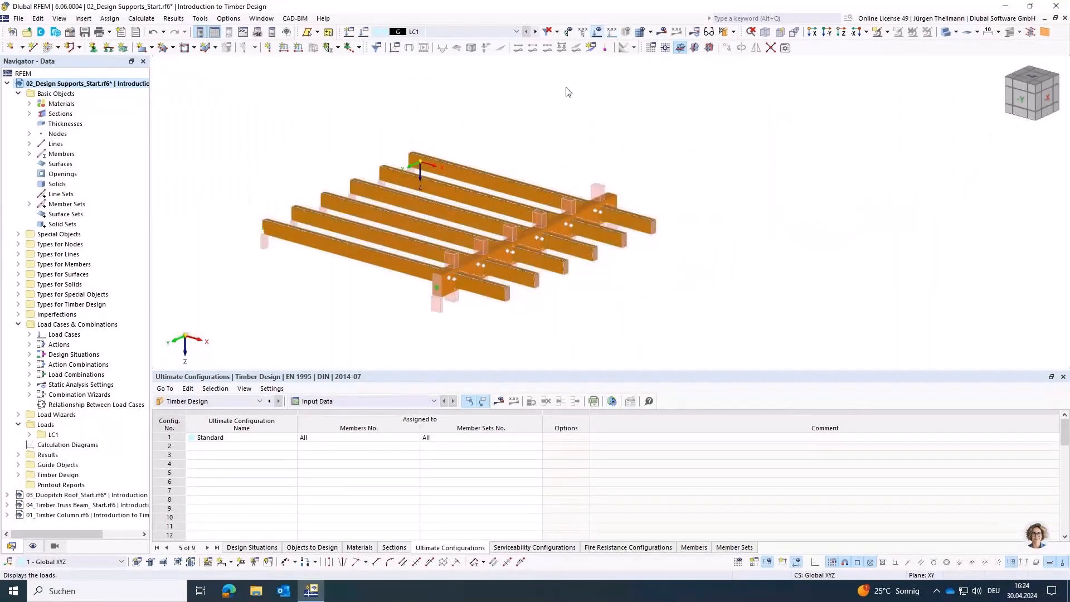
middle_click_drag(467, 266, 473, 266)
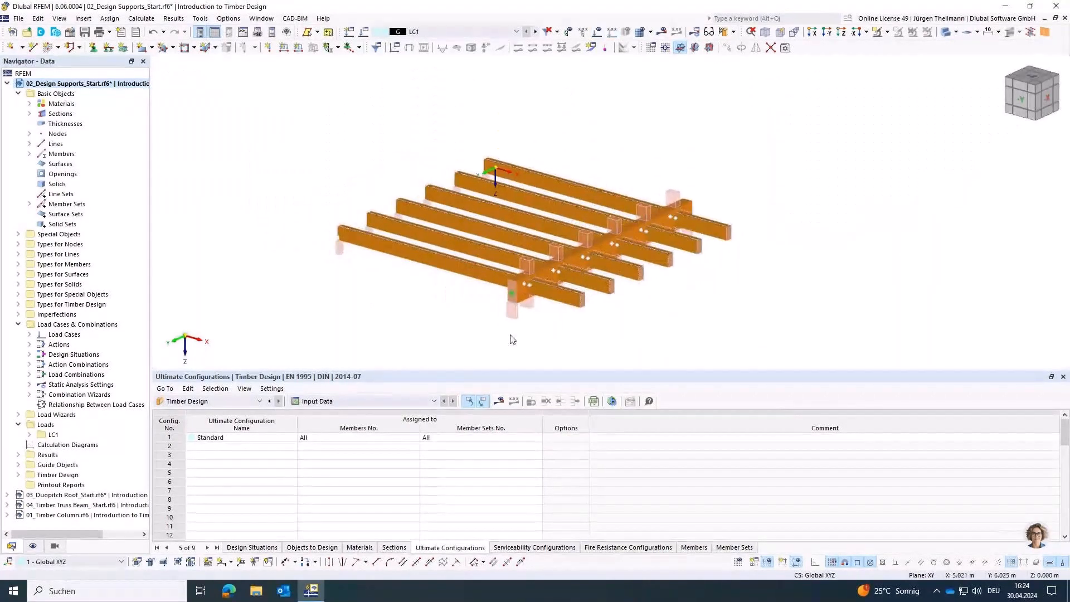
scroll(509, 336, "up", 1)
scroll(513, 339, "up", 1)
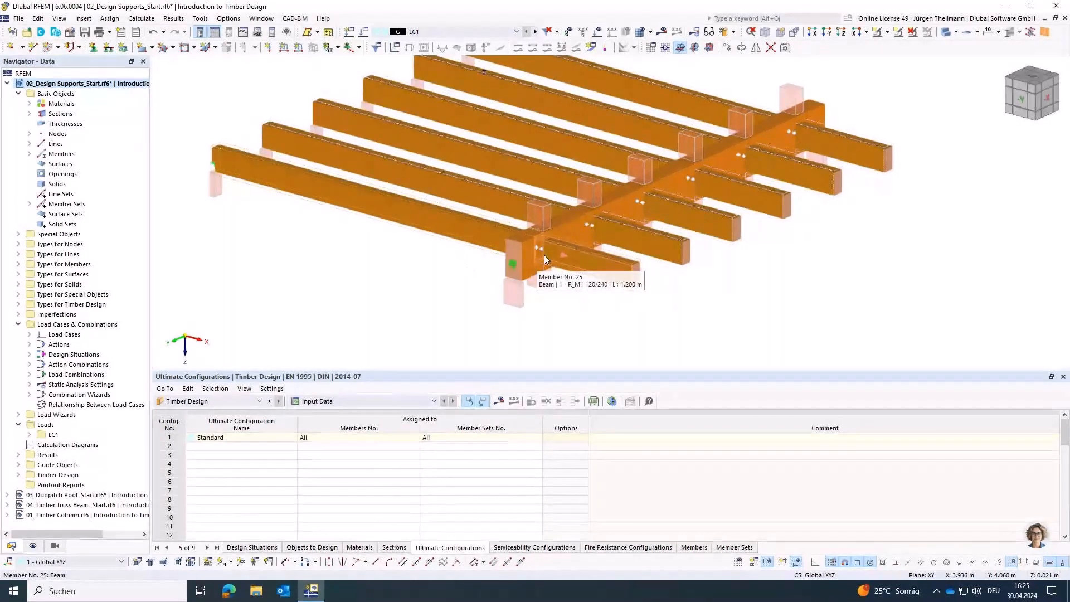
- Open the 200/400 cross beam for editing and examine its design supports and deflection settings against the model
double_click(563, 222)
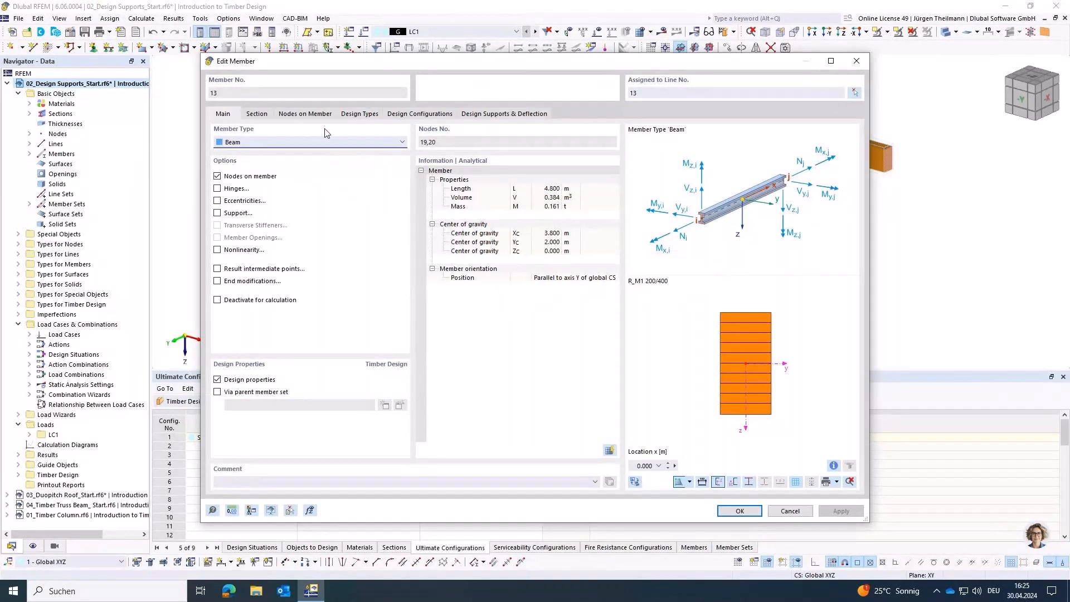
left_click(485, 114)
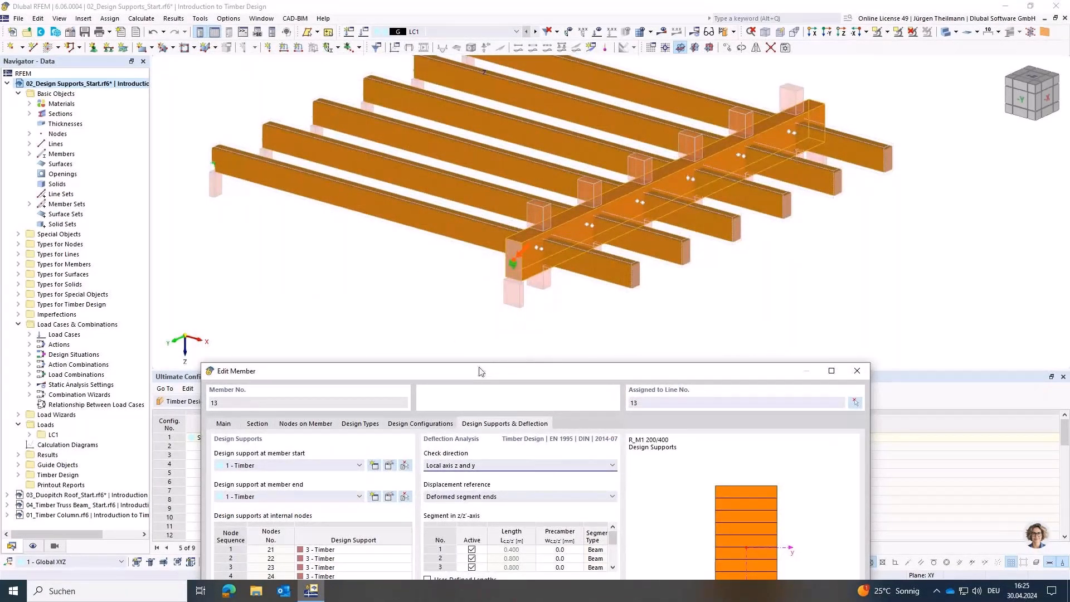
left_click_drag(481, 371, 556, 174)
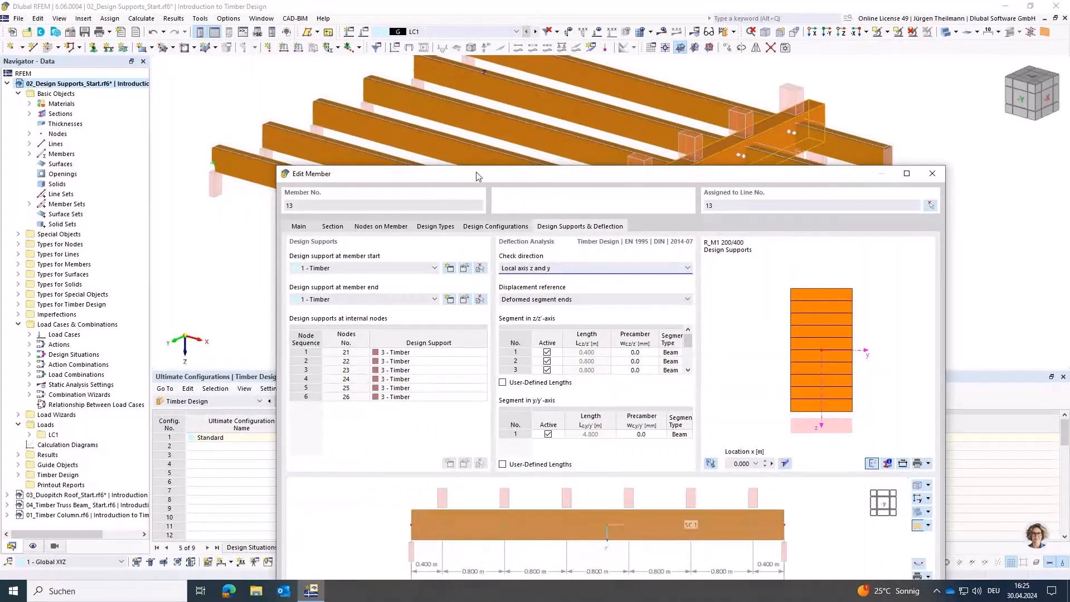
left_click_drag(477, 176, 430, 94)
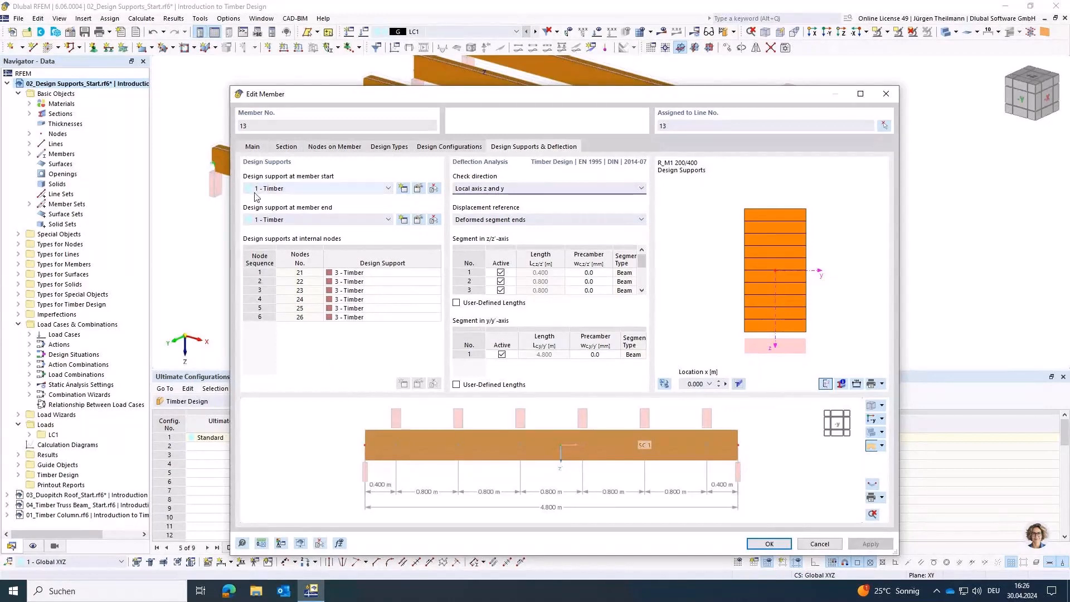
- Open the design support at the cross beam's start and examine its support width option and the available compression factors kc,90
left_click(418, 189)
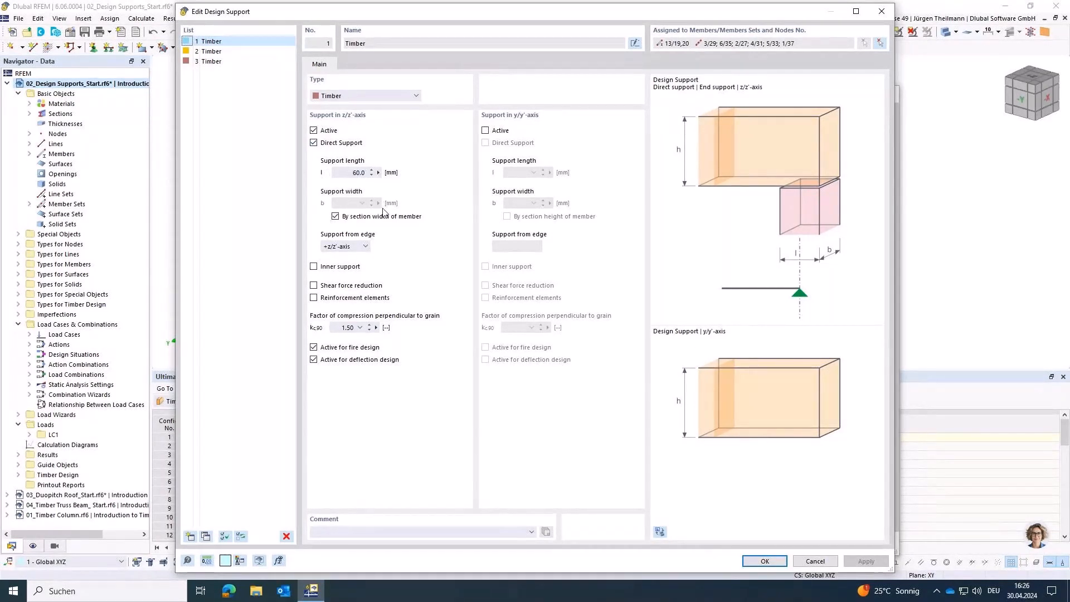
left_click(336, 217)
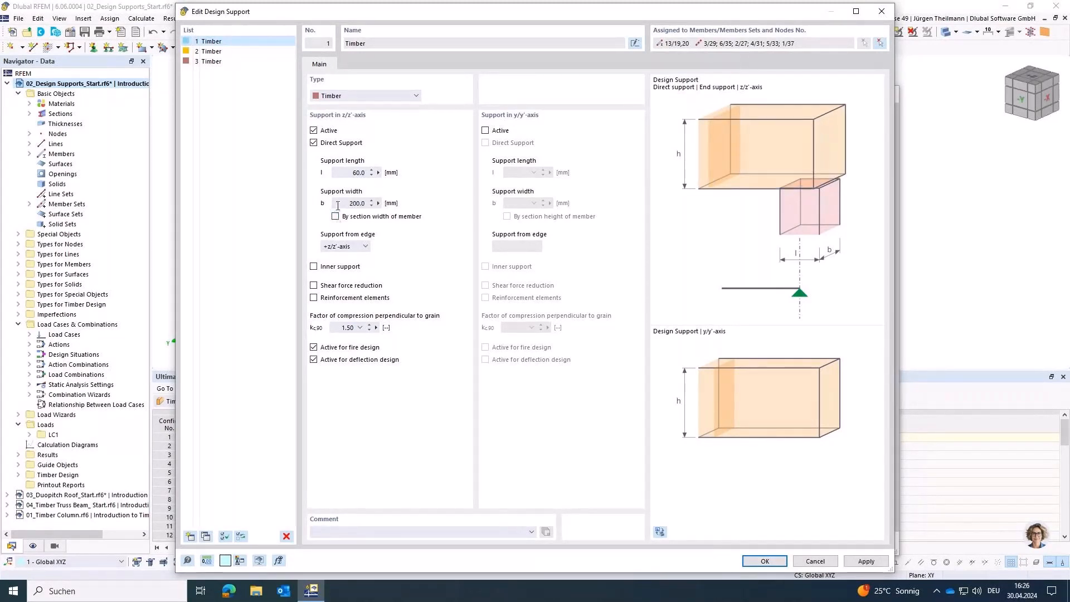
left_click_drag(351, 206, 396, 210)
left_click(335, 217)
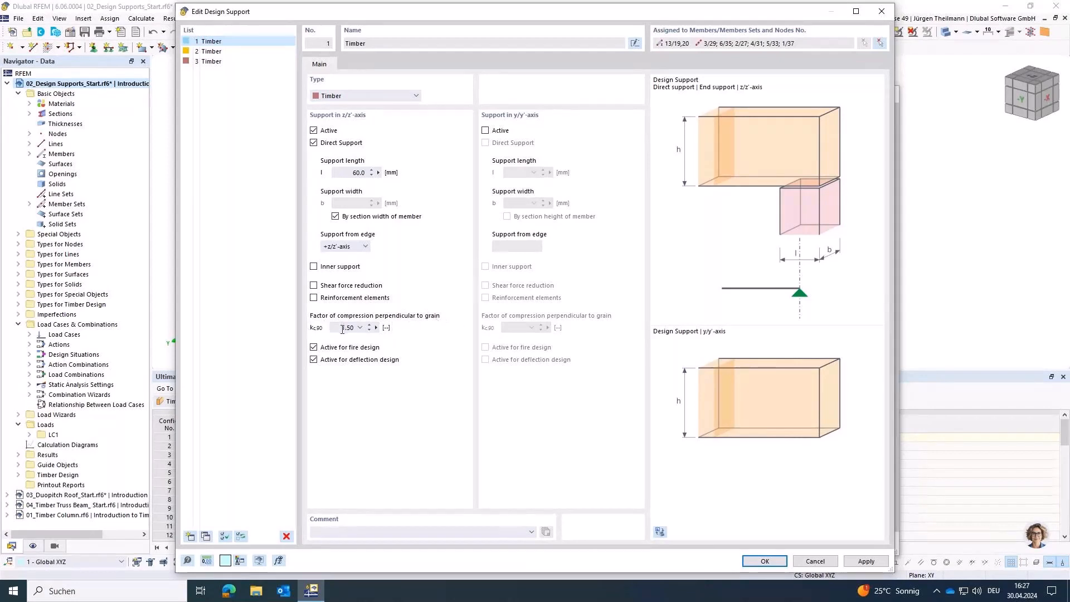
left_click(361, 328)
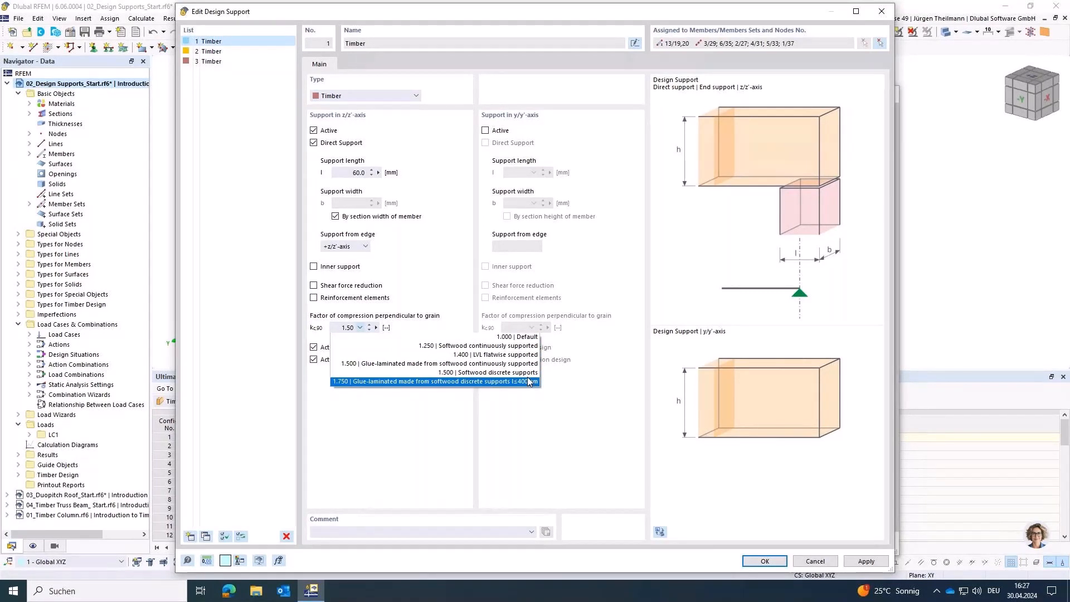
left_click(360, 329)
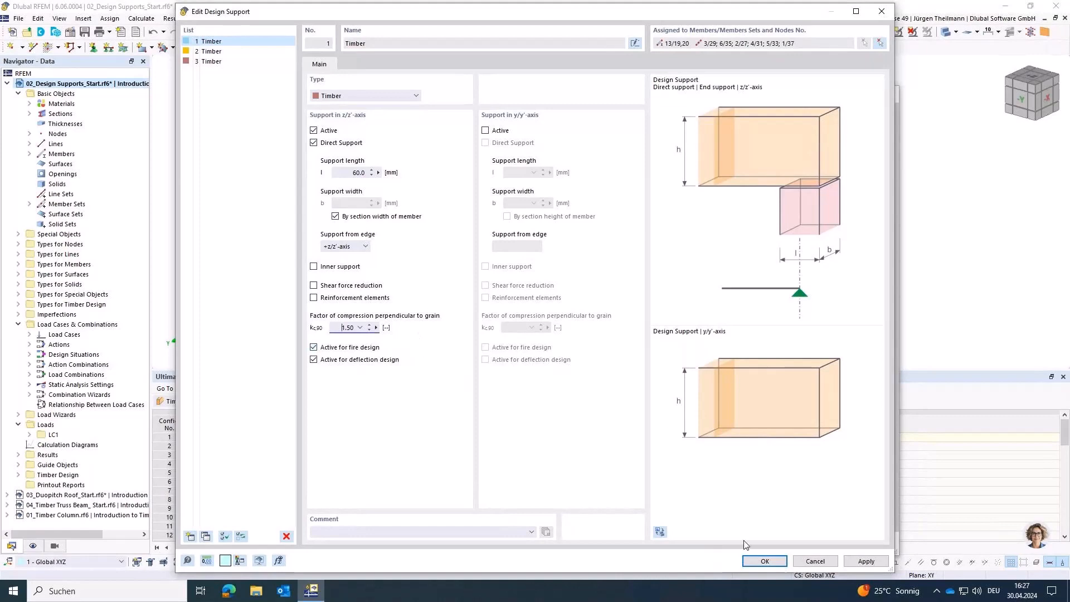
- Remove the local section reduction from the continuous member set of members 24 and 25
left_click(765, 561)
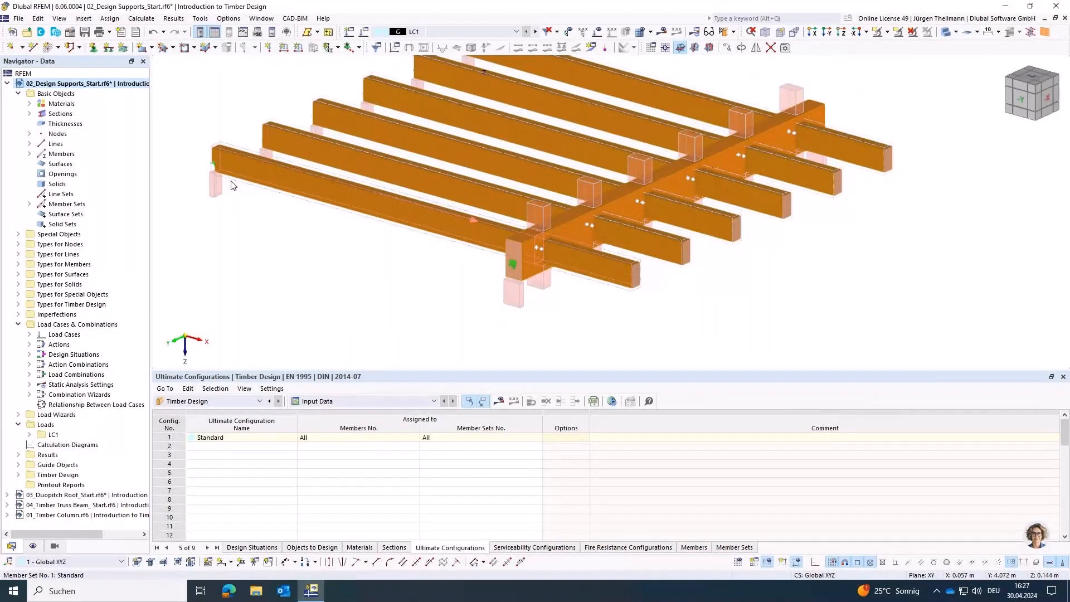
double_click(232, 186)
left_click(337, 103)
left_click(316, 208)
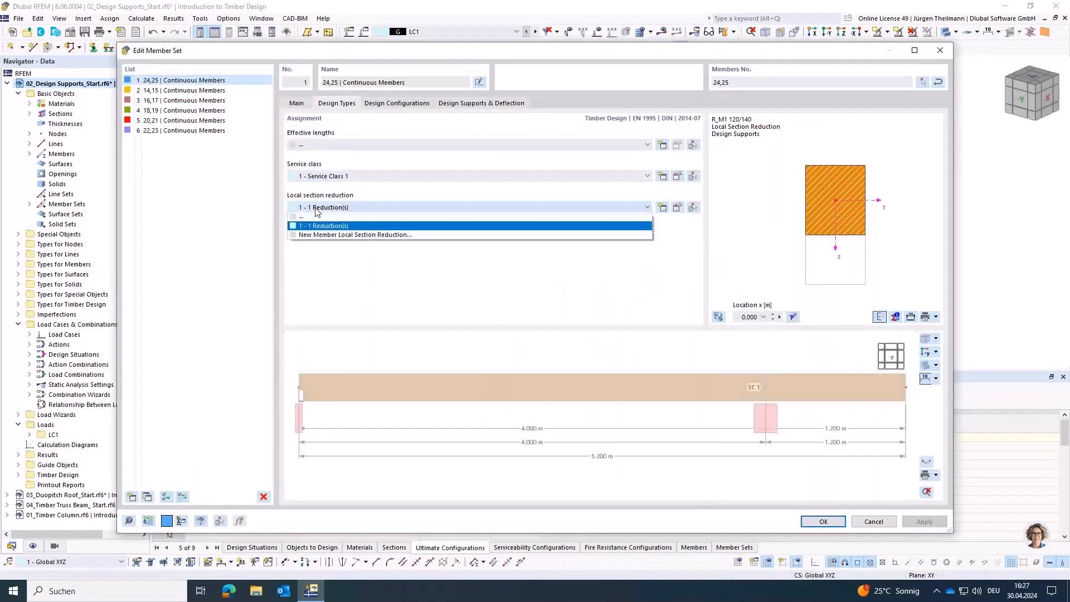
left_click(312, 217)
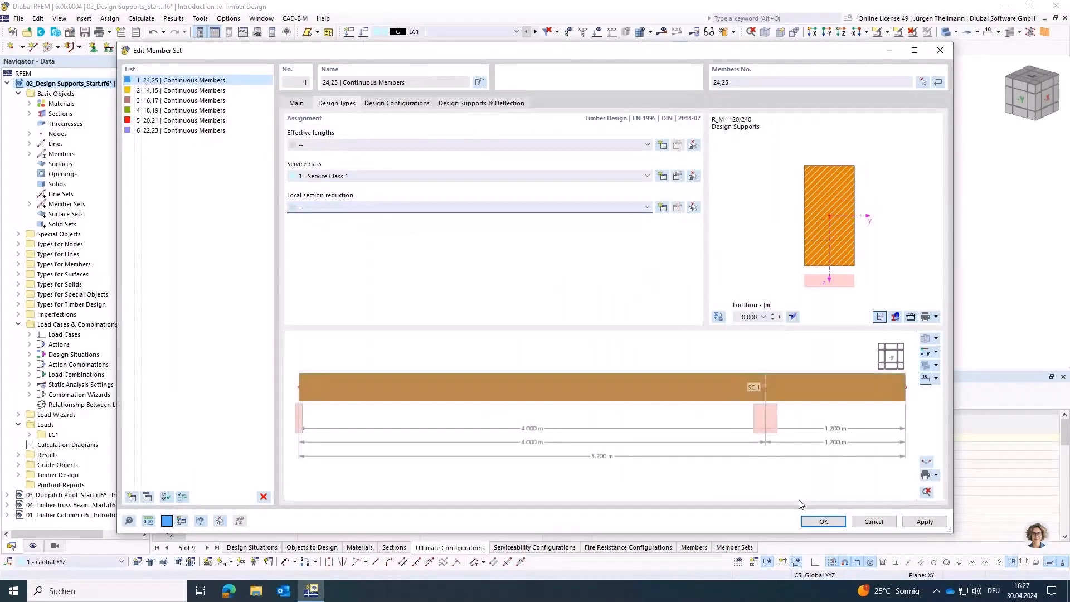
left_click(823, 521)
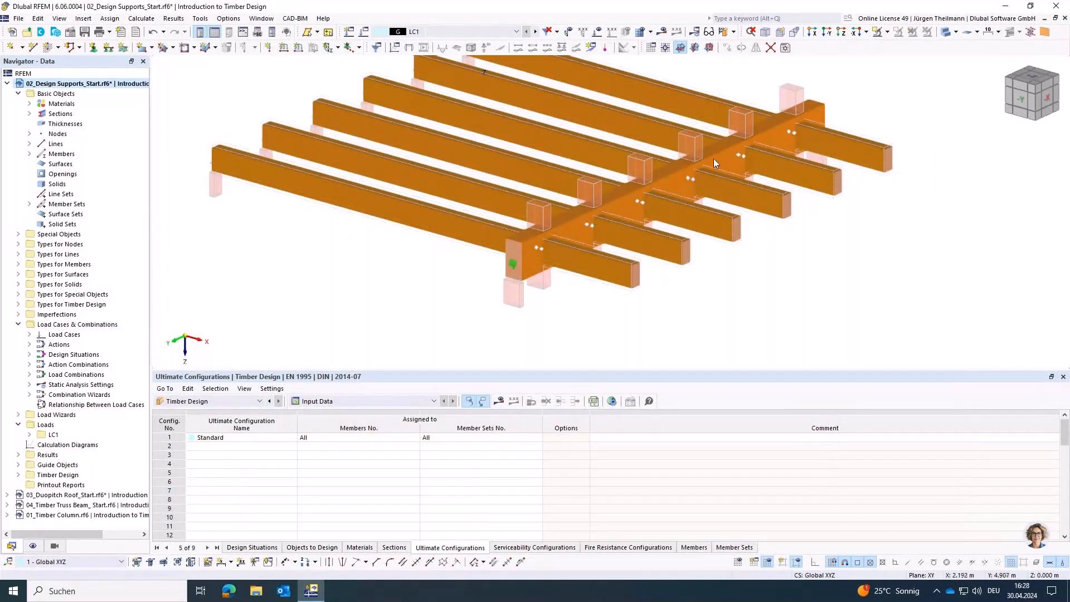
- Run the timber design and examine the check details for compression perpendicular to grain at the support of member 13
left_click(727, 32)
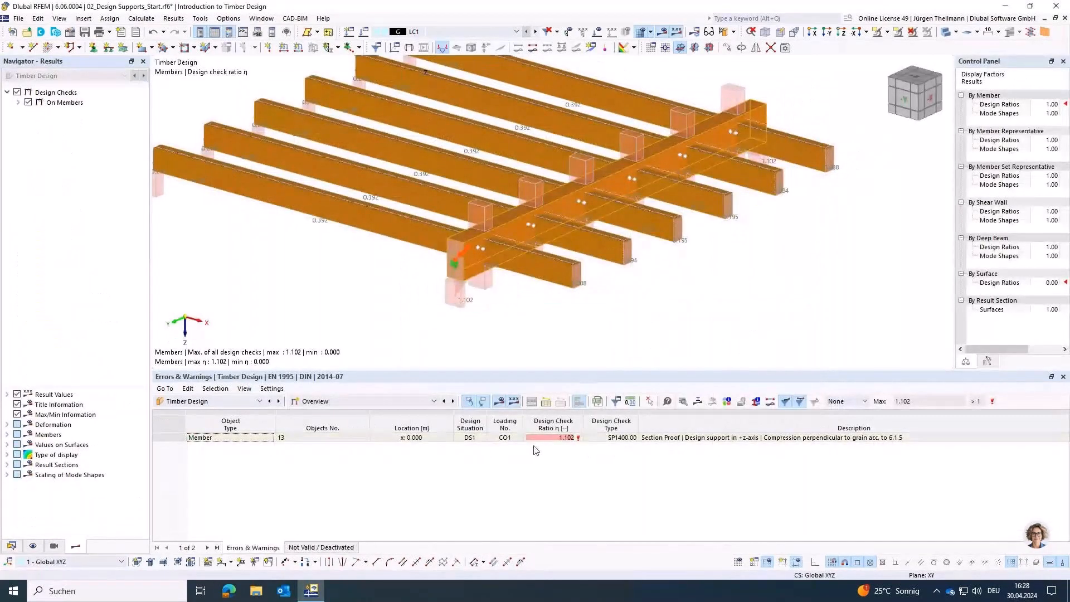
left_click(687, 440)
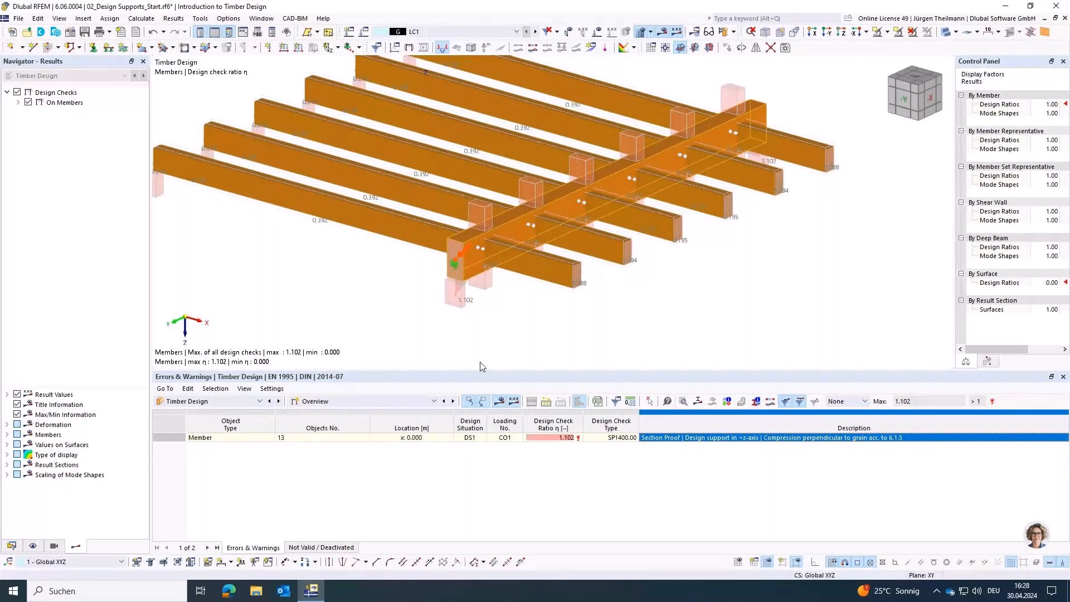
scroll(465, 228, "up", 3)
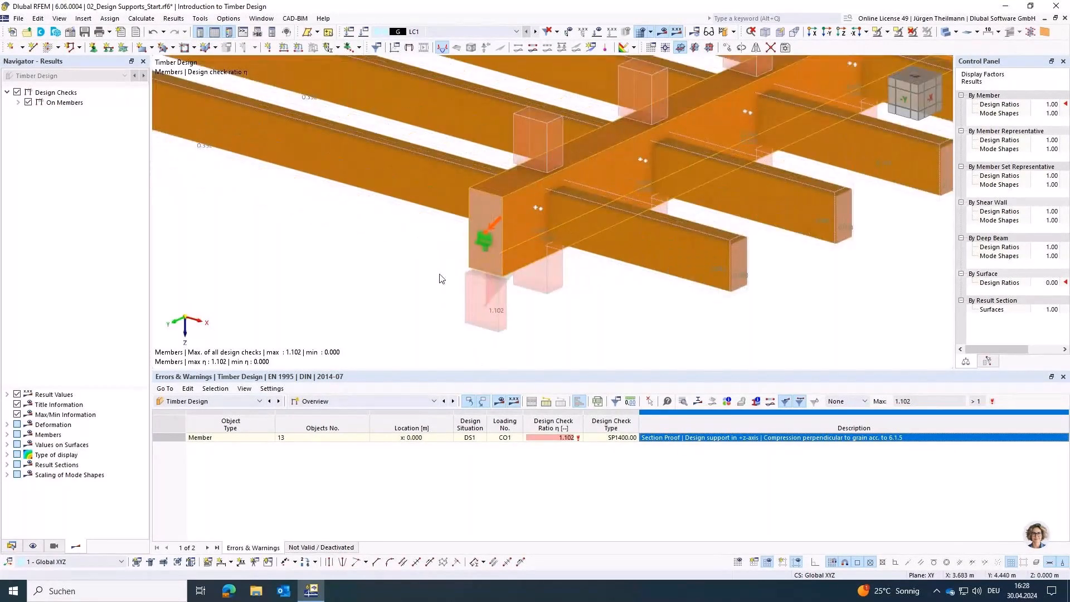
double_click(698, 438)
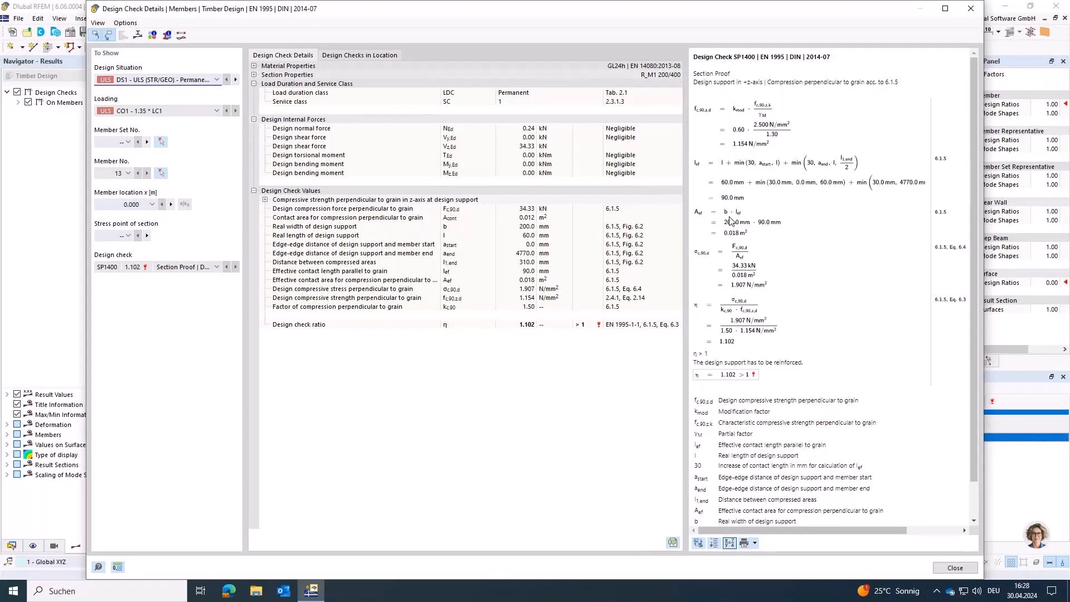
left_click(956, 568)
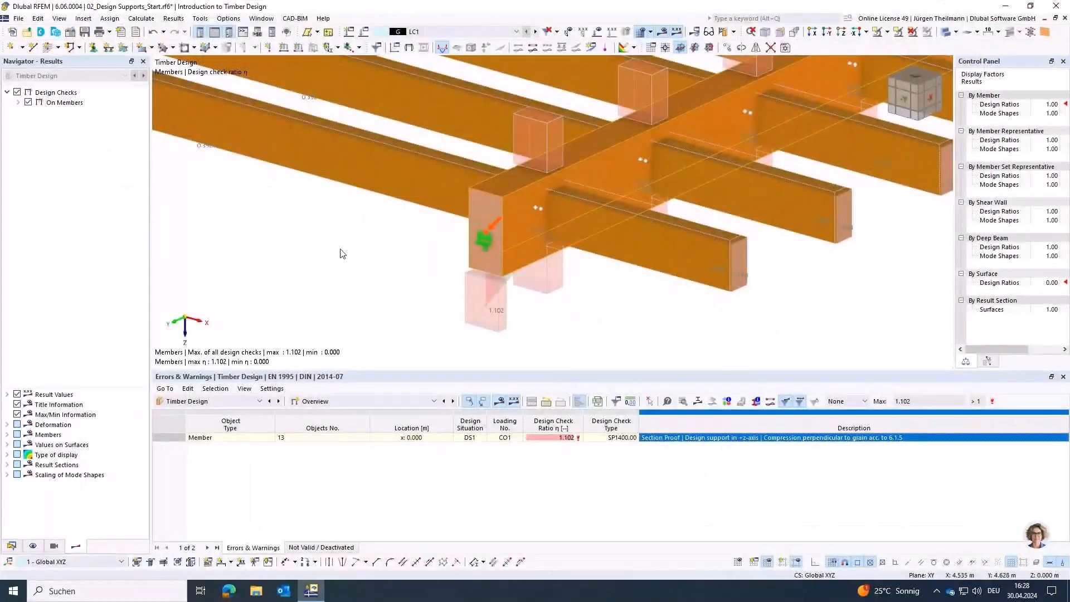
- Set the support length of the cross beam's end design support to 80 mm, accept deleting the results, and rerun the timber design
double_click(475, 316)
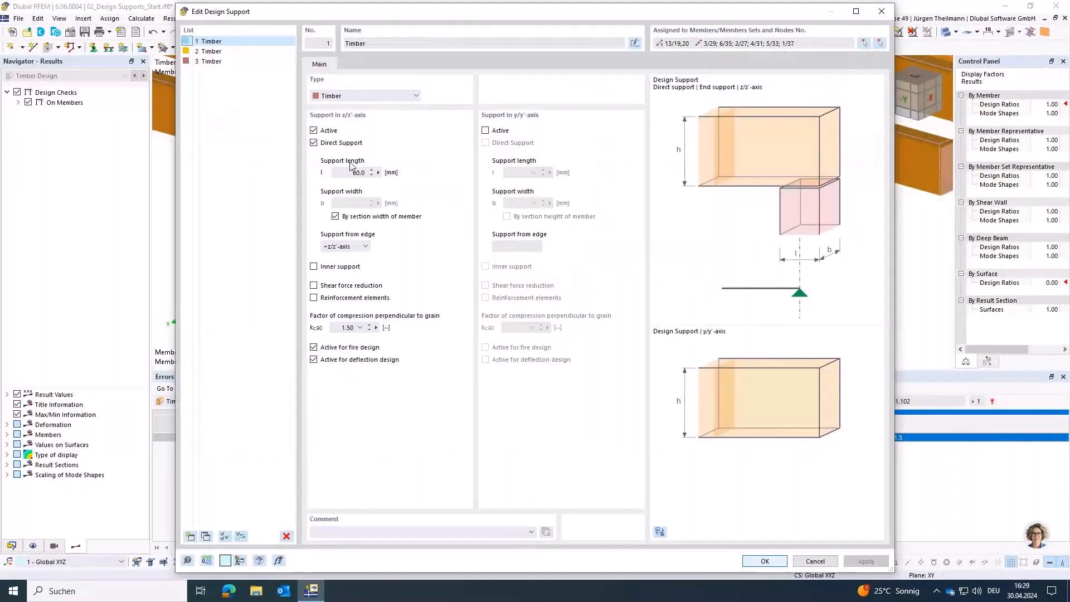
left_click_drag(349, 172, 390, 175)
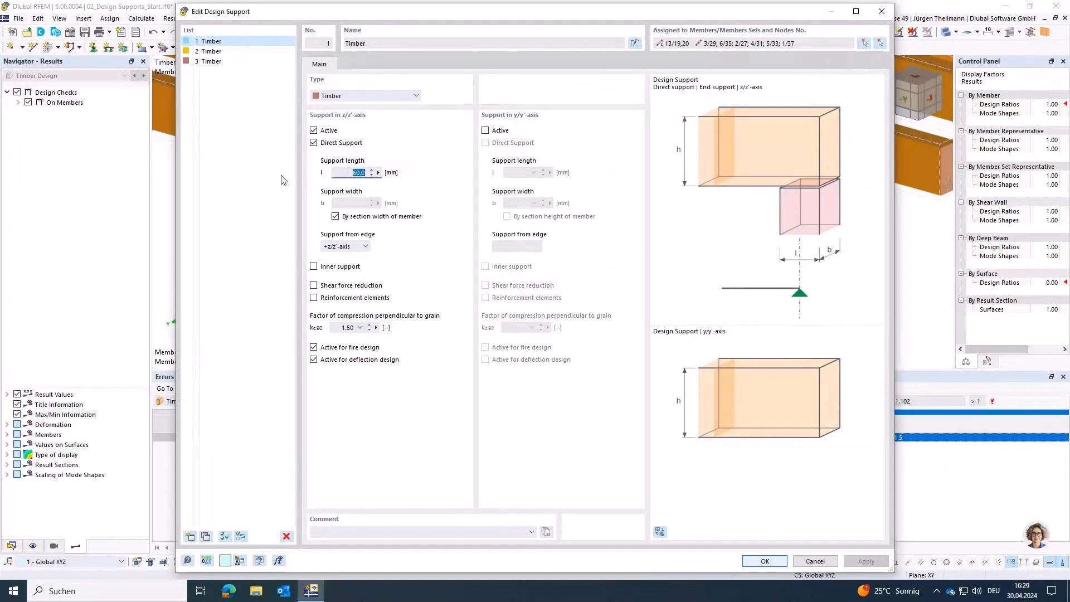
type("80")
key("Tab")
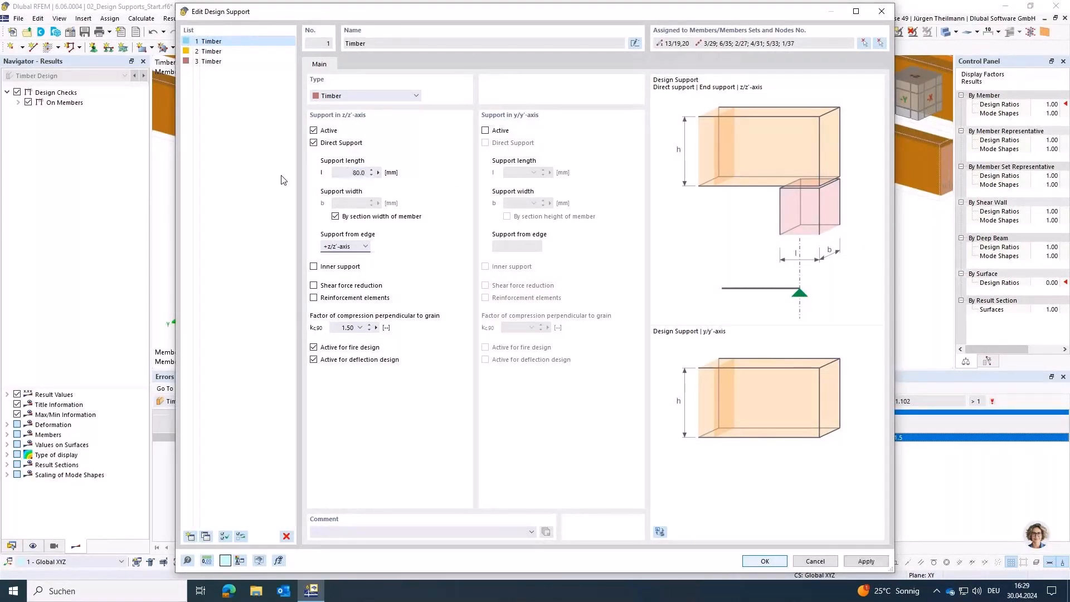
left_click(766, 561)
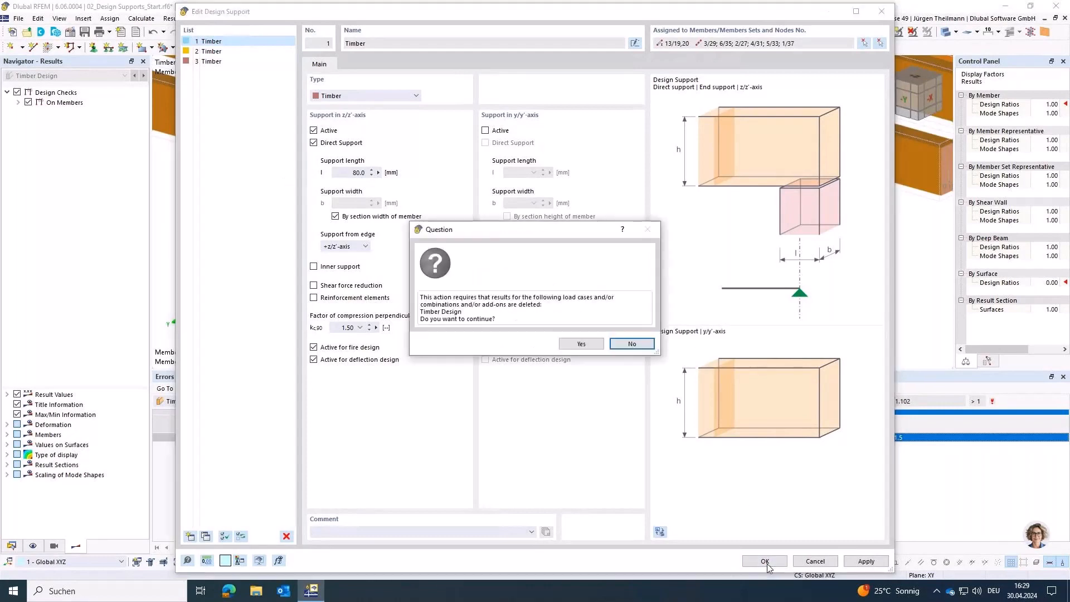
left_click(581, 344)
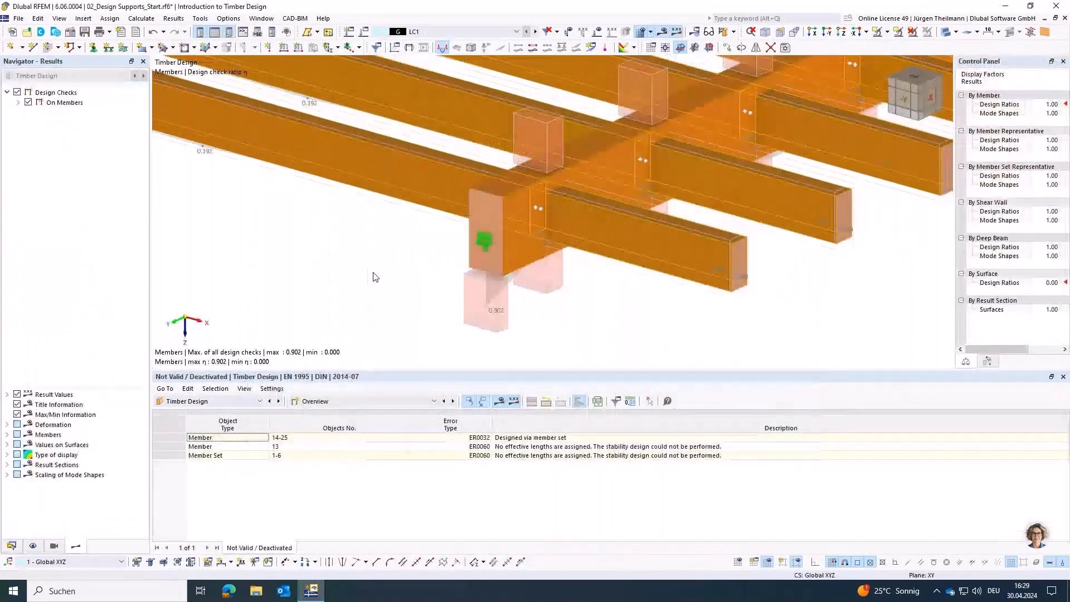
- Examine the design ratios on members, especially the +z-axis design support check of member 13, against the whole structure
left_click(454, 402)
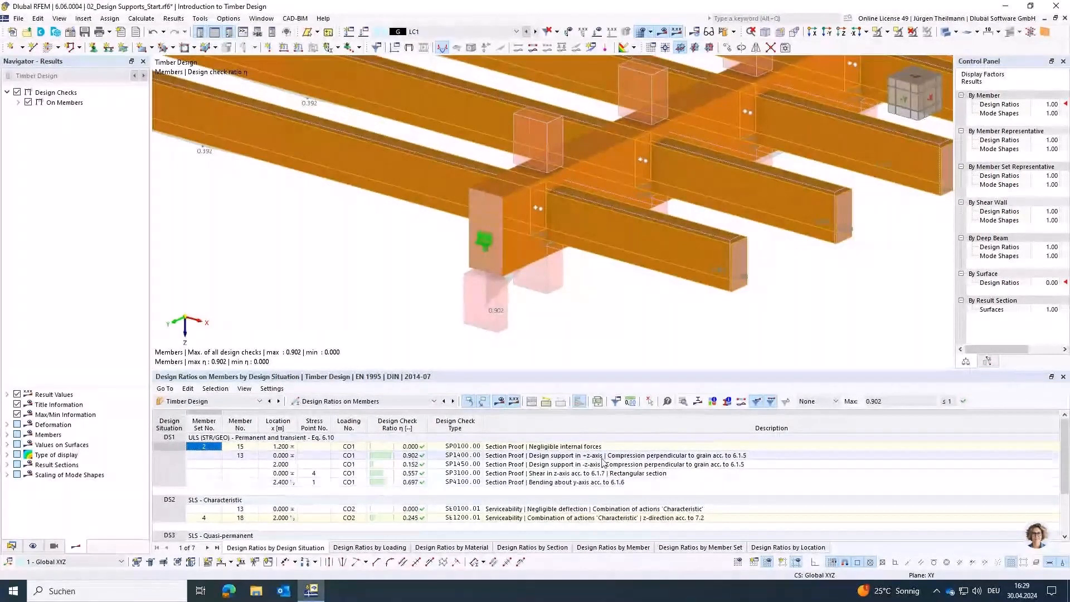
left_click(662, 457)
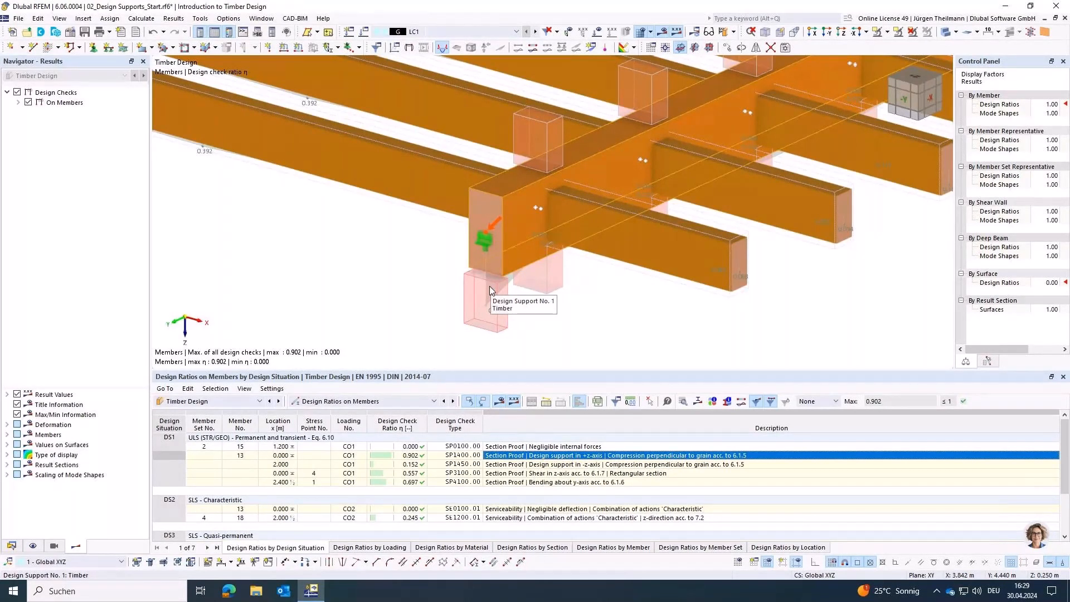
scroll(343, 234, "down", 5)
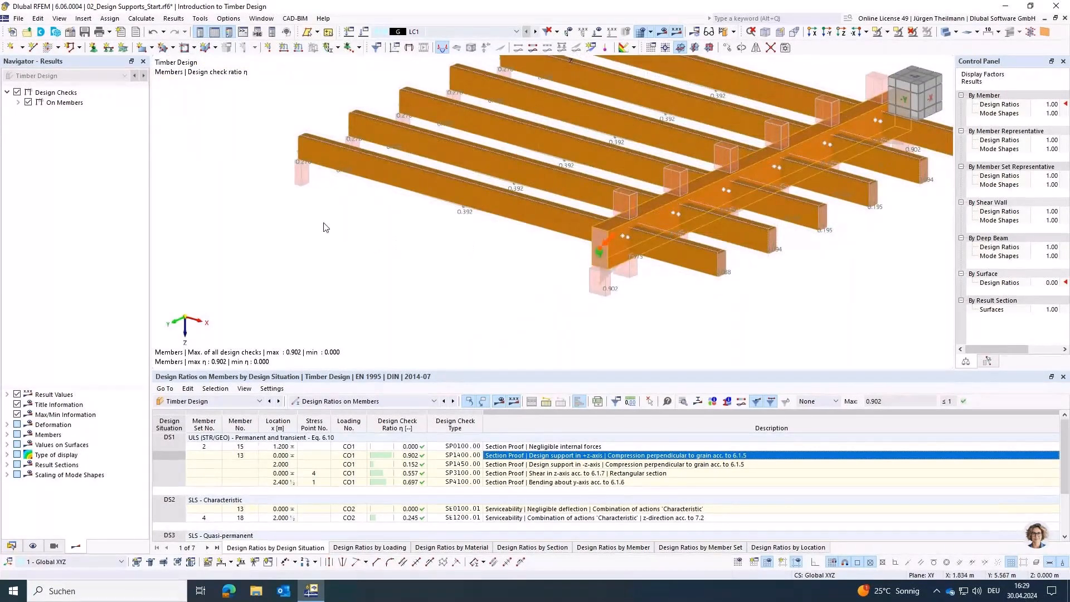
middle_click_drag(323, 235, 322, 272)
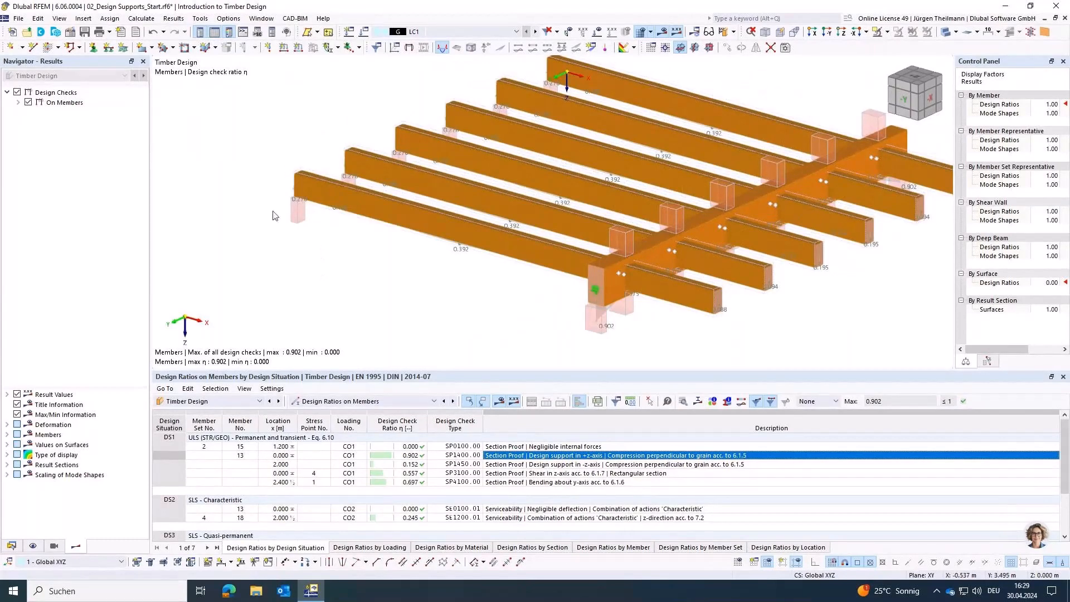
- Create a new local section reduction of type Start Notch for the parent member set of member 24
double_click(416, 219)
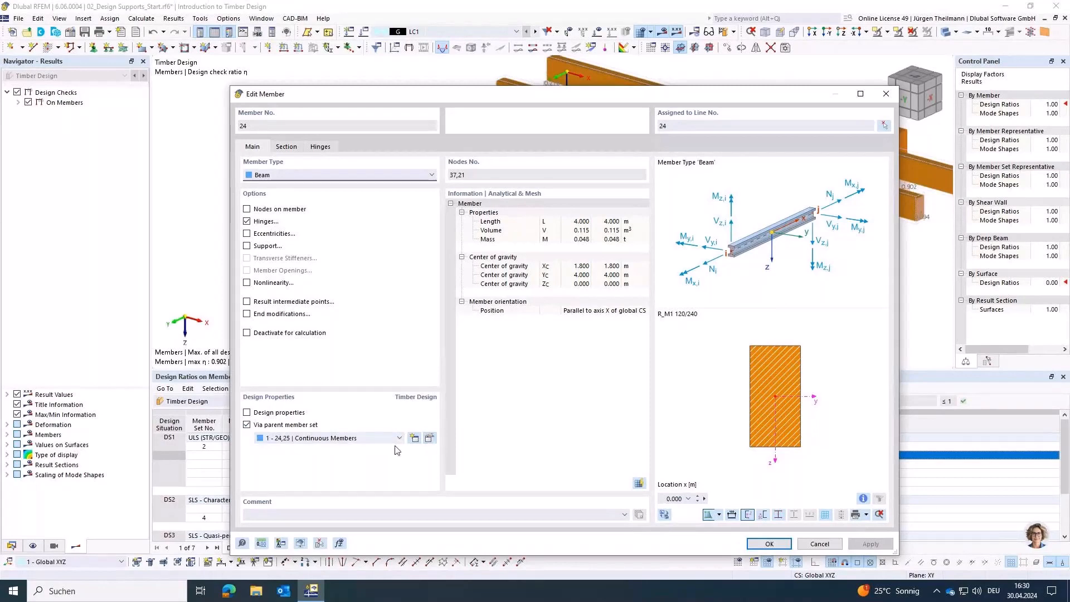
left_click(430, 439)
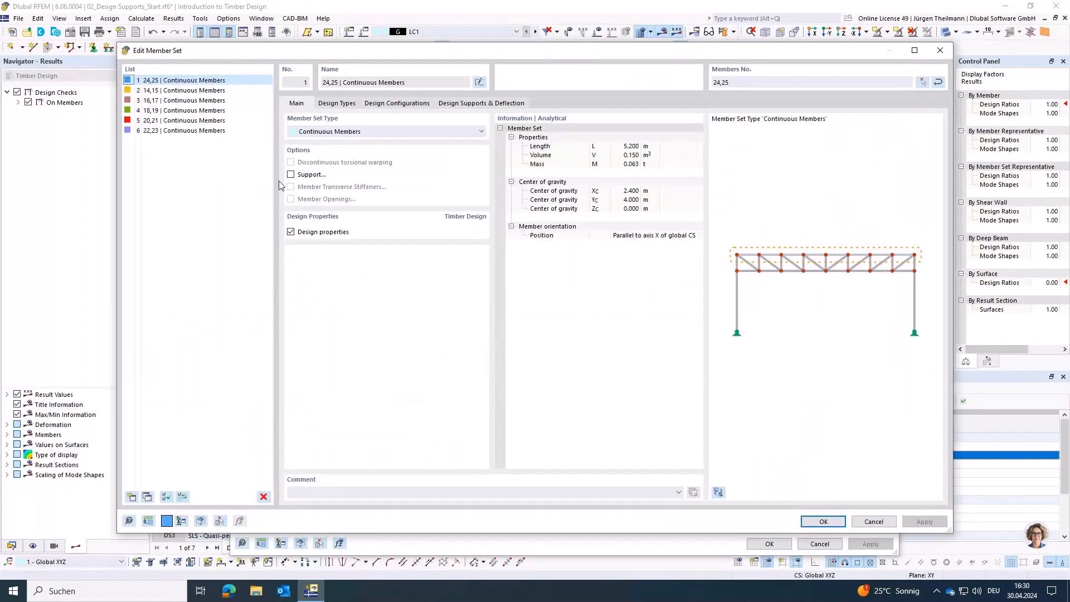
left_click(354, 105)
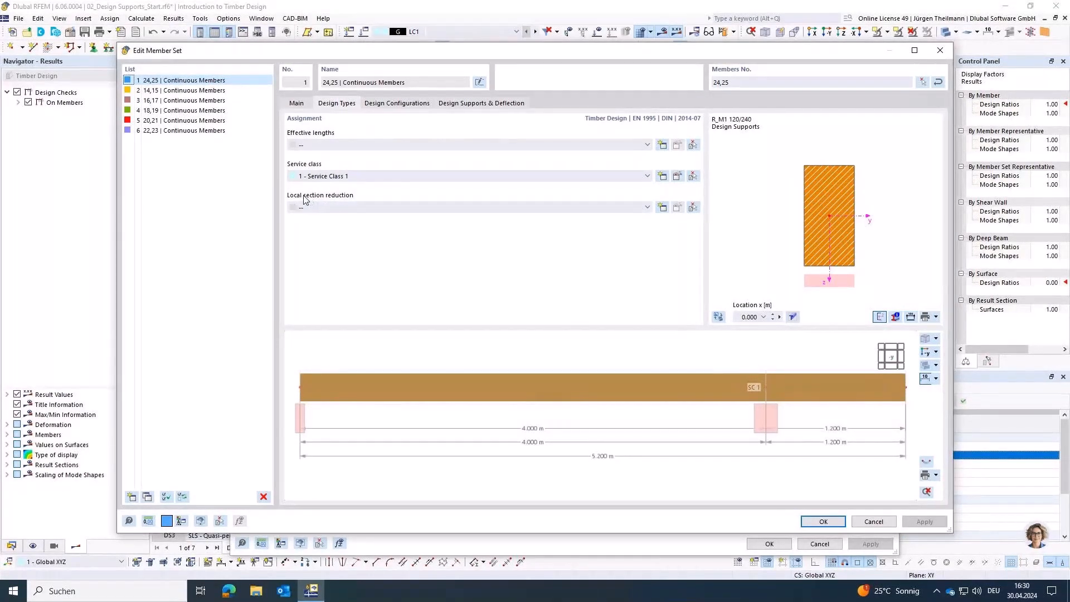
left_click(662, 207)
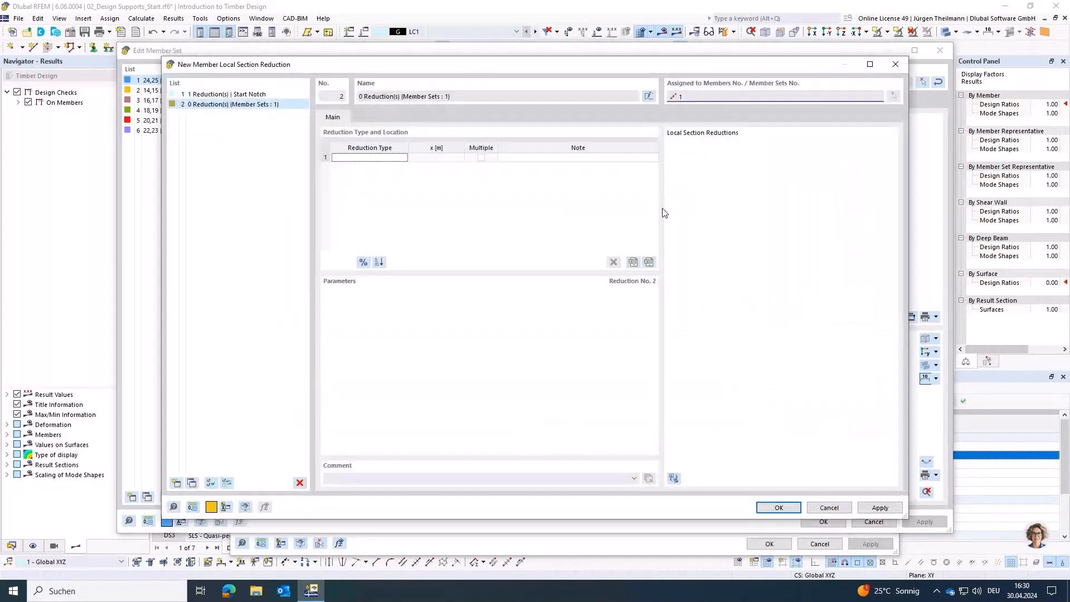
left_click(397, 159)
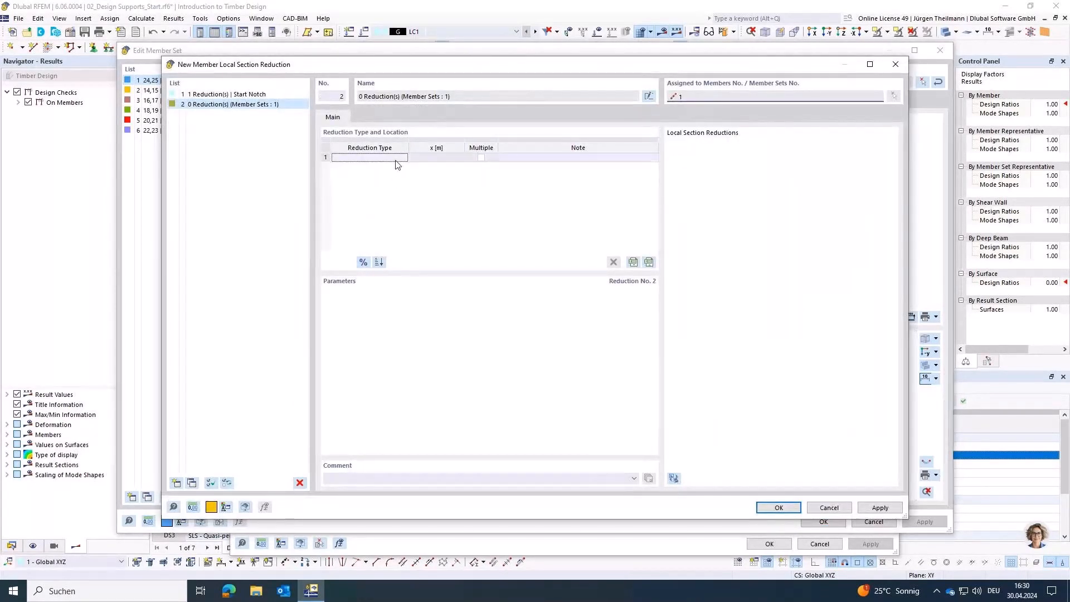
left_click(403, 159)
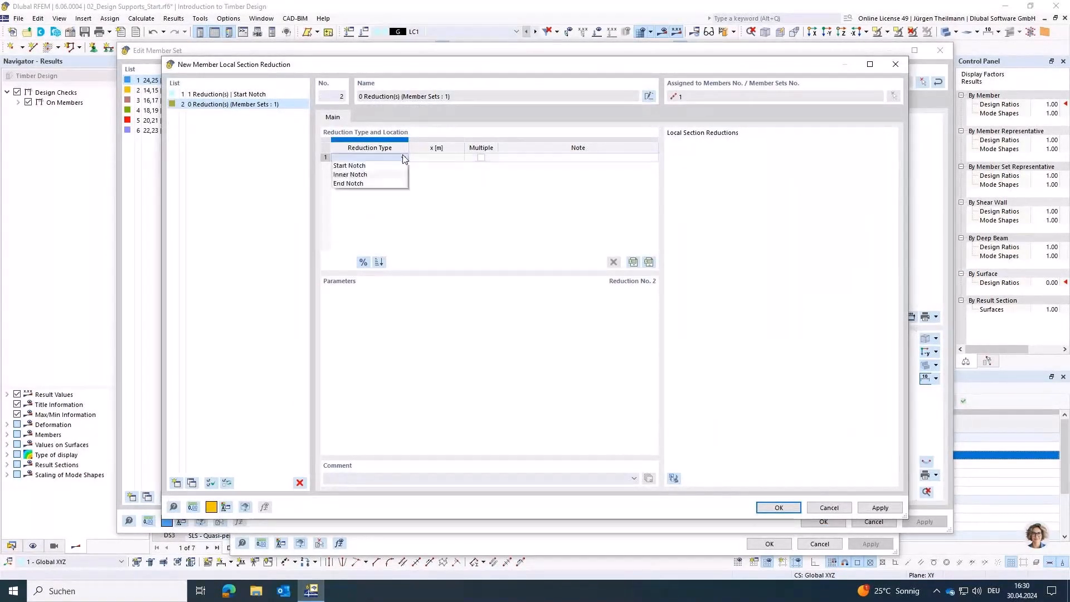
left_click(373, 169)
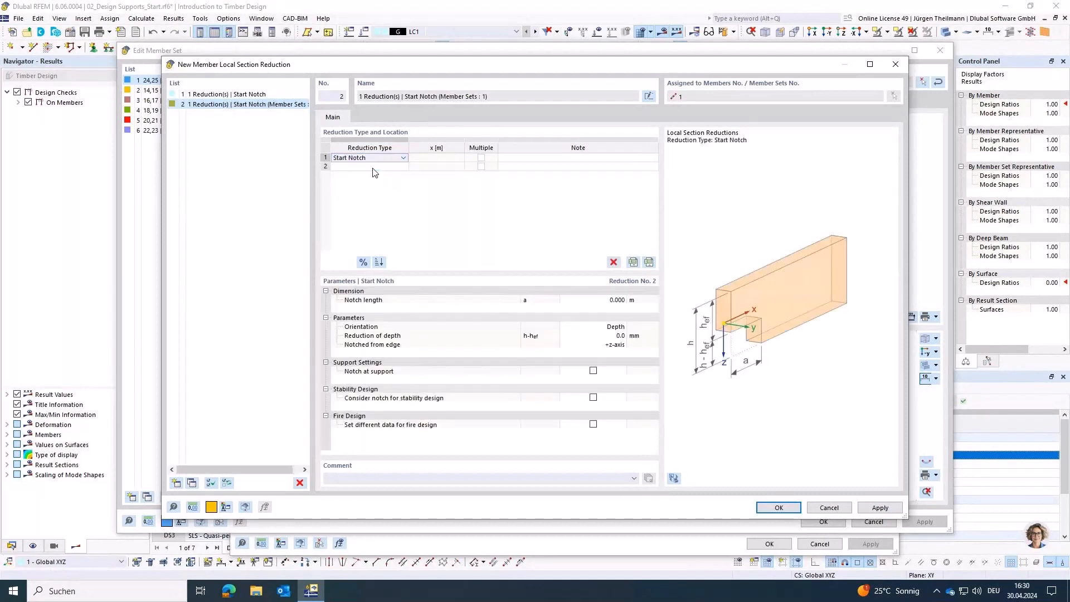
- Preview the Inner Notch and End Notch reduction types and return the type to Start Notch
left_click(376, 160)
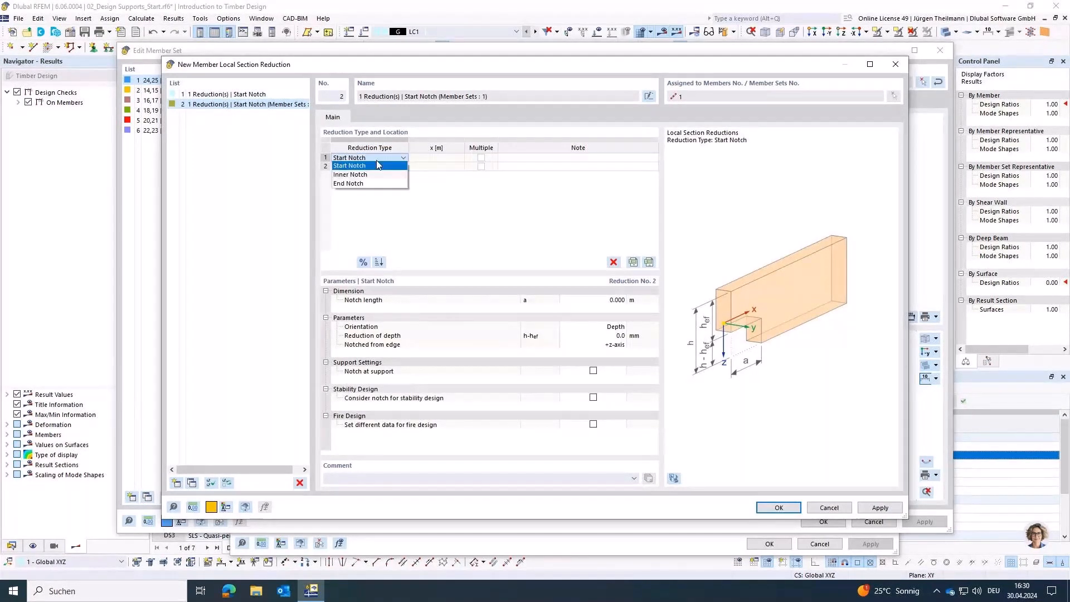
left_click(378, 176)
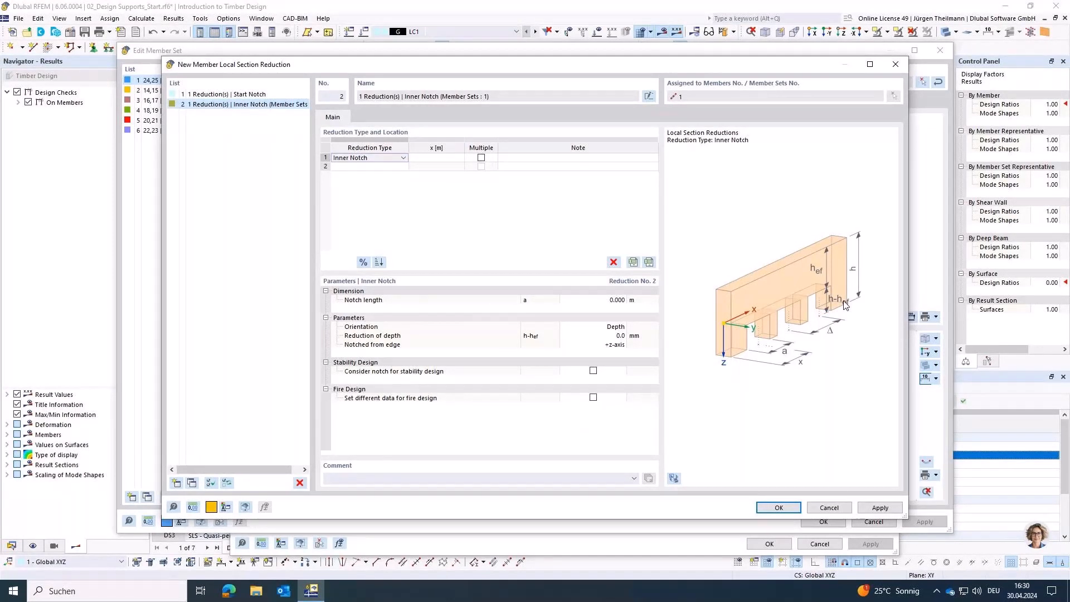
left_click(380, 159)
left_click(381, 183)
left_click(381, 158)
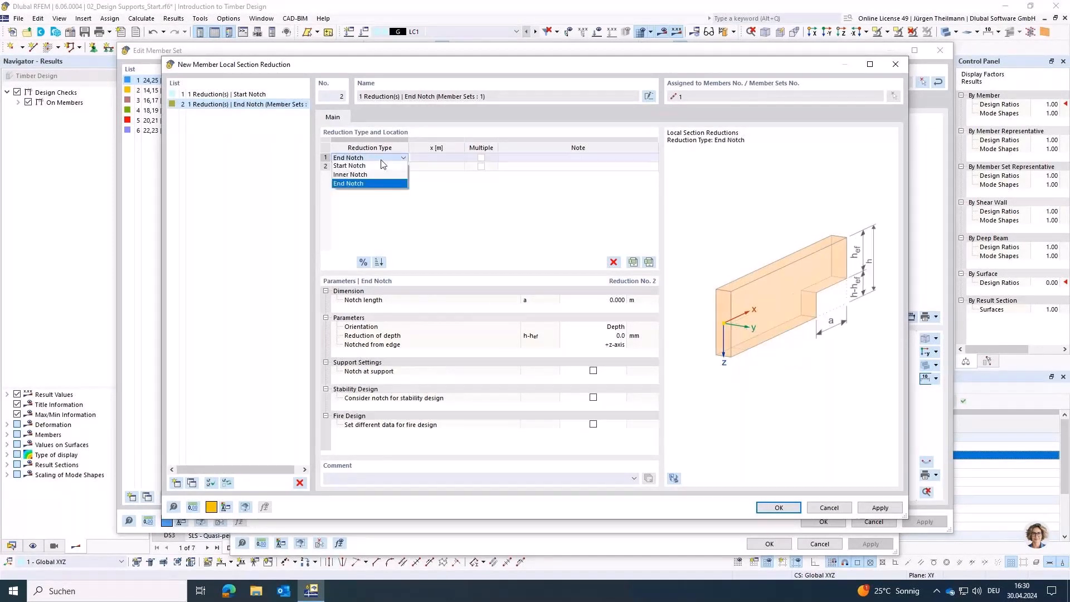
left_click(384, 167)
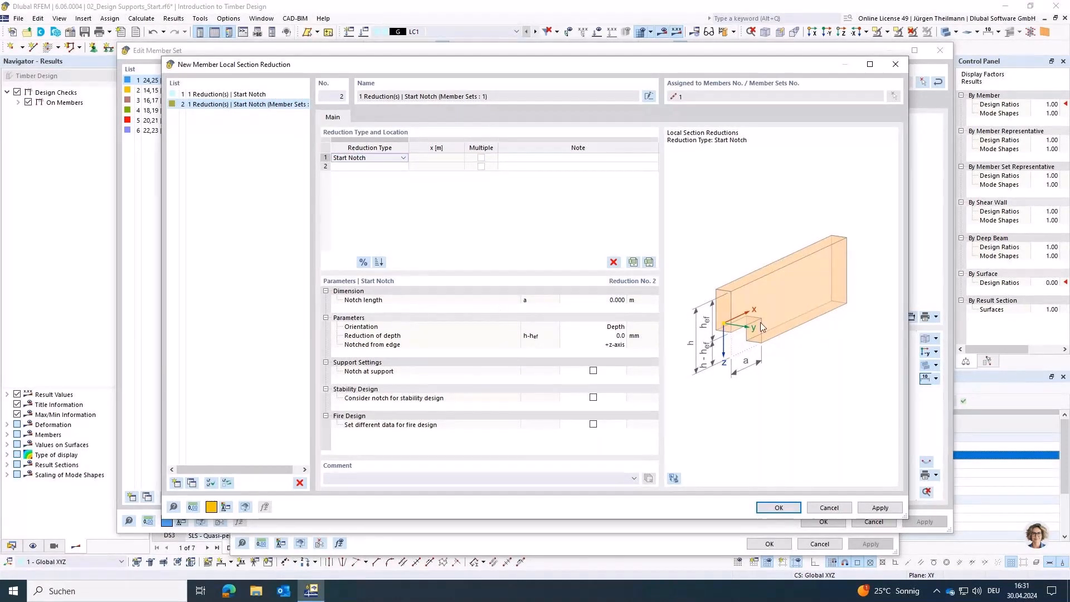
- Set the start notch's length to 0.04 m and its reduction of depth to 100 mm
left_click(596, 298)
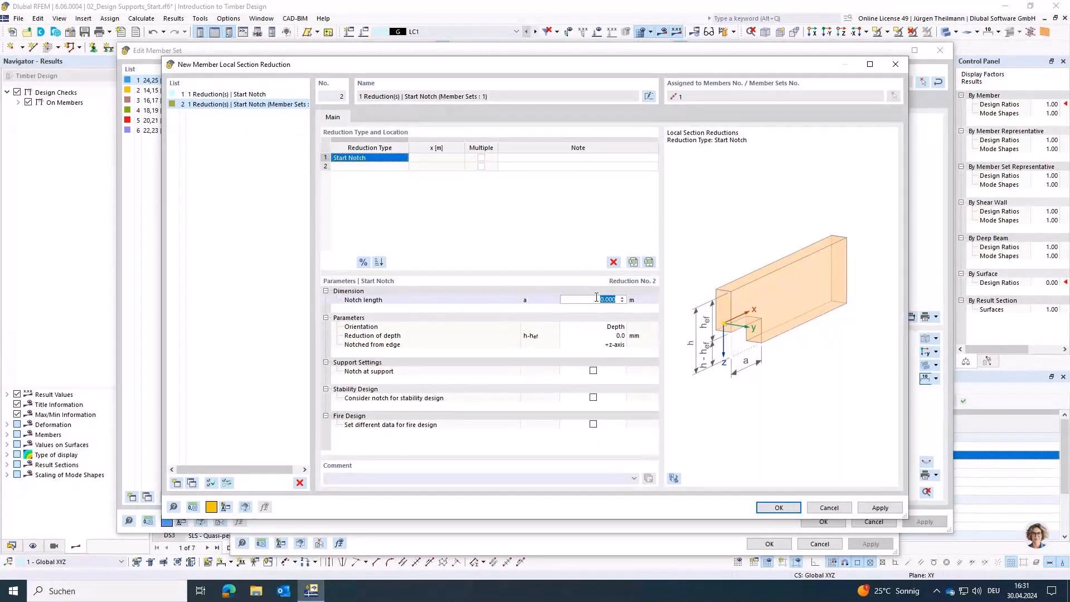
type("0.04")
key("Return")
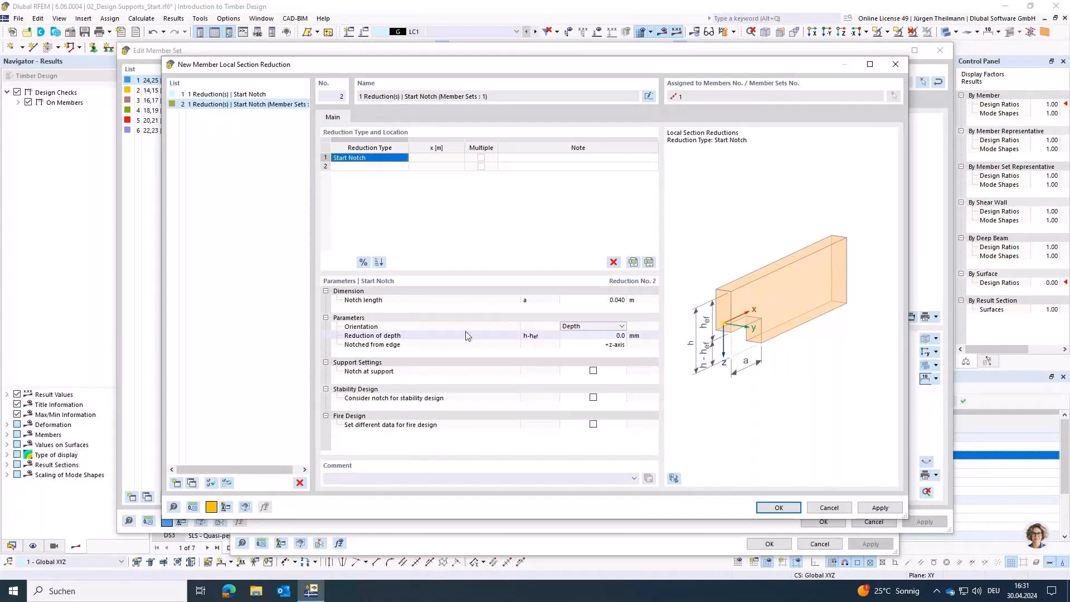
left_click(540, 335)
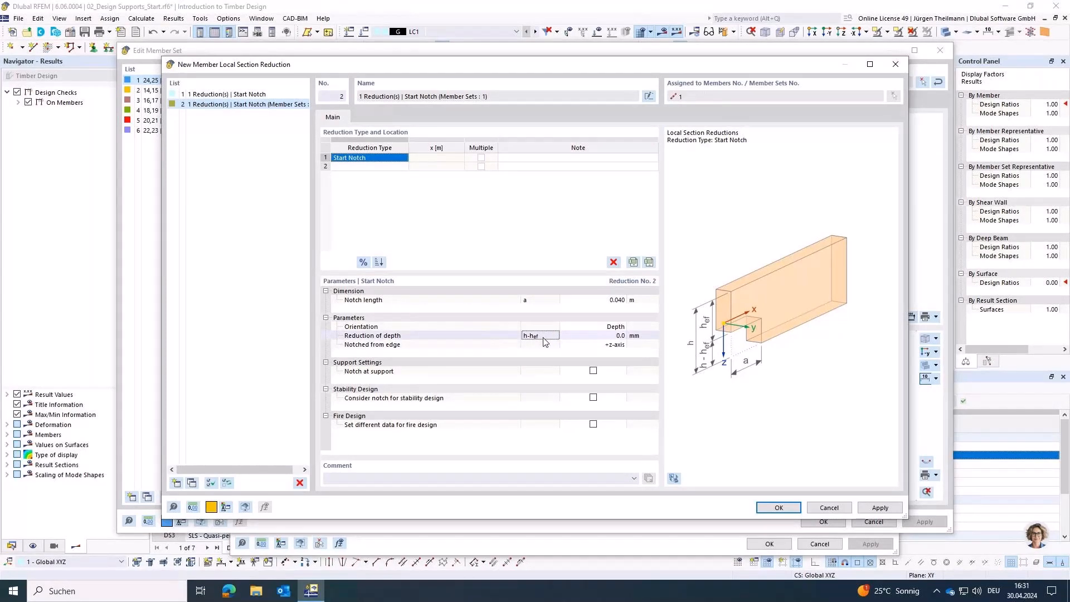
left_click(580, 336)
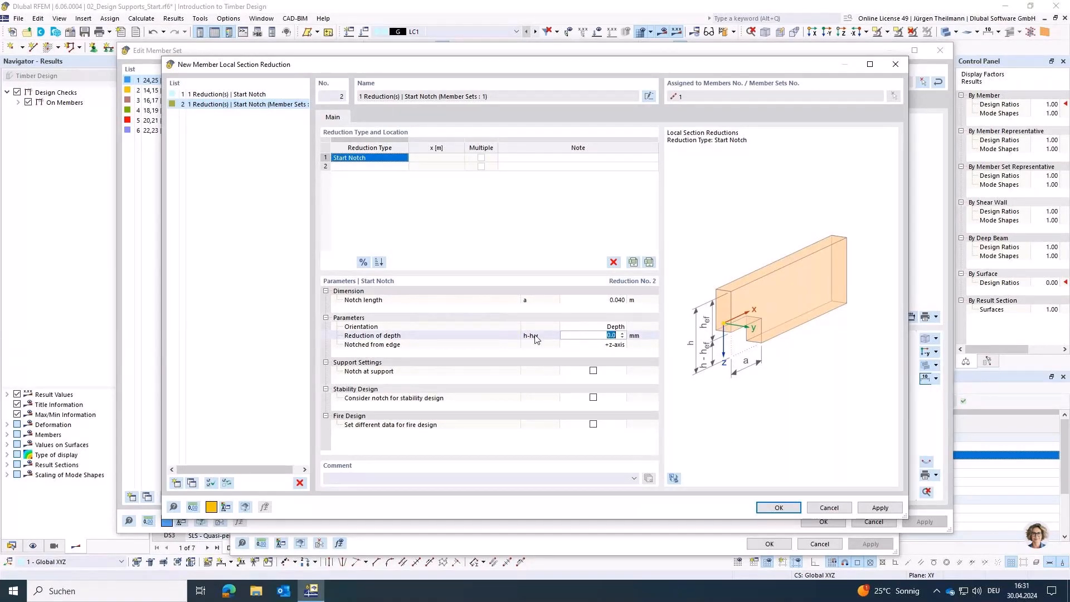
type("100")
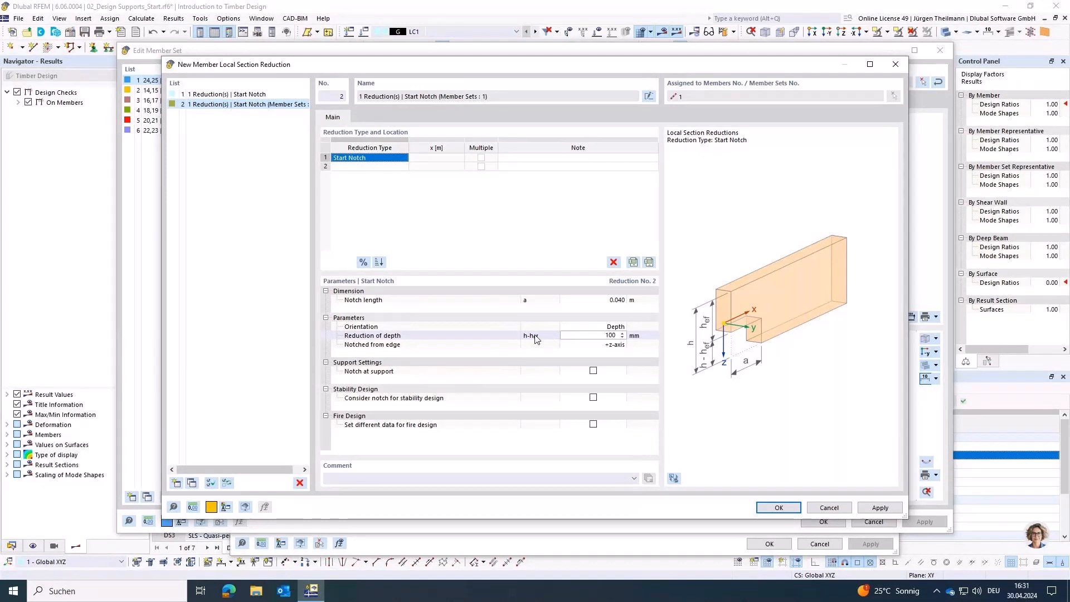
left_click(574, 344)
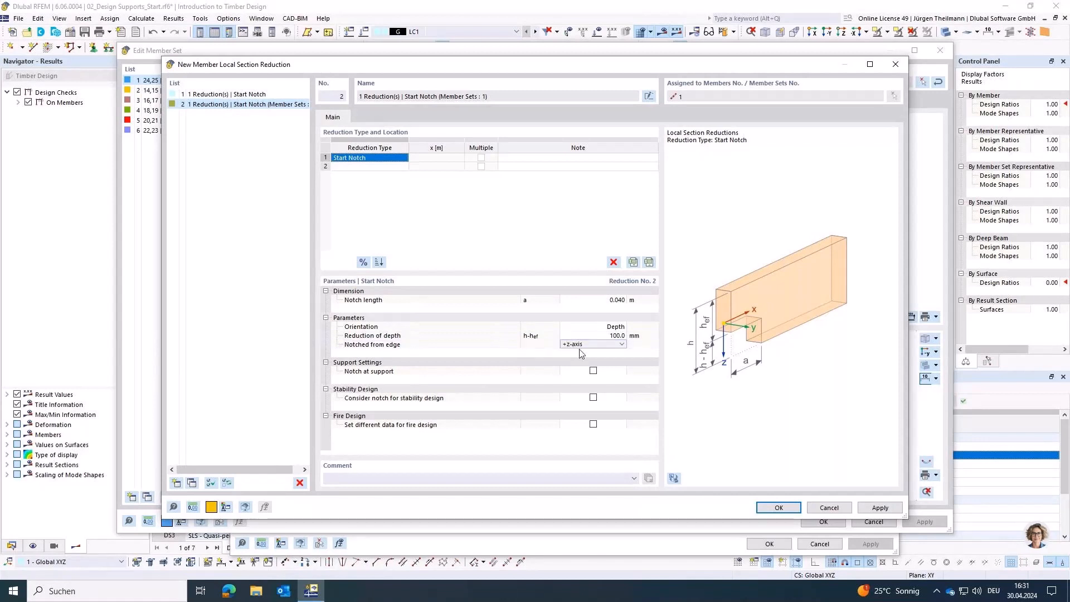
- Preview the start notch cut from the -z-axis edge and return the notched edge to +z-axis
left_click(621, 345)
left_click(572, 361)
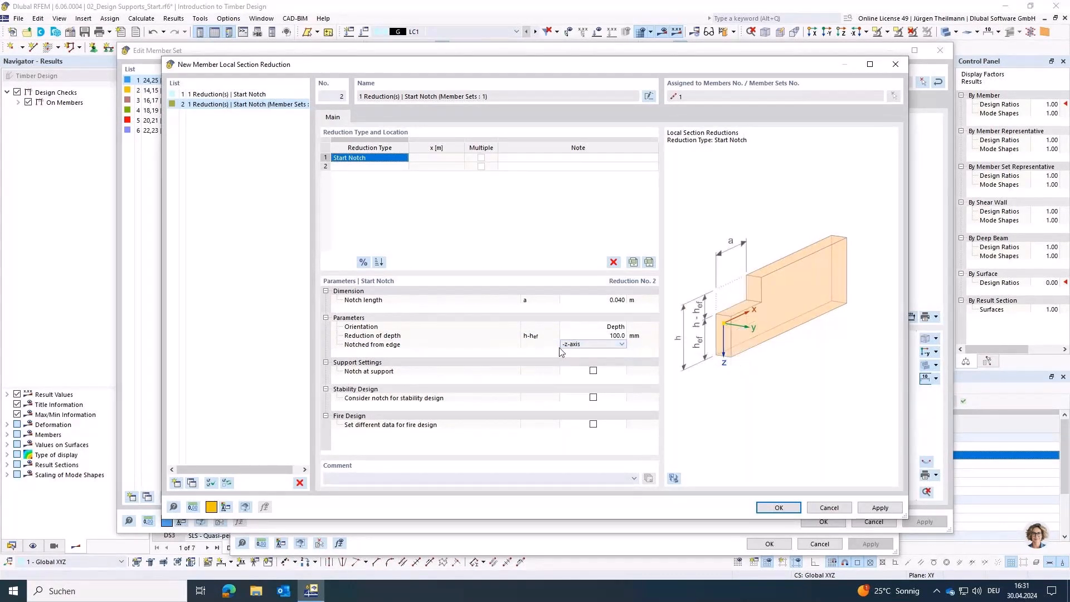
left_click(594, 345)
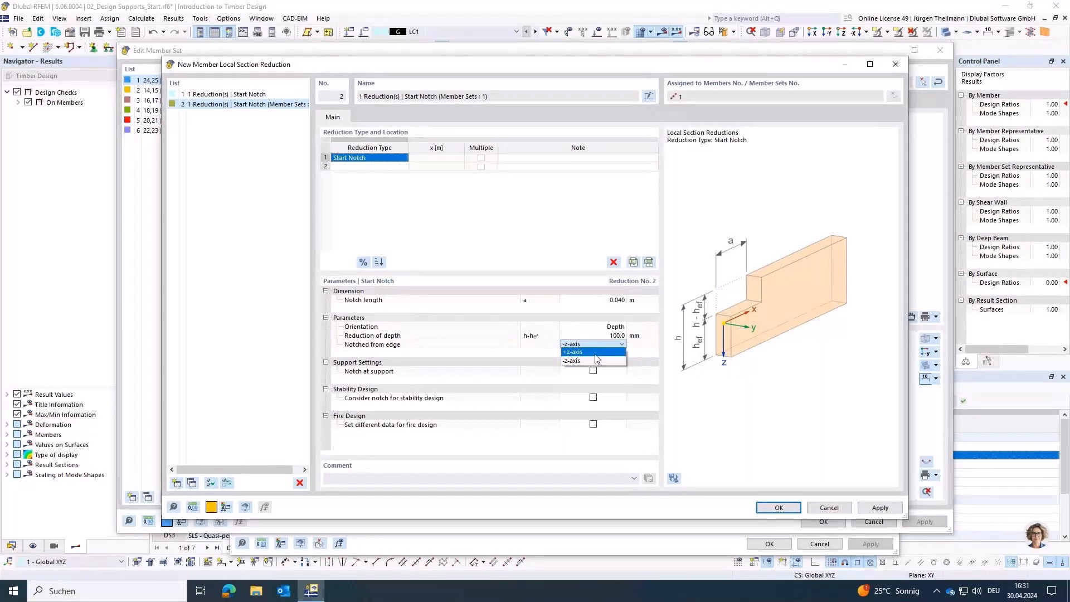
left_click(595, 354)
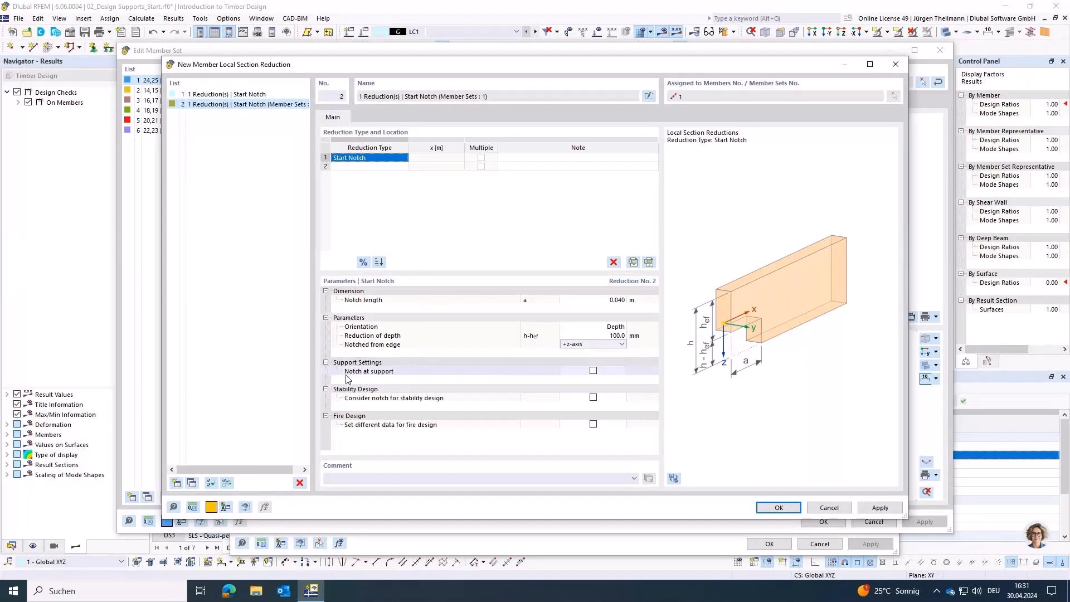
- Enable the notch-at-support setting, apply the start notch with deletion of the timber design results, and inspect the notched beam end
left_click(593, 371)
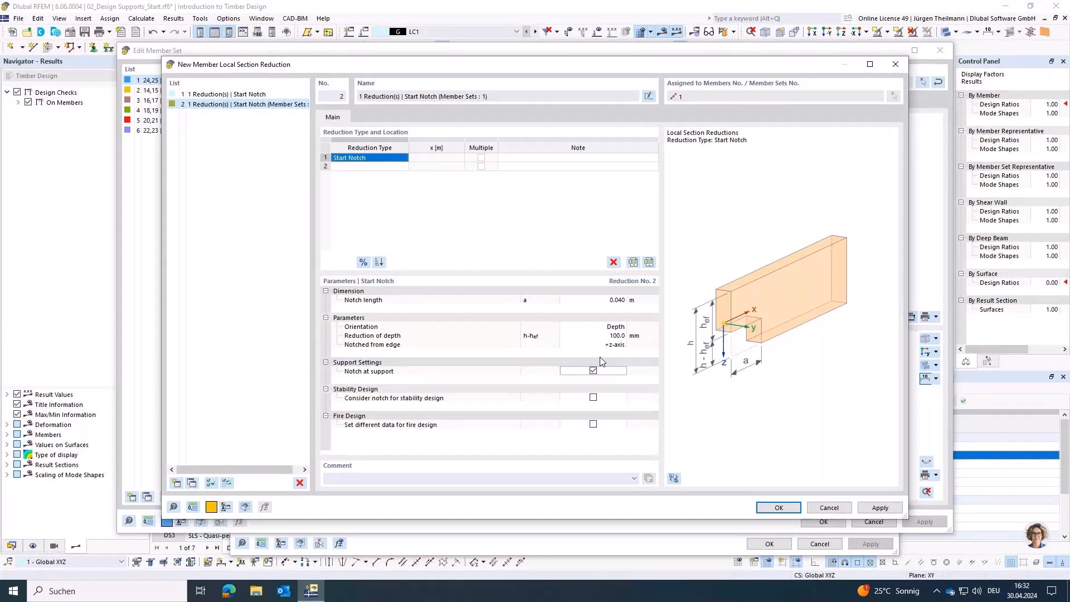
left_click(767, 508)
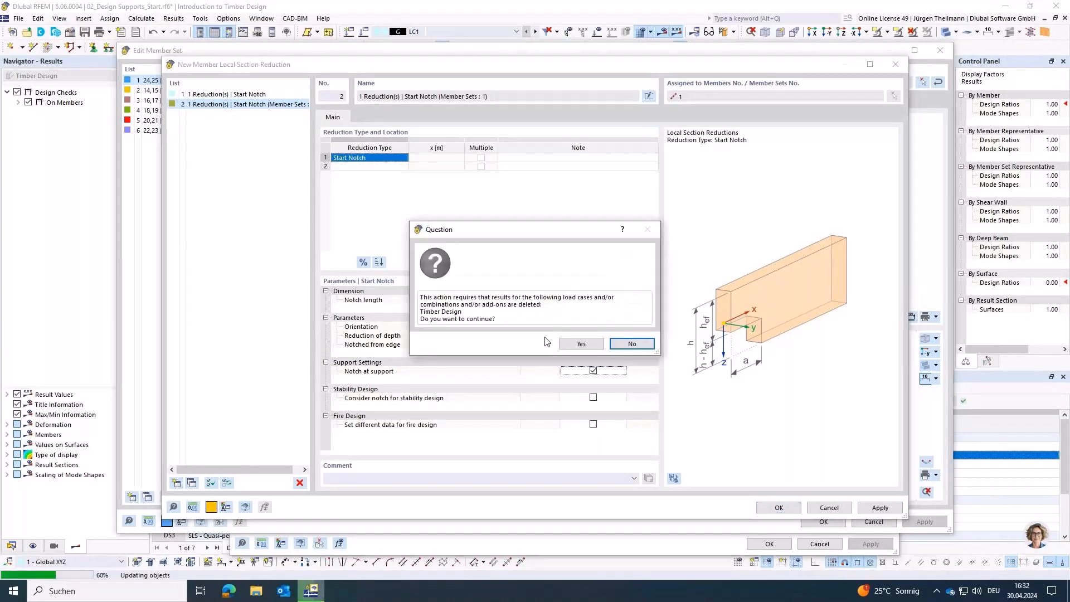
left_click(583, 346)
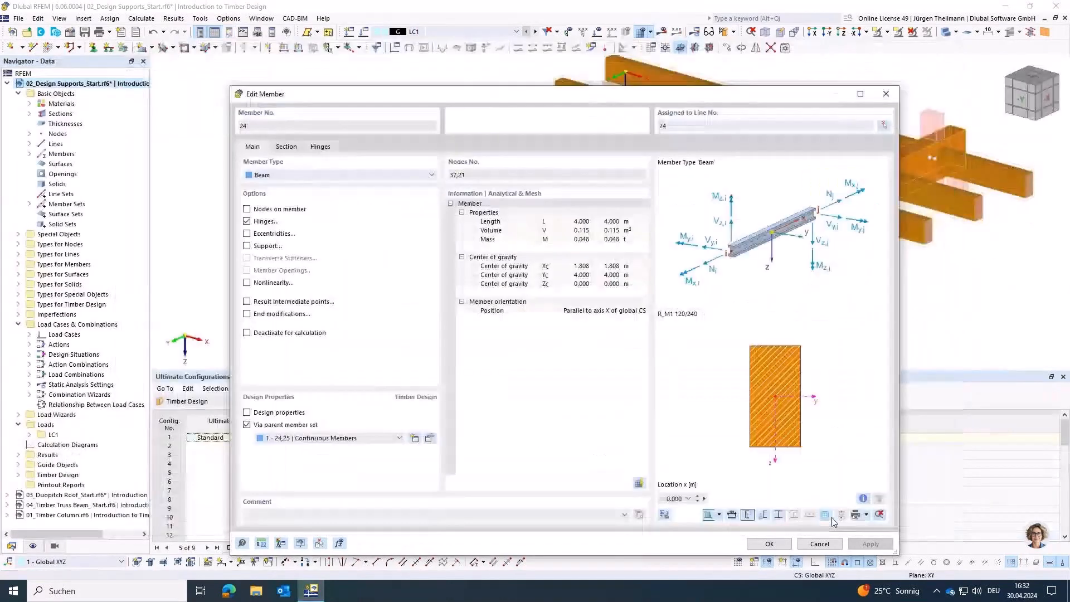
left_click(820, 543)
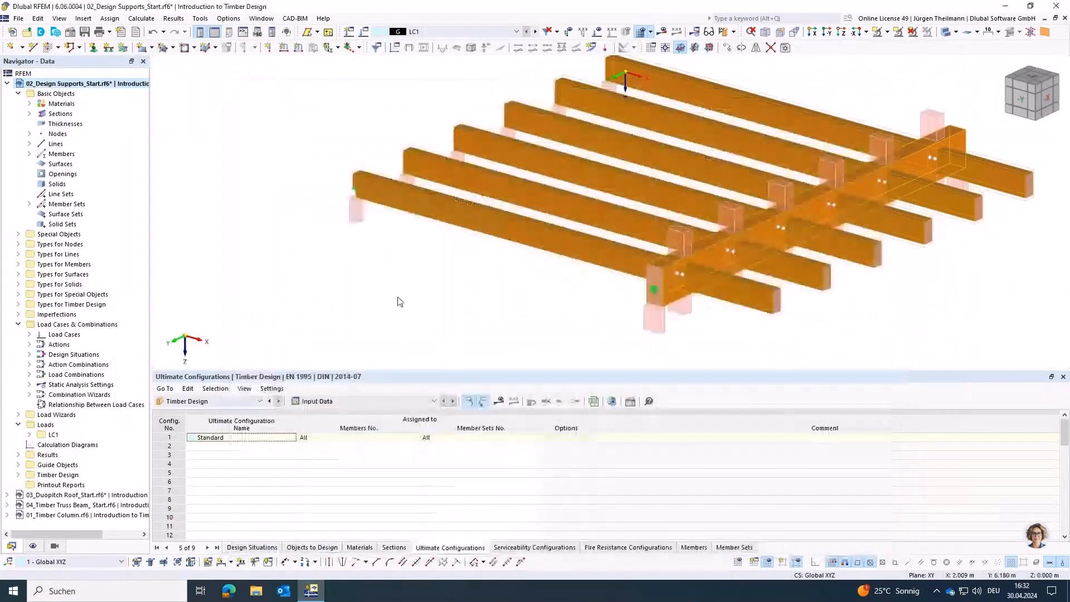
scroll(382, 281, "up", 5)
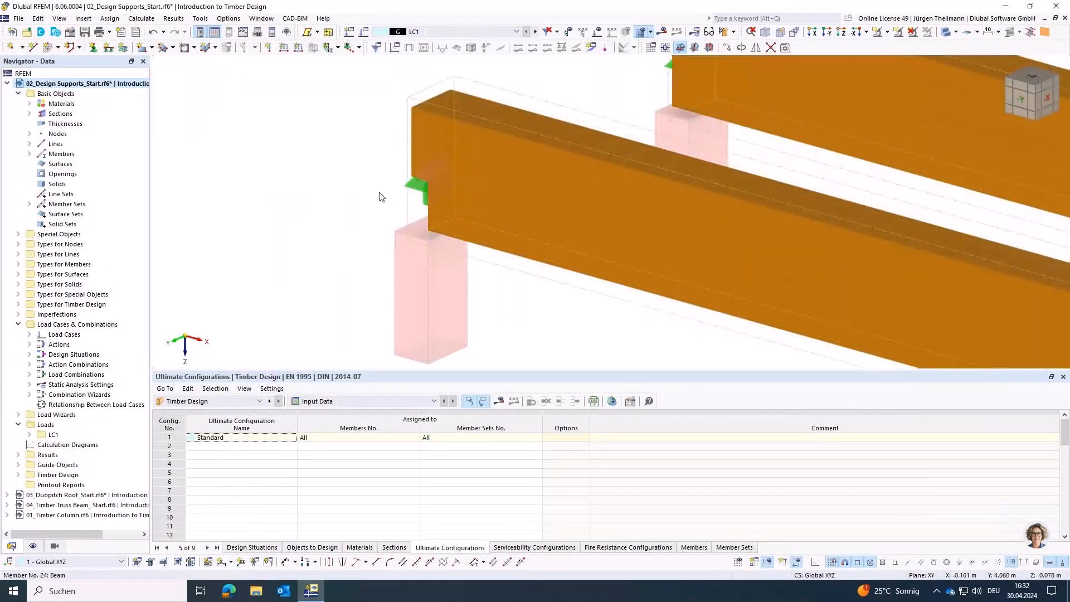
scroll(392, 226, "down", 6)
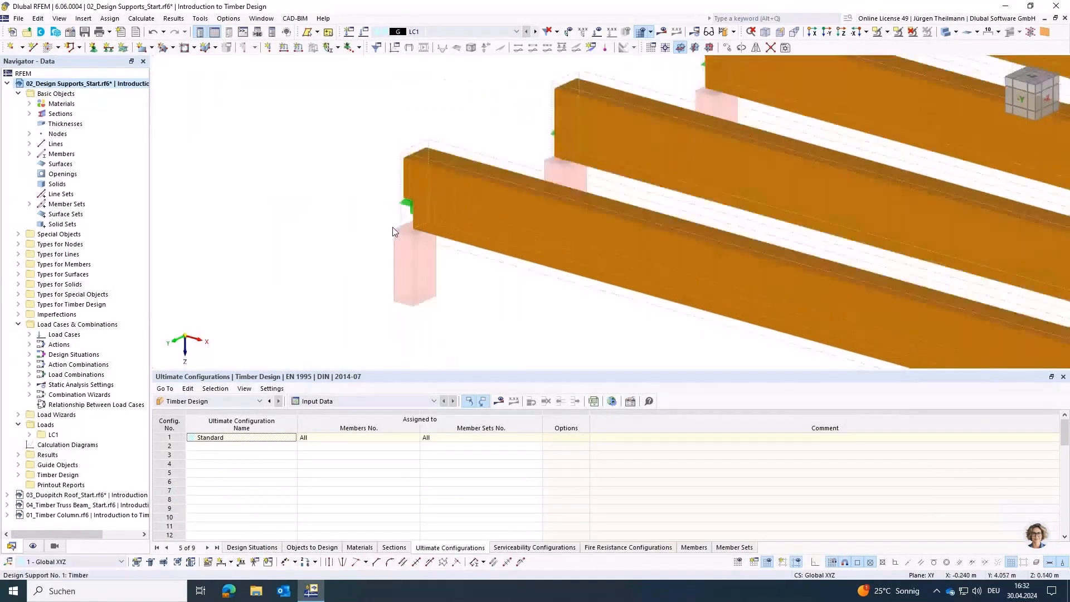
- Recalculate the timber design and examine the notch-at-support shear check and the design support error for member set 1
left_click(726, 34)
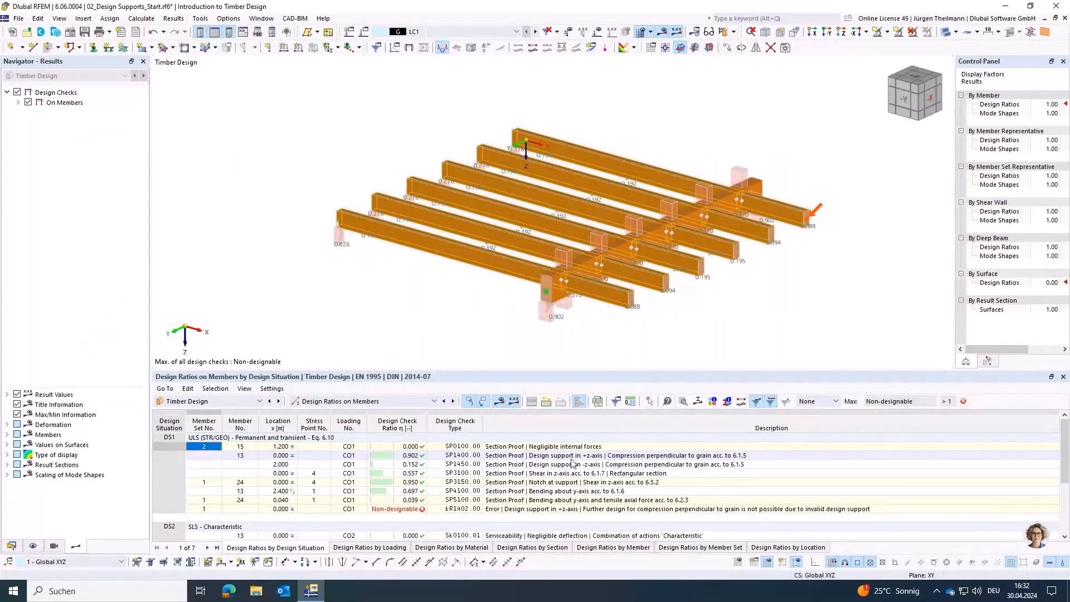
left_click(510, 484)
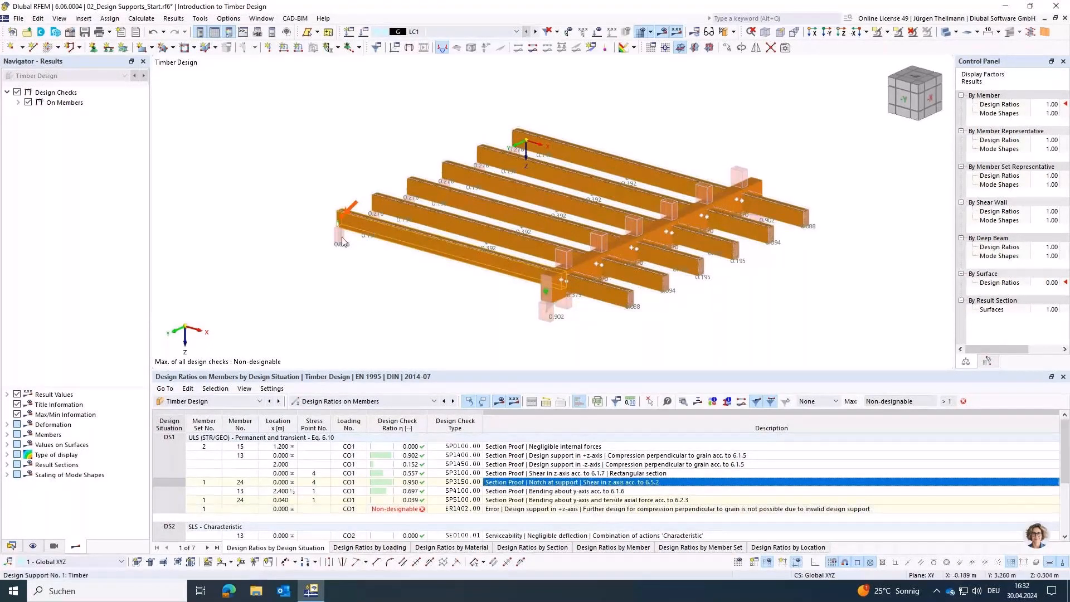
left_click(778, 511)
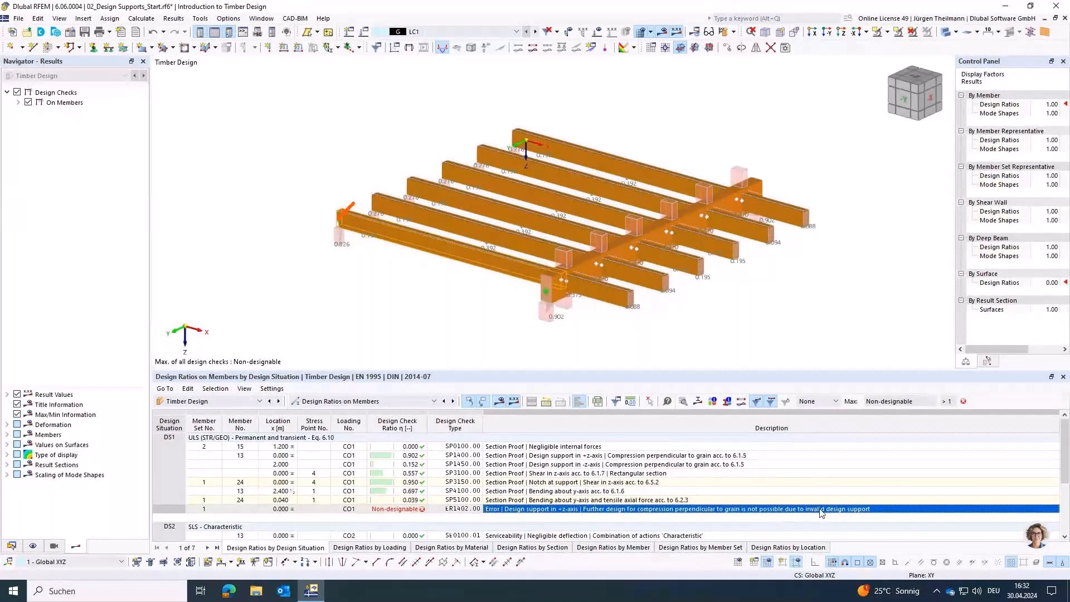
left_click(501, 483)
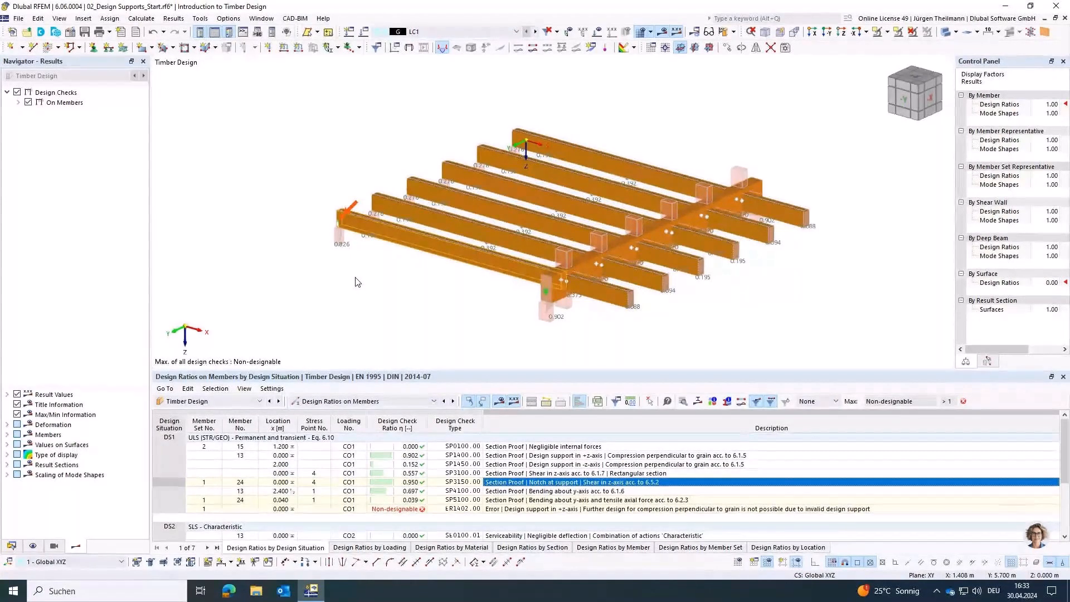
- Switch to the 03_Duopitch Roof_Start model
left_click(11, 546)
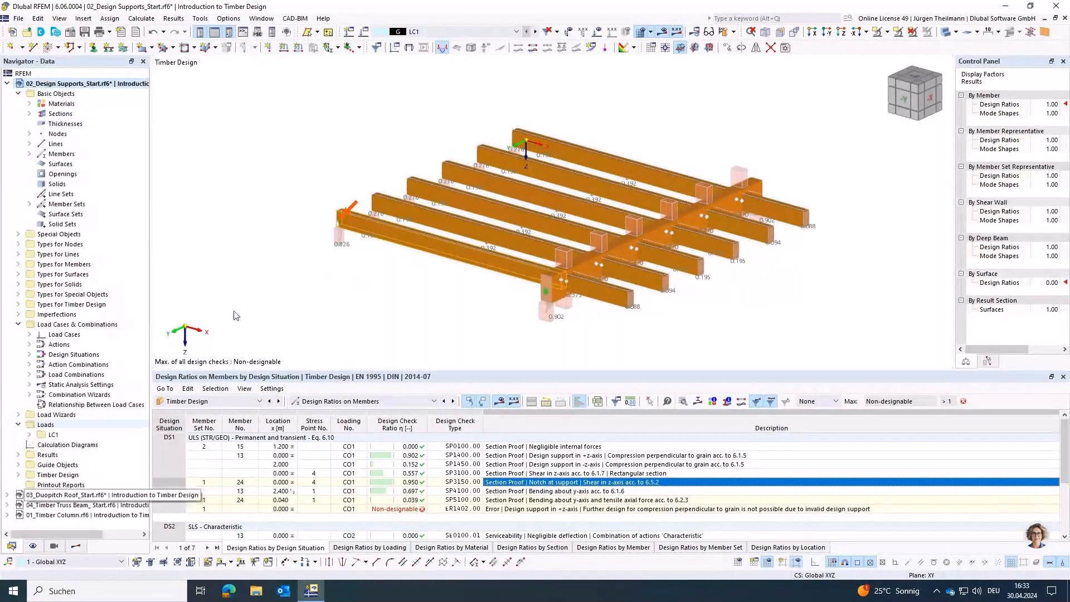
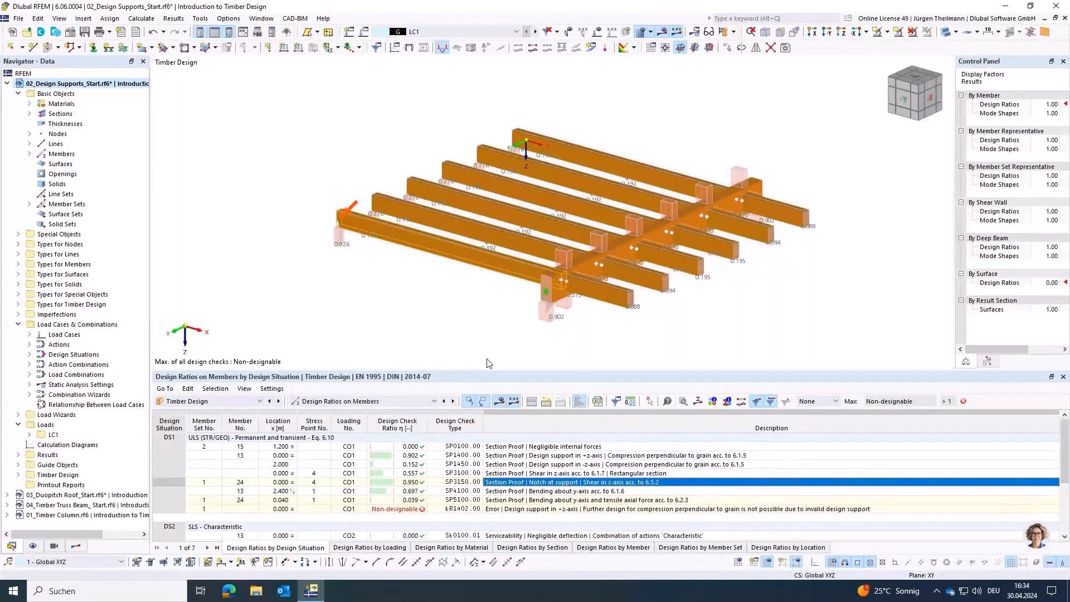
left_click(8, 83)
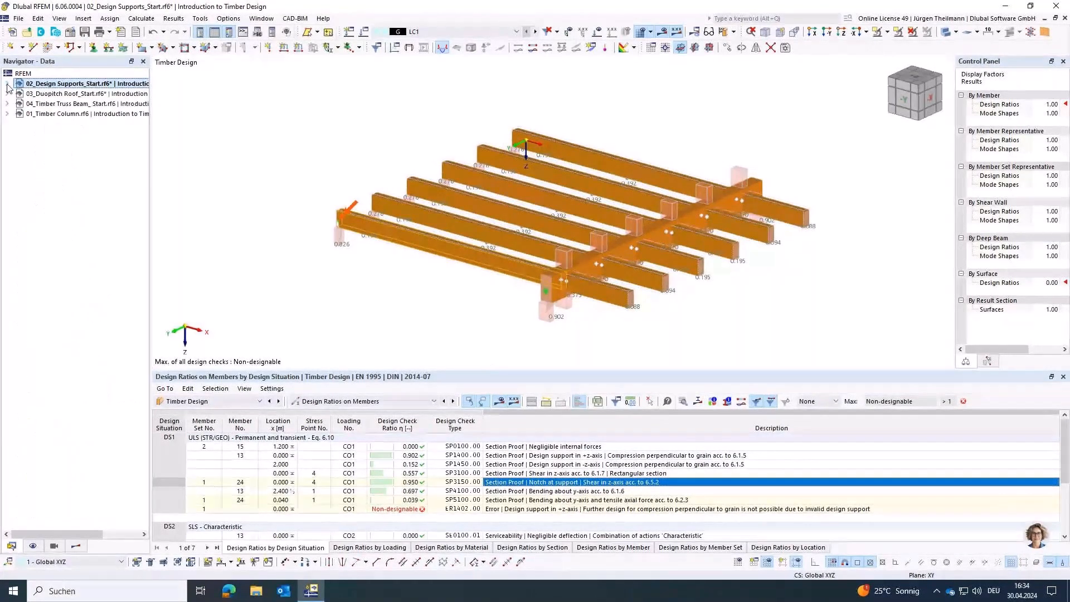
double_click(55, 95)
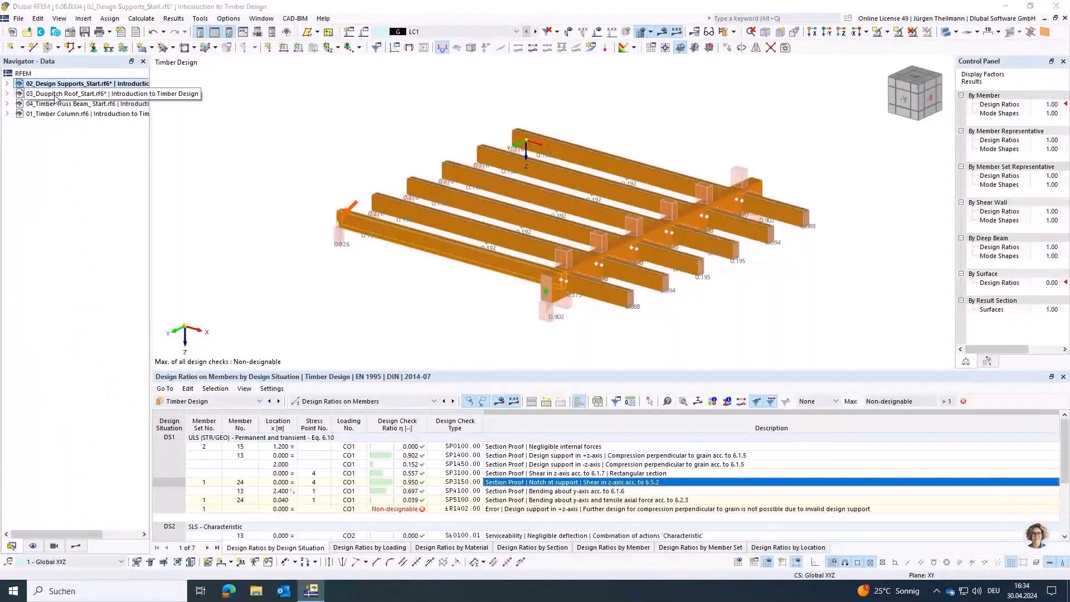
double_click(56, 95)
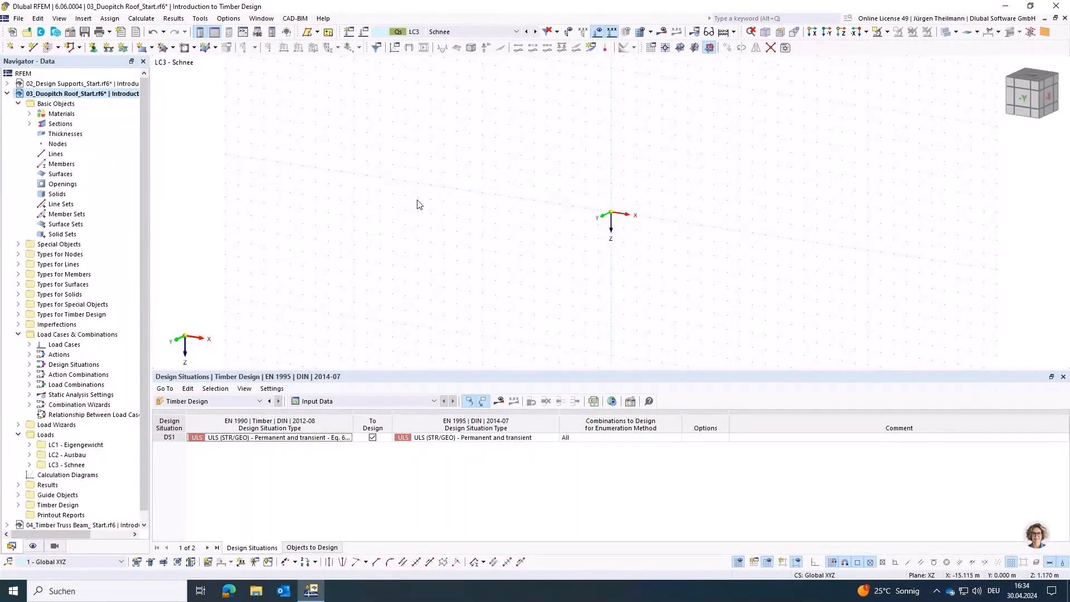
- Examine the duopitch roof model's predefined material, sections, load cases and load combinations
left_click(29, 113)
left_click(29, 134)
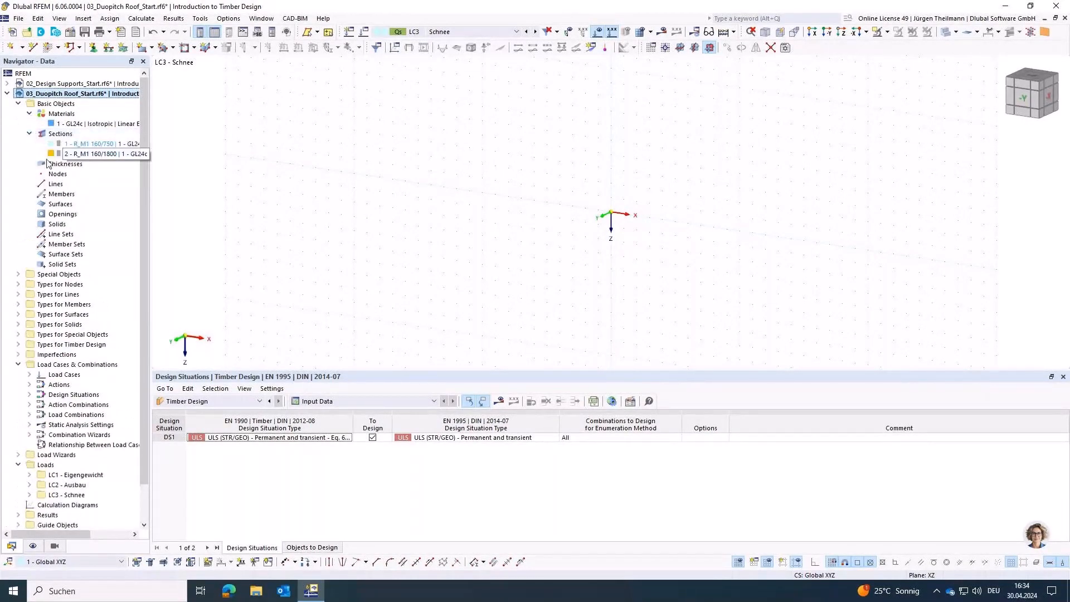
left_click(496, 31)
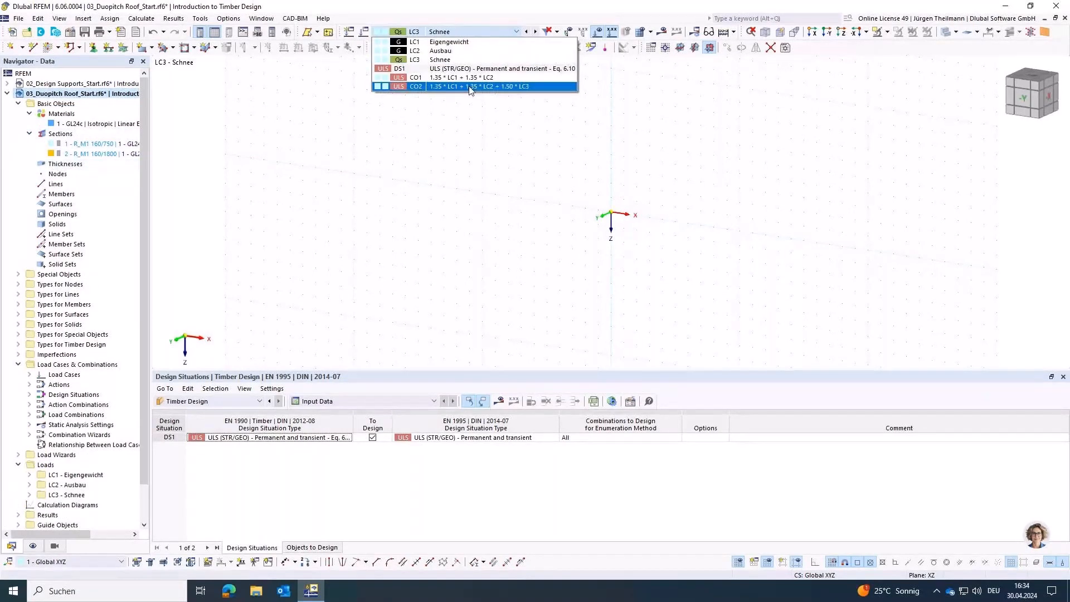
left_click(512, 33)
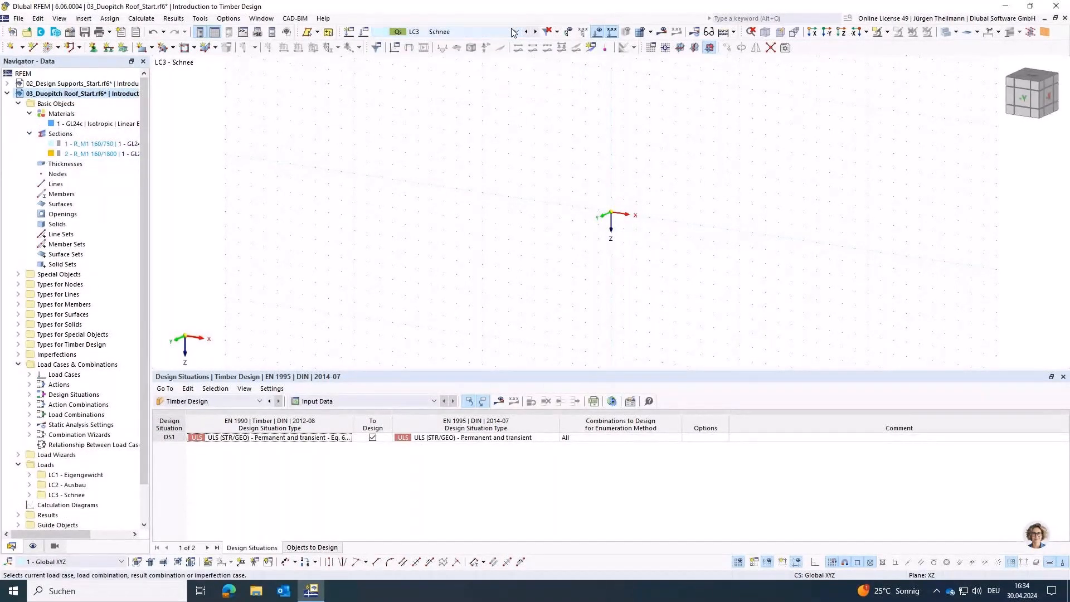
middle_click_drag(520, 285, 396, 272)
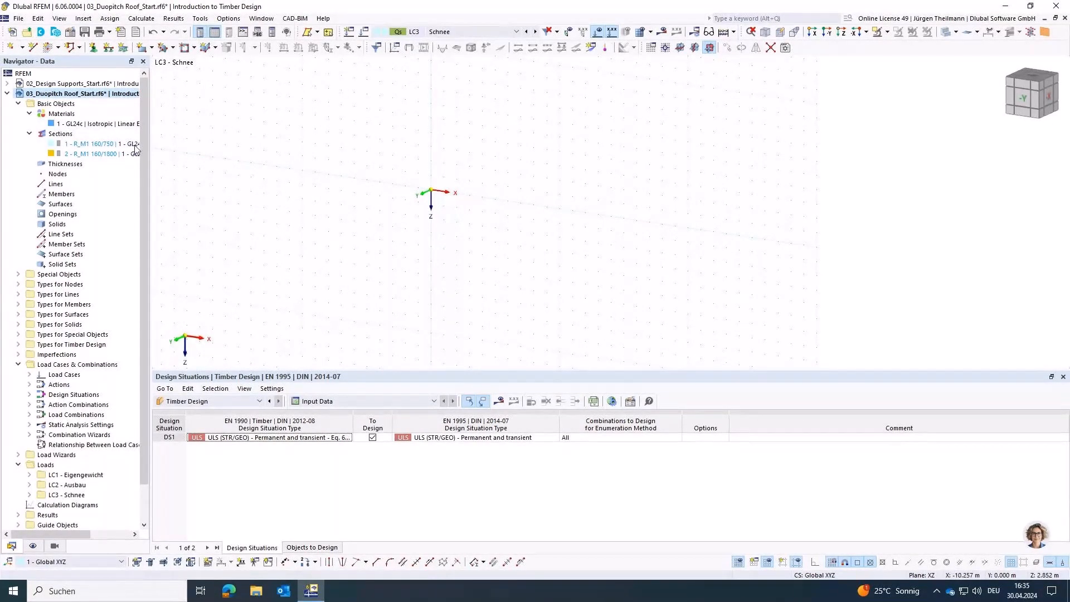
- Start a new single member of type Beam and open its section settings
left_click(58, 47)
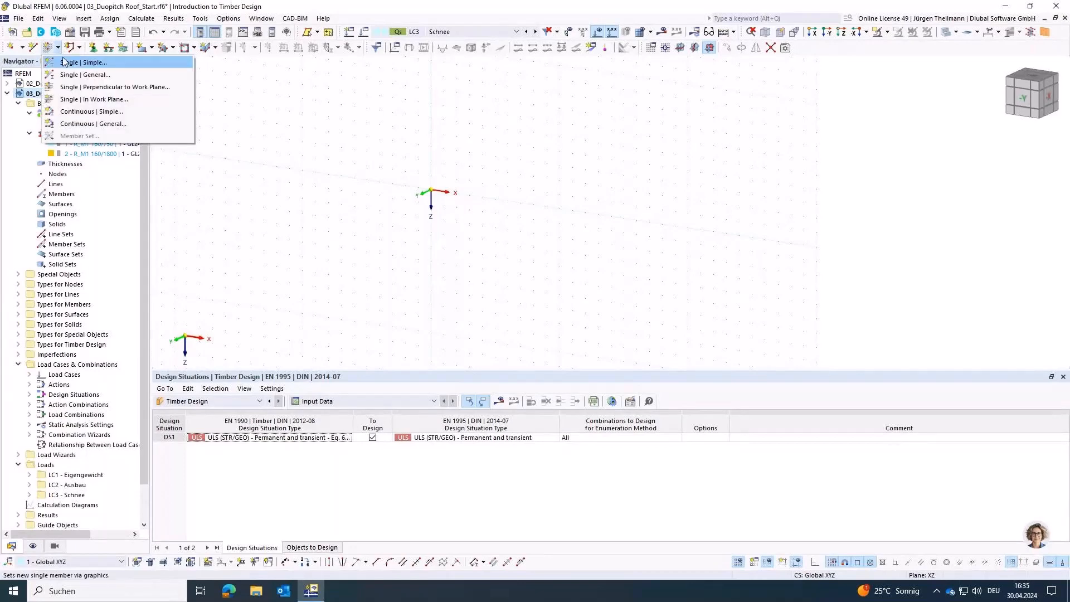
left_click(64, 68)
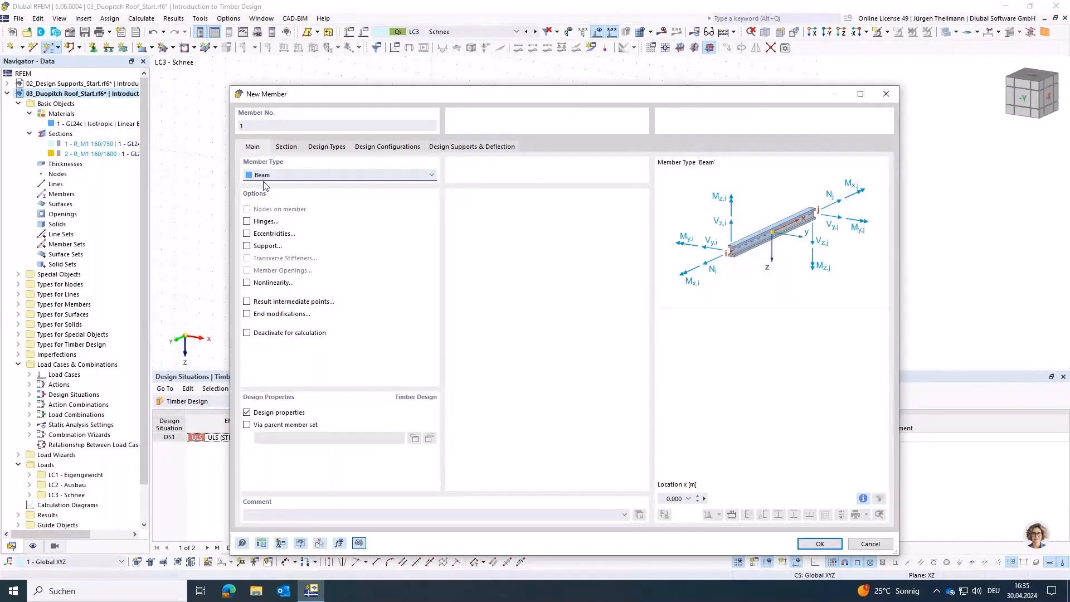
left_click(287, 147)
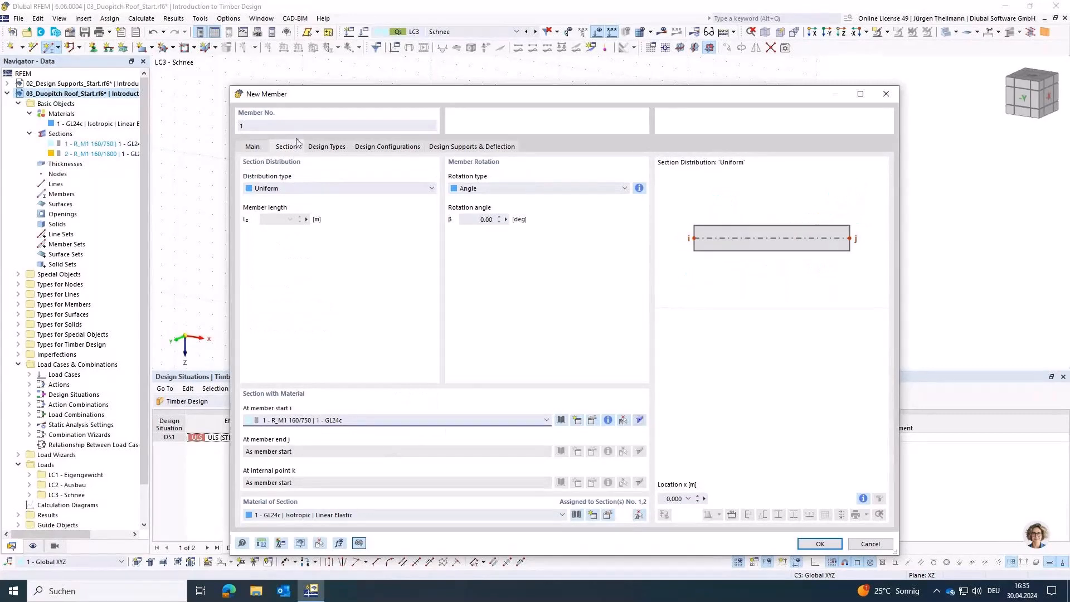
- Preview the Linear and Tapered at start of member section distributions for the new member
left_click(265, 189)
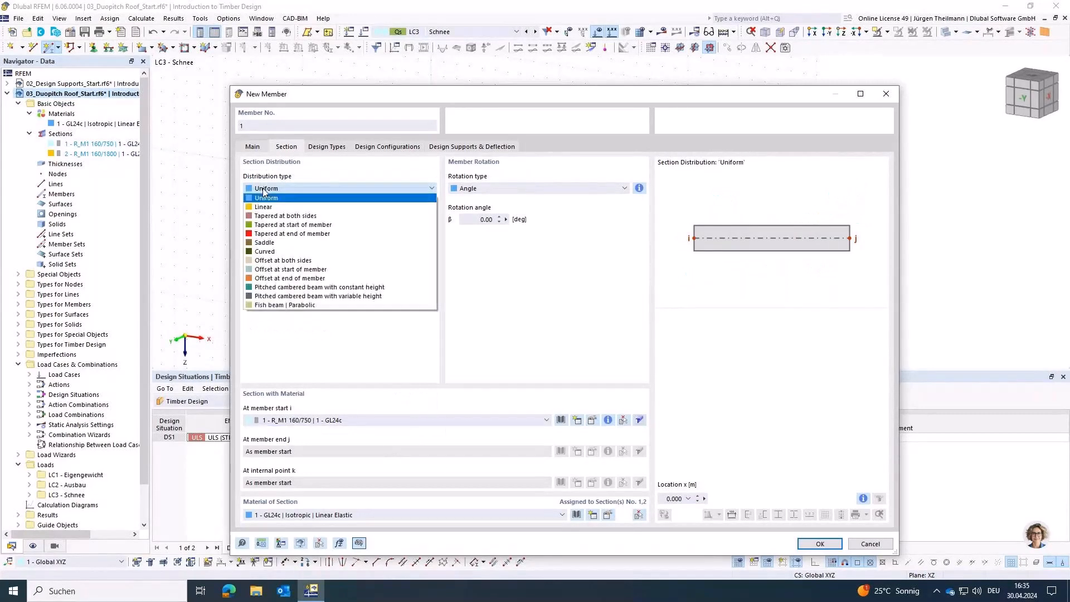
left_click(284, 207)
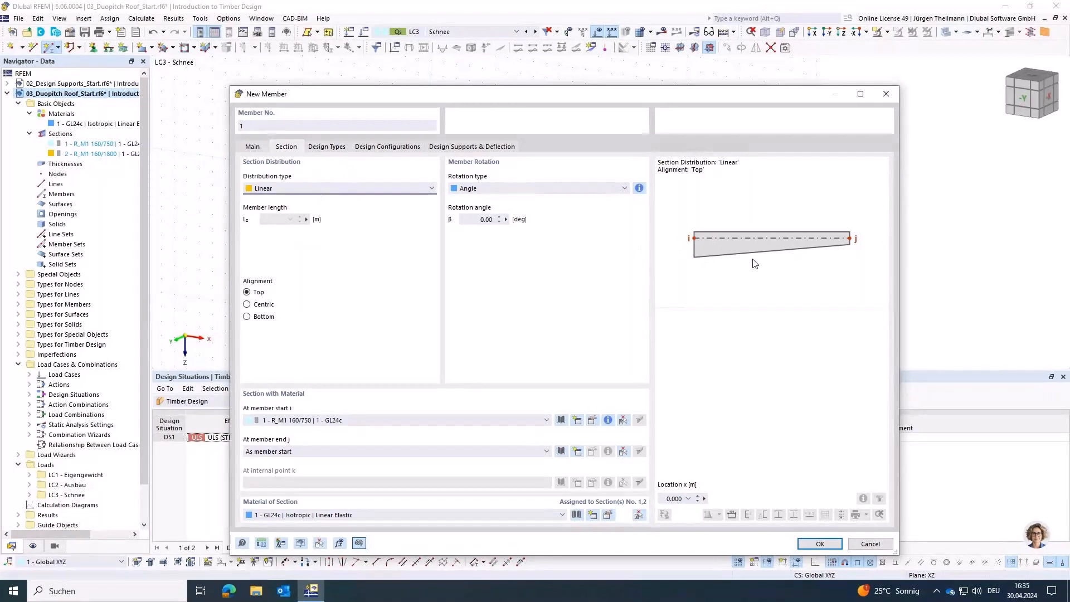
left_click(360, 189)
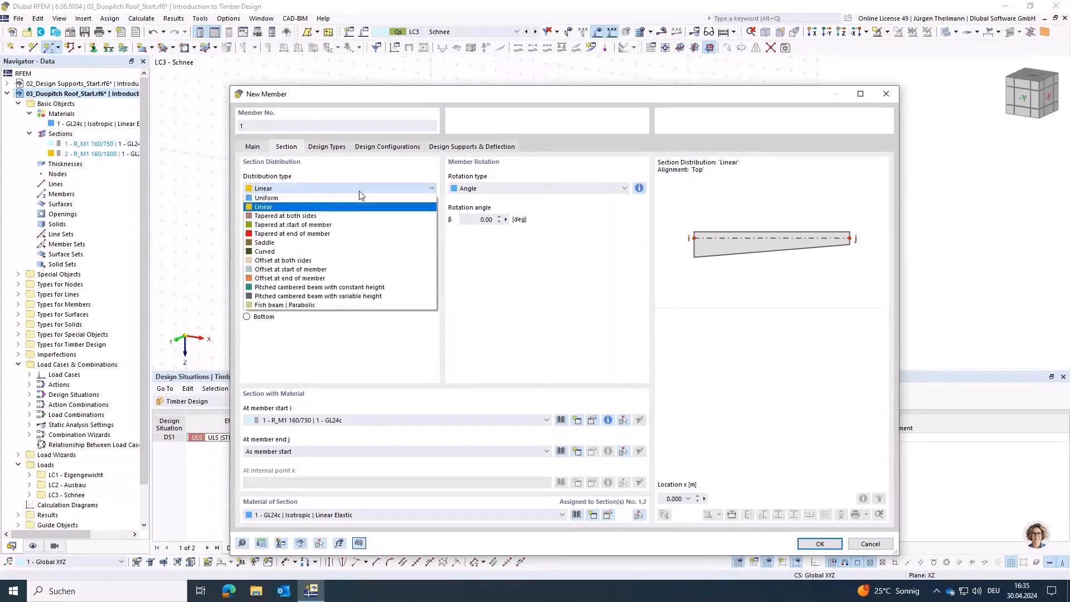
left_click(353, 225)
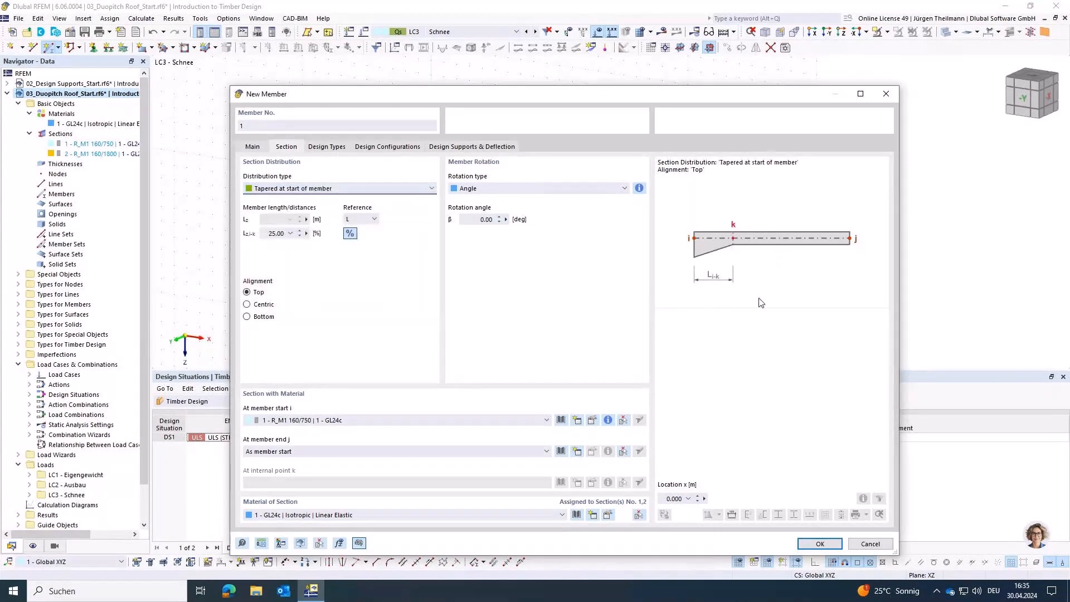
- Set the new member's section distribution to Saddle with Bottom alignment
left_click(390, 189)
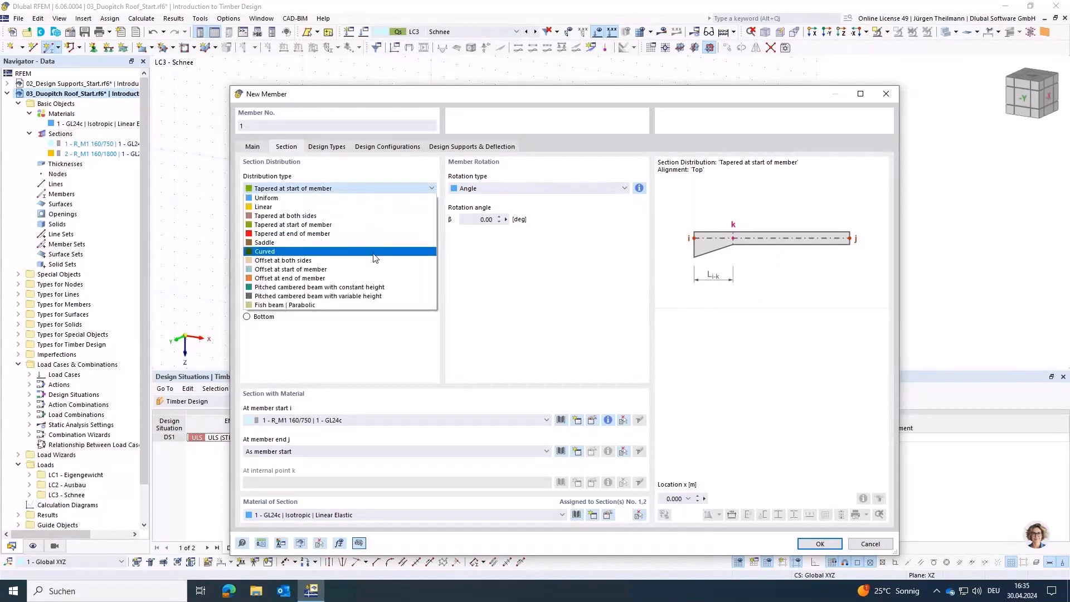
left_click(375, 243)
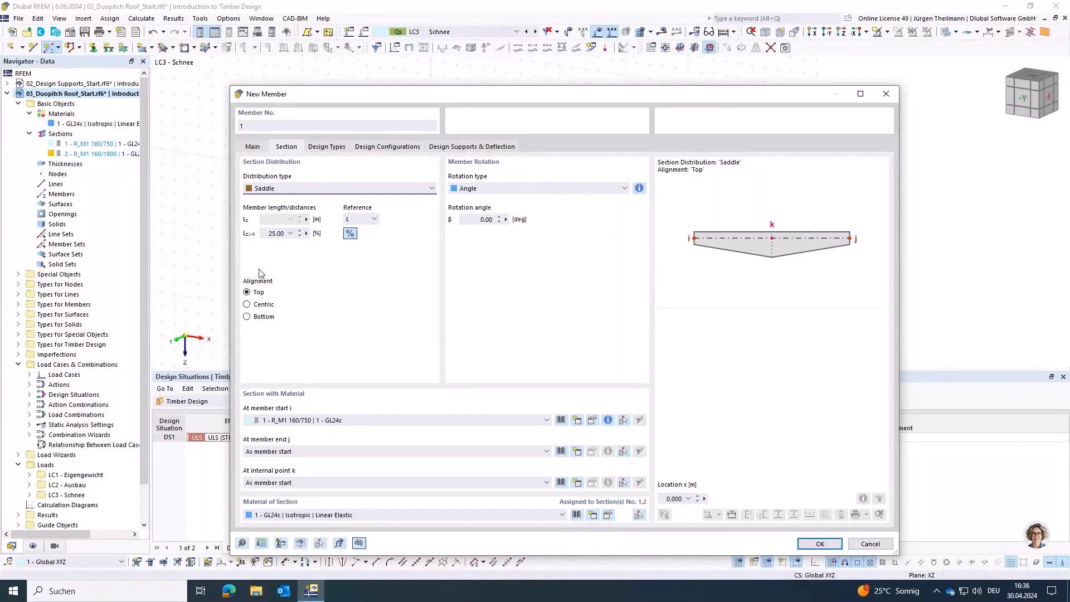
left_click(247, 304)
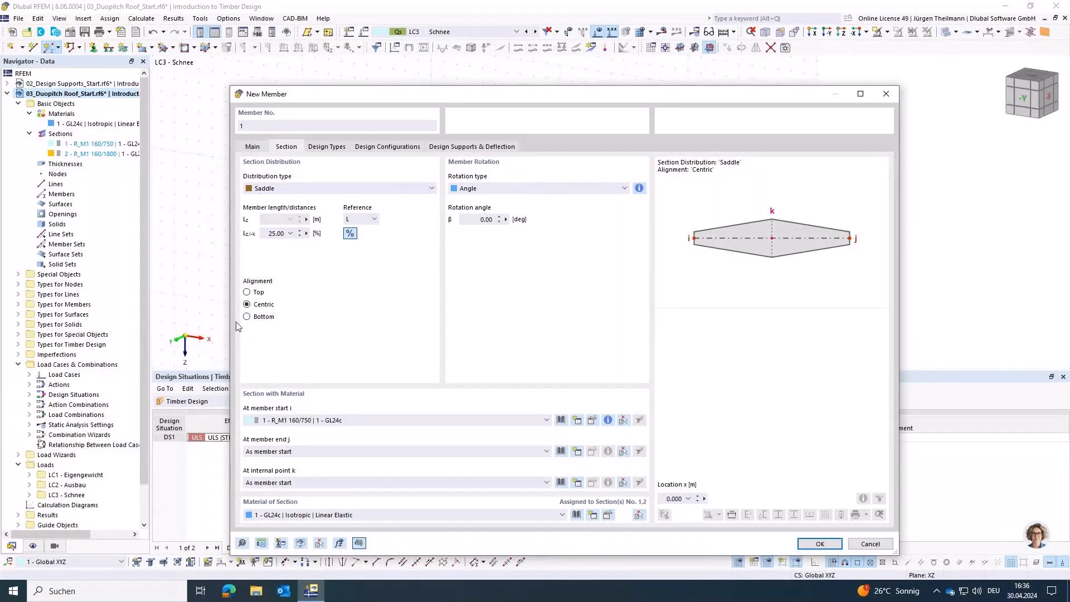
left_click(246, 316)
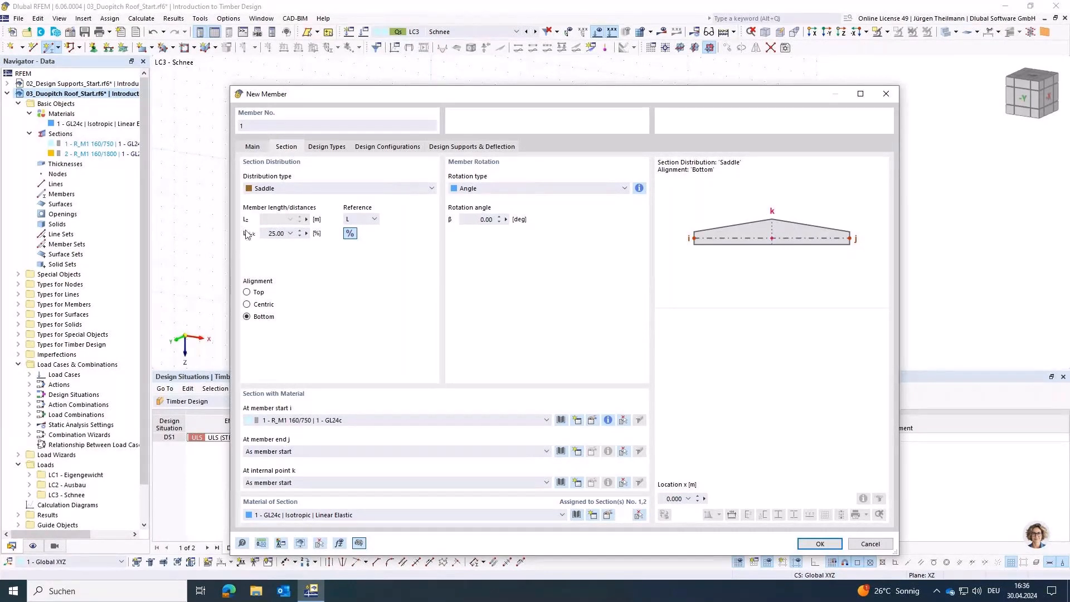
- Set the saddle beam's distance to internal point k to 50 % and assign section R_M1 160/1800 at that point
left_click(268, 234)
key("Delete")
type("0")
key("Tab")
left_click(291, 482)
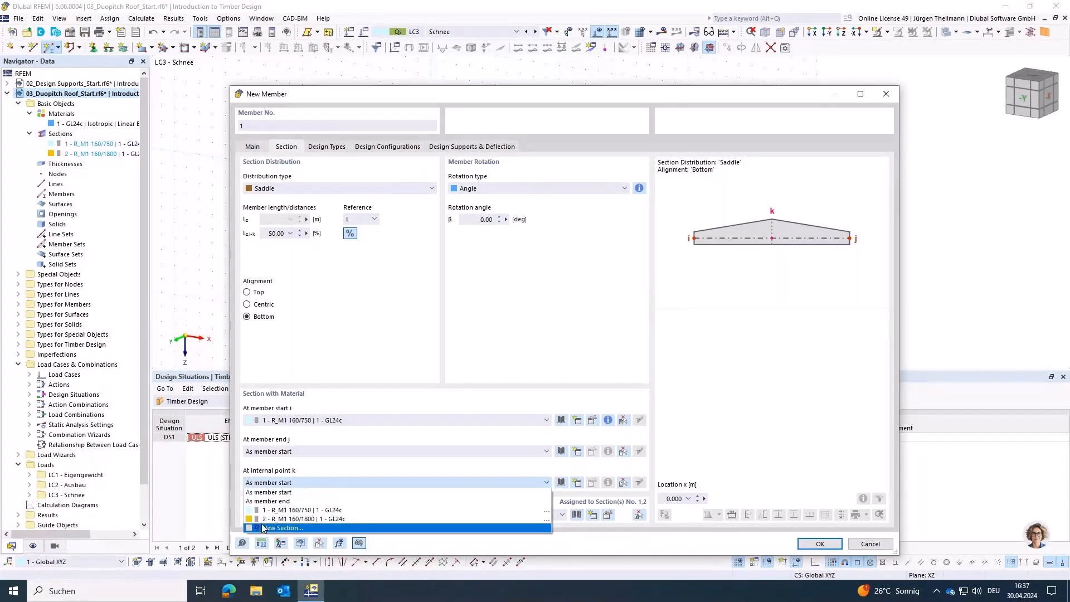
left_click(284, 519)
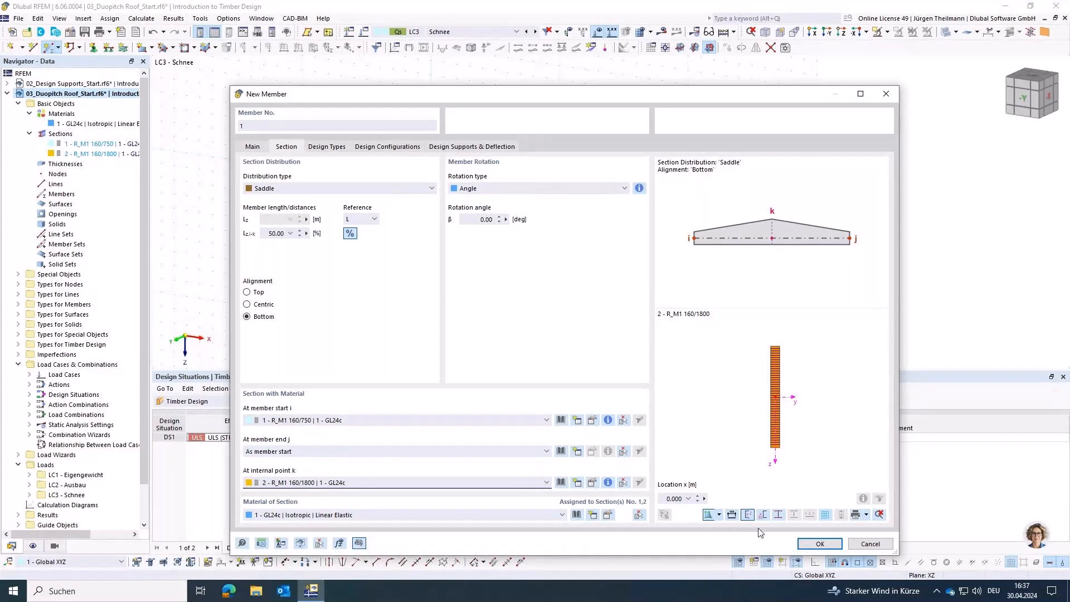
- Place the saddle beam as a single member from the origin to X = 24 m, Y = 0, Z = 0
left_click(820, 544)
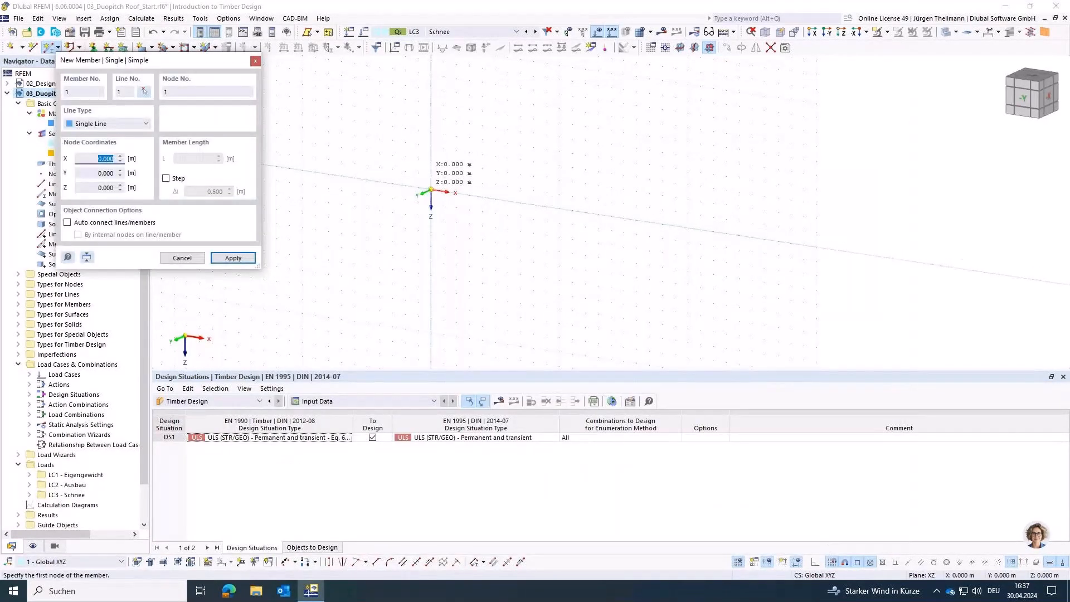
left_click(431, 190)
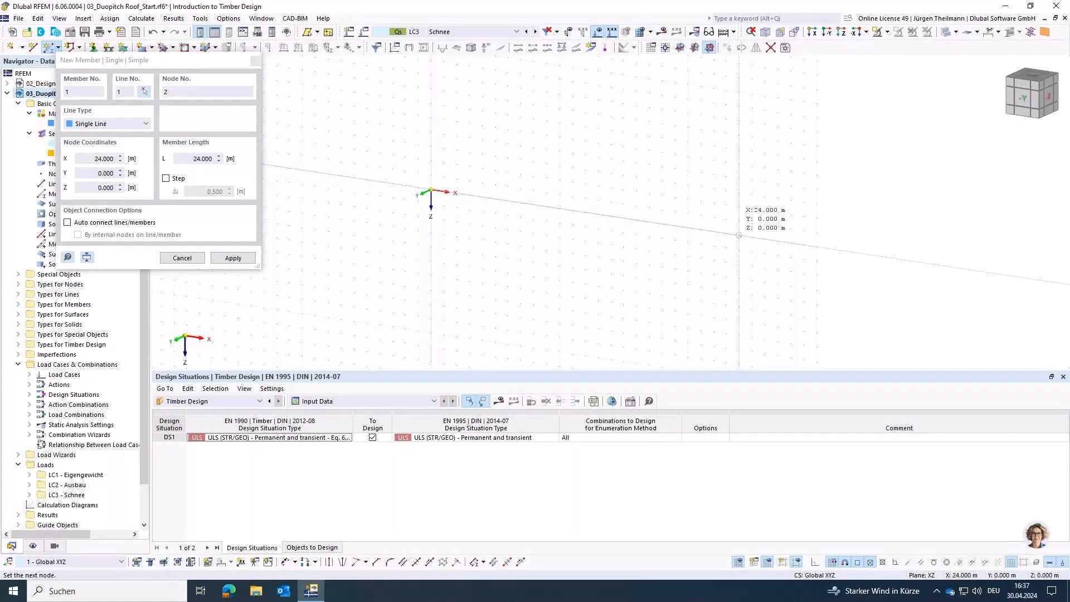
left_click(739, 235)
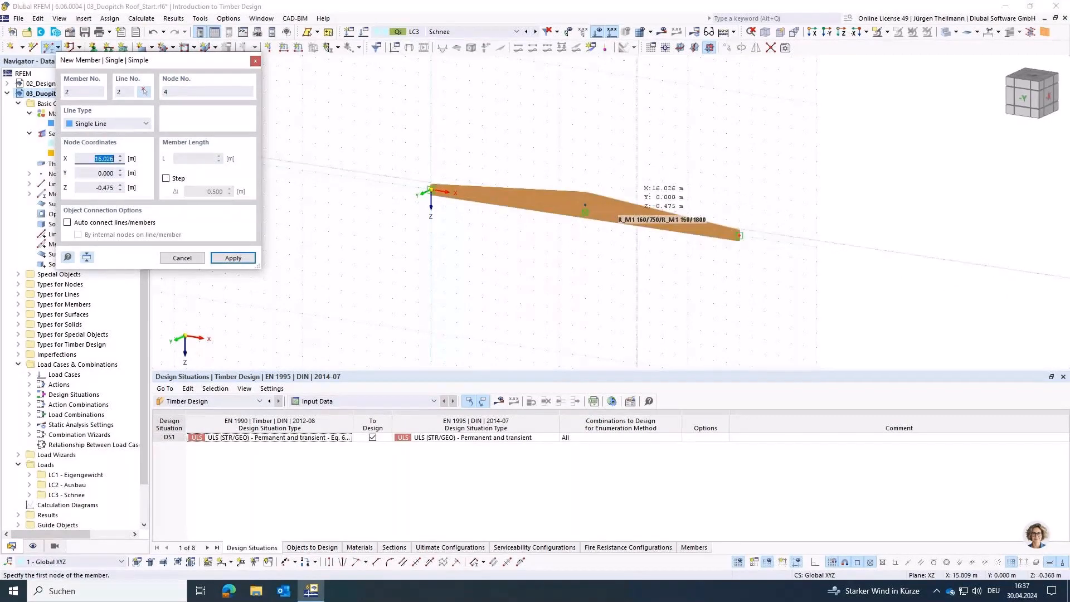
scroll(604, 231, "up", 2)
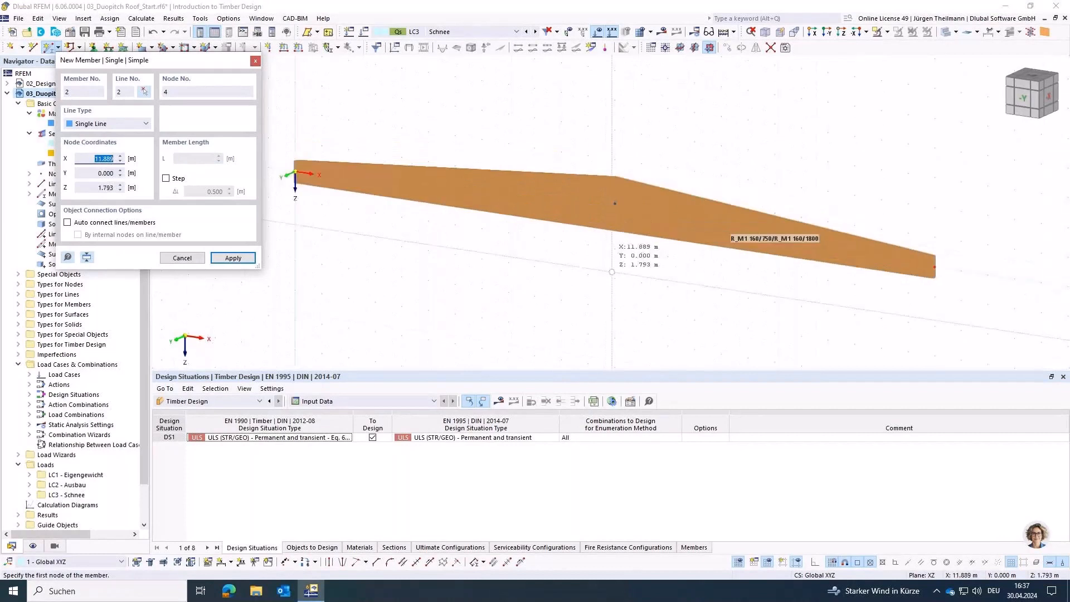
key("Escape")
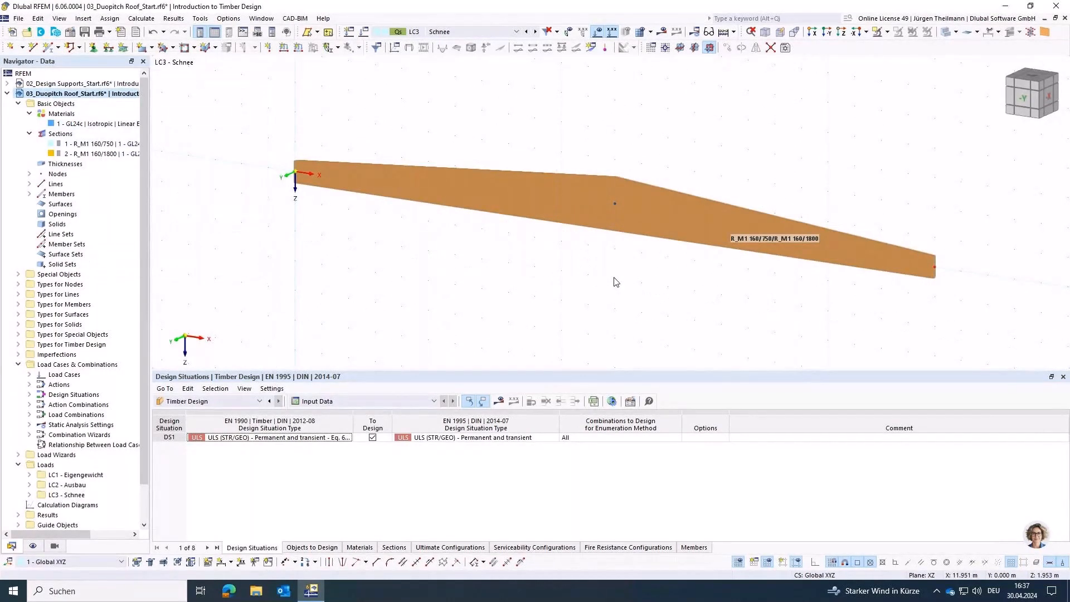
- Add five evenly spaced intermediate nodes along the saddle beam as 'On Member' nodes without dividing the member
right_click(544, 201)
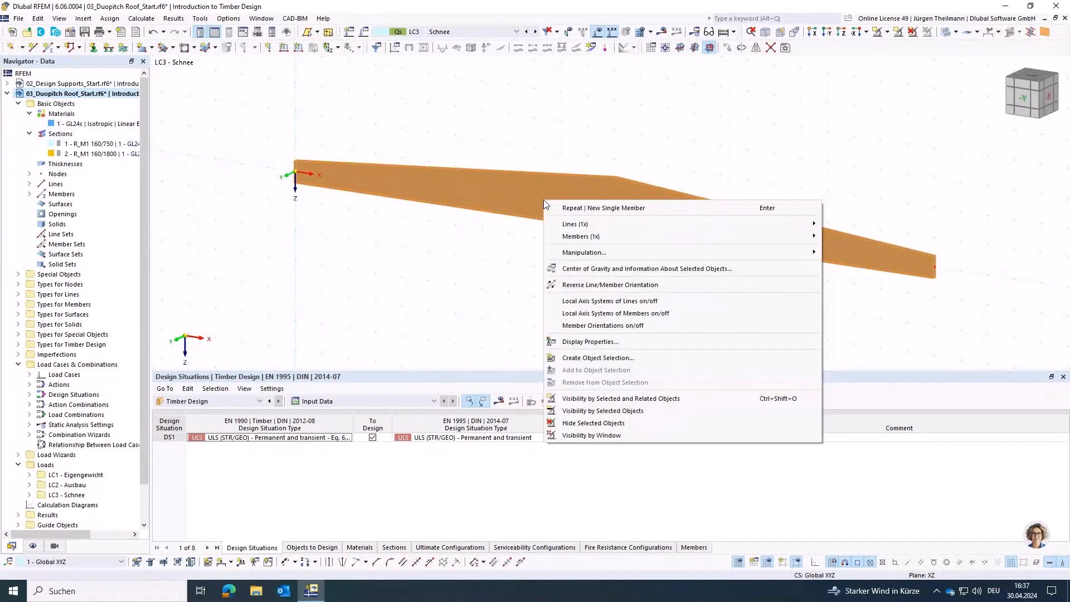
mouse_move(581, 236)
mouse_move(909, 328)
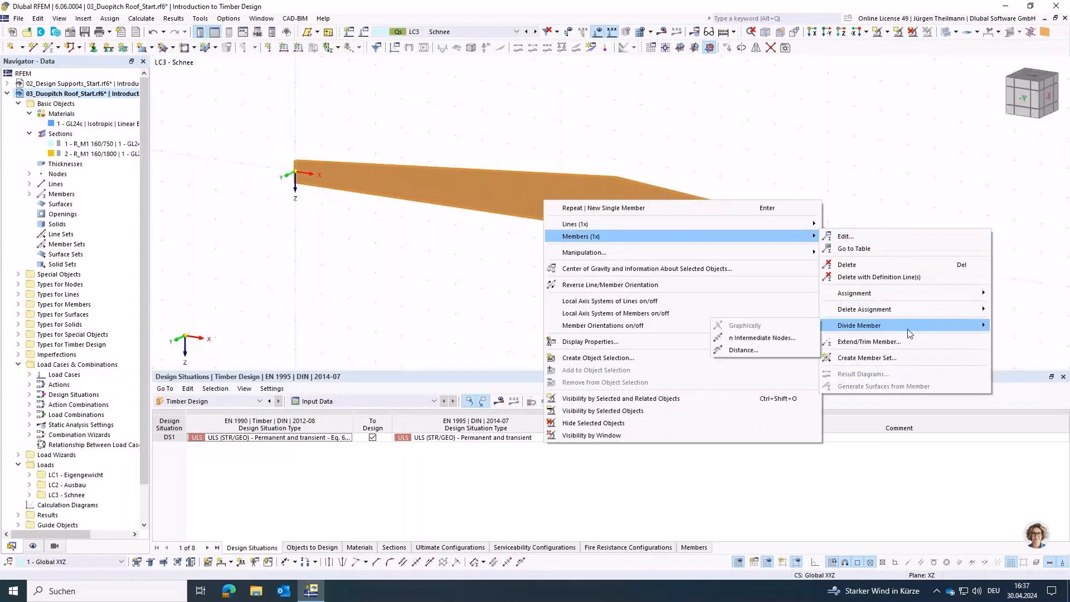
left_click(783, 344)
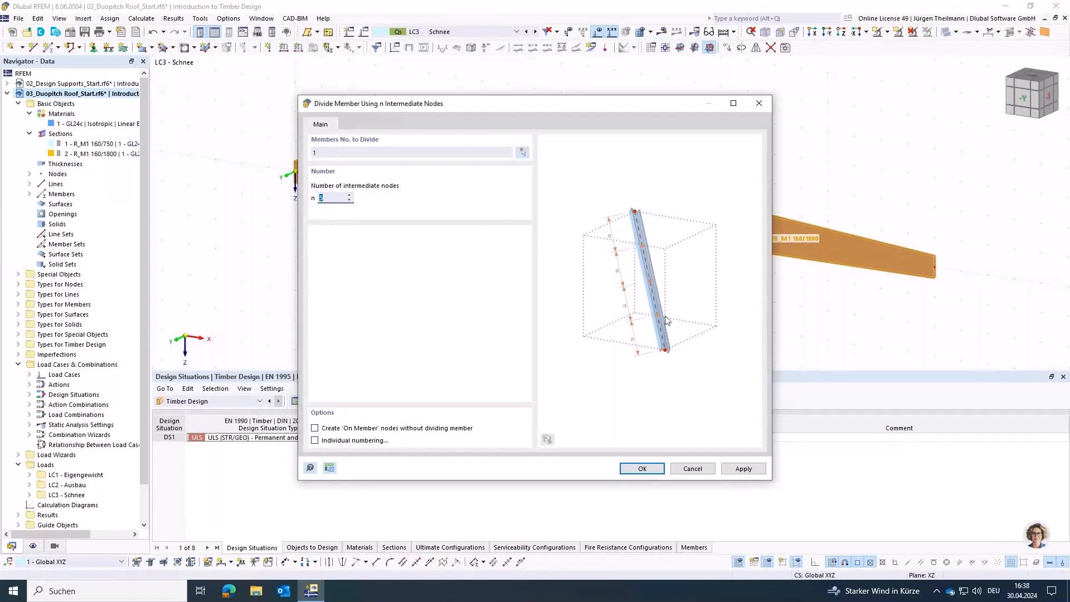
left_click(315, 428)
left_click(642, 468)
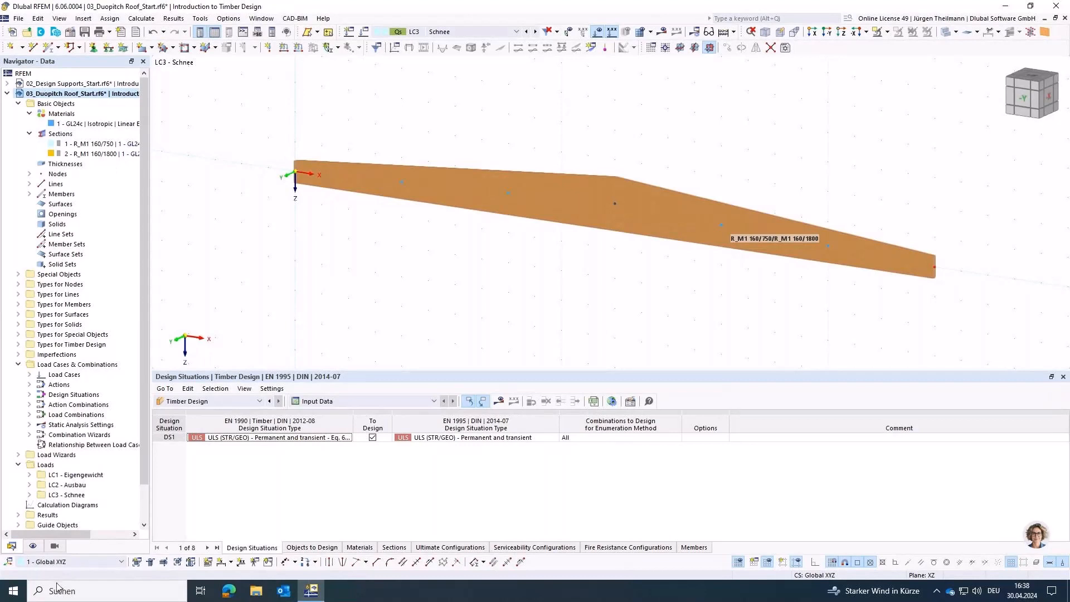
- Bring up the display settings for the model's objects
left_click(33, 546)
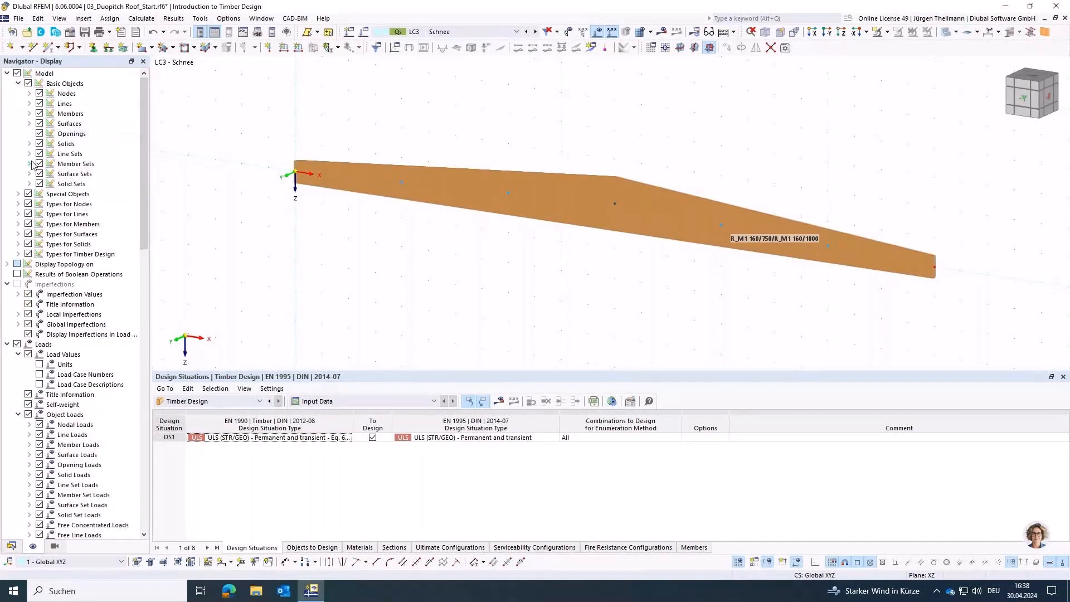
- Hide the members' section name labels in the display settings, briefly trying the material name labels, and return to the model data tree
left_click(30, 113)
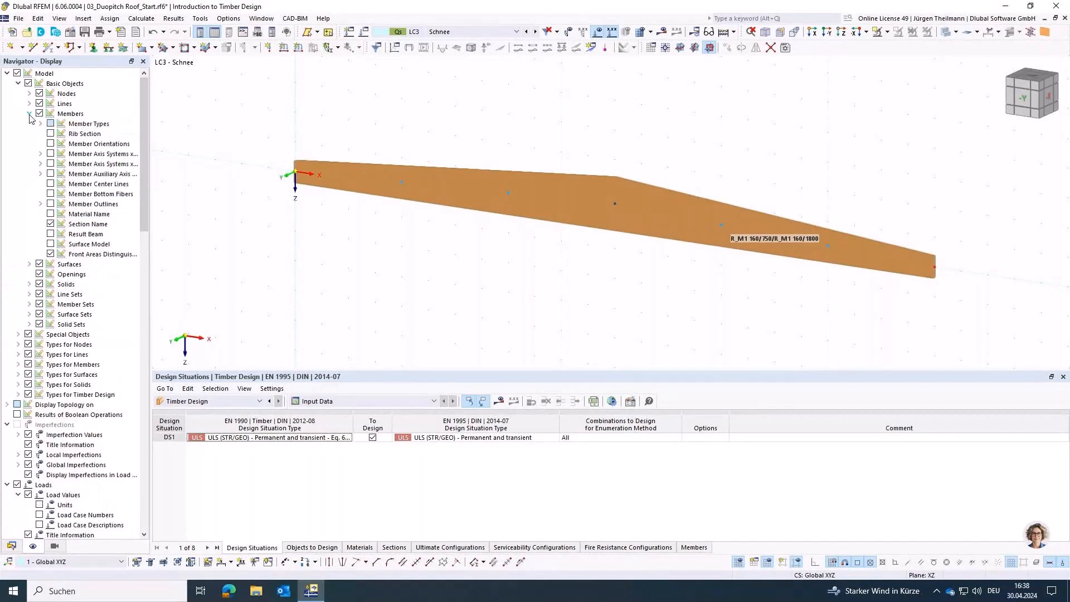
left_click(51, 223)
left_click(51, 224)
left_click(50, 224)
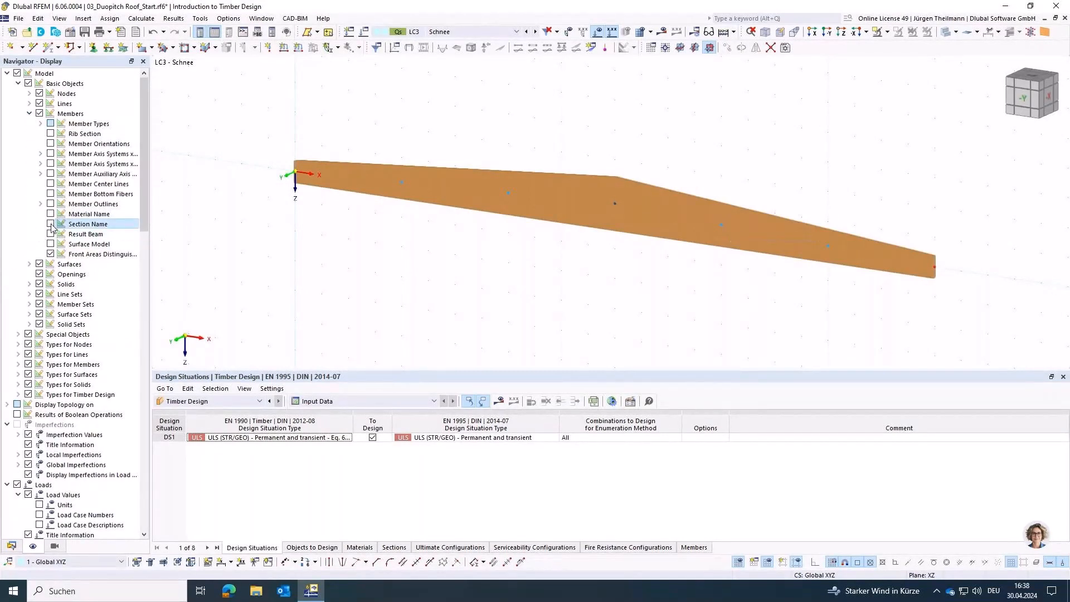
left_click(50, 214)
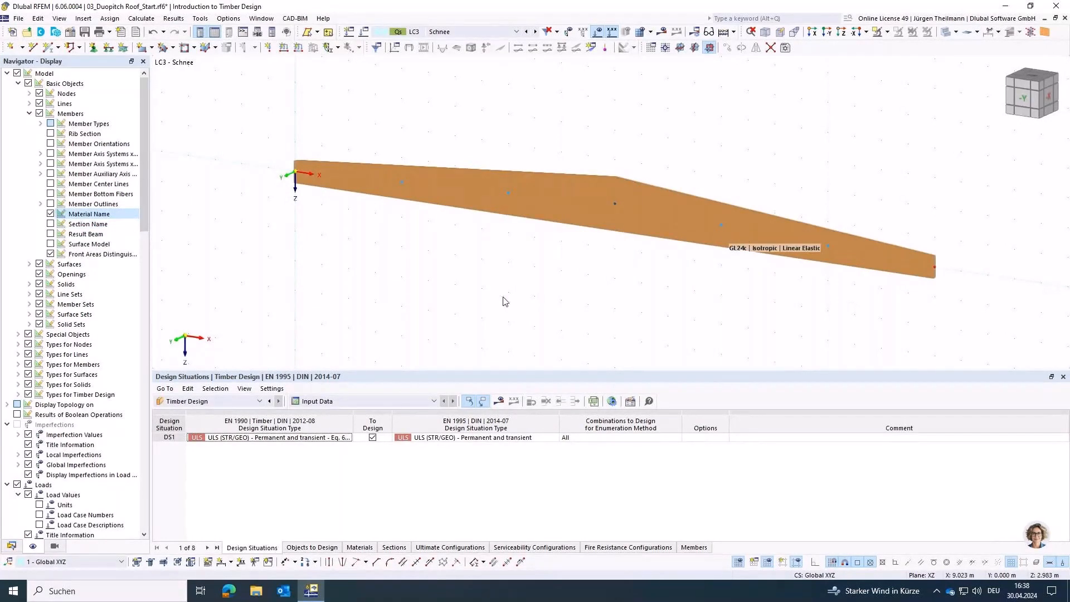
left_click(51, 225)
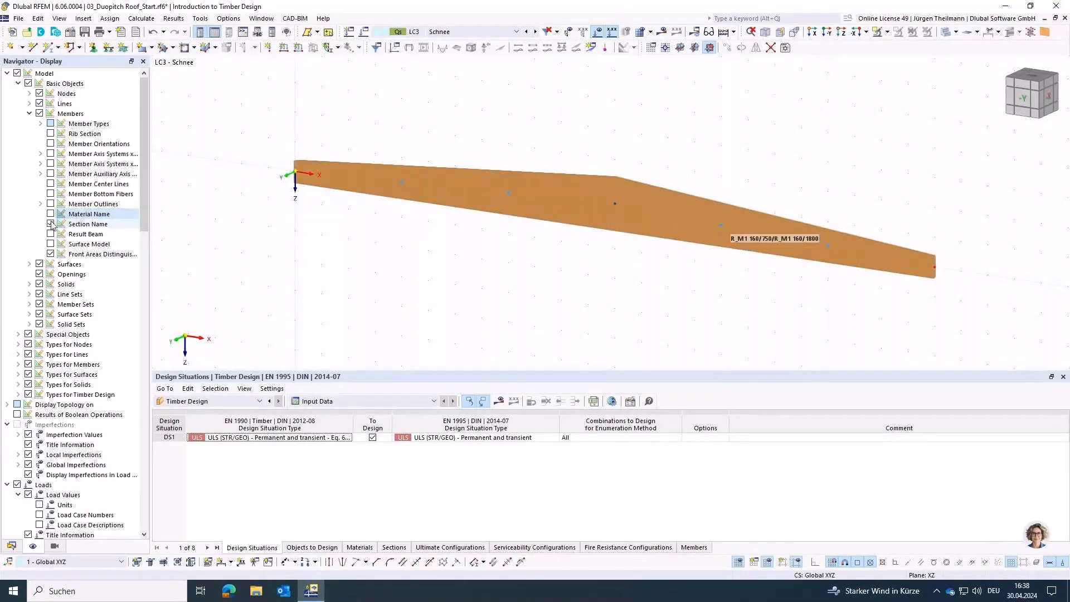
left_click(51, 225)
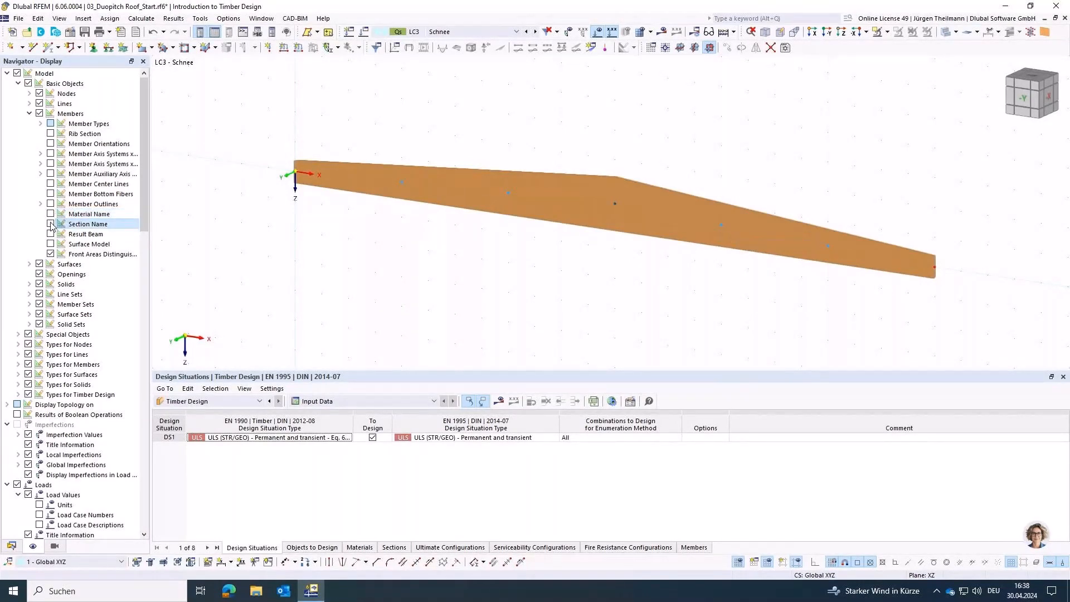
left_click(11, 546)
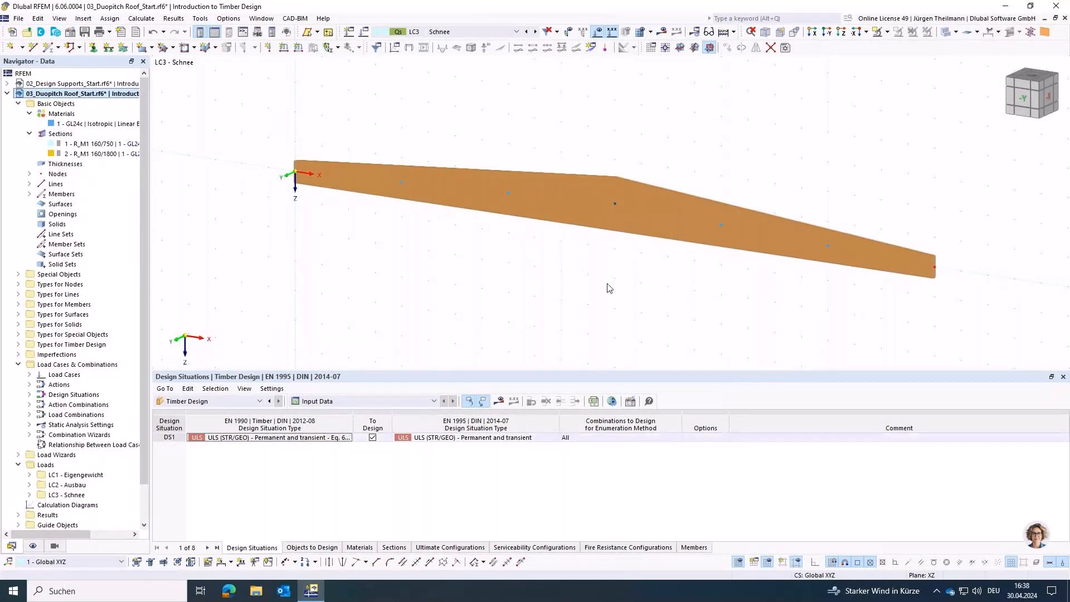
- Open the duopitch beam member for editing and start a new effective lengths definition in its design types
double_click(569, 199)
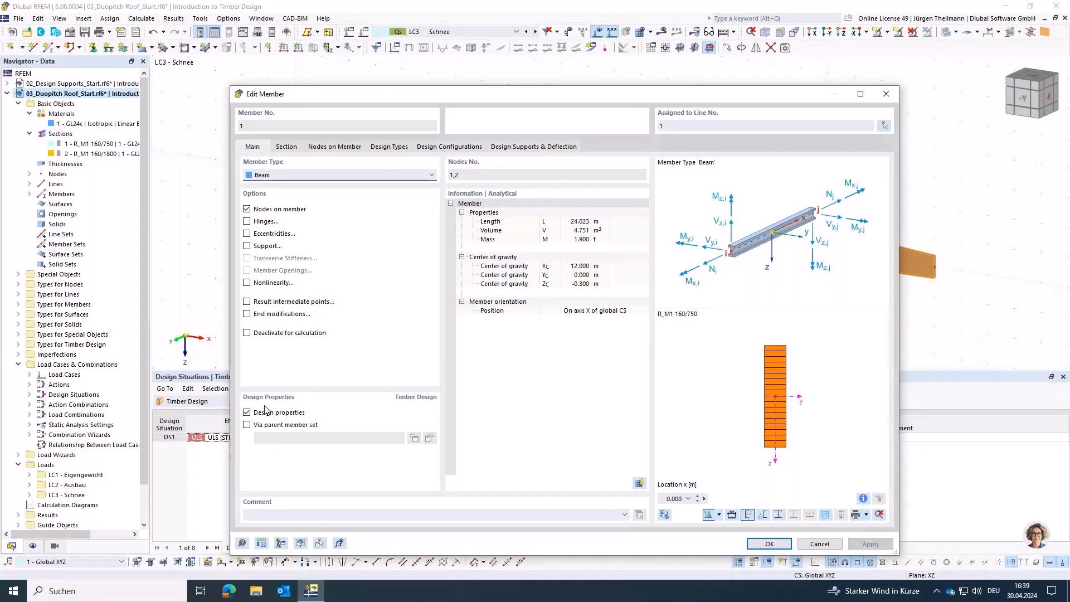
left_click(390, 147)
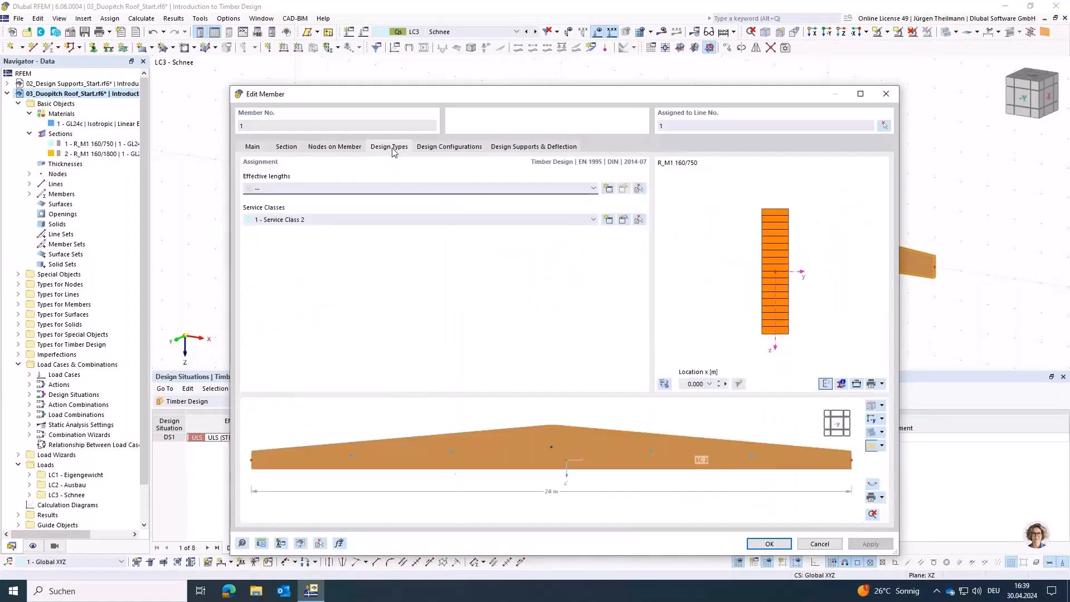
left_click(609, 191)
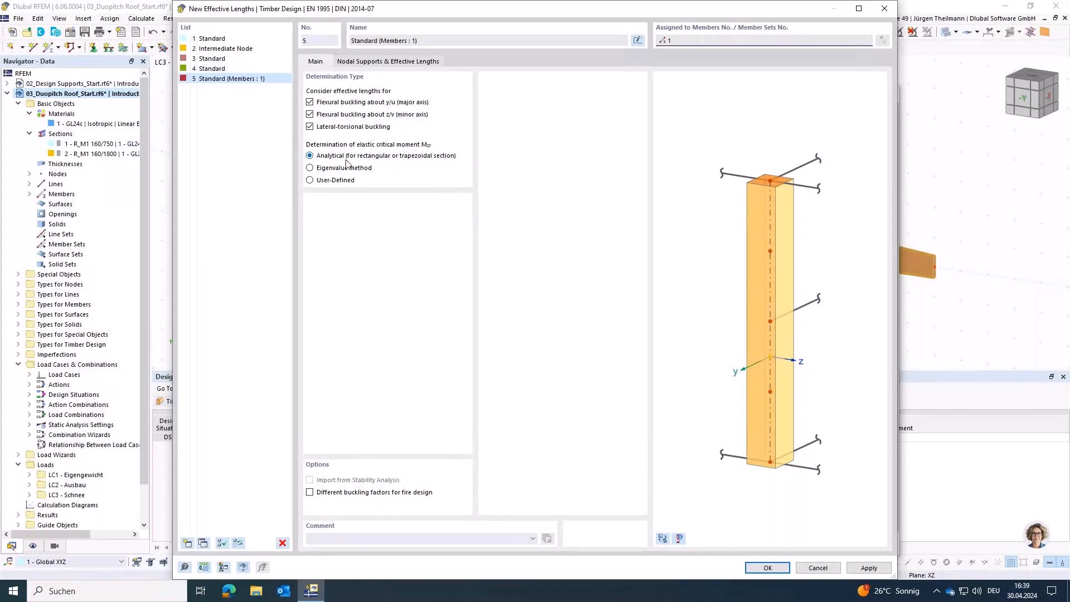
- Try the user-defined elastic critical moment, opening its value for editing, and restore the analytical determination
left_click(310, 180)
left_click(420, 63)
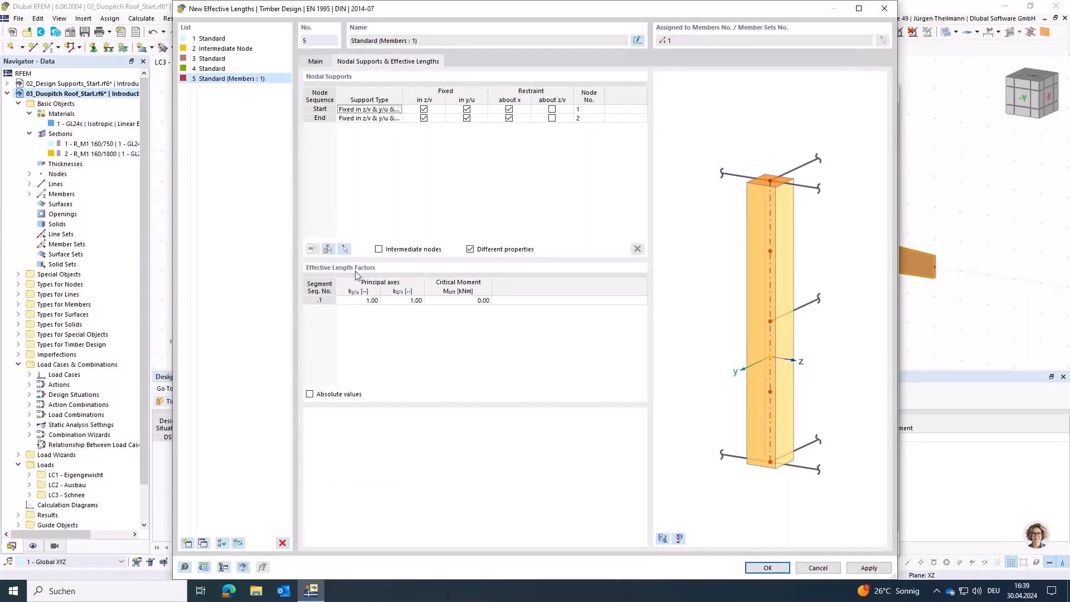
double_click(469, 300)
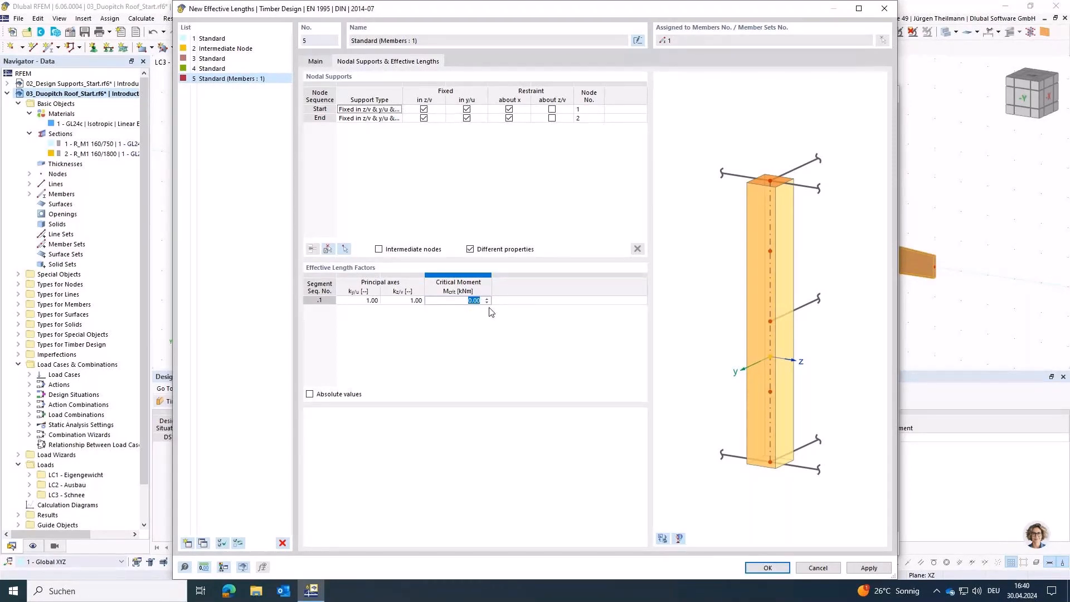
left_click(308, 63)
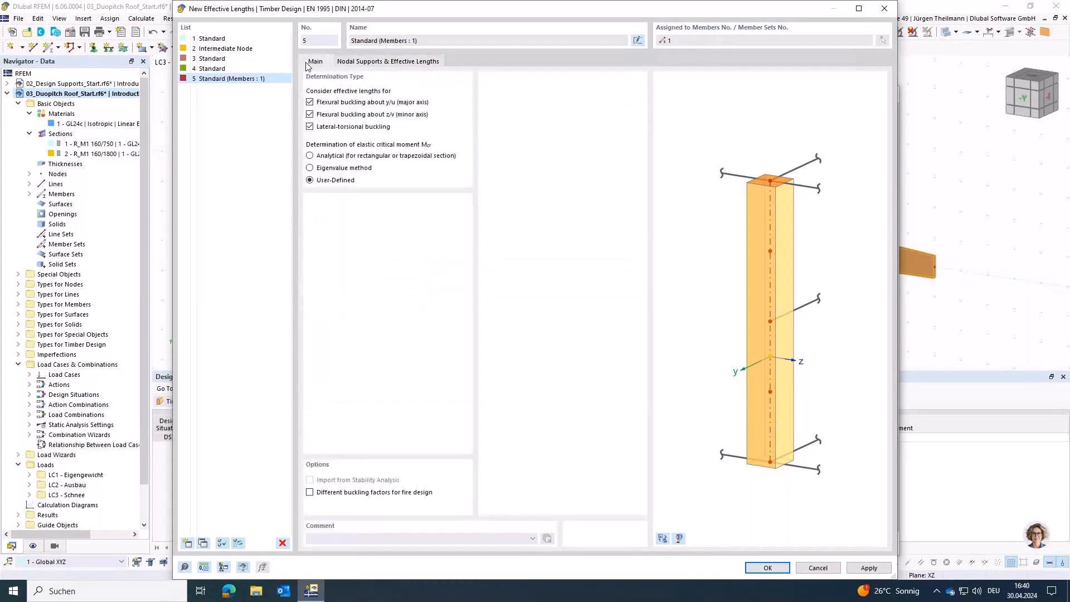
left_click(310, 156)
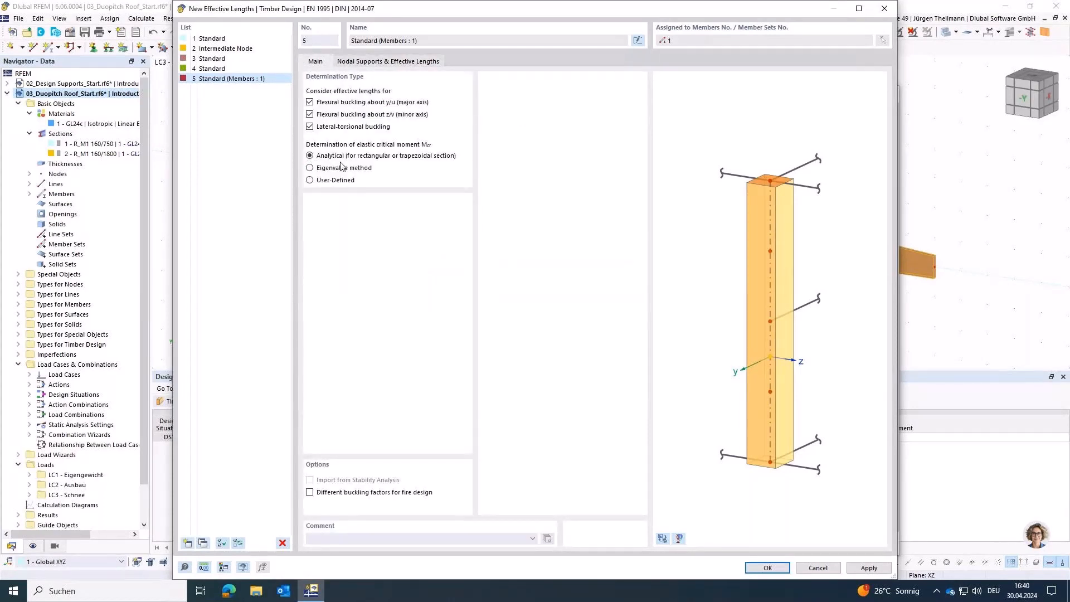
- Display the actual member in the effective lengths preview and examine the nodal support at its start and the nodes along the beam
left_click(390, 61)
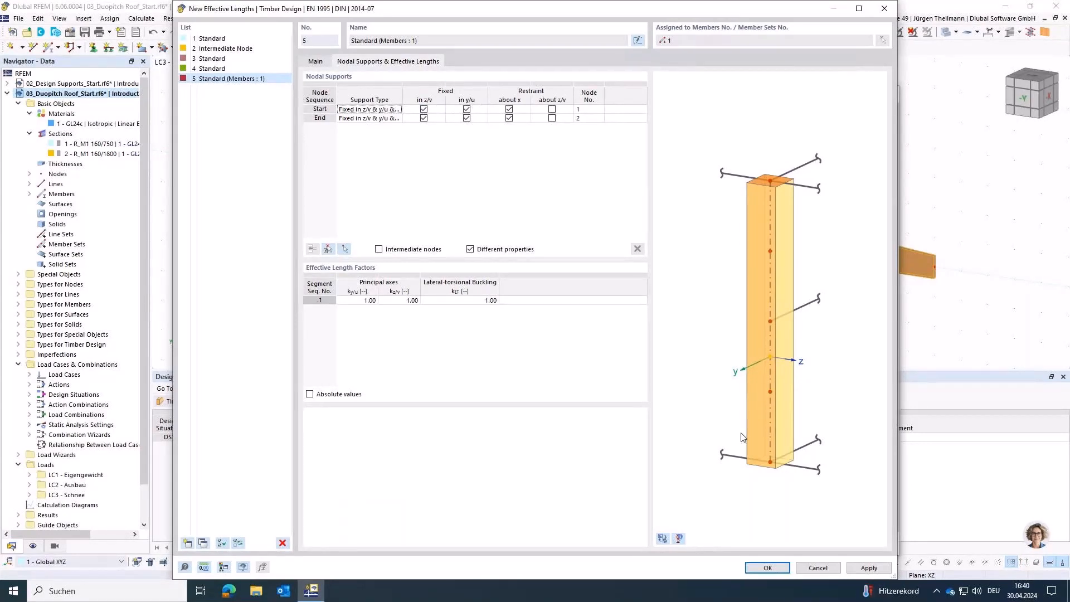
left_click(665, 539)
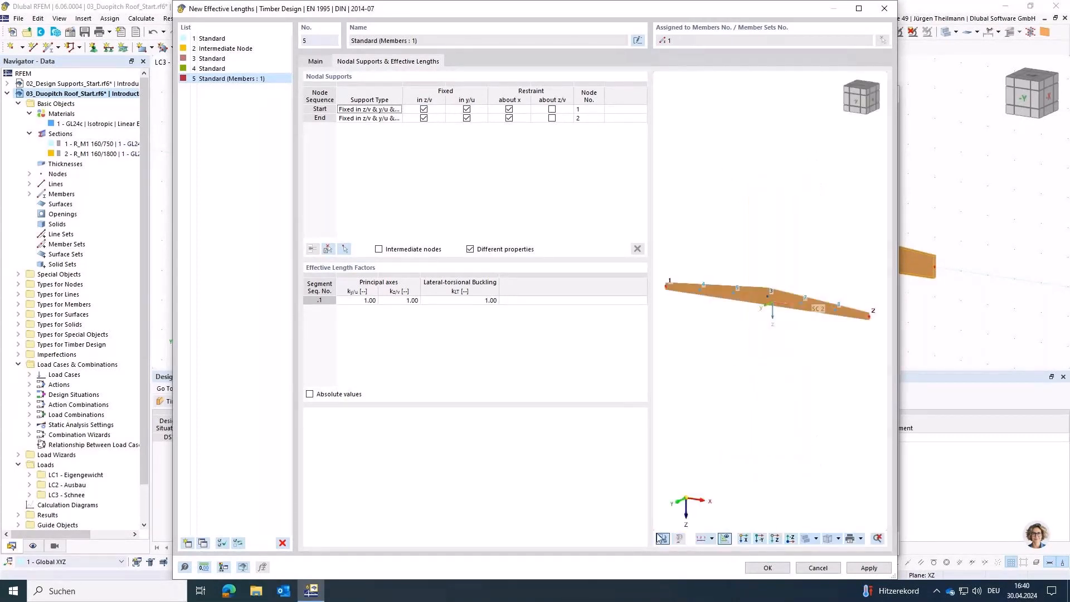
scroll(690, 292, "up", 2)
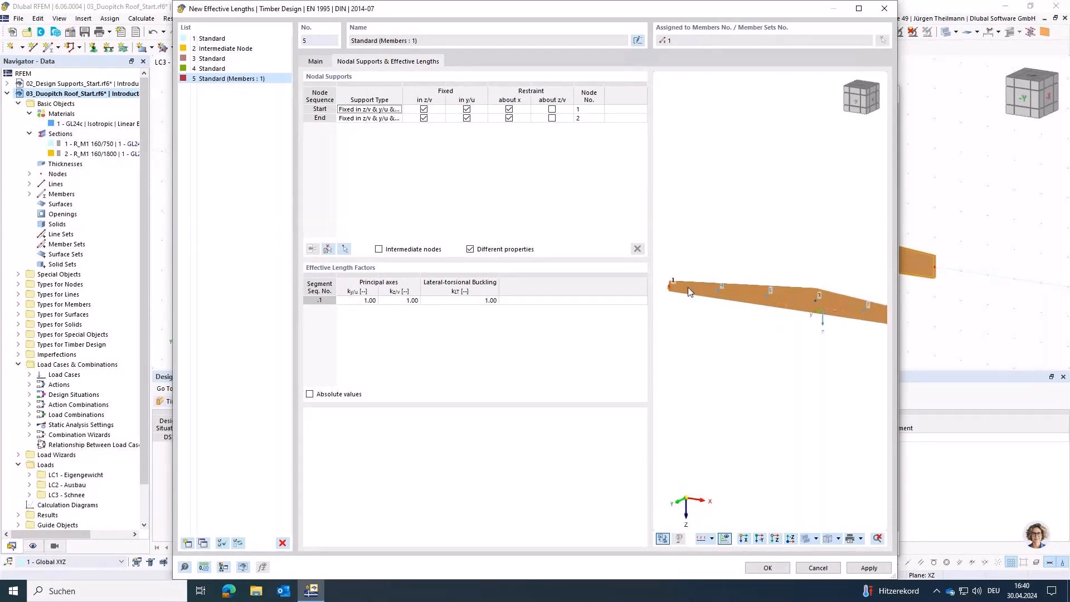
scroll(689, 288, "up", 3)
middle_click_drag(659, 295, 772, 312)
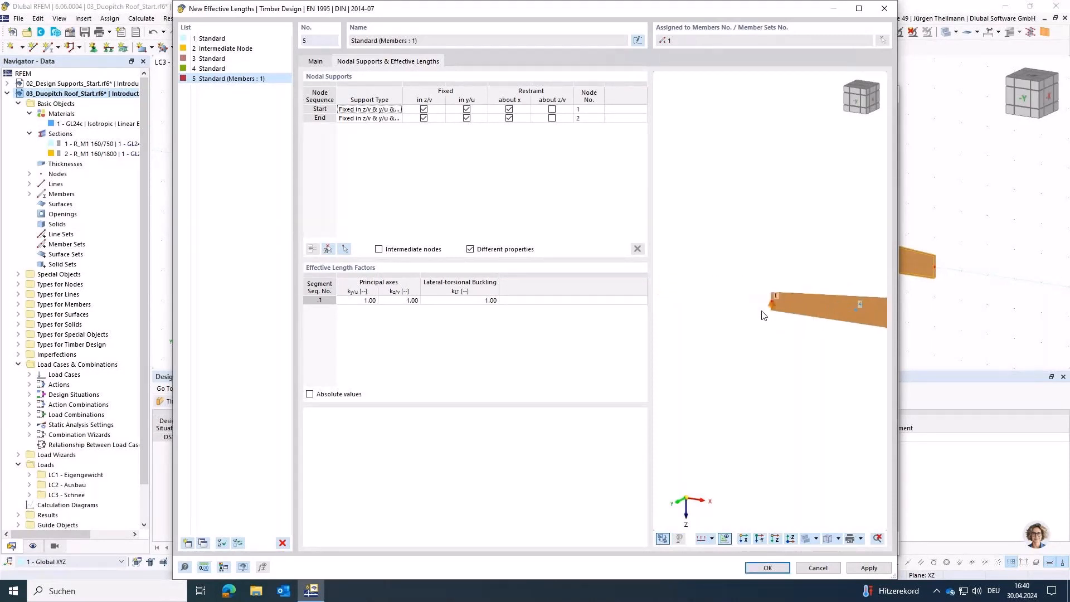
scroll(763, 315, "up", 5)
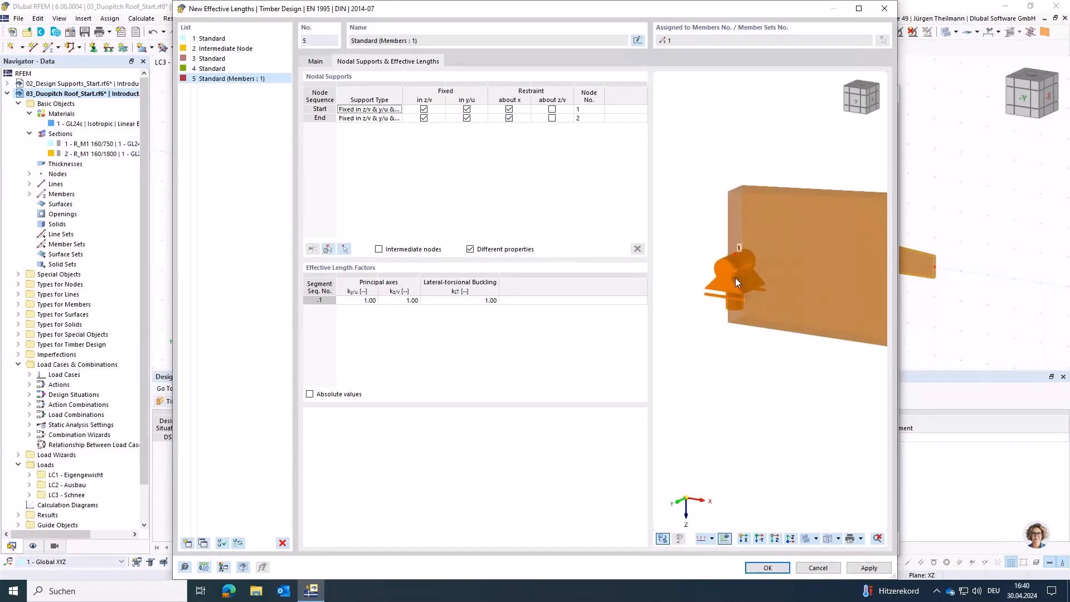
scroll(735, 278, "down", 3)
scroll(723, 324, "up", 2)
scroll(724, 324, "down", 2)
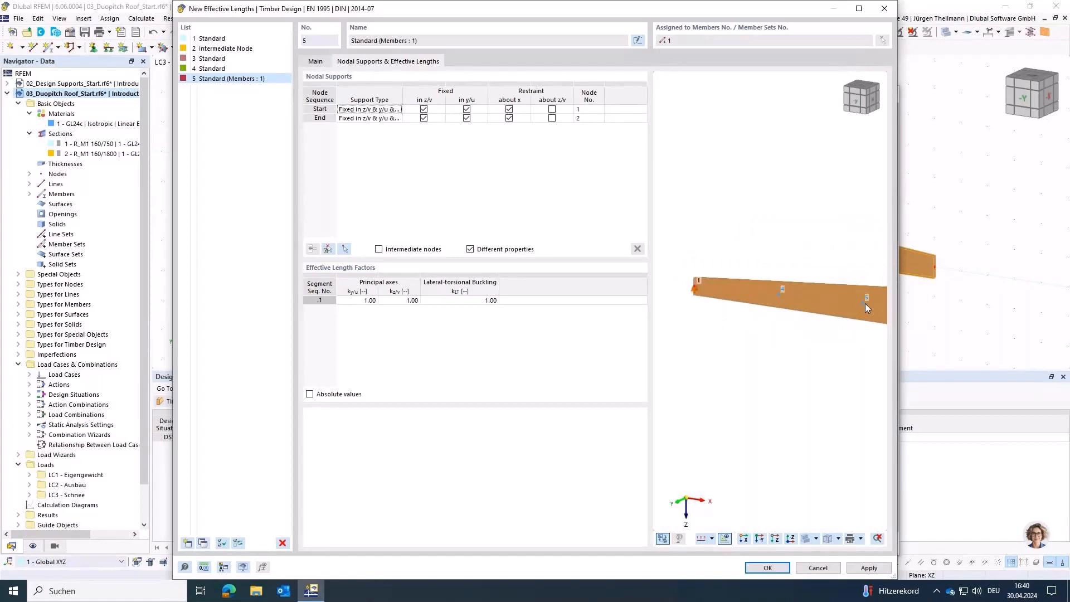
scroll(853, 310, "down", 2)
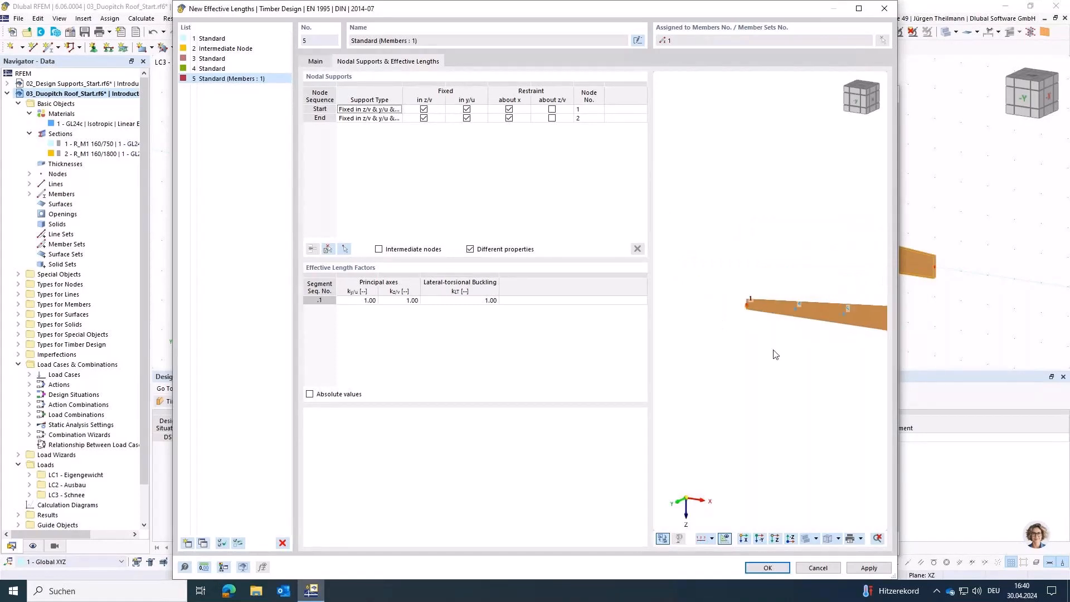
middle_click_drag(774, 354, 665, 333)
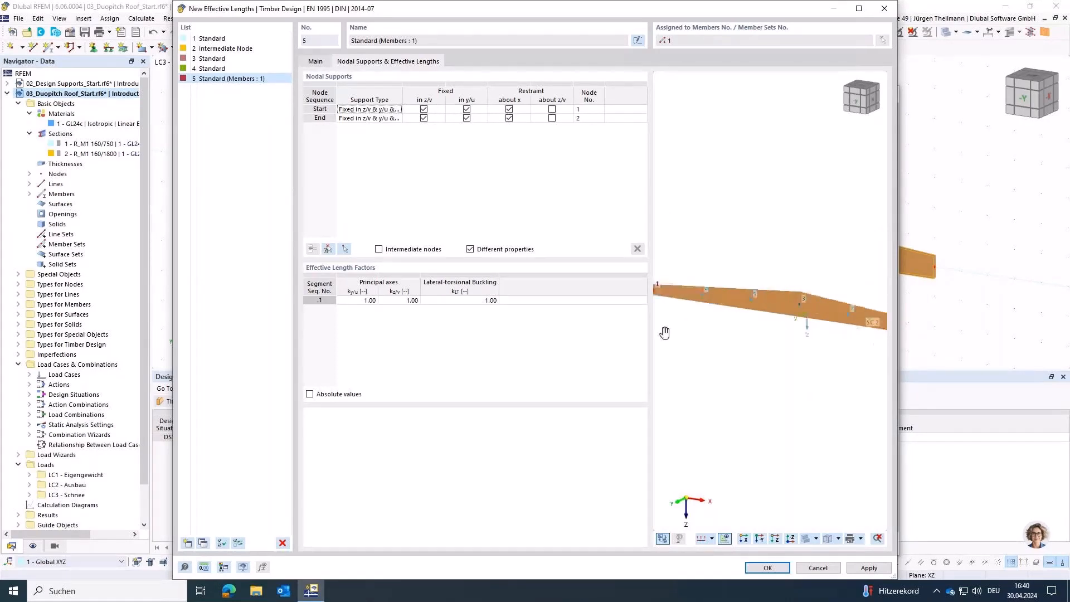
- Enable intermediate nodes for the effective lengths and import the node sequence from the duopitch beam member in the model
left_click(380, 251)
left_click(329, 252)
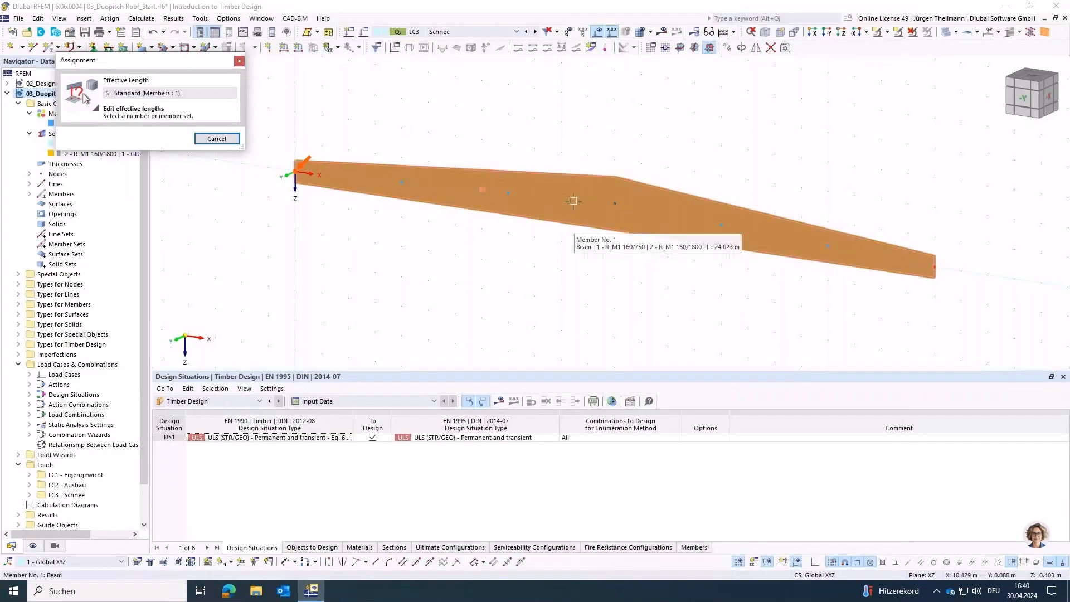
left_click(575, 207)
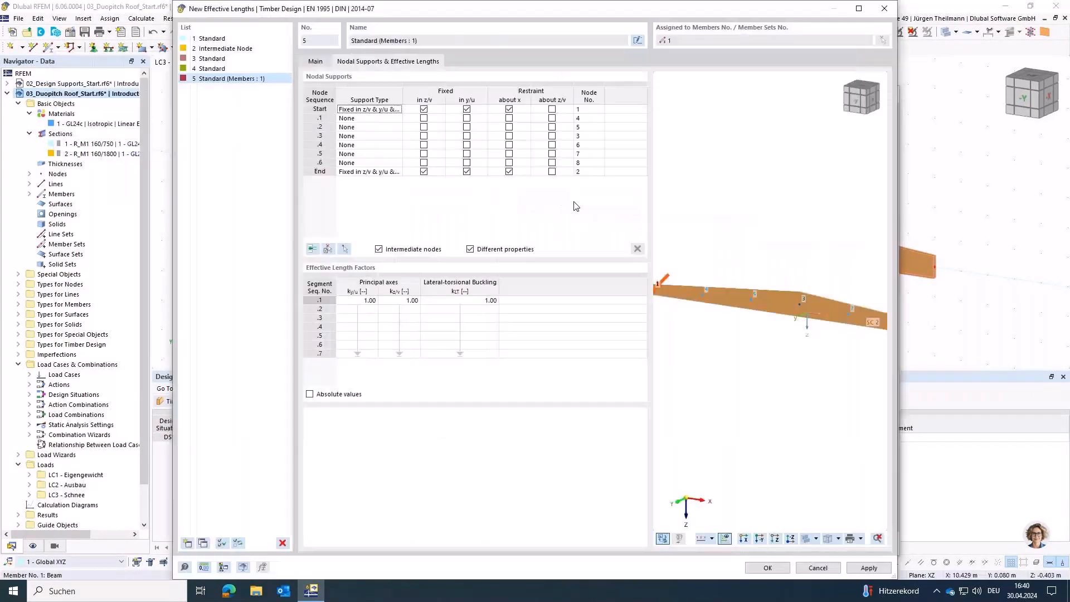
- Locate the intermediate nodes in the preview and fix all six of them, .1 to .6, in y/u
left_click(479, 118)
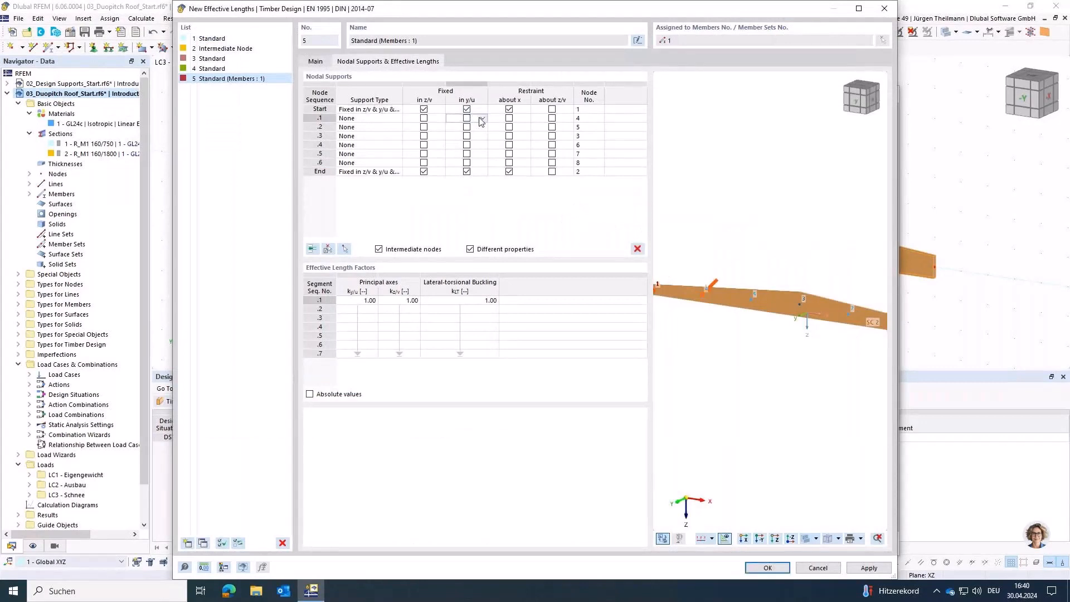
left_click(318, 118)
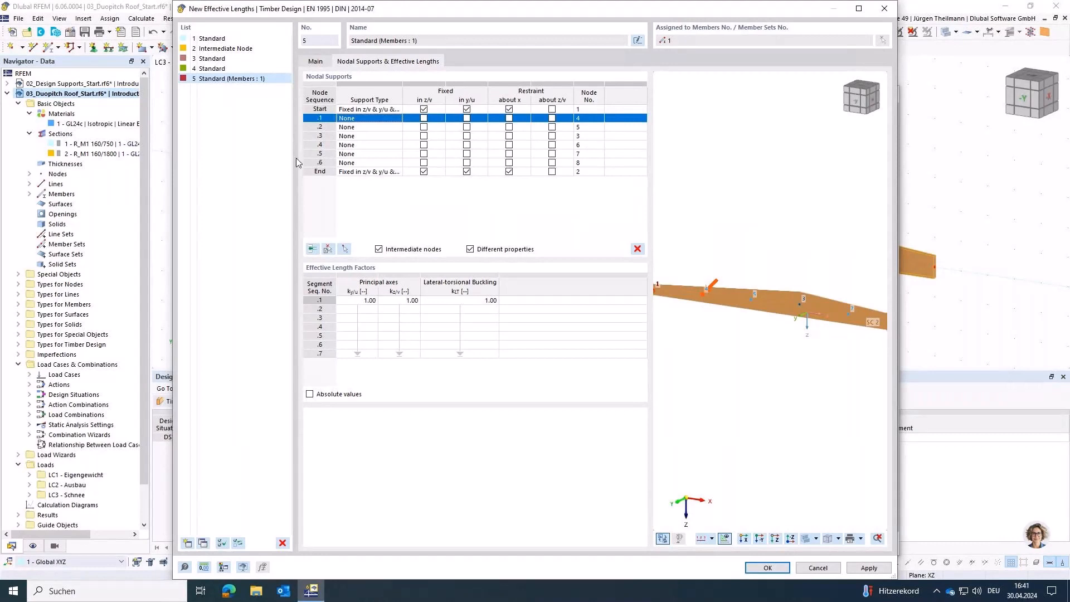
left_click(316, 127)
left_click(316, 138)
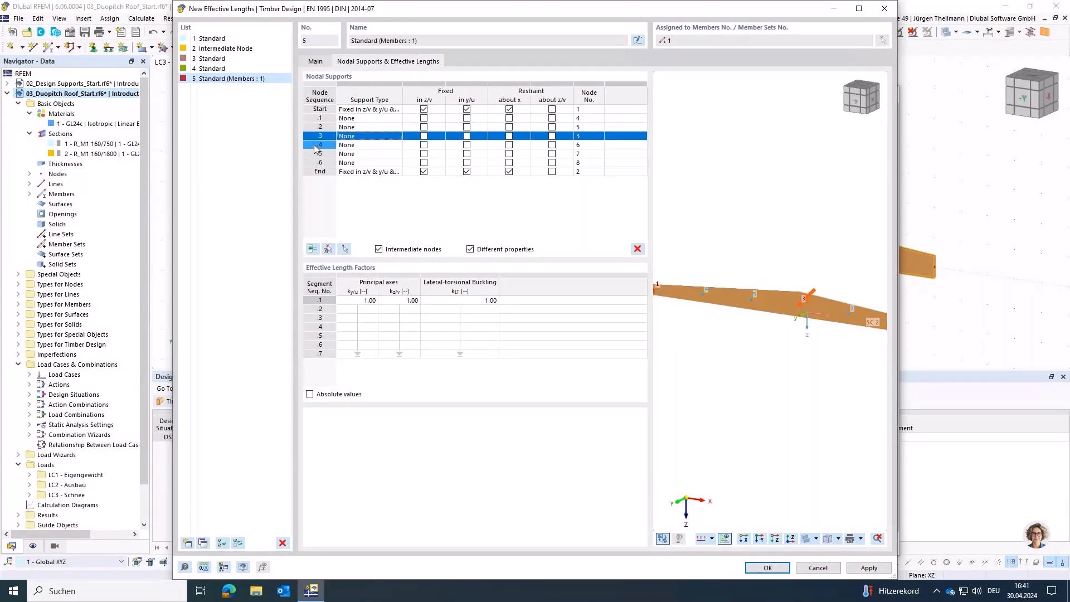
left_click(316, 146)
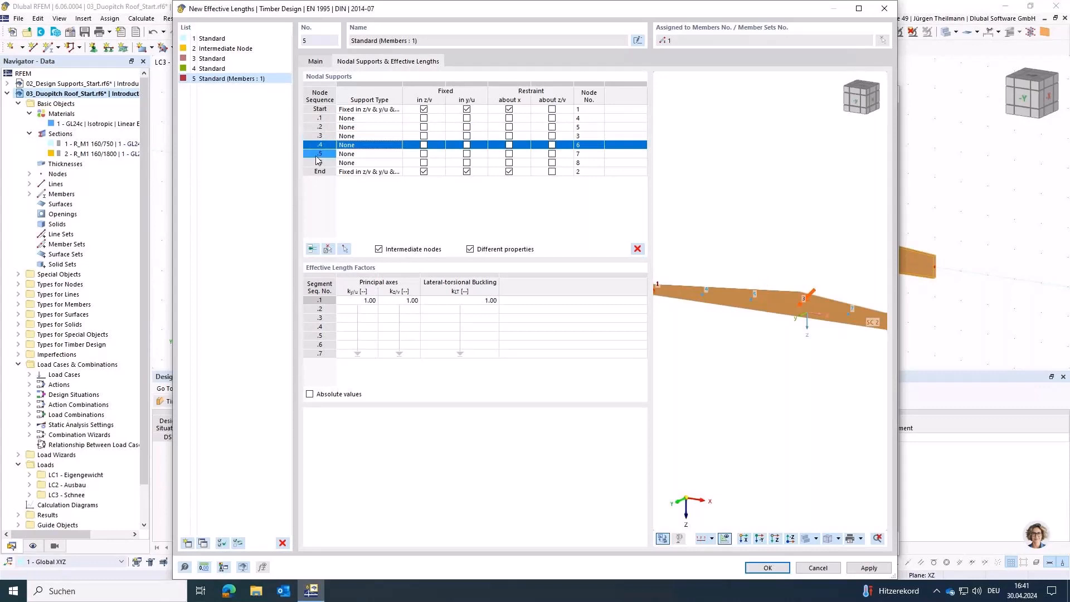
left_click(482, 121)
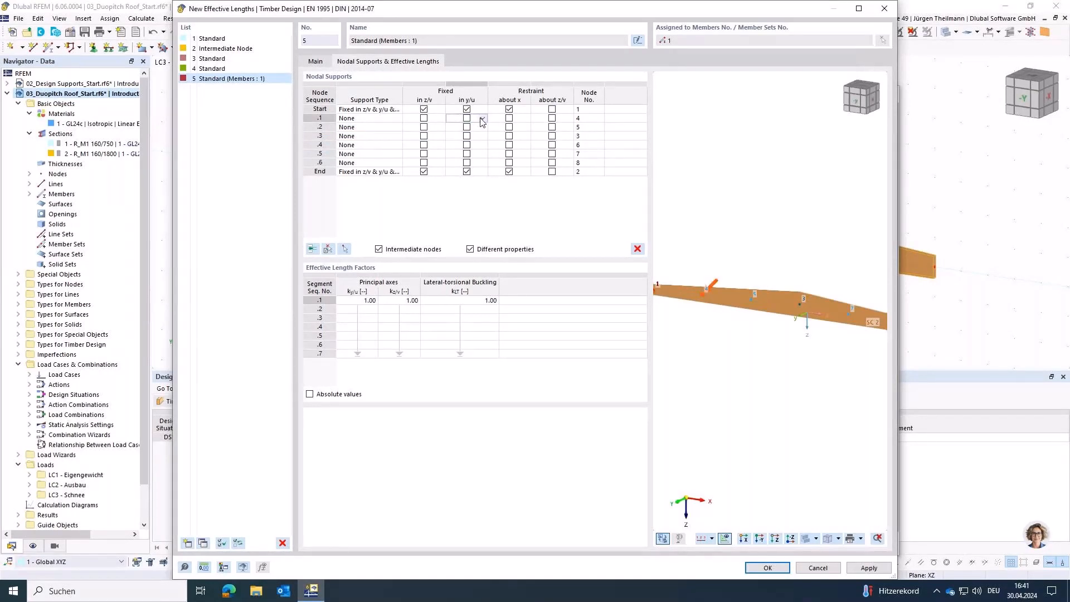
left_click(467, 119)
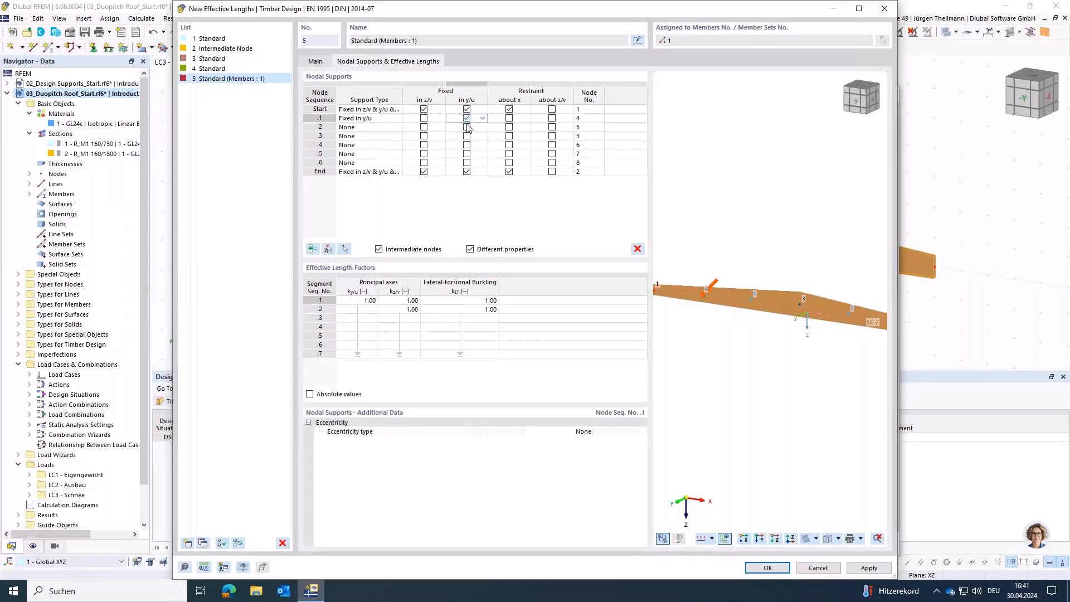
left_click(466, 127)
left_click(466, 136)
left_click(466, 145)
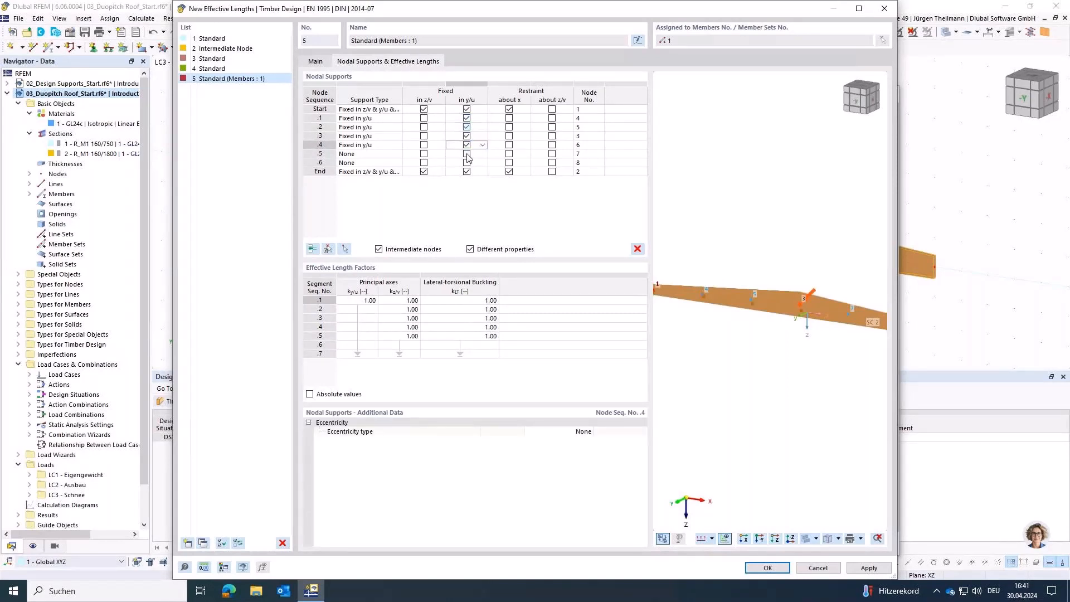
left_click(467, 154)
left_click(467, 163)
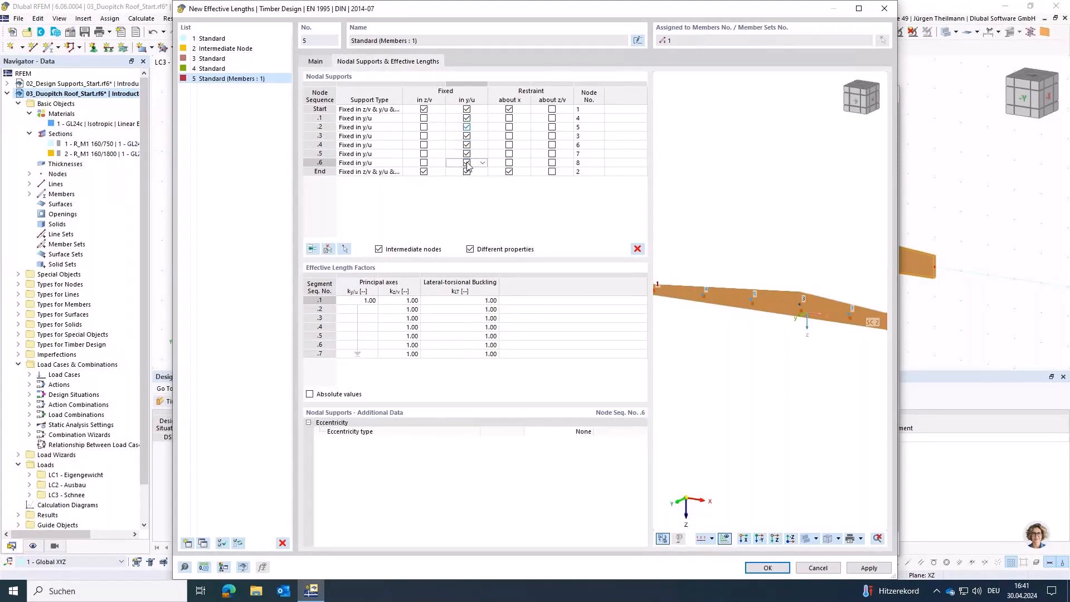
- Select the y/u fixity of intermediate nodes .1 to .6 together, clear it for all of them, and enable it again
left_click(456, 120)
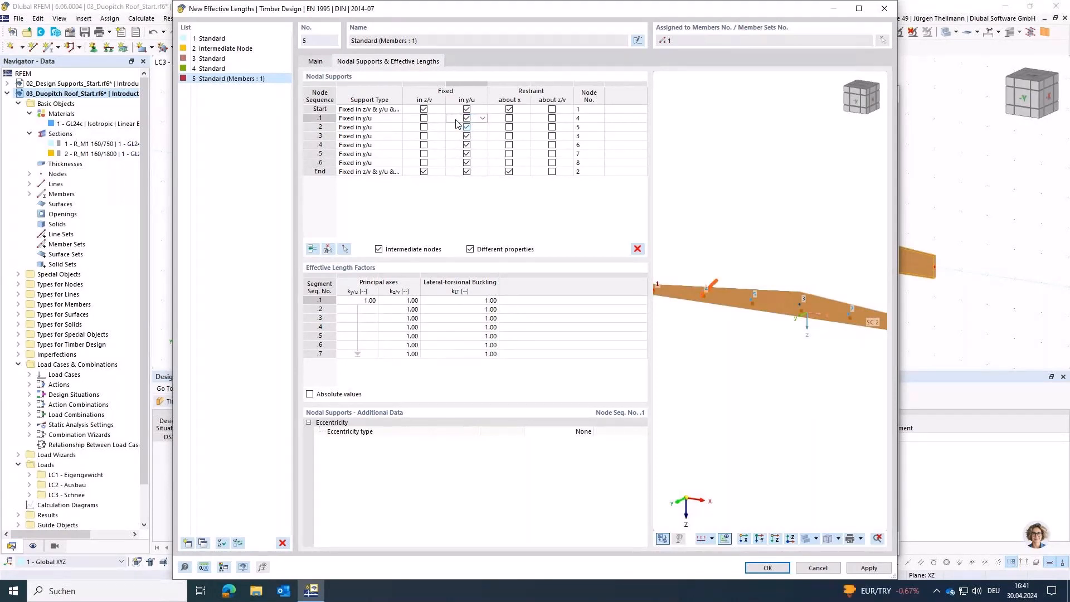
left_click(454, 165, "shift")
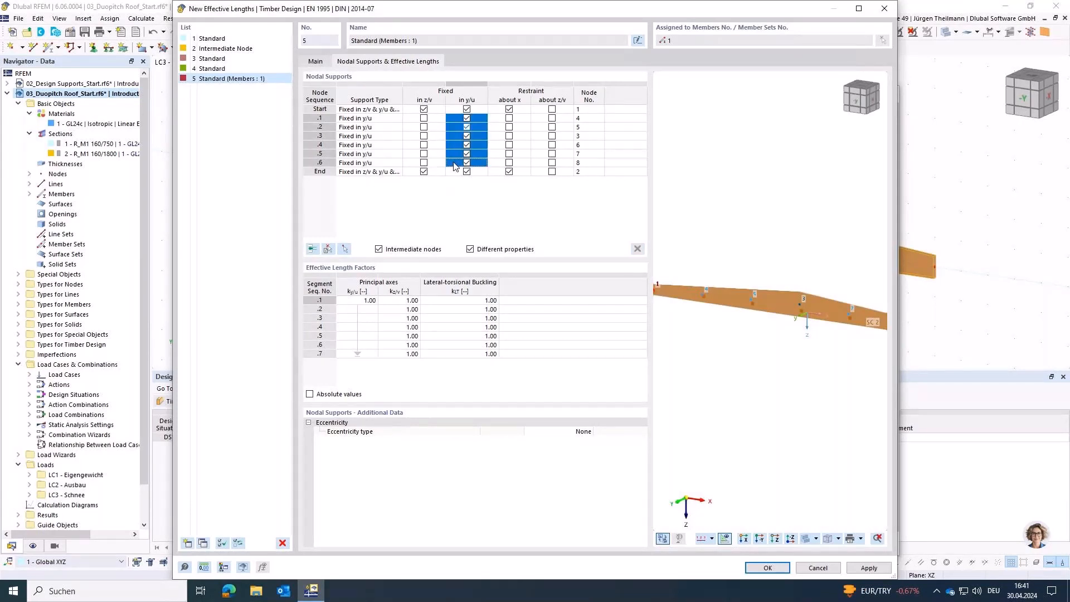
left_click(467, 119)
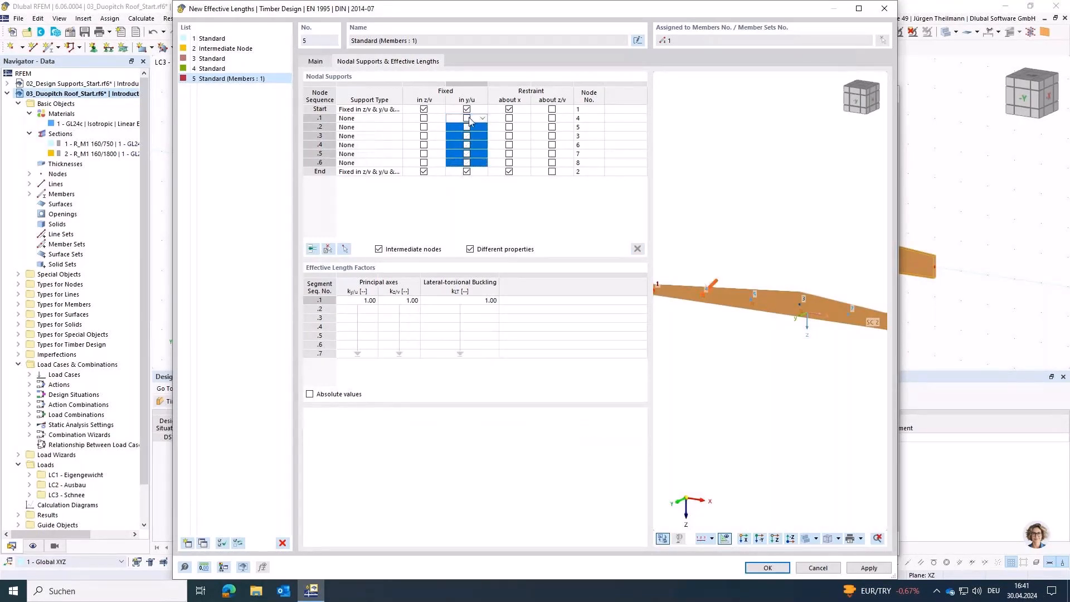
left_click(467, 118)
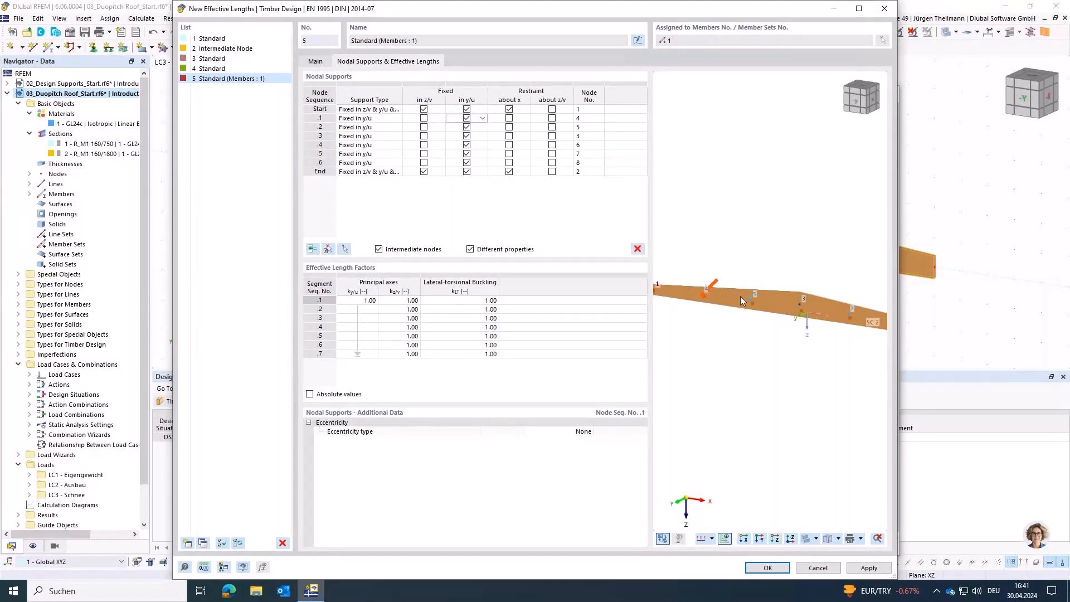
- Keep the eccentricity type of intermediate node .1 at None and accept the new effective lengths and the member edit
scroll(744, 303, "down", 1)
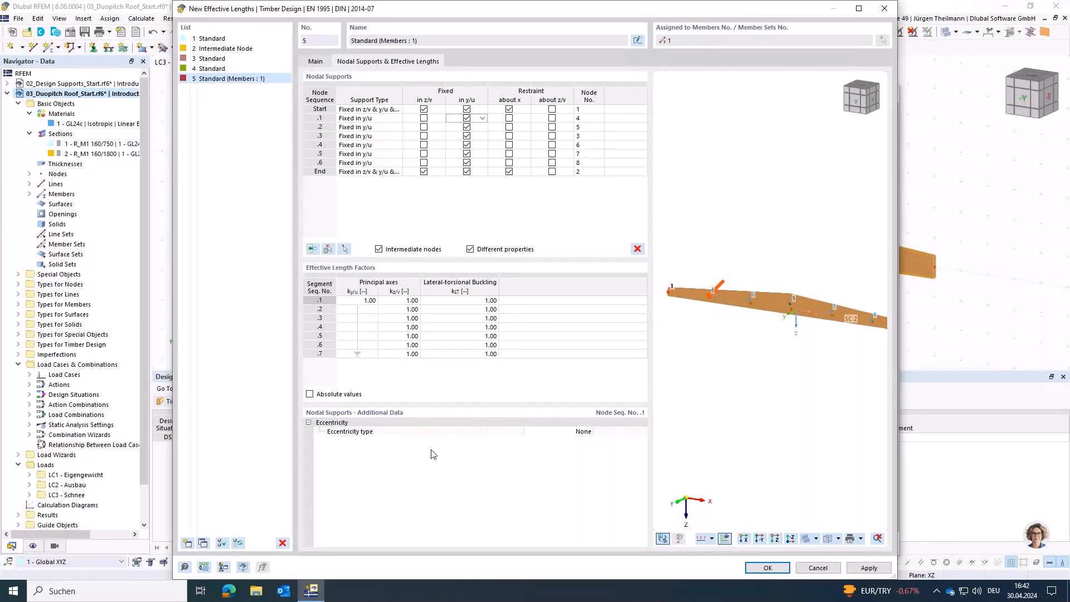
left_click(558, 432)
left_click(589, 431)
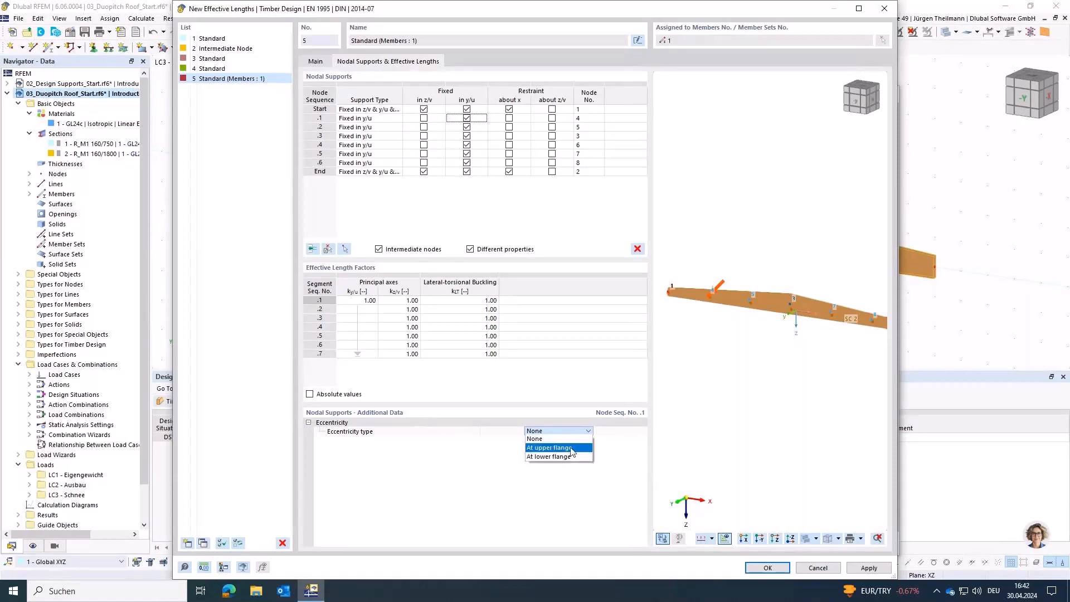
left_click(583, 440)
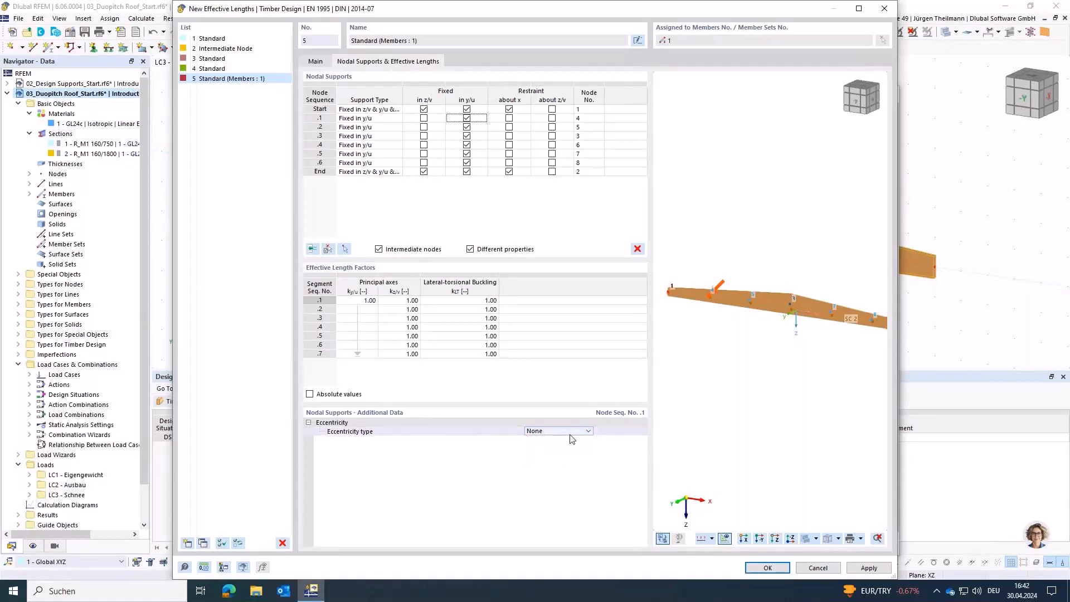
left_click(768, 568)
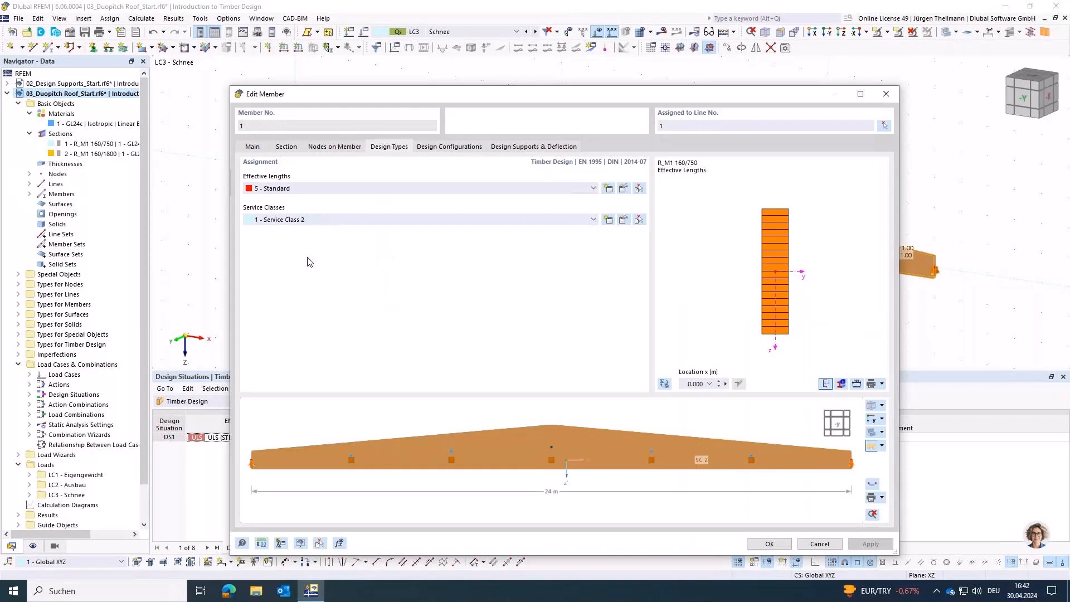
left_click(769, 544)
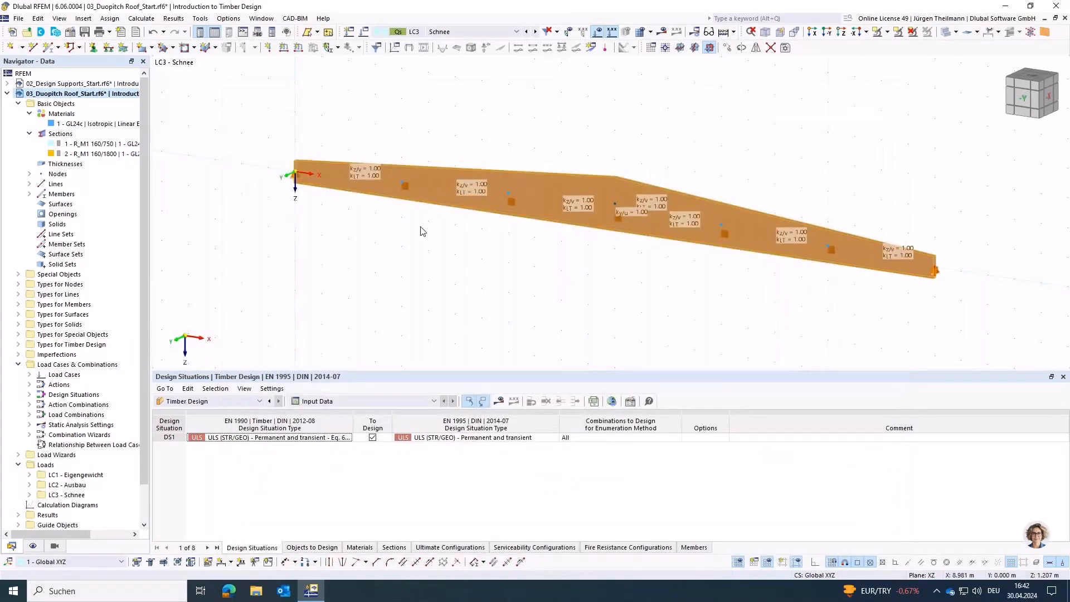
- Try to calculate the timber design of the duopitch beam
middle_click_drag(584, 288, 535, 267)
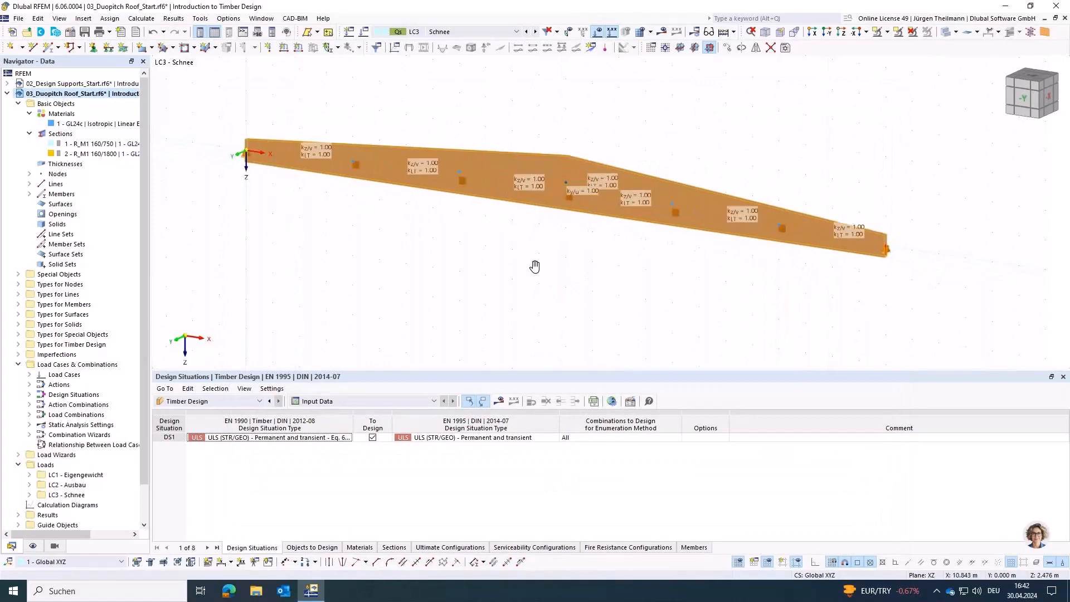
left_click(501, 404)
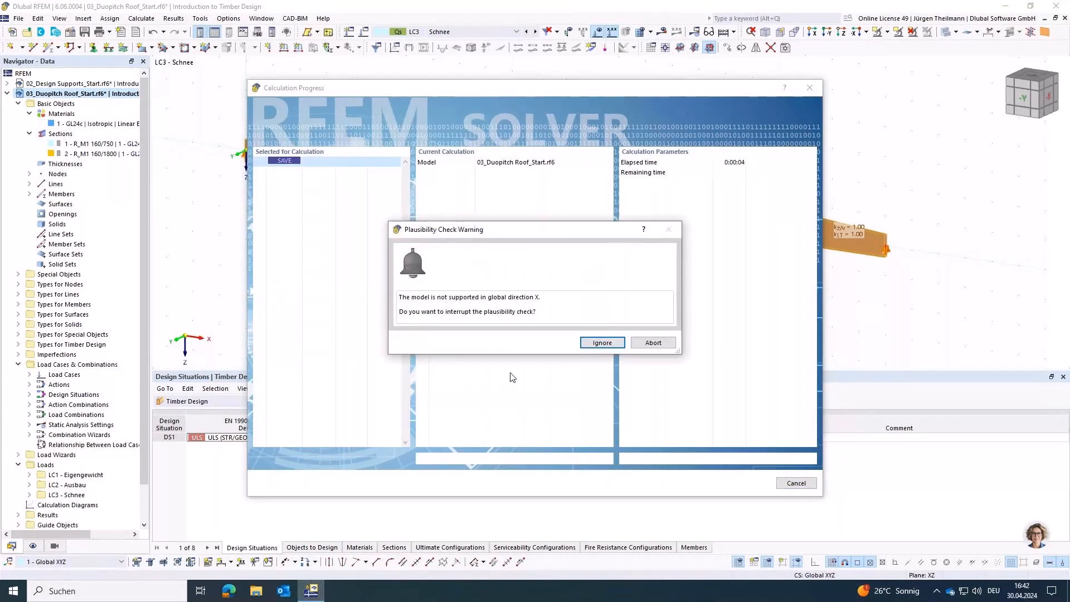
left_click(654, 342)
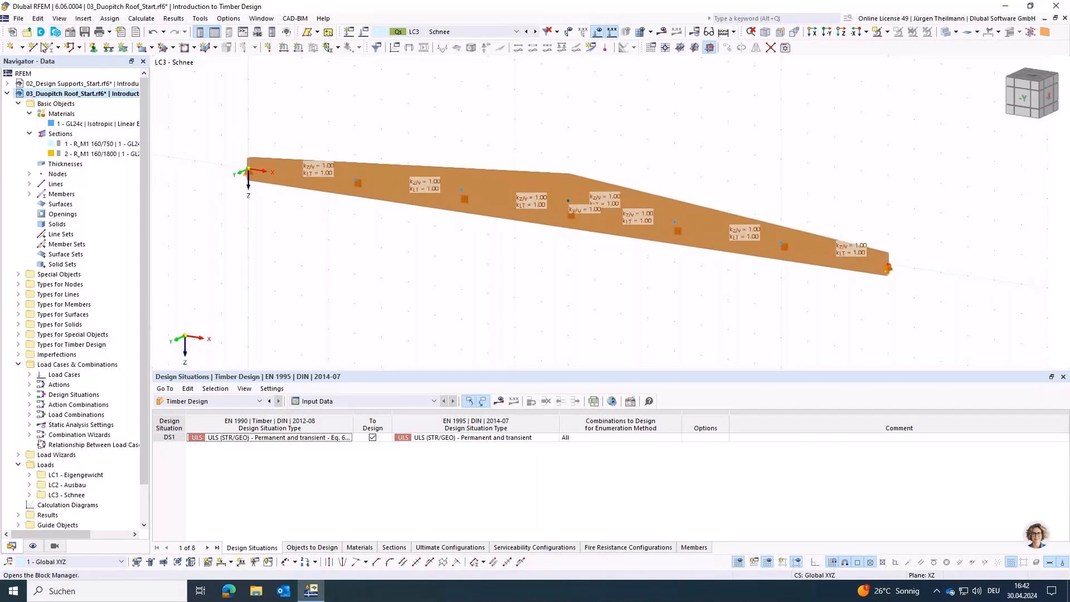
- Assign nodal support 1 to node 1 at the start of the beam
left_click(94, 48)
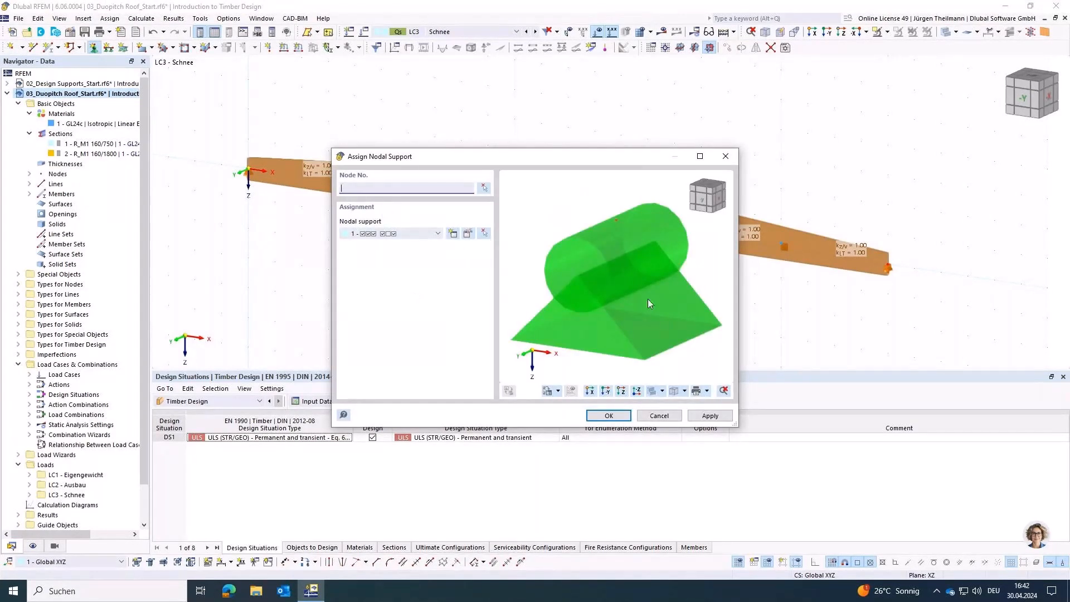
left_click(484, 189)
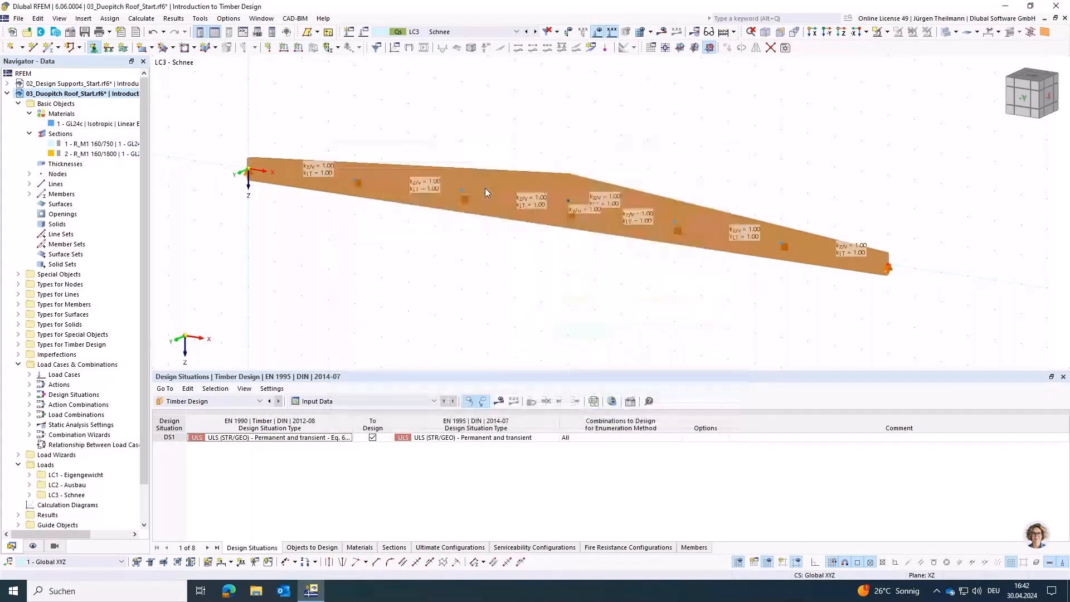
left_click_drag(204, 221, 306, 139)
key("Return")
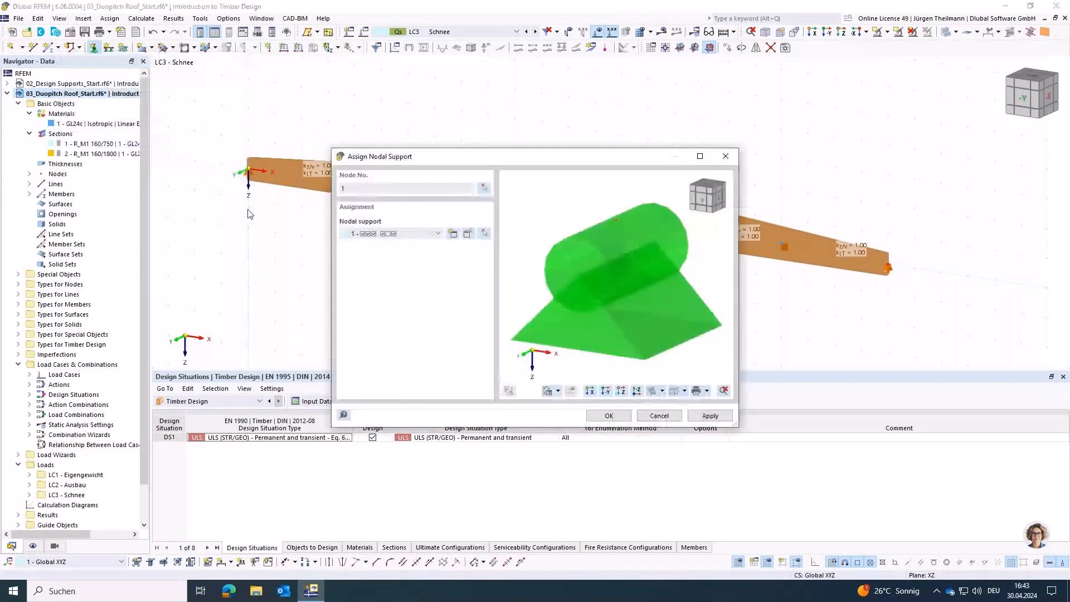
left_click(710, 416)
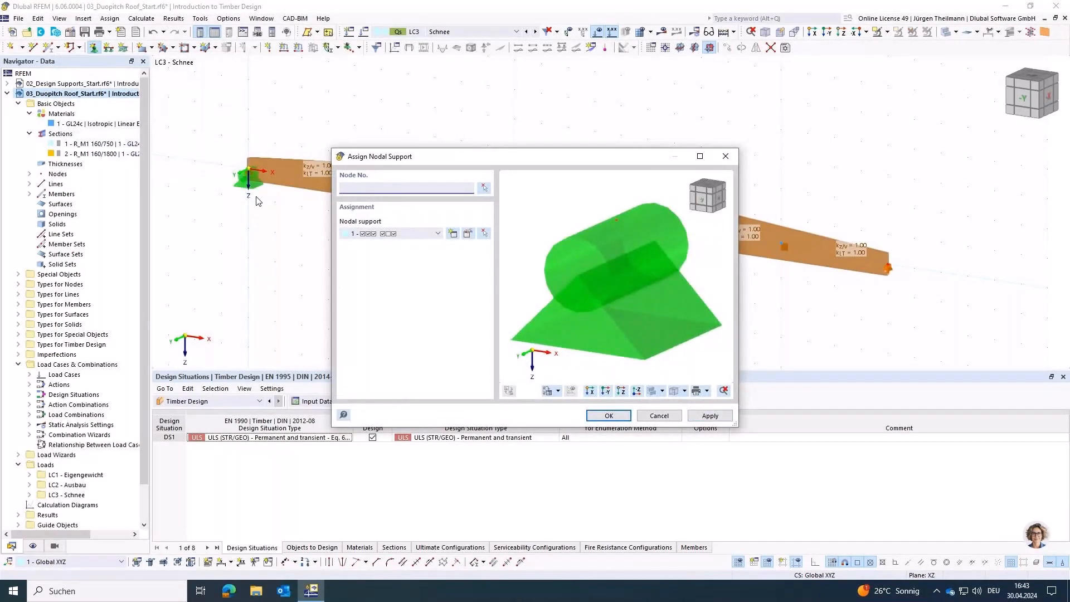
- Assign nodal support 4 to node 2 at the end of the beam
left_click(438, 233)
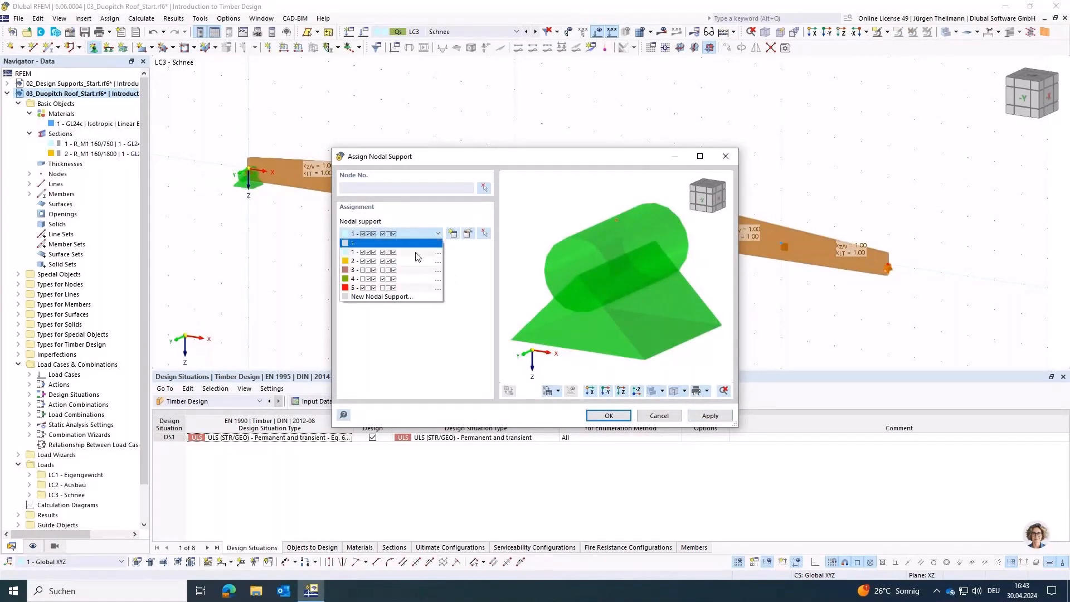
left_click(419, 279)
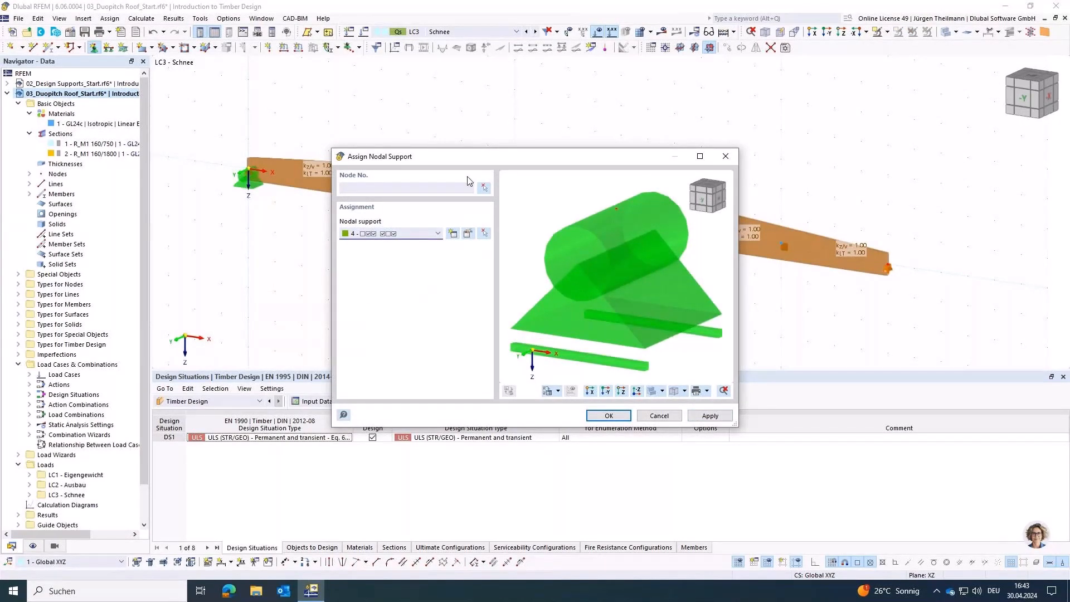
left_click(486, 187)
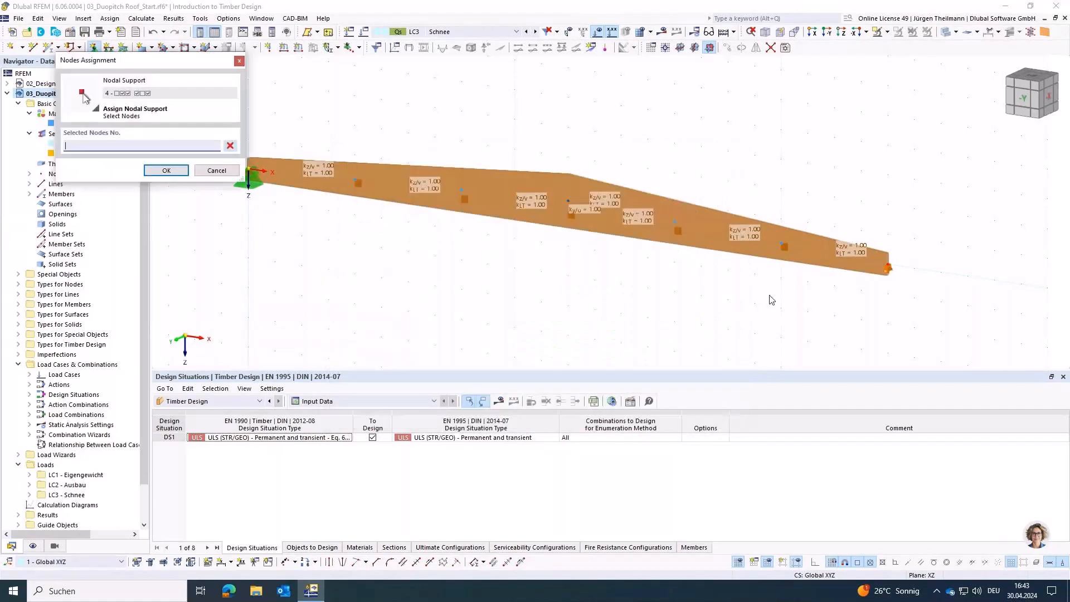
type("2")
left_click(167, 171)
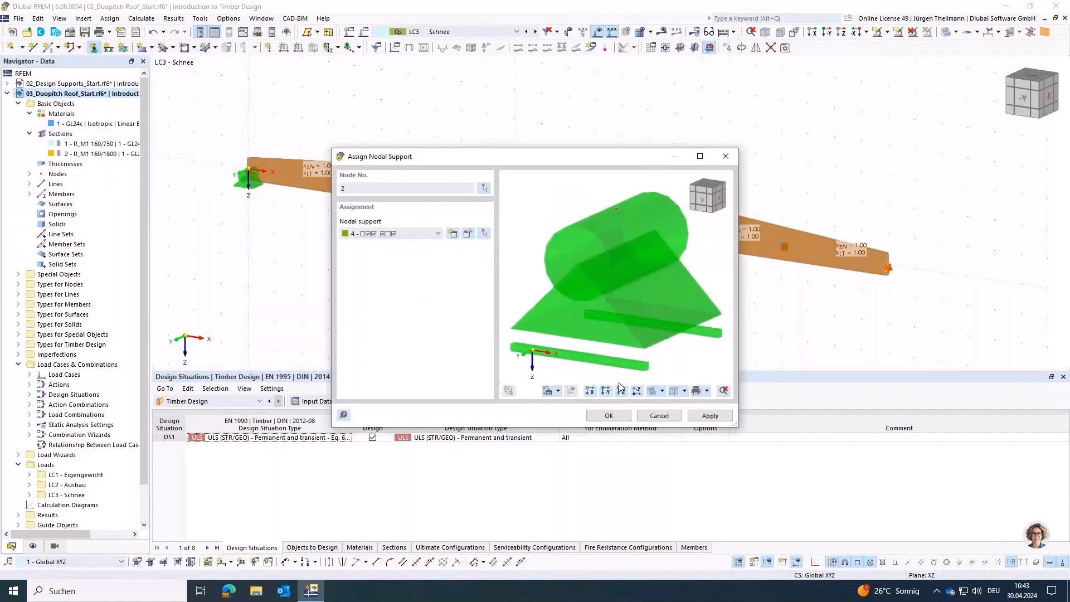
left_click(600, 421)
- Try the timber design calculation again, abort it, and show the structure's node table
left_click(500, 403)
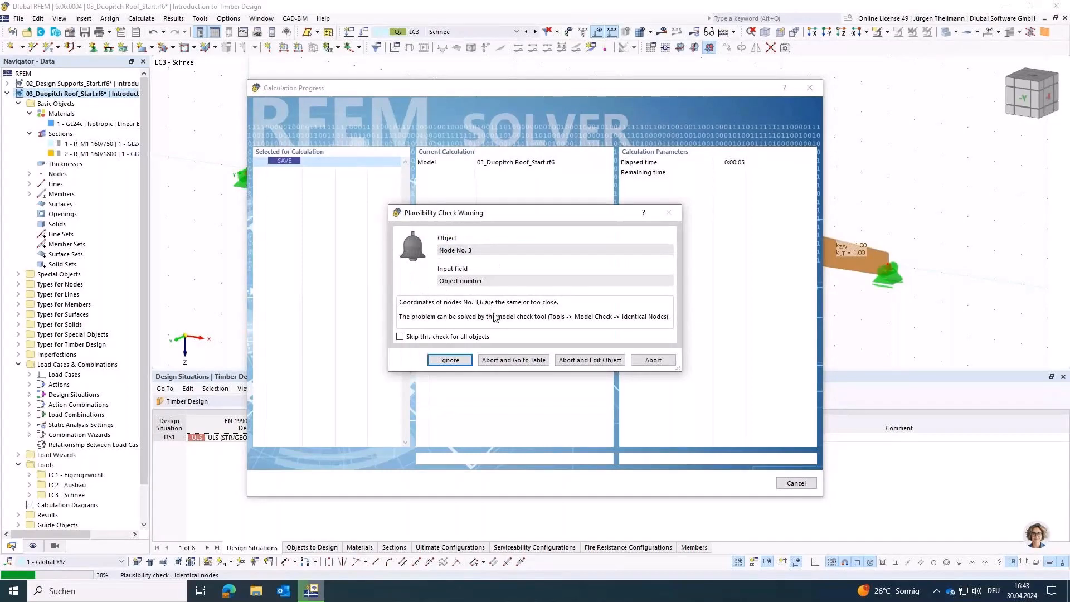
left_click(653, 361)
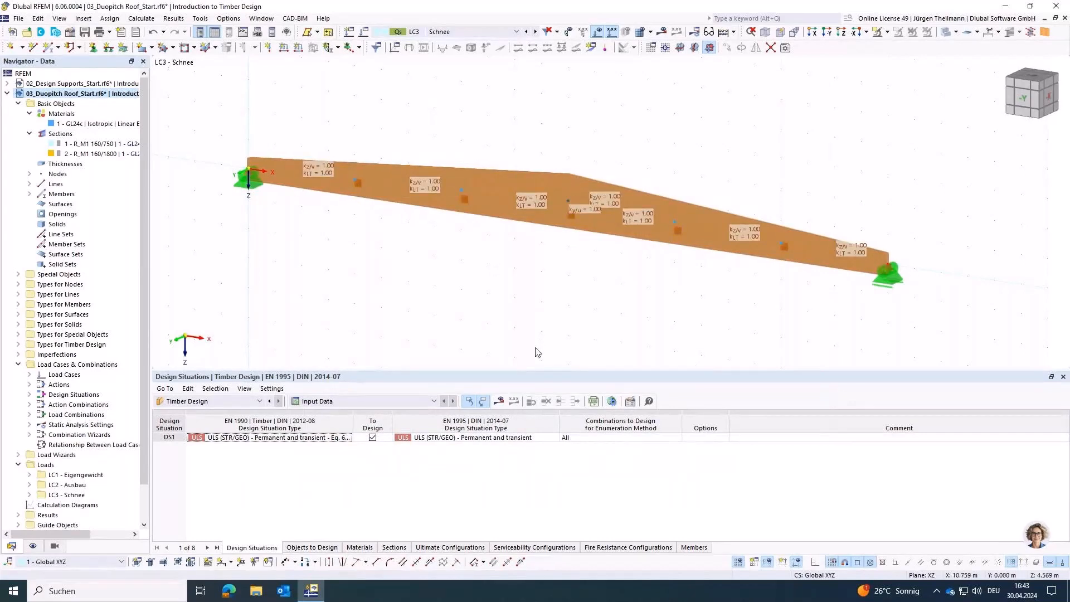
left_click(238, 402)
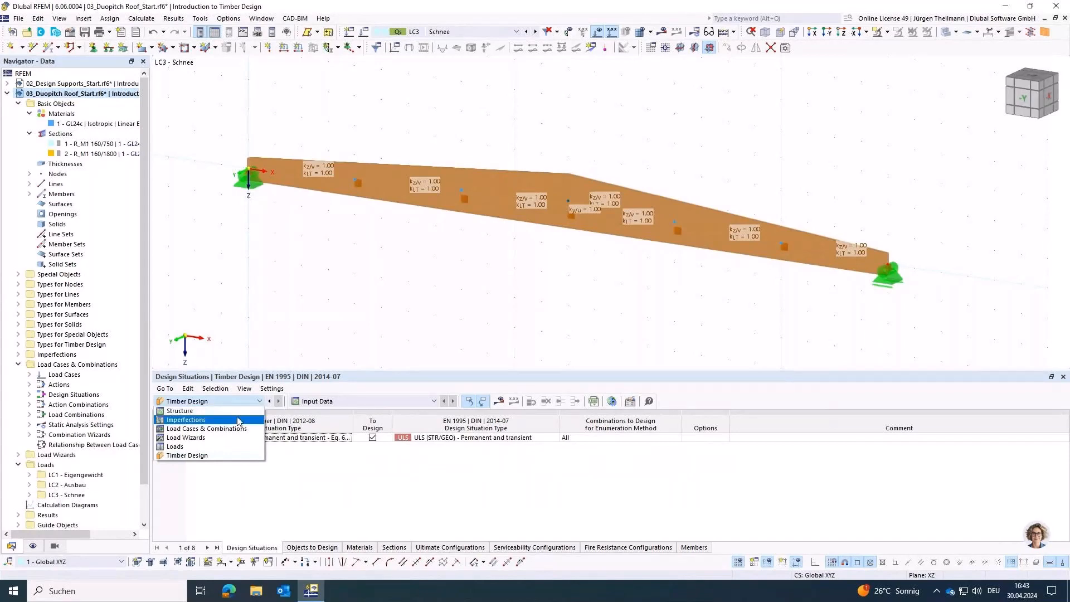
left_click(240, 412)
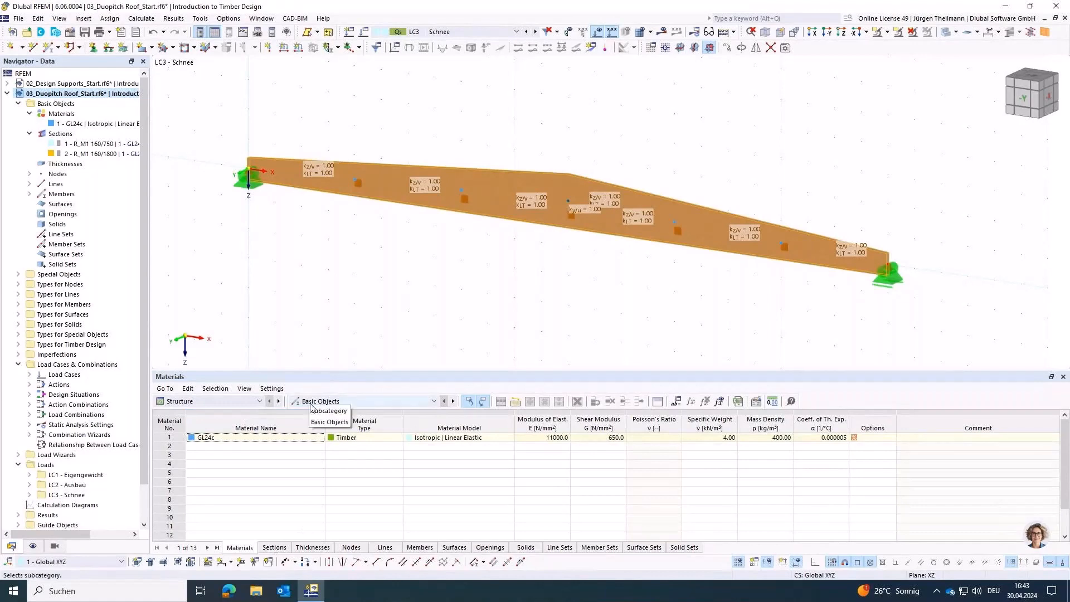
left_click(351, 547)
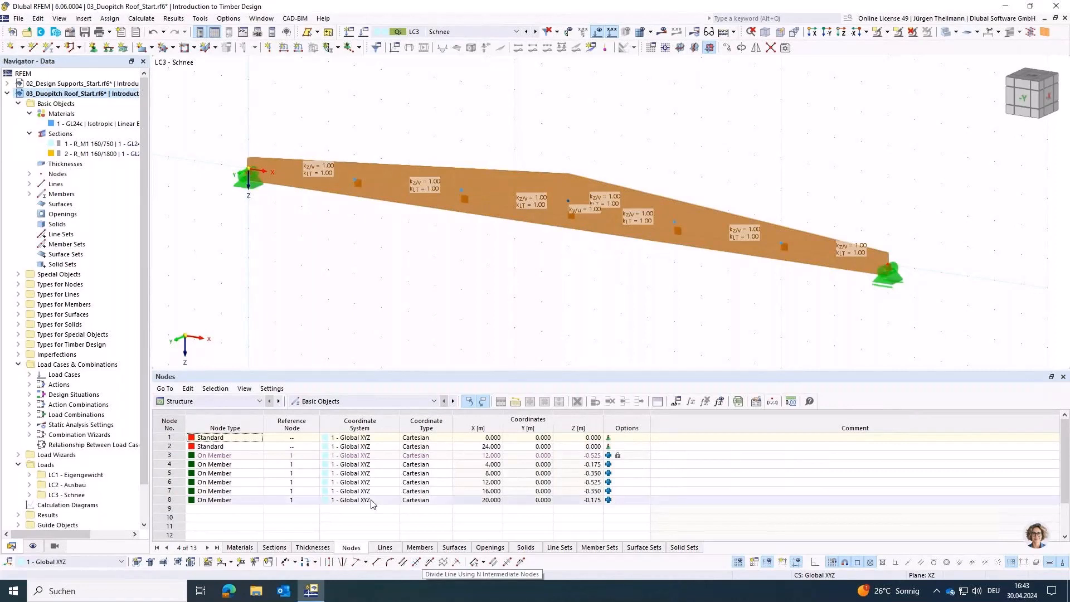
- Examine the on-member nodes 3 to 8 and their coordinates, comparing node 3 with node 6 at the ridge
left_click(161, 456)
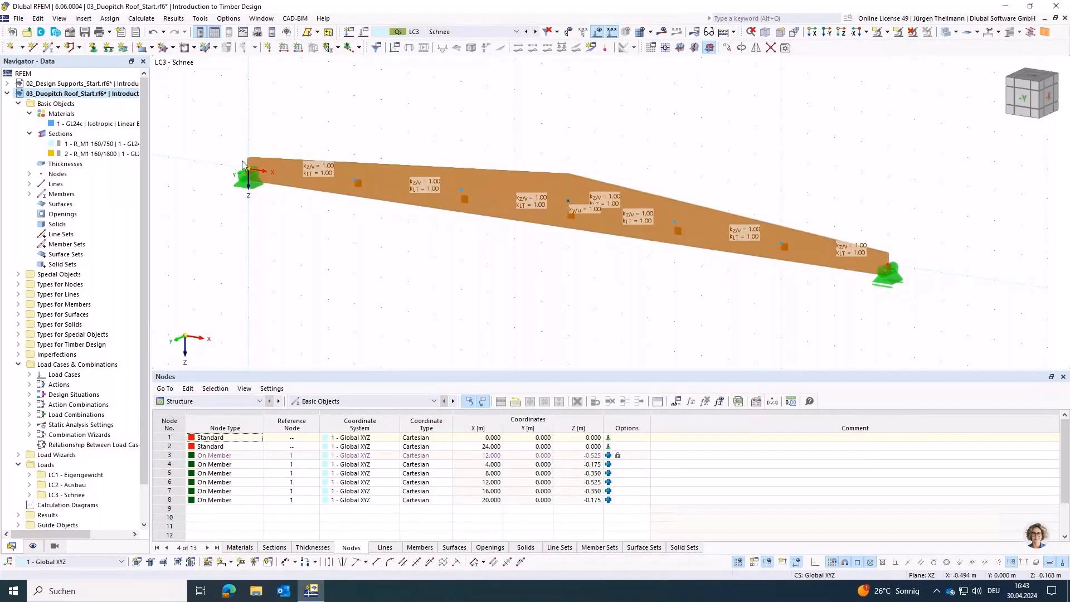
left_click(889, 273)
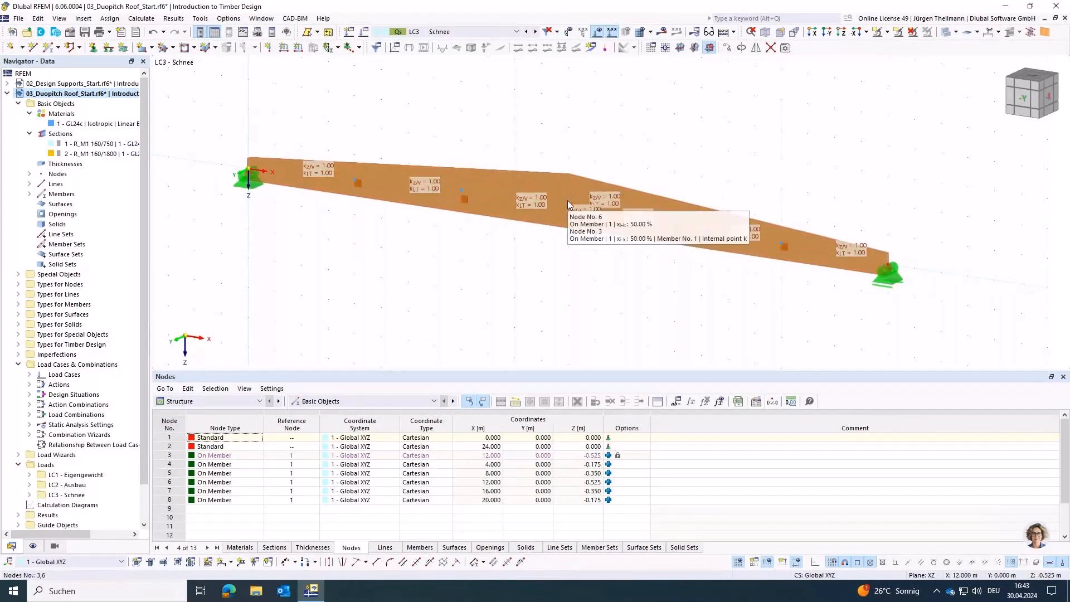
left_click(167, 456)
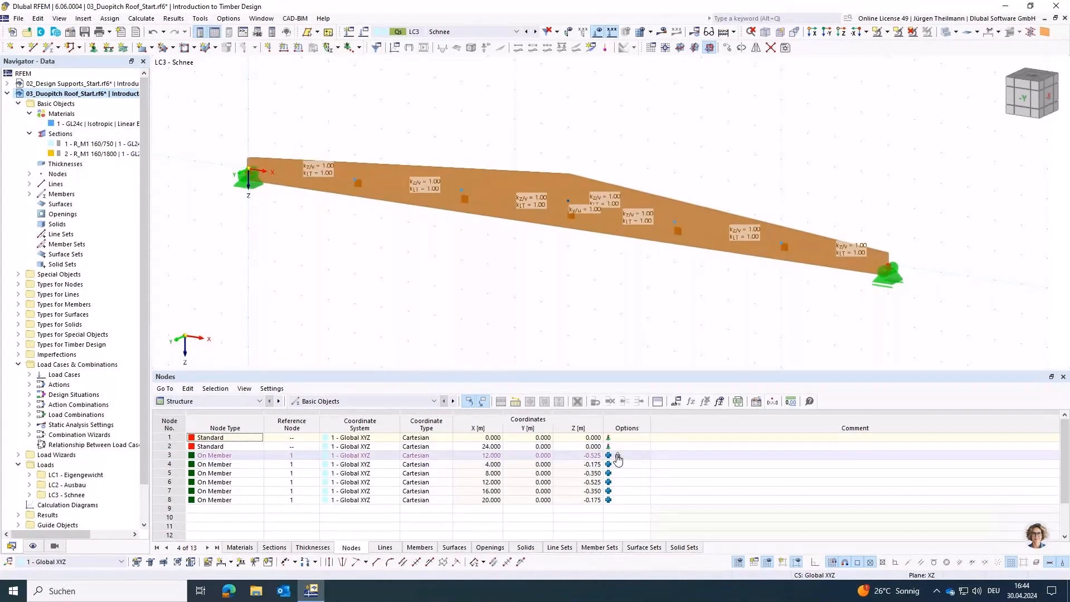
left_click(172, 456)
left_click(171, 465)
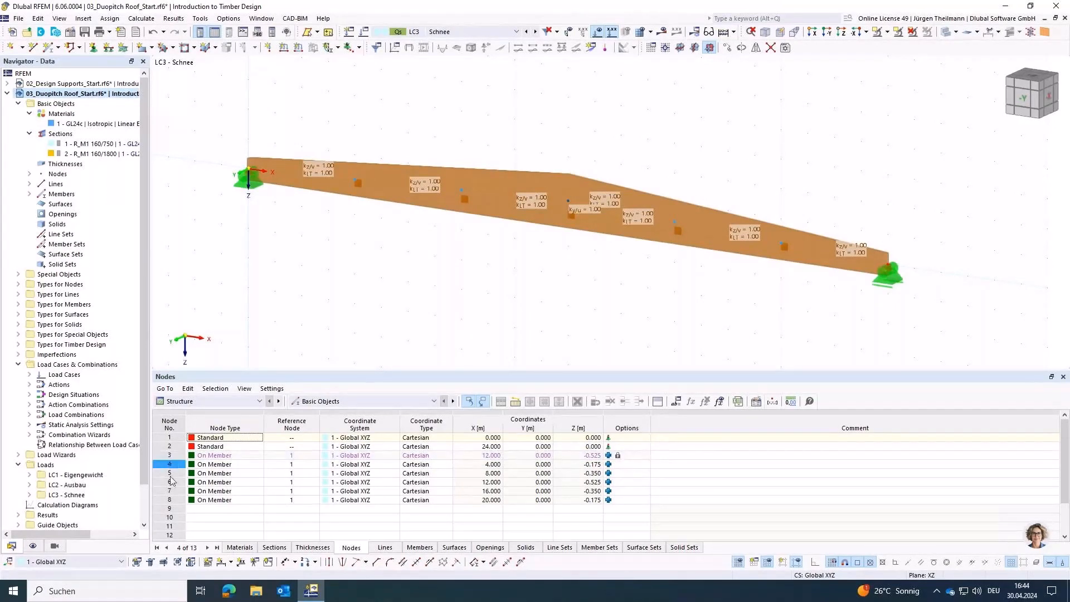
left_click(171, 483)
left_click(171, 500)
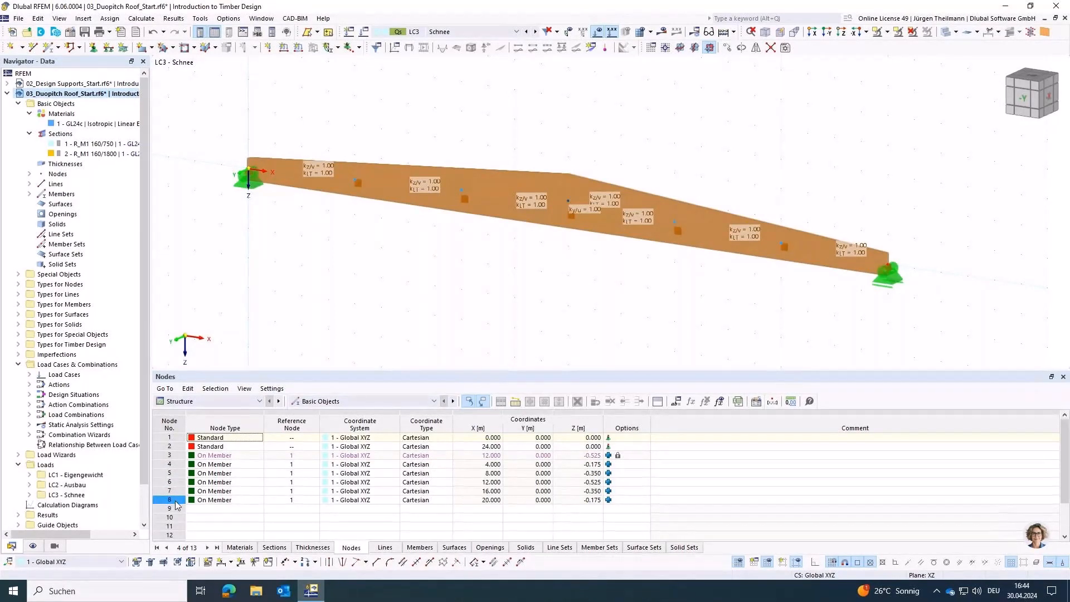
left_click(165, 482)
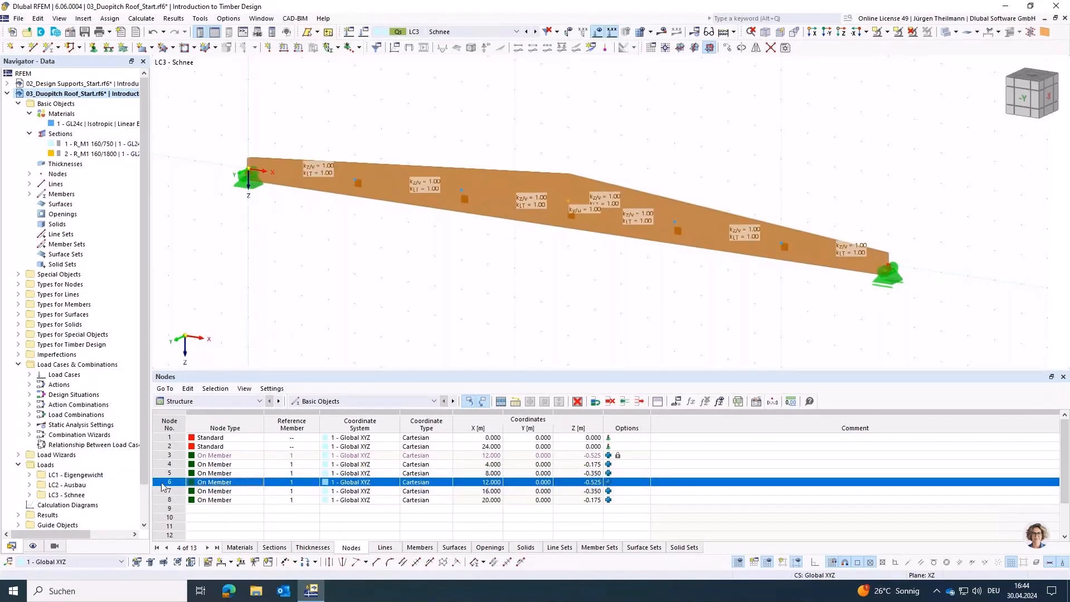
- Check the model for identical nodes and unite nodes 3 and 6, deleting the unused node
left_click(198, 19)
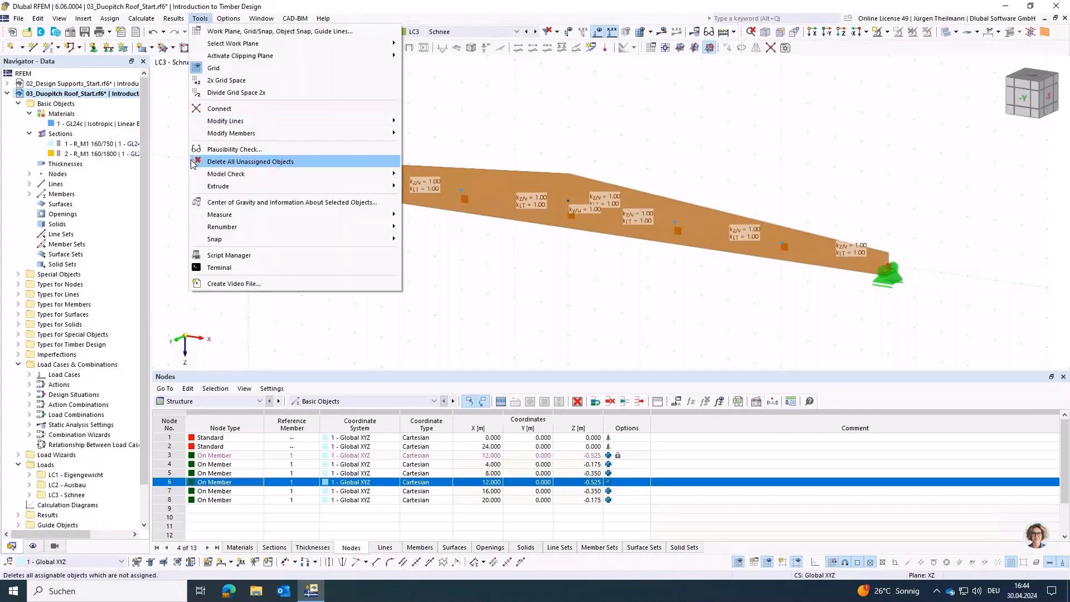
mouse_move(331, 176)
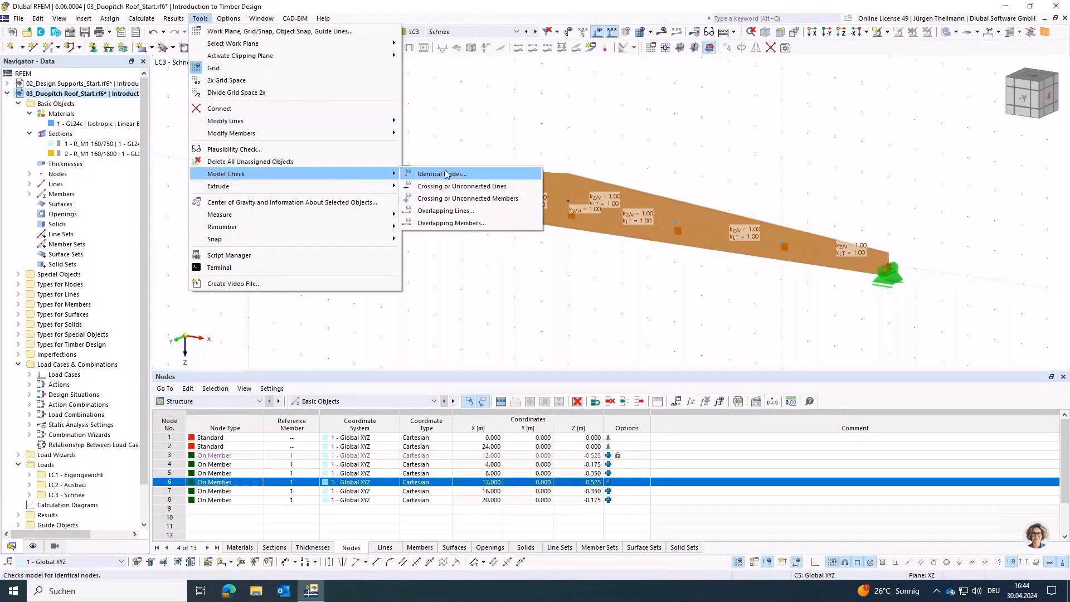
left_click(446, 174)
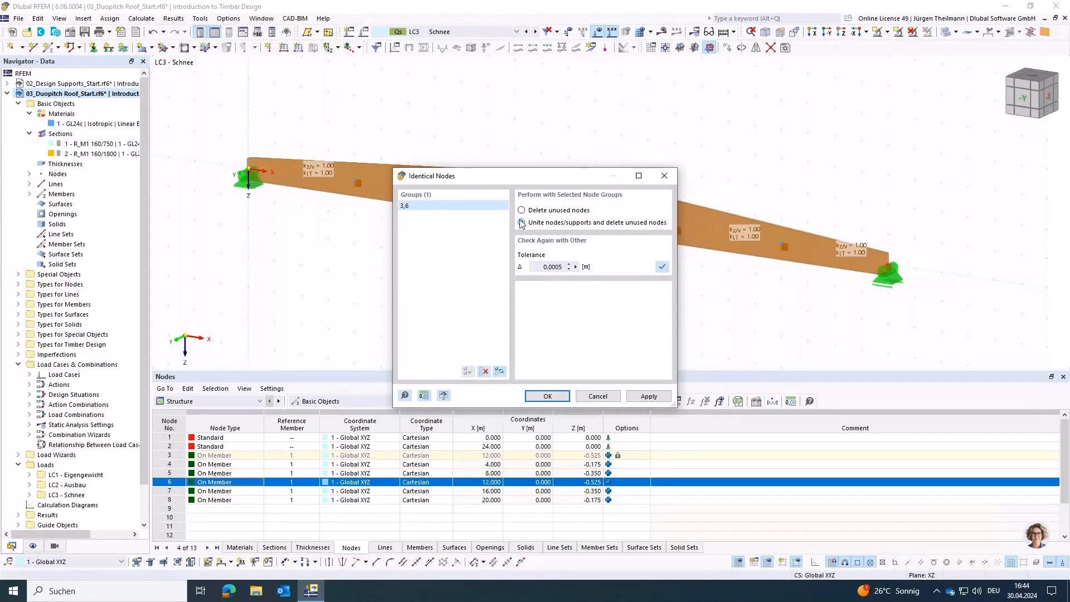
left_click(546, 396)
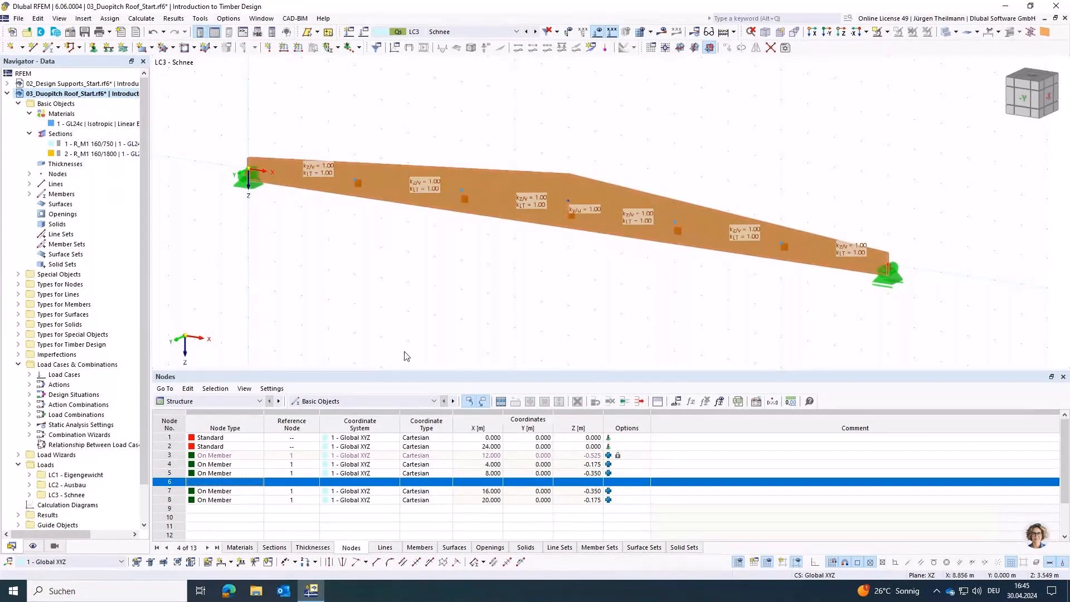
- Return to the Timber Design input data and run the design calculation for the beam
left_click(248, 400)
left_click(196, 455)
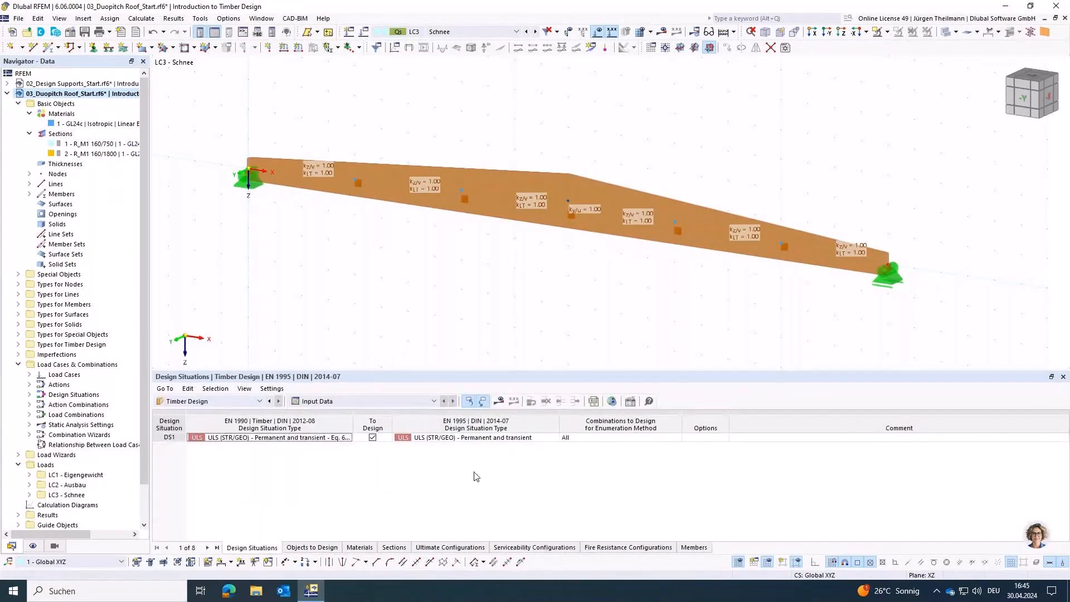
left_click(500, 402)
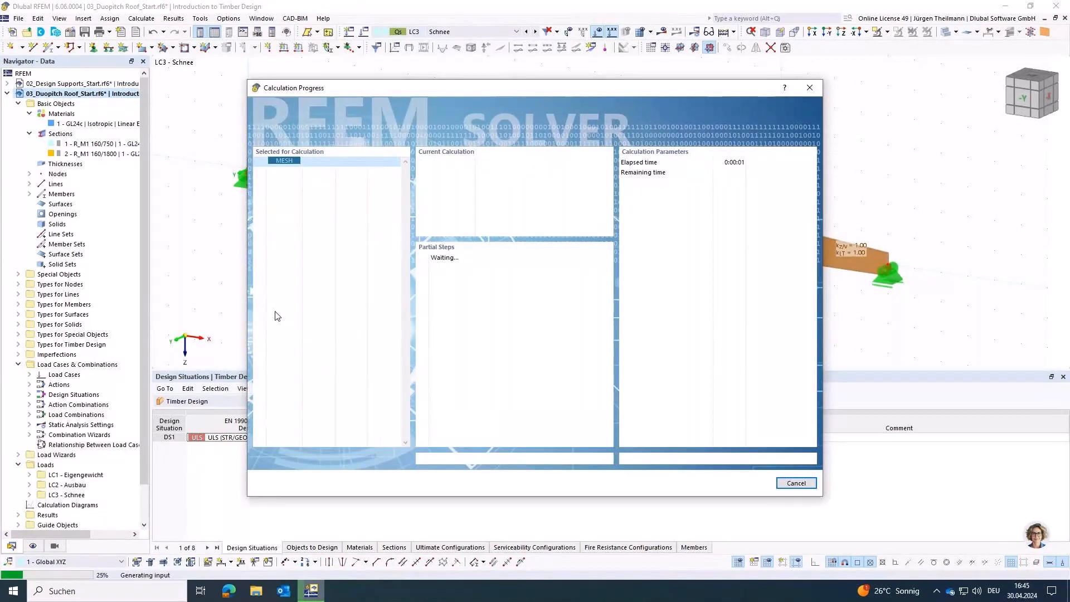
left_click(796, 483)
left_click(523, 342)
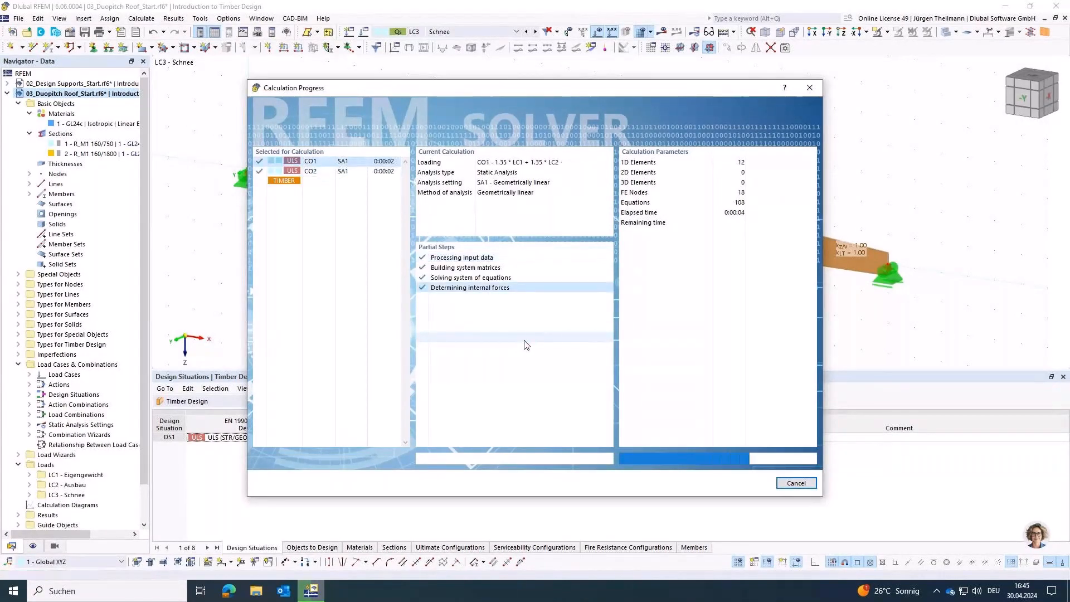
left_click(635, 343)
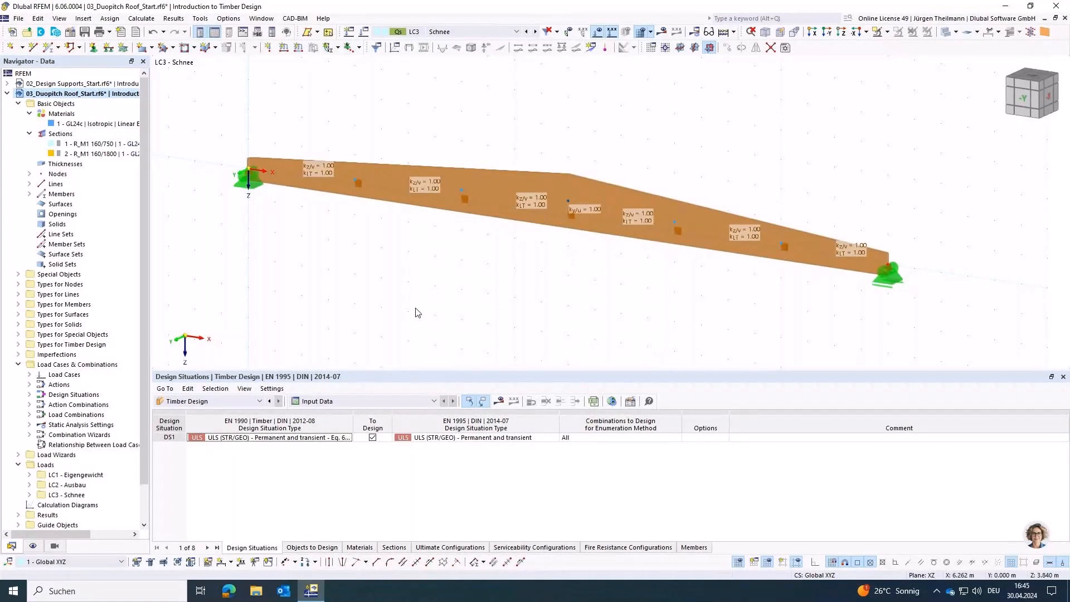
- Add a uniform member load of 1.02 kN/m to the beam in load case LC1 - Eigengewicht, accepting the deletion of all results
middle_click_drag(457, 272, 421, 313)
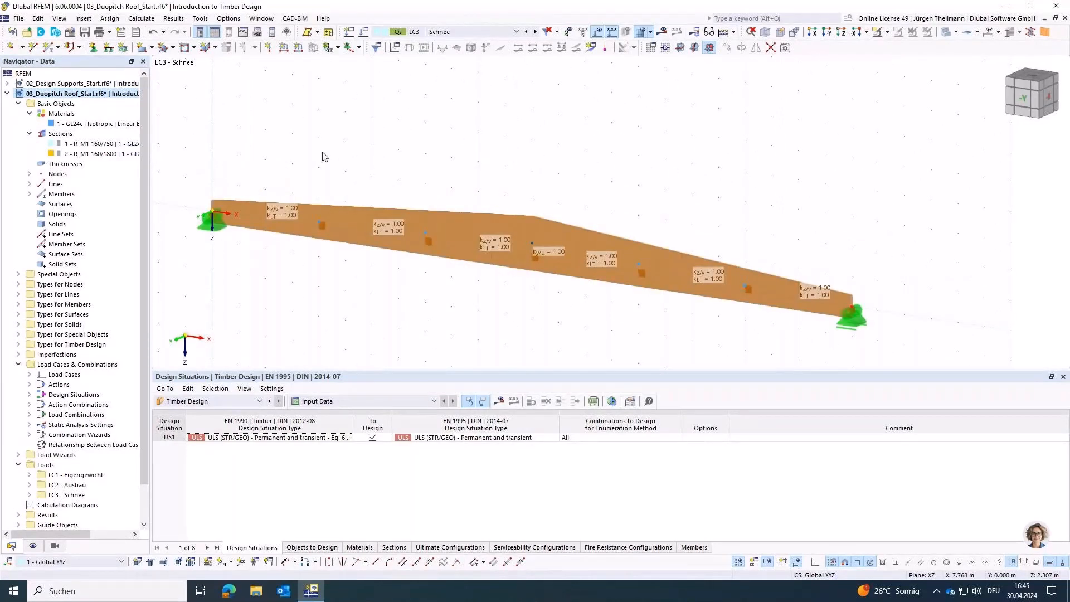
left_click(299, 49)
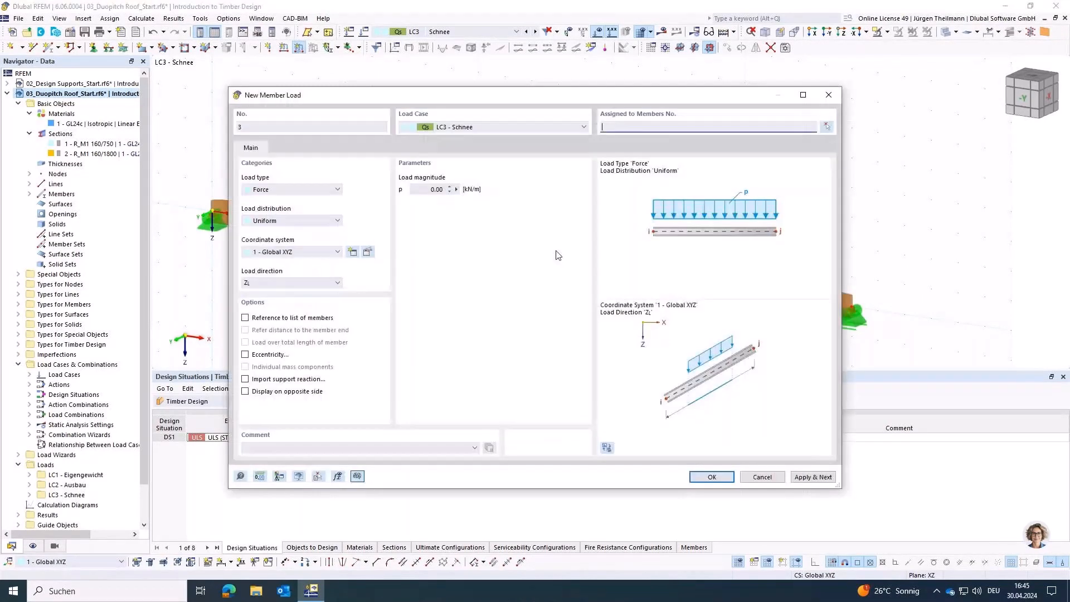
left_click(826, 127)
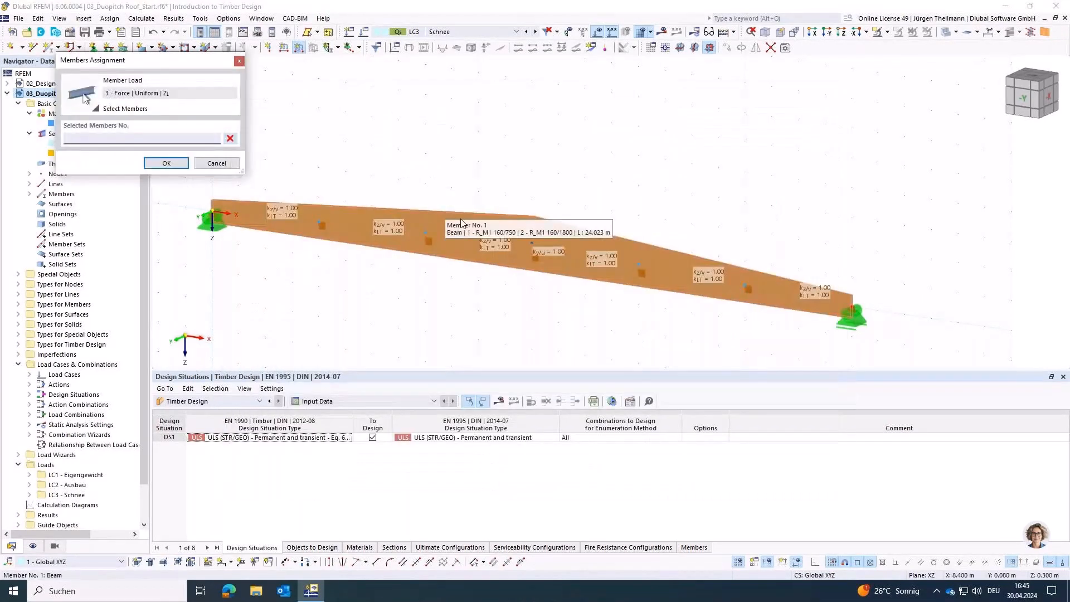
left_click(461, 222)
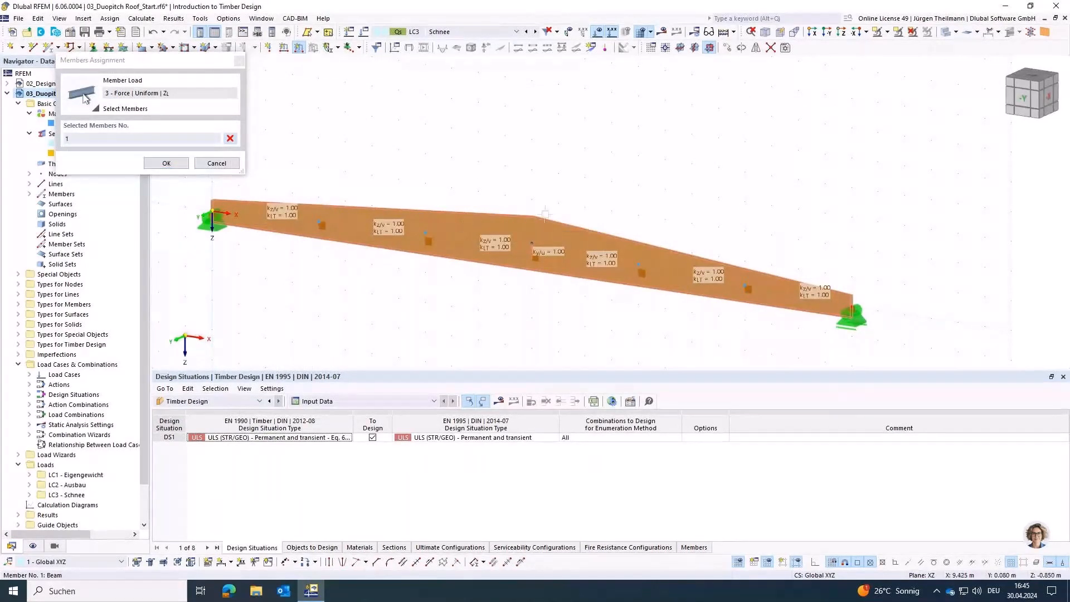
left_click(166, 163)
left_click(583, 128)
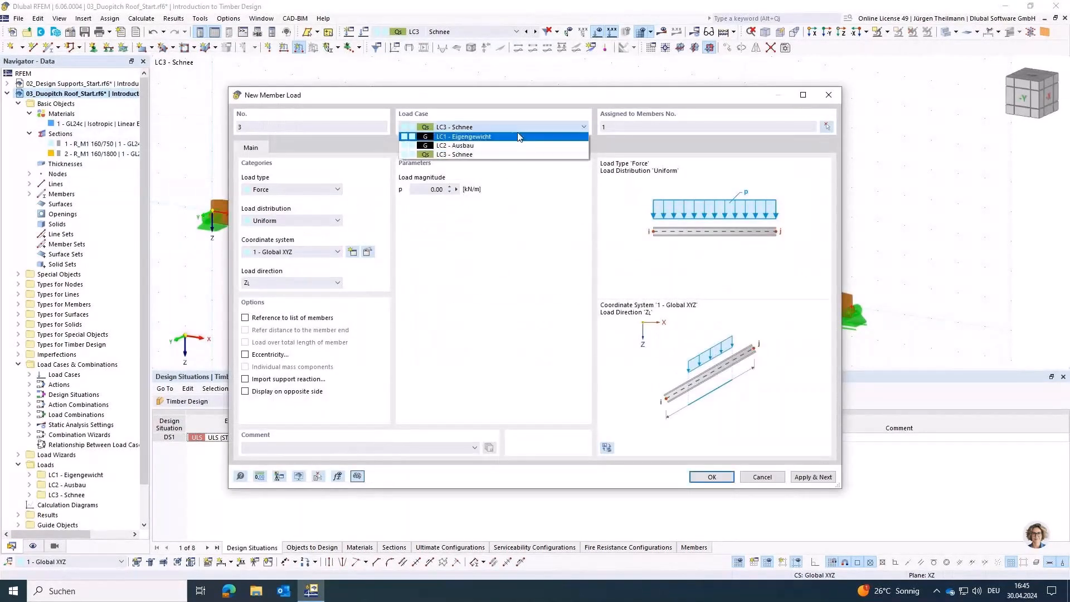
left_click(516, 138)
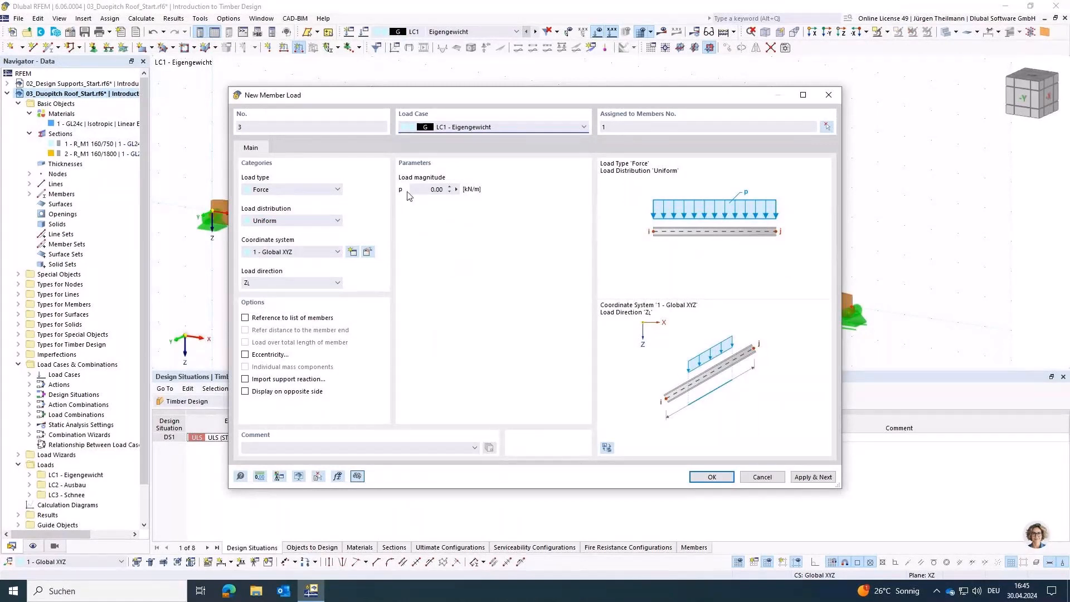
double_click(436, 189)
type("1.02")
key("Tab")
left_click(821, 481)
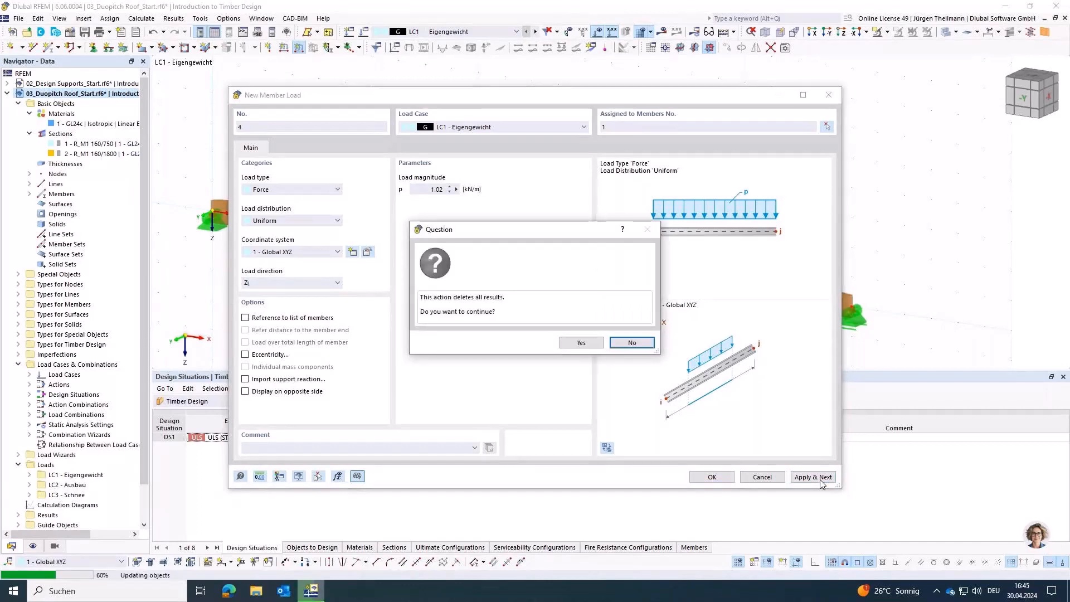
left_click(581, 344)
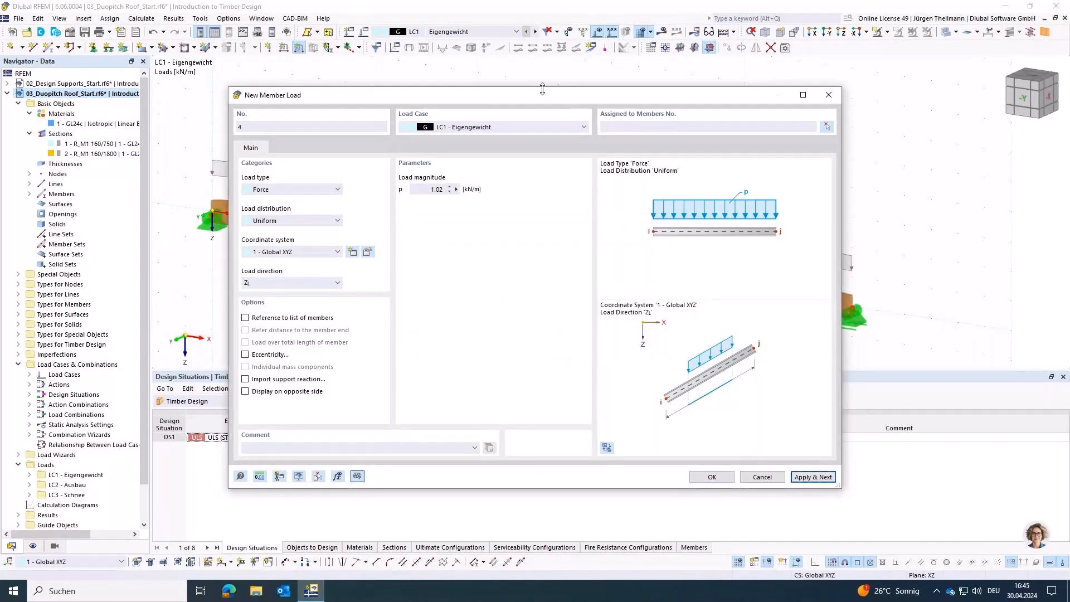
- Add a uniform member load of 2.7 kN/m to the beam in load case LC2 - Ausbau
mouse_move(542, 94)
left_mouse_down()
mouse_move(526, 348)
mouse_move(525, 94)
left_mouse_up()
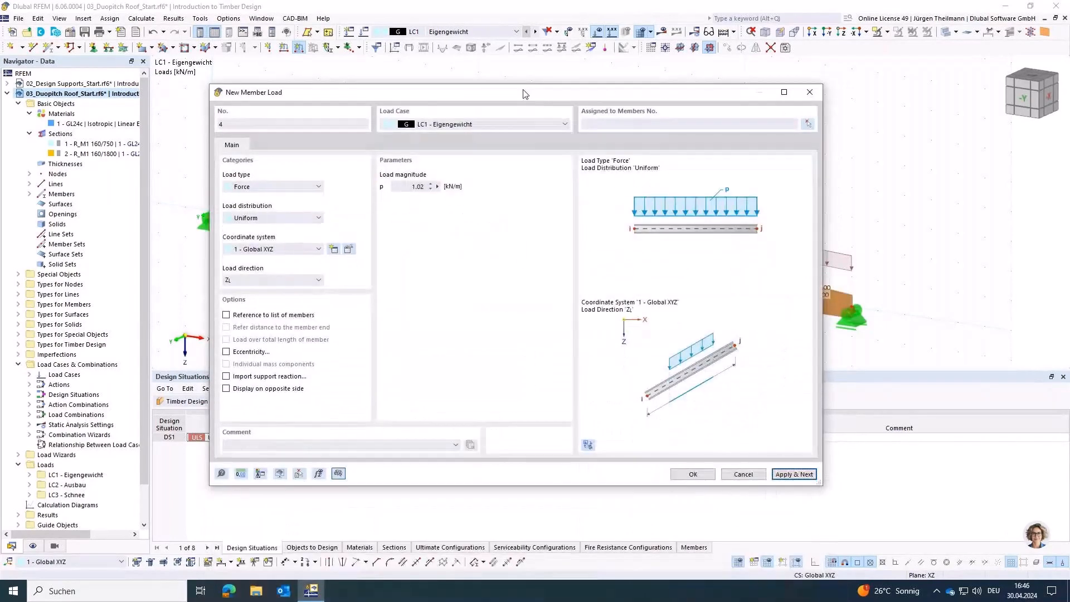
left_click(526, 122)
left_click(507, 139)
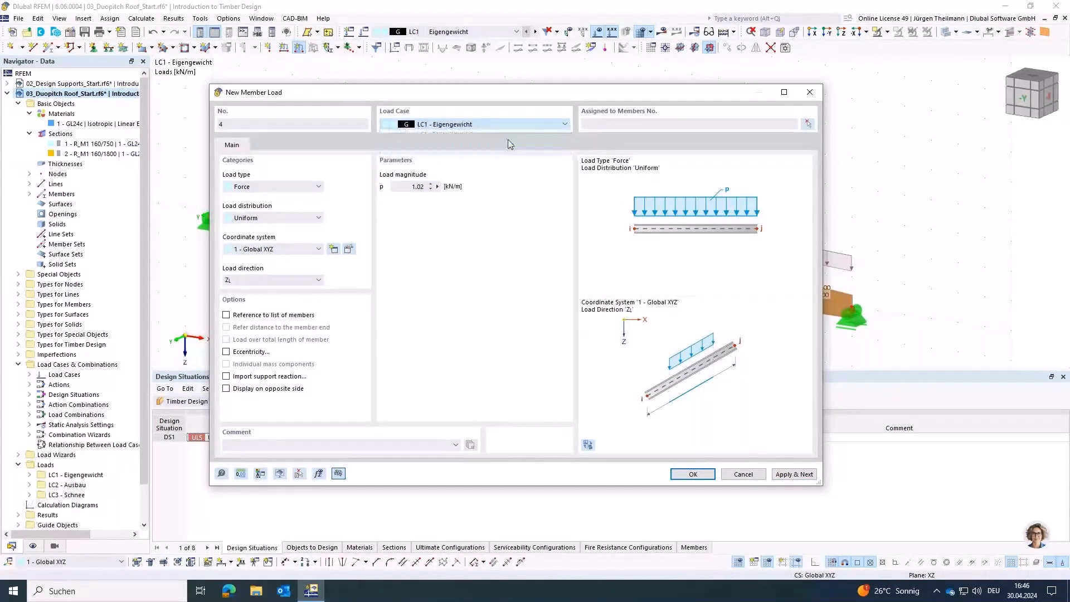
left_click(808, 124)
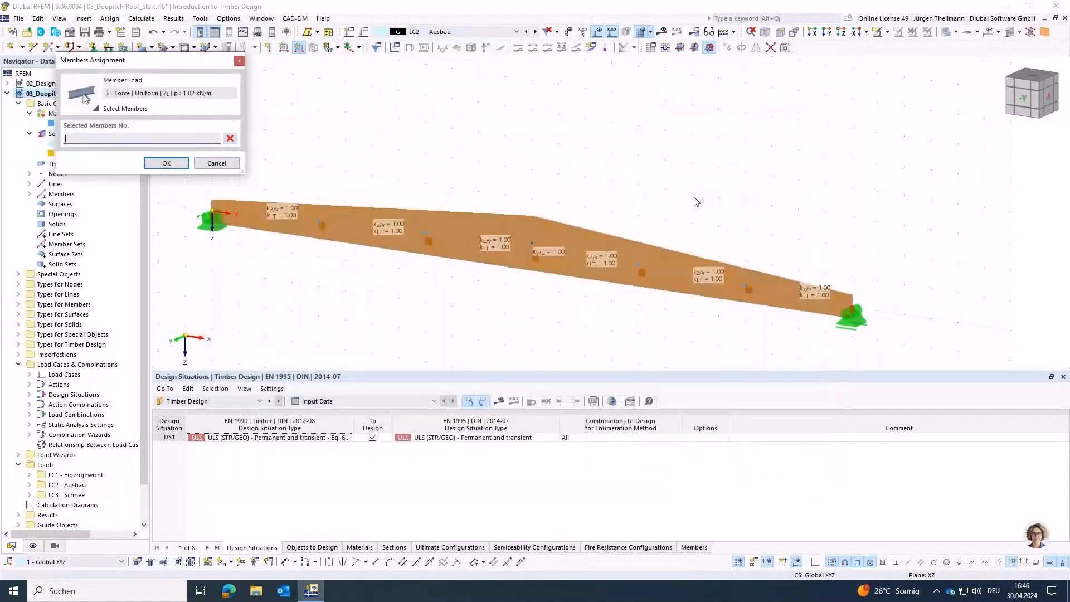
left_click(641, 260)
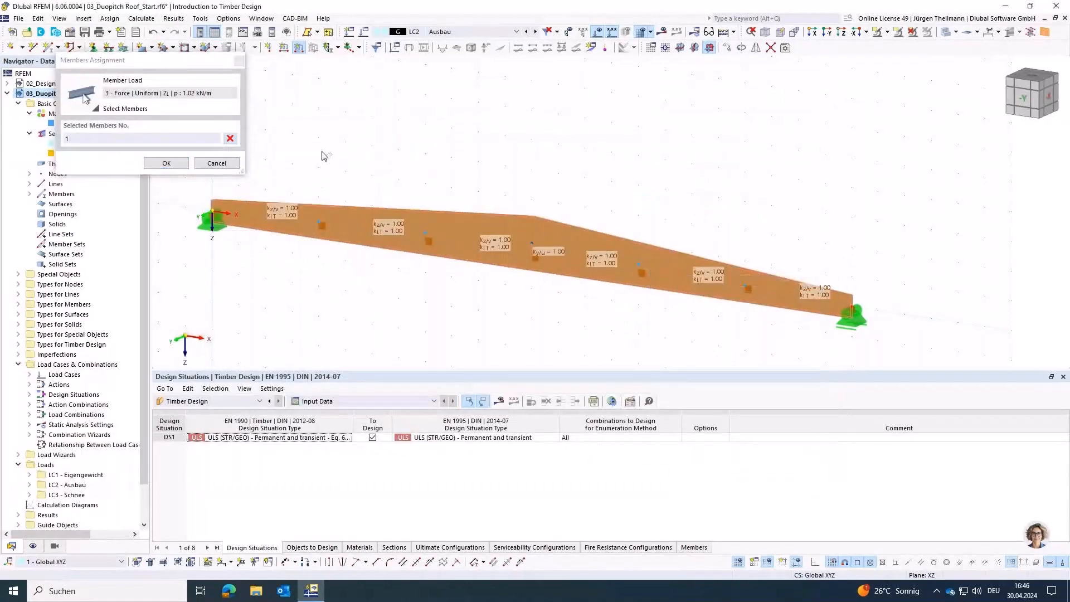
left_click(165, 163)
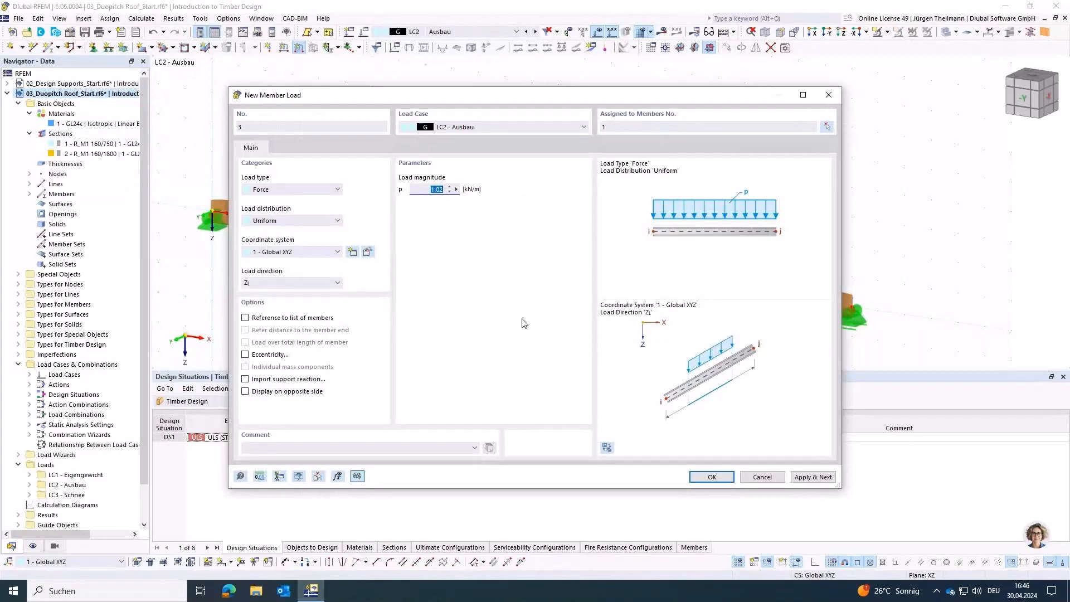
type("2.7")
key("Tab")
left_click(813, 477)
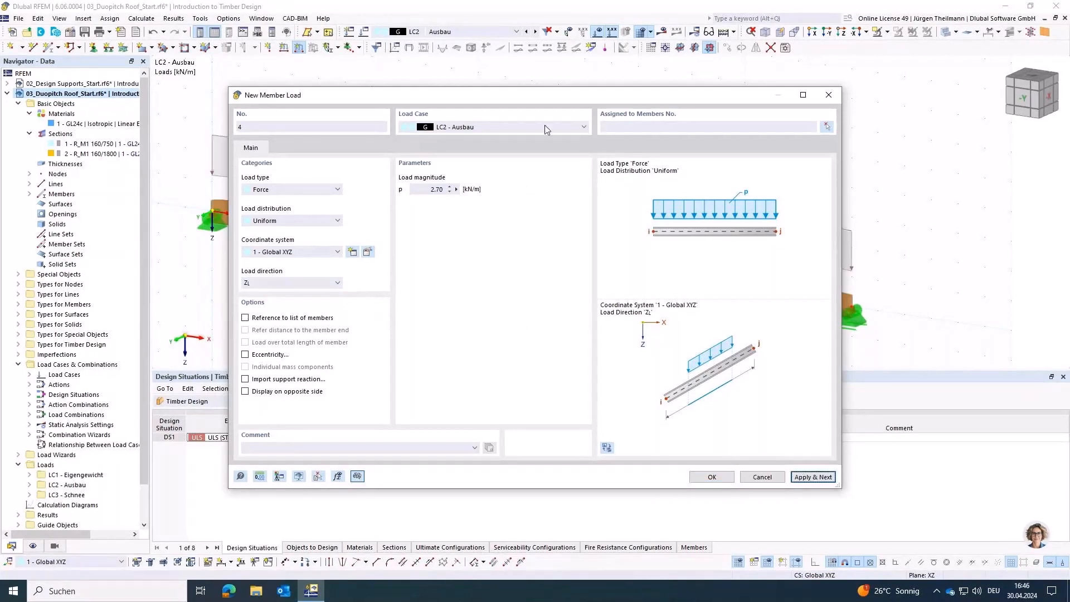
- Add a uniform snow load of 3.15 kN/m to the beam in LC3 - Schnee, acting globally in Z on projected length
left_click(580, 127)
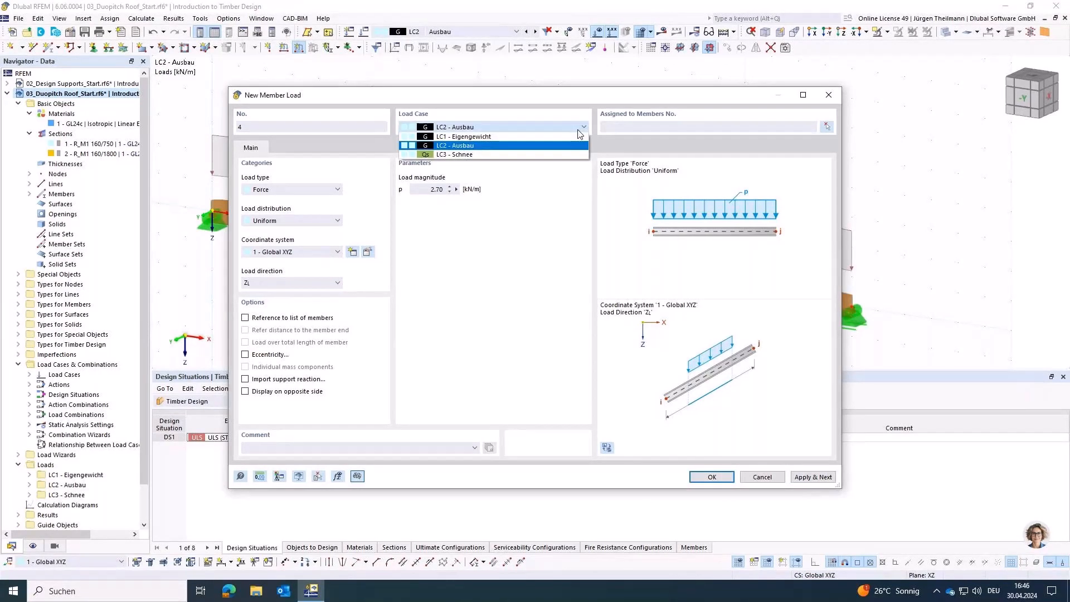
left_click(485, 155)
left_click(827, 127)
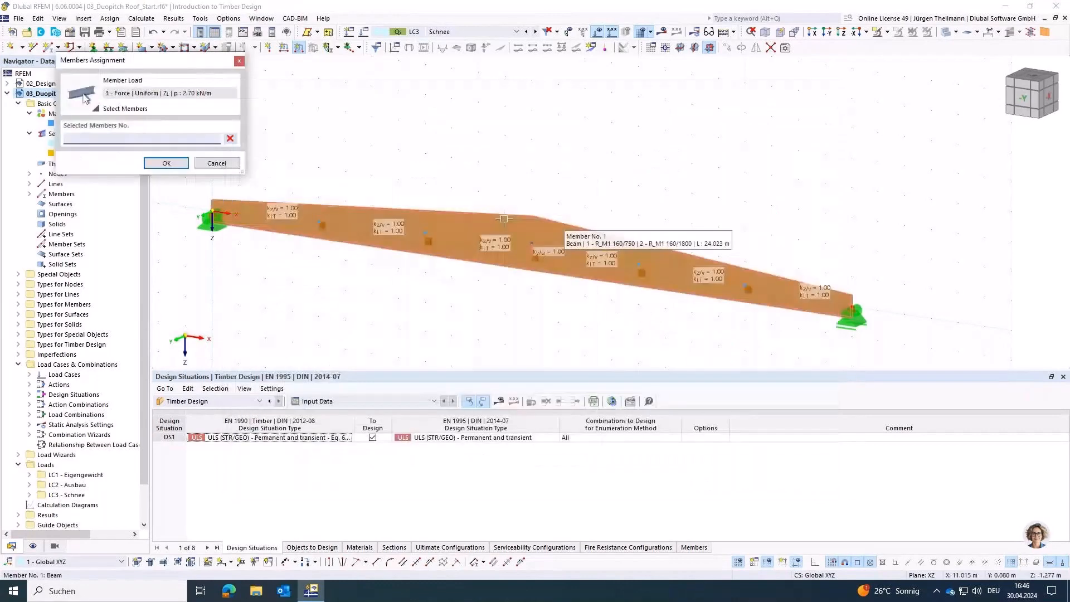
left_click(167, 162)
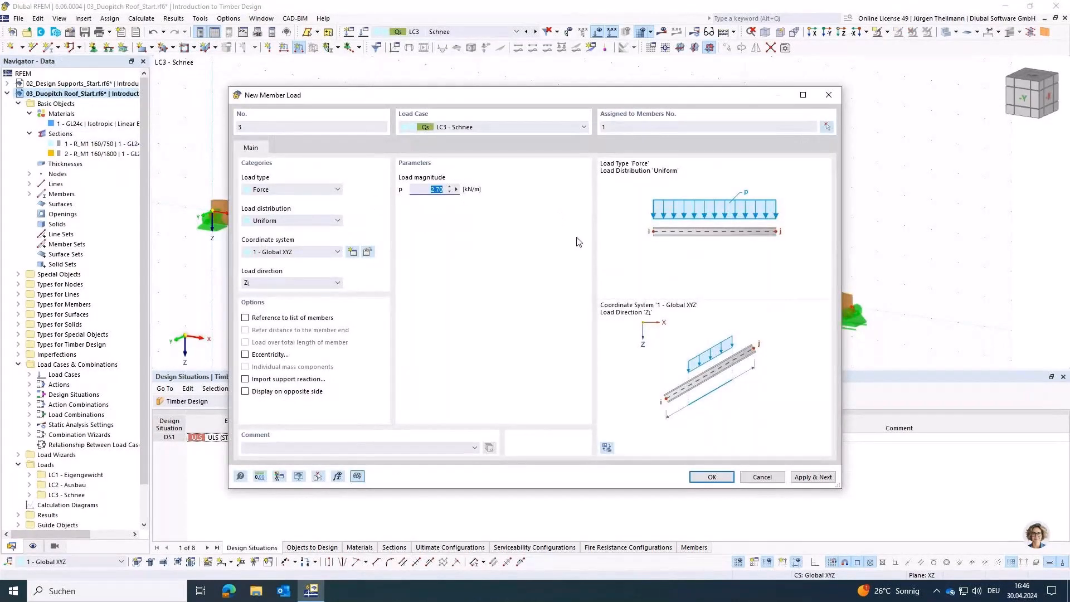
type("3.15")
key("Tab")
left_click(323, 285)
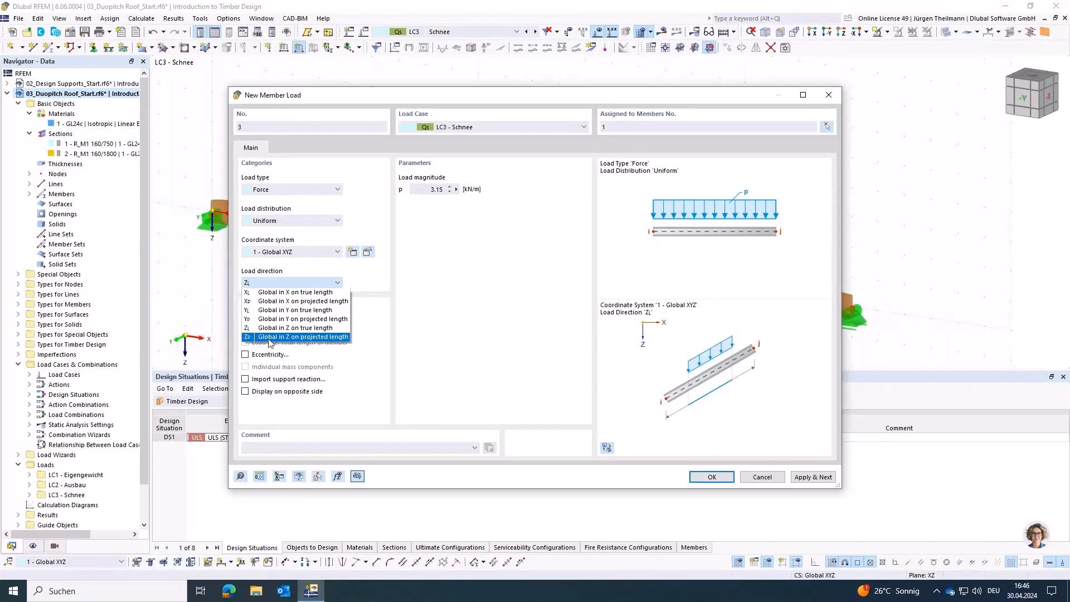
left_click(325, 338)
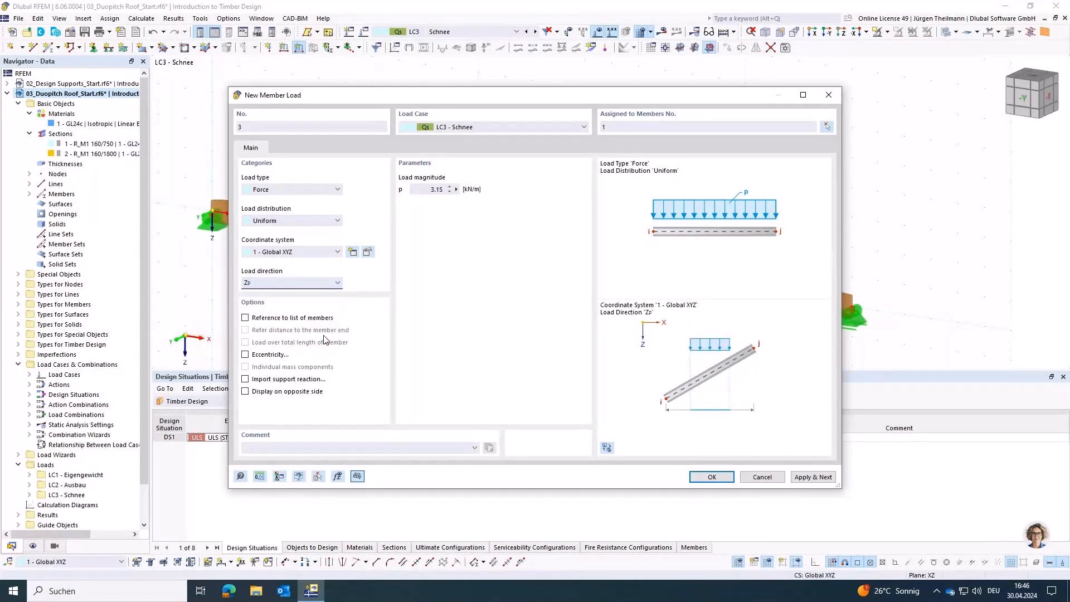
left_click(719, 478)
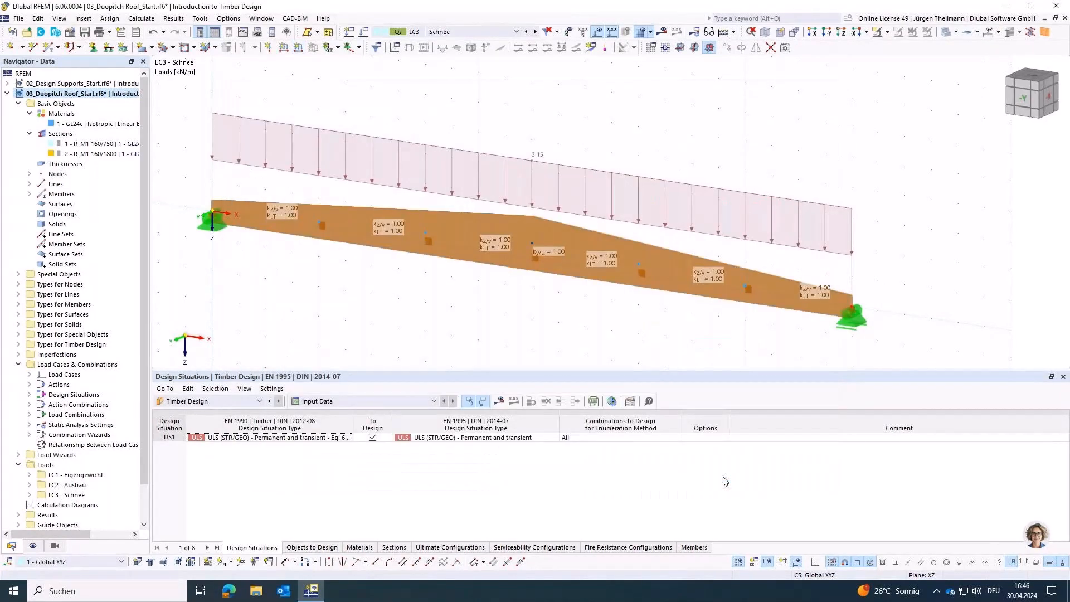
- Calculate the timber design with the new loads and display the design ratios along the beam
left_click(498, 402)
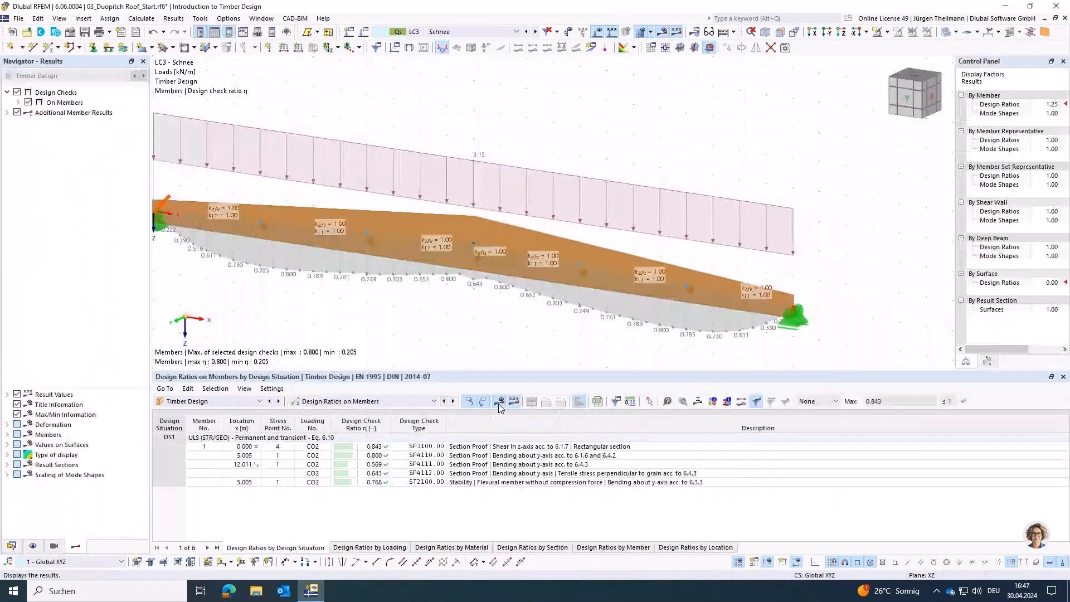
middle_click_drag(447, 312, 553, 302)
scroll(539, 298, "down", 1)
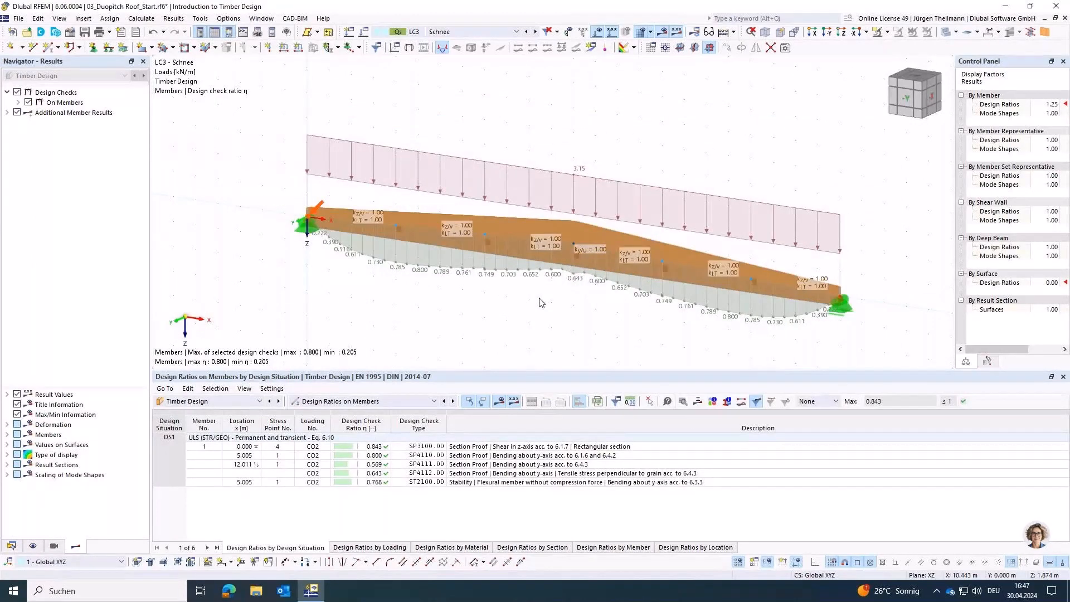
middle_click_drag(615, 326, 576, 312)
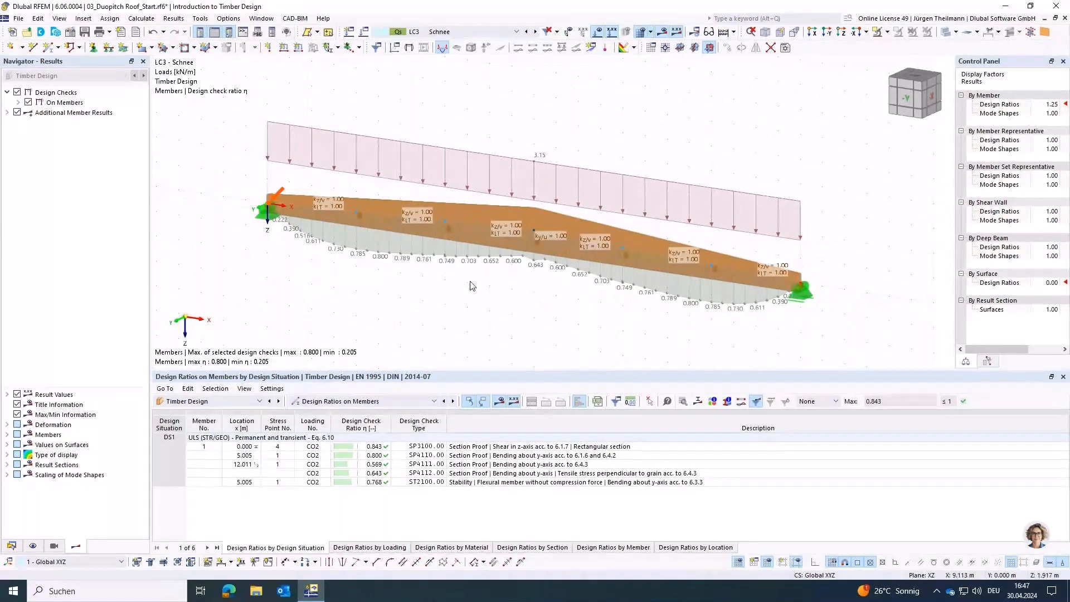
- Limit the displayed member ratios to section proof SP4110, hiding the ratio envelope, the stability checks, SP4111 and SP4112
left_click(18, 103)
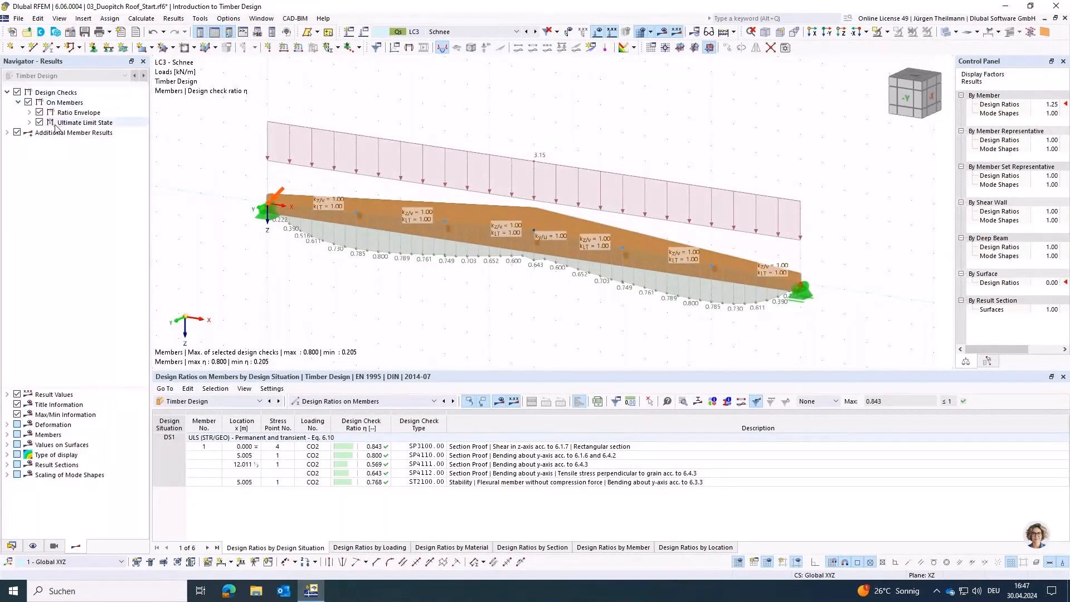
left_click(39, 113)
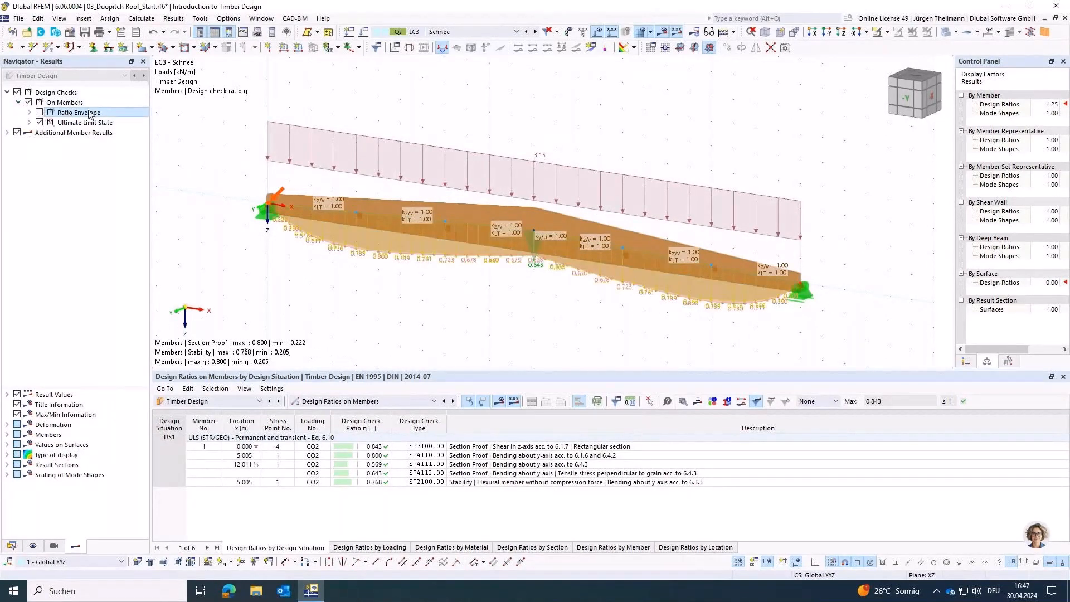
left_click(29, 123)
left_click(51, 143)
left_click(40, 133)
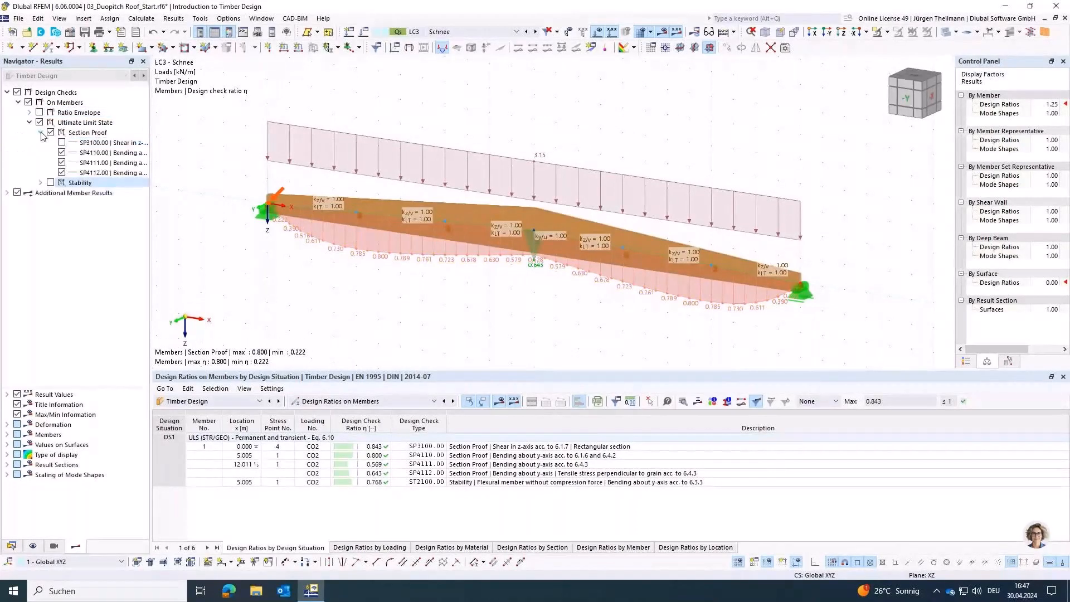
left_click(63, 163)
left_click(62, 162)
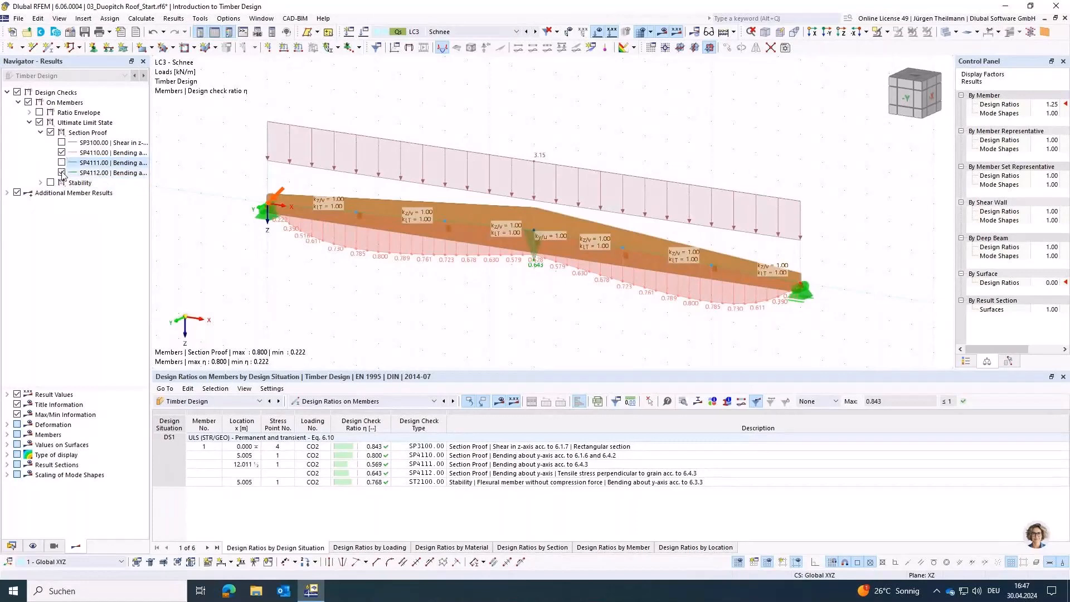
left_click(62, 173)
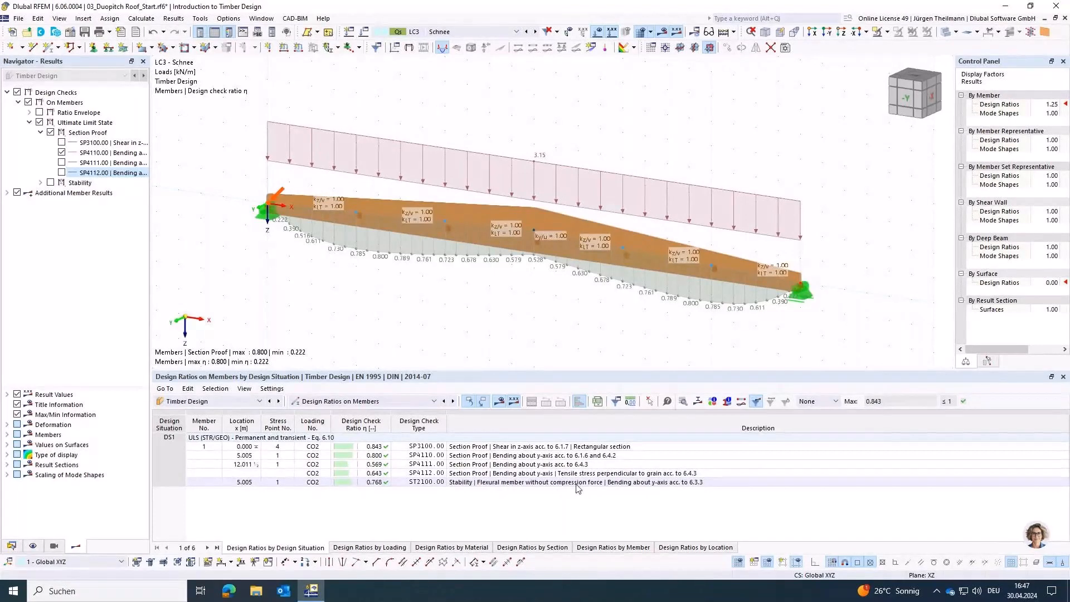
- Examine the design check details and formulas of stability check ST2100 for bending about the y-axis
double_click(497, 482)
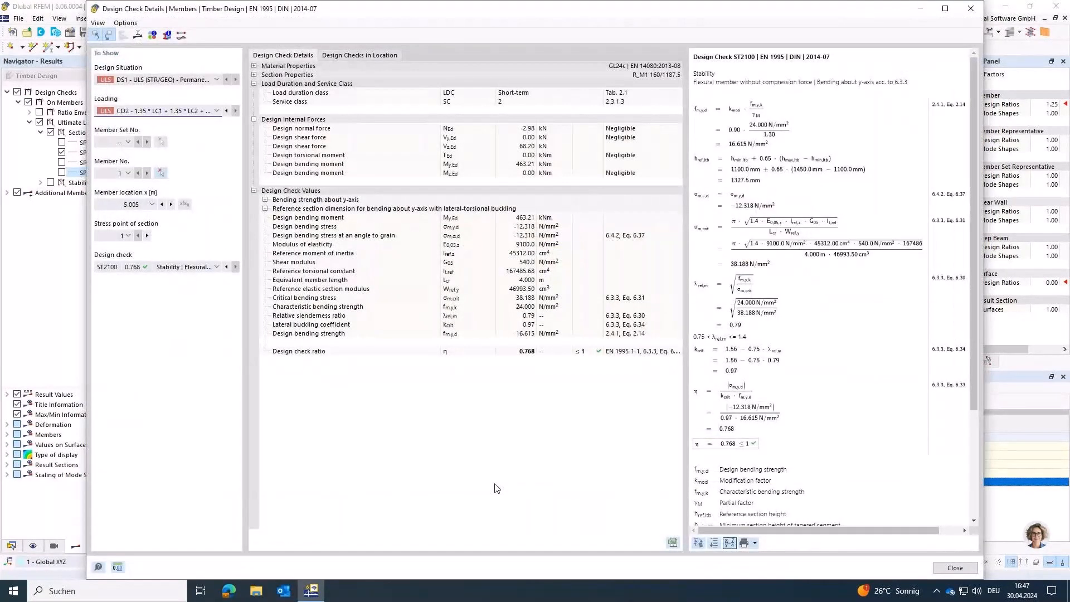
scroll(862, 248, "down", 3)
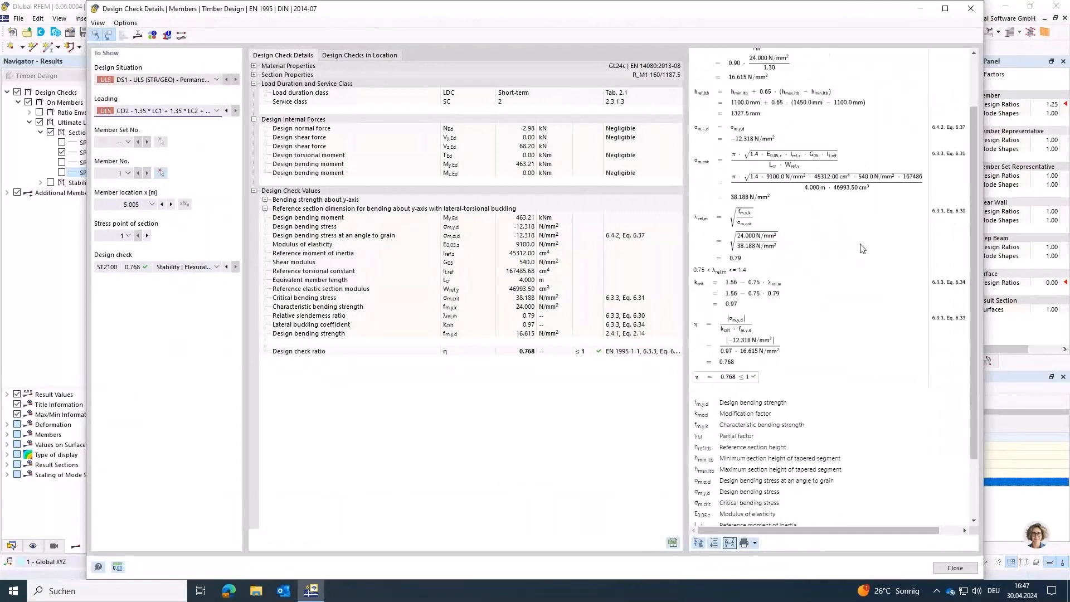
scroll(861, 247, "down", 2)
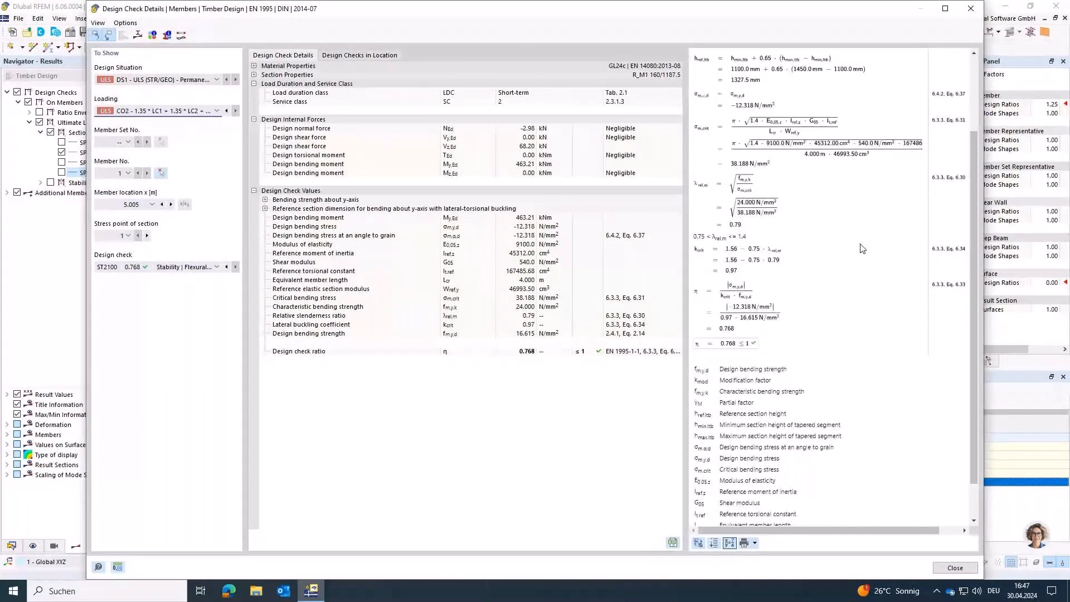
scroll(863, 248, "down", 2)
left_click(953, 569)
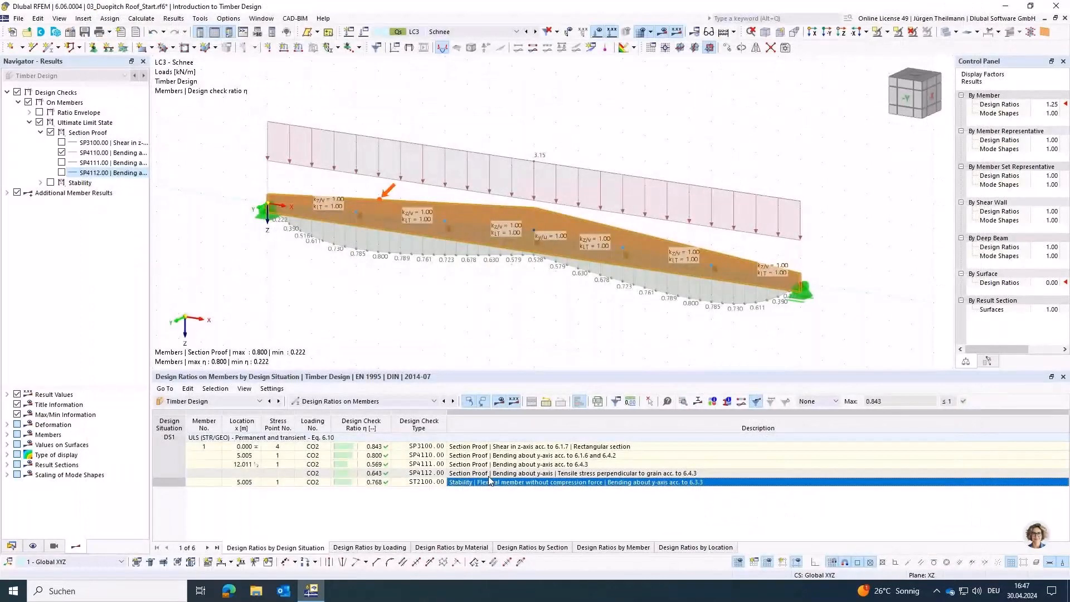
- Examine the design check details of section proof SP4110, including the cut-to-grain angle and its reduction factor
left_click(531, 457)
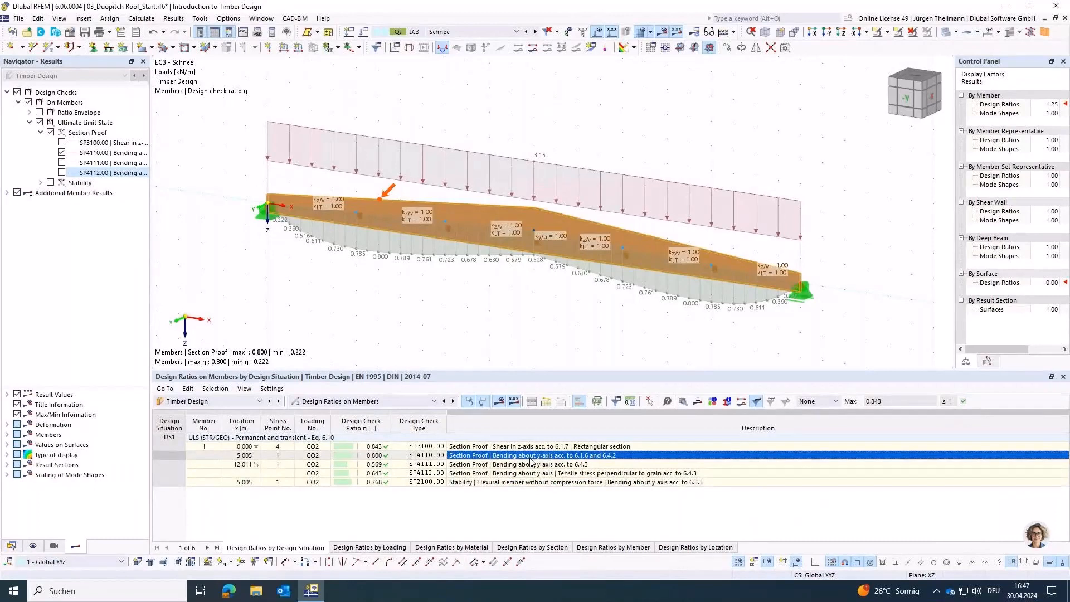
double_click(531, 461)
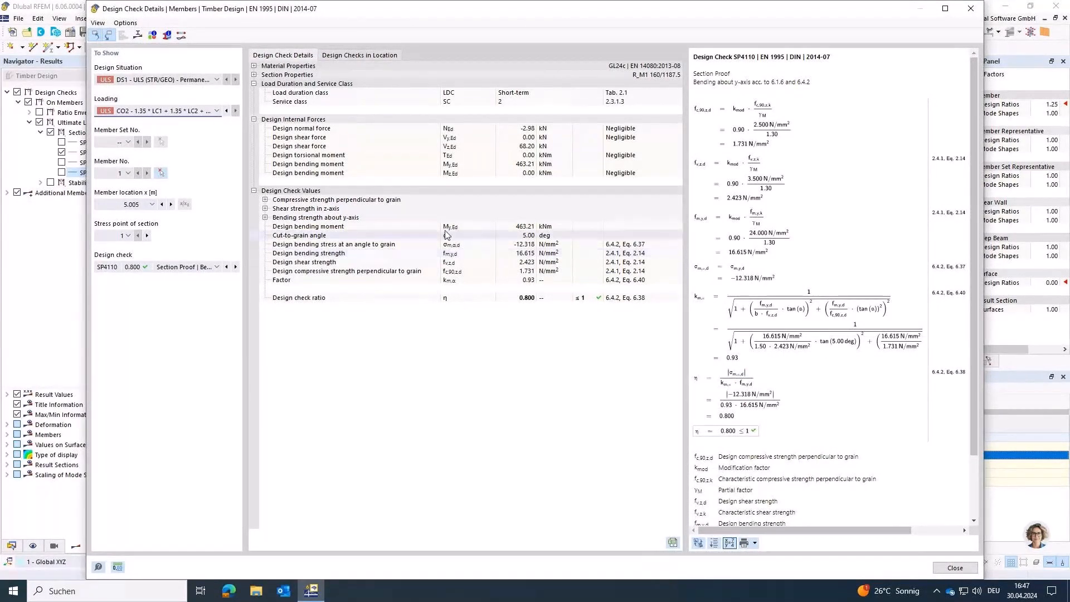
left_click(949, 574)
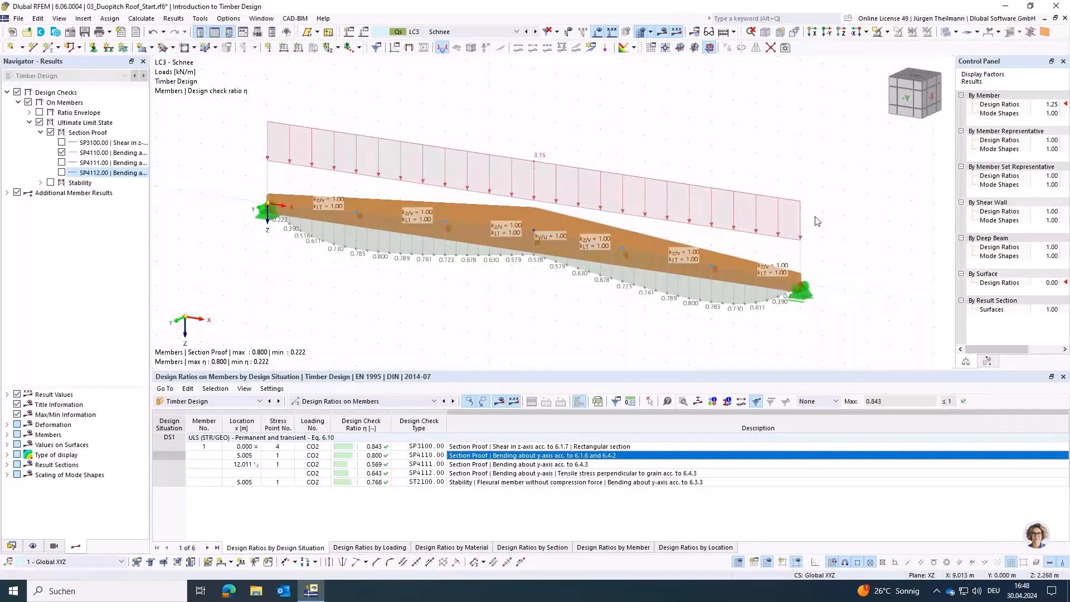
- In the mesh settings for members, set the divisions for result diagrams, special member types and max/min values to 2 each
left_click(912, 104)
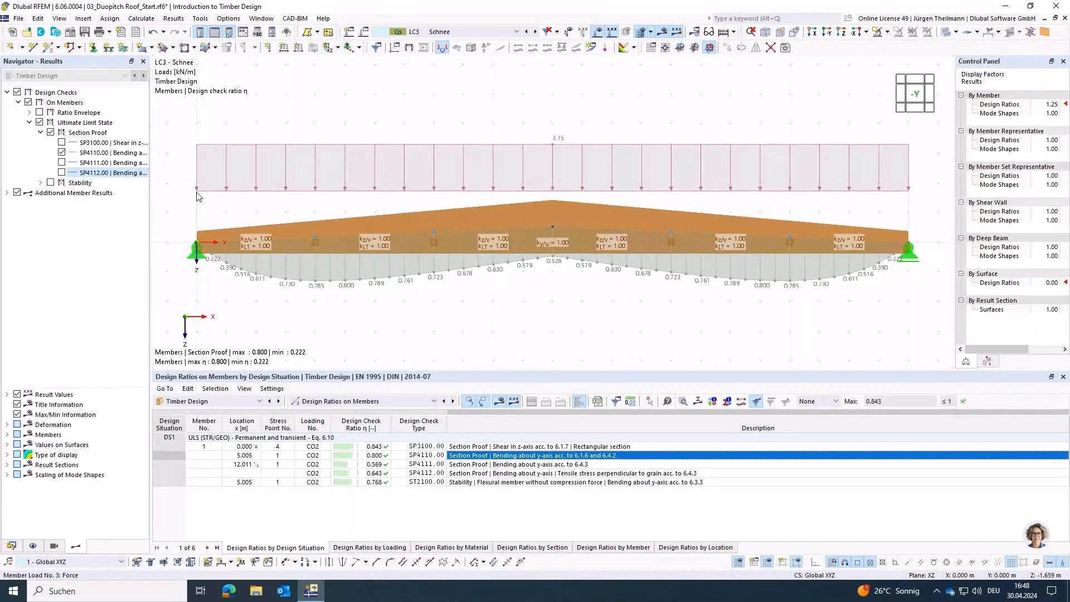
left_click(141, 18)
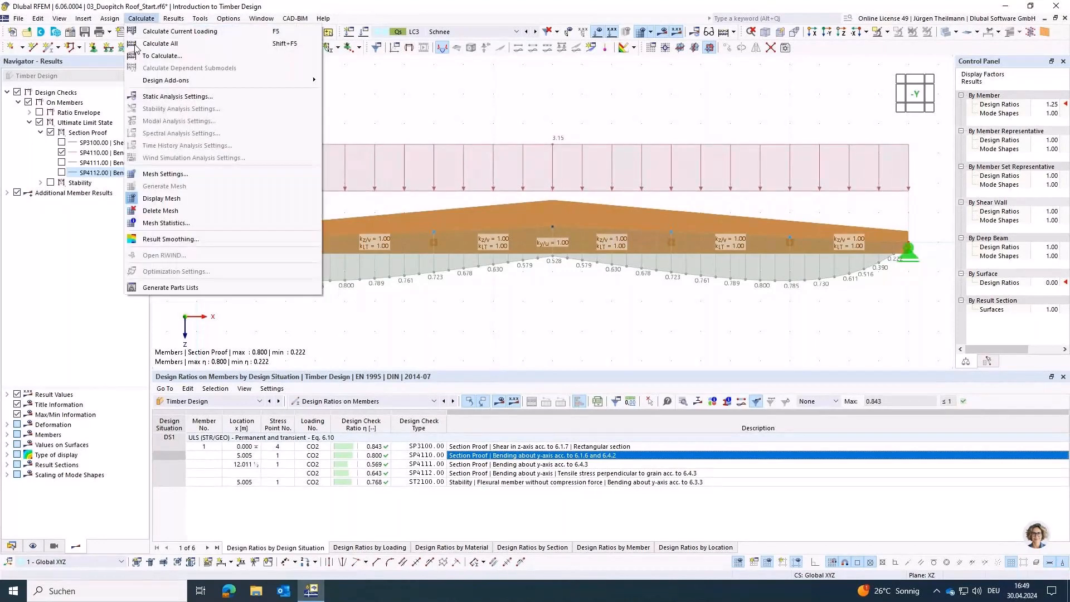
left_click(198, 174)
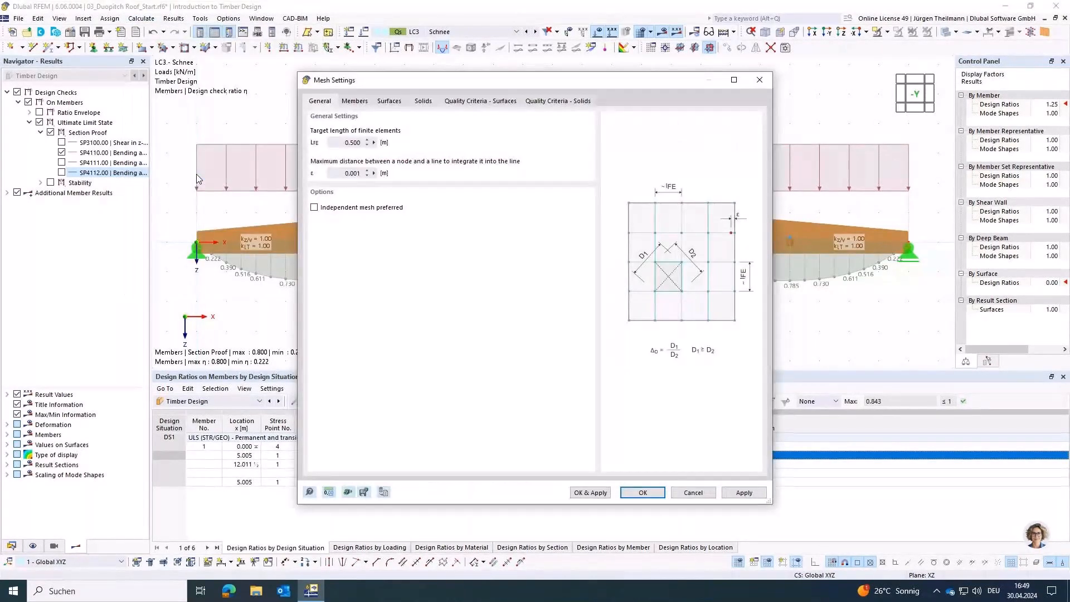
left_click(355, 101)
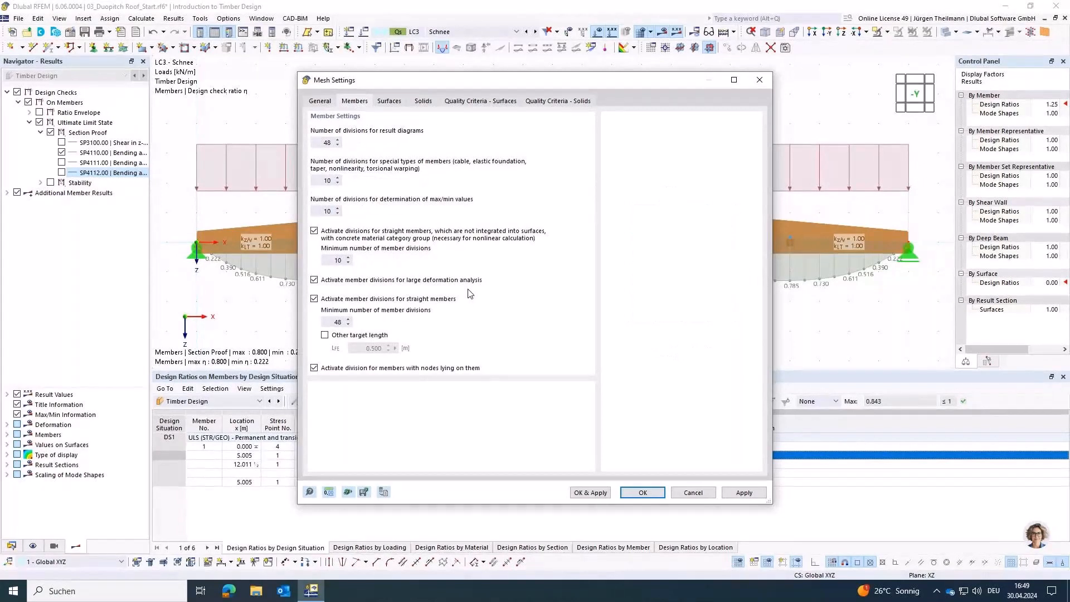
double_click(318, 143)
type("2")
key("Tab")
type("2")
key("Tab")
type("2")
- Set the minimum member divisions for concrete and straight members to 2 each, and recalculate the timber design
key("Tab")
key("Tab")
type("2")
key("Tab")
key("Tab")
key("Tab")
type("2")
left_click(591, 493)
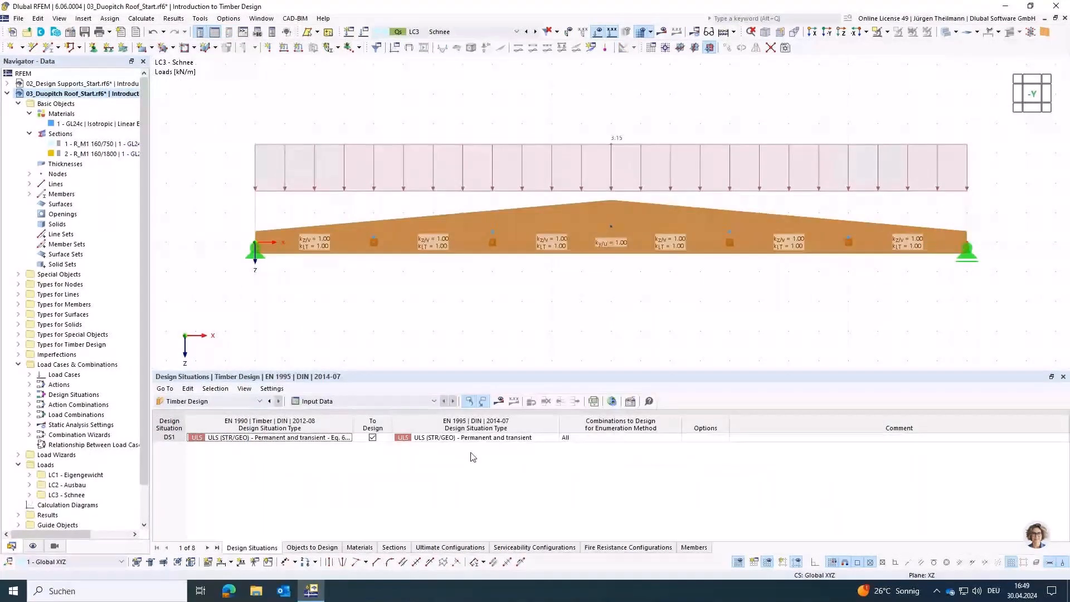
left_click(498, 402)
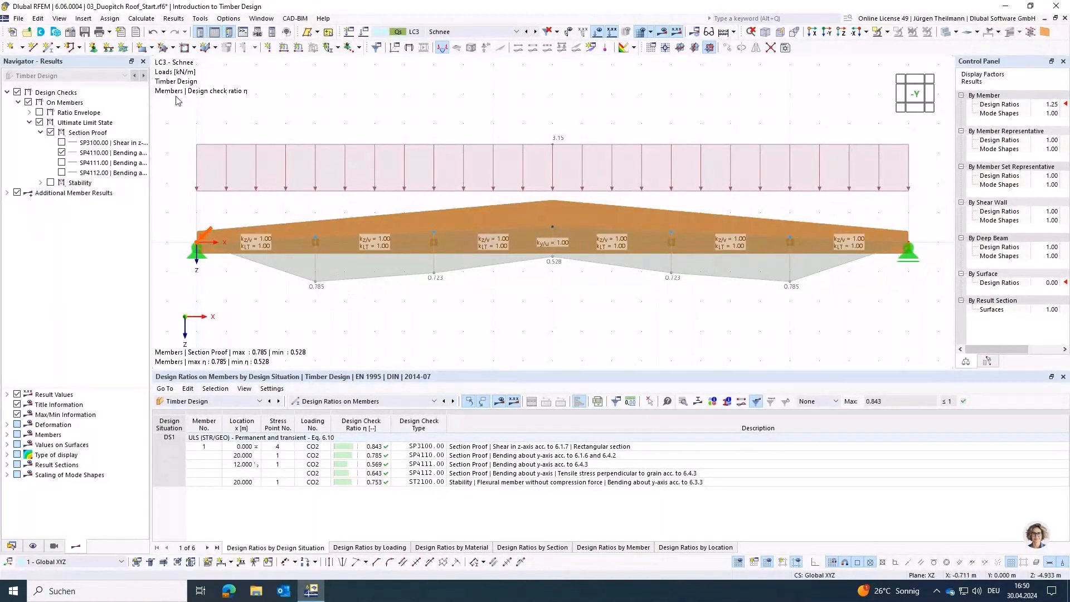
- Reset the member mesh settings to their default values
left_click(141, 18)
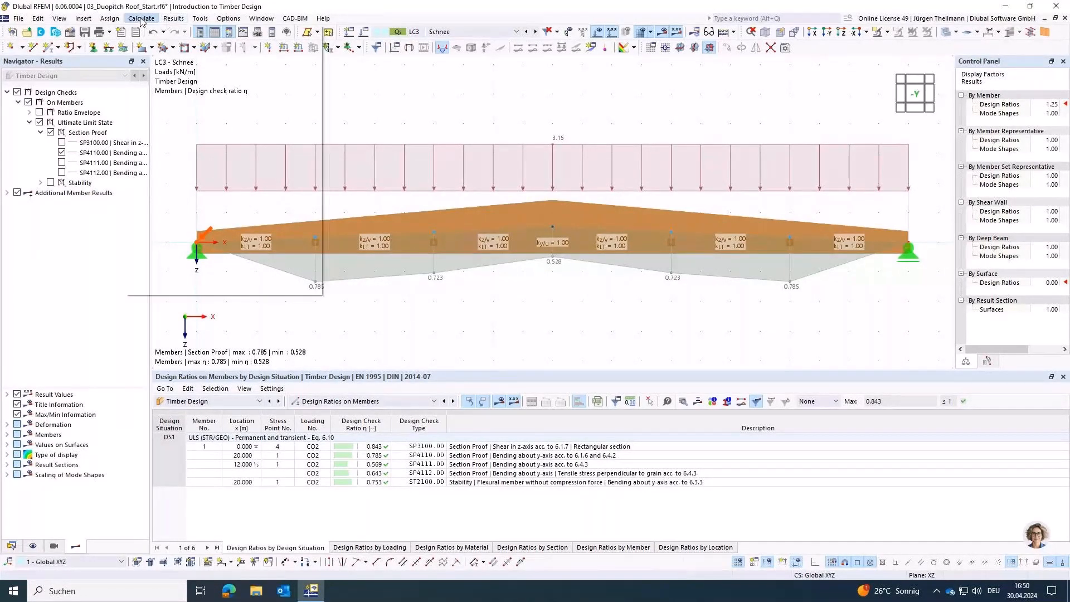
left_click(154, 173)
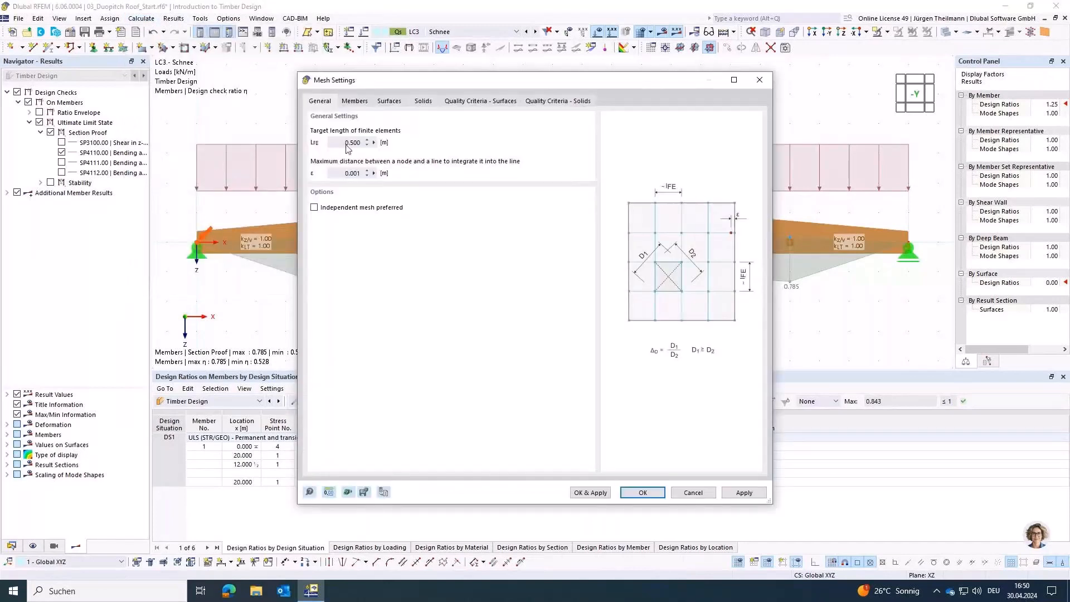
left_click(354, 101)
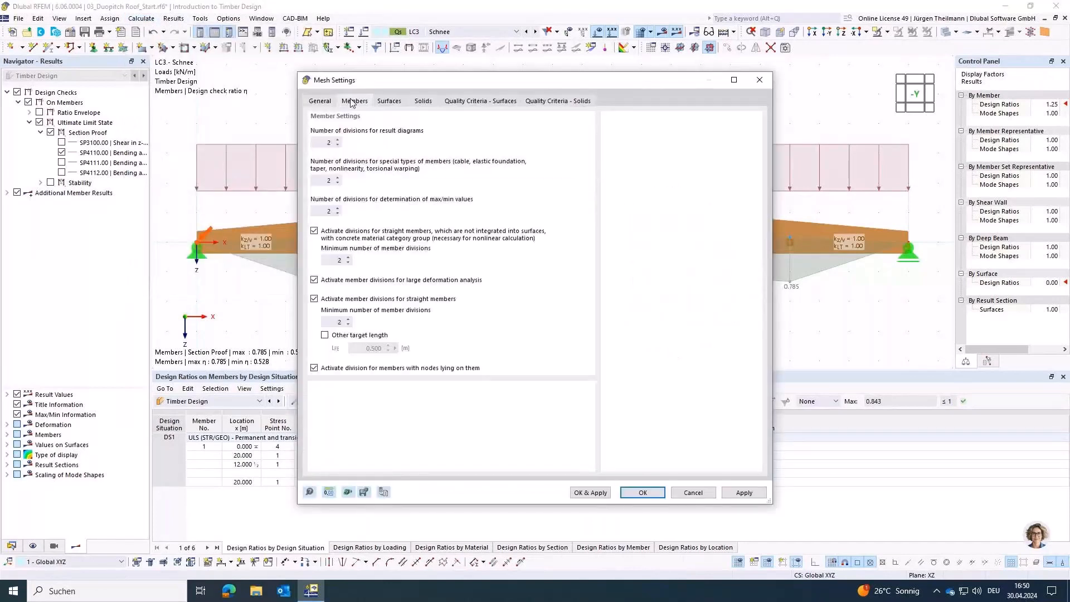
left_click(383, 492)
- Set the result diagram divisions and the minimum divisions for straight members to 12, and recalculate the timber design
double_click(322, 143)
type("24")
key("Tab")
double_click(325, 143)
type("12")
key("Tab")
double_click(331, 321)
type("12")
left_click(647, 493)
left_click(498, 404)
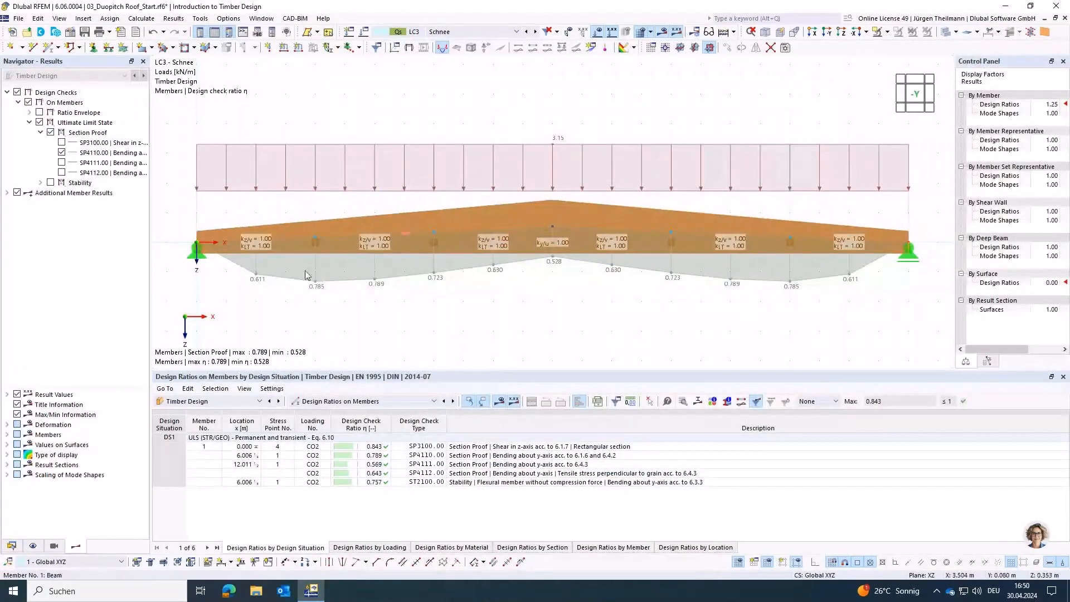
- Set the result diagram divisions and the minimum divisions for straight members to 24, and recalculate the timber design
left_click(141, 19)
left_click(157, 181)
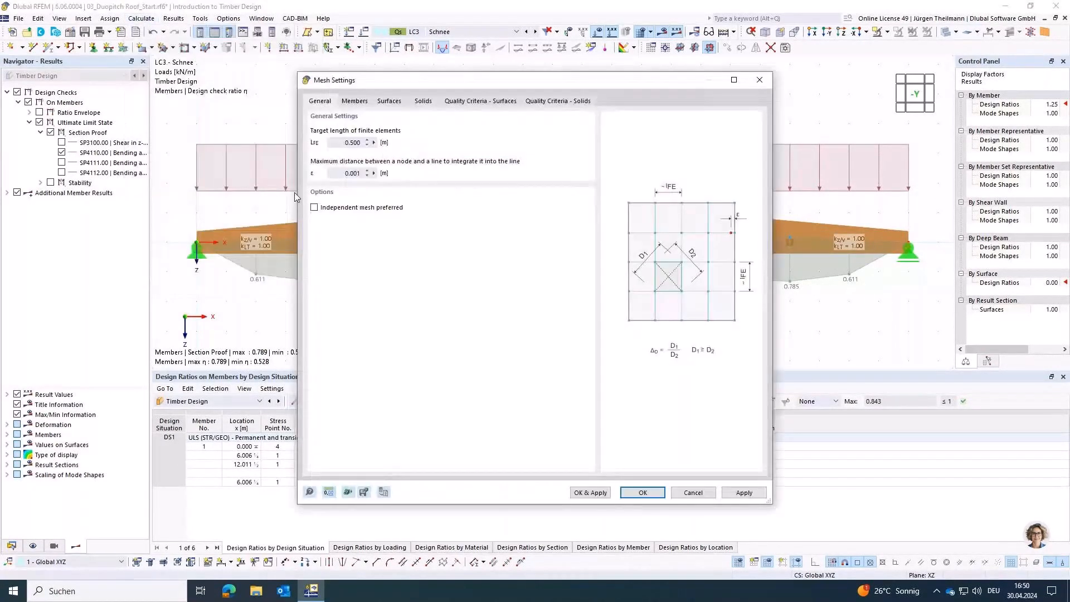
left_click(352, 101)
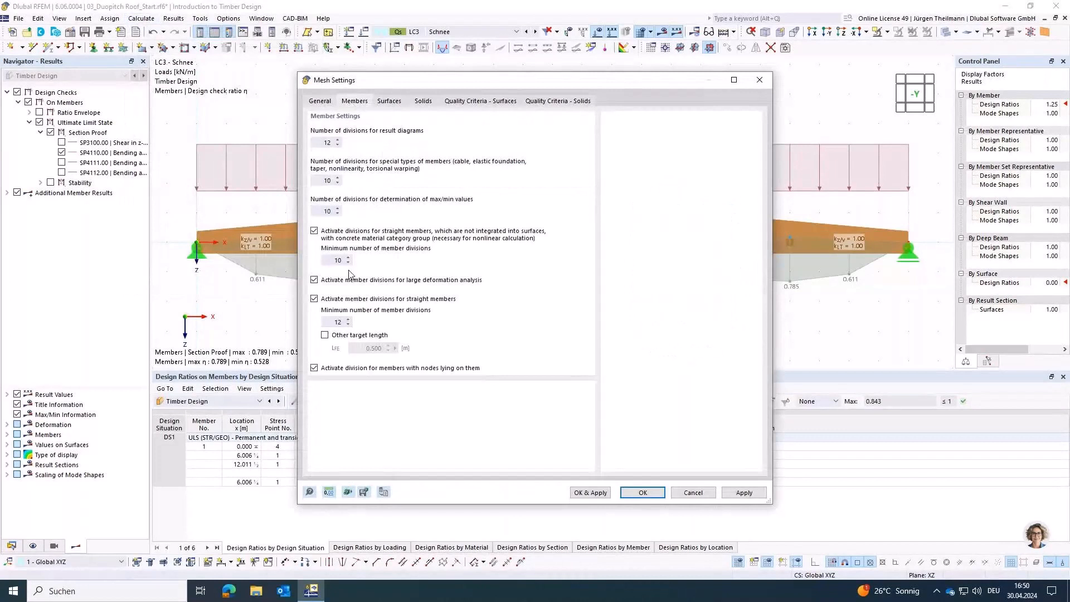
double_click(319, 142)
type("24")
key("Tab")
double_click(325, 320)
type("24")
key("Tab")
left_click(643, 492)
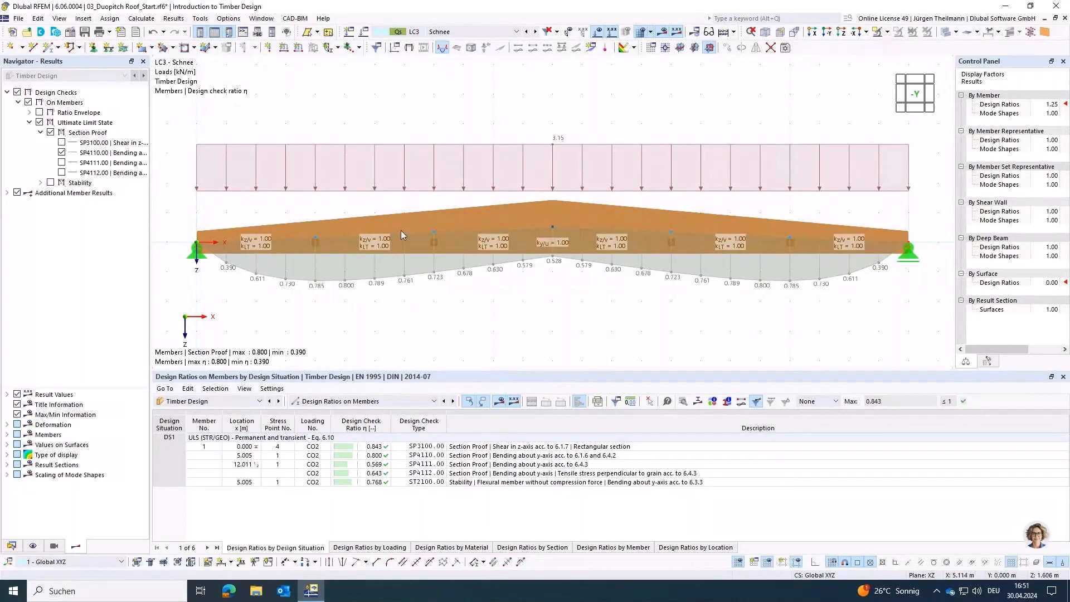
- Display the static analysis normal force N along the beam for load combination CO2, with the loads hidden
left_click(508, 33)
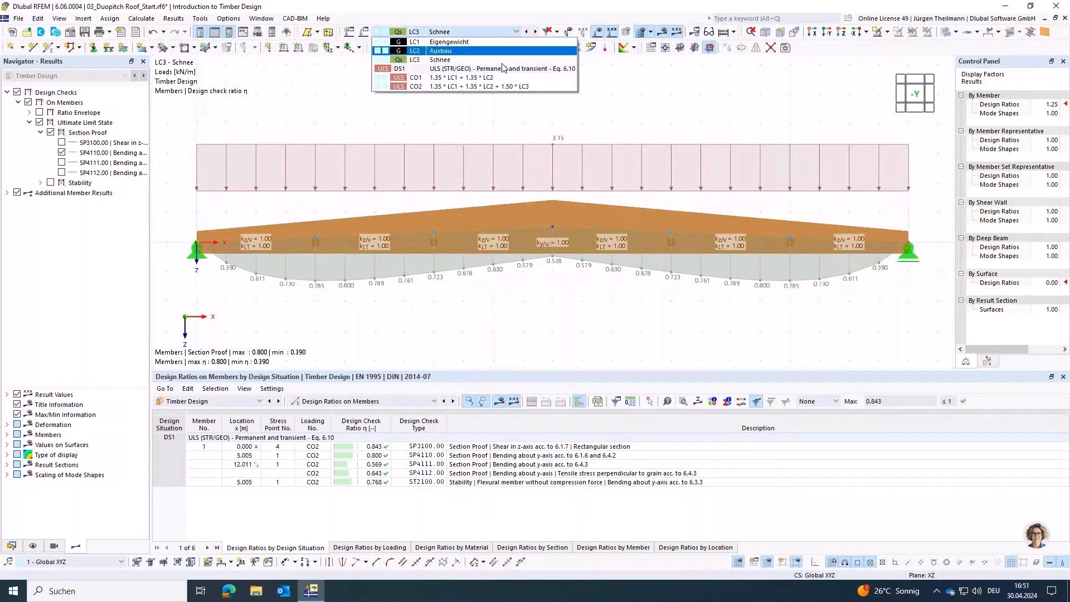
left_click(474, 86)
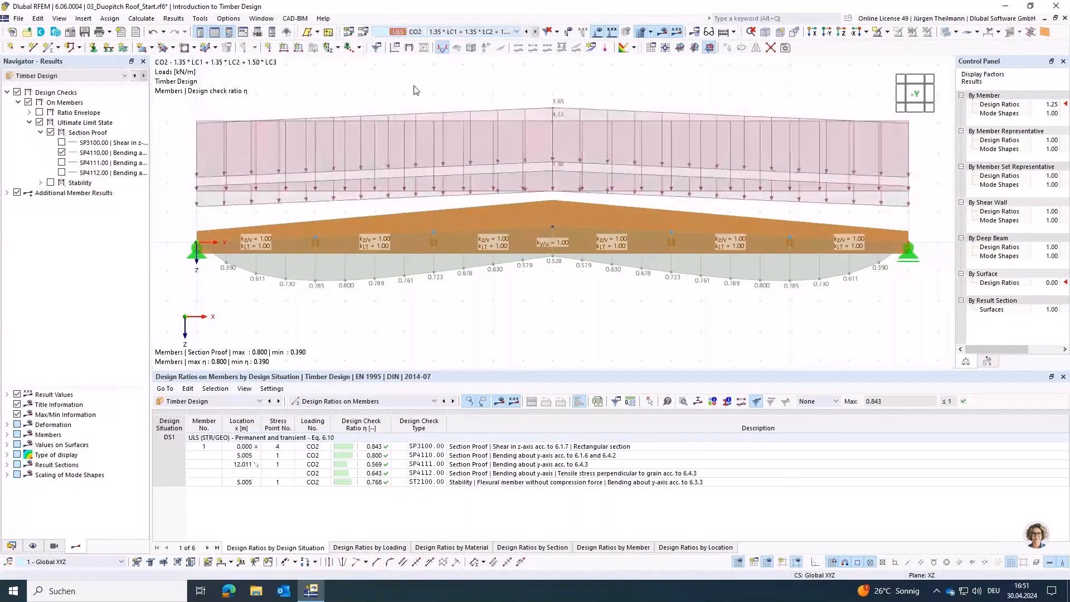
left_click(667, 35)
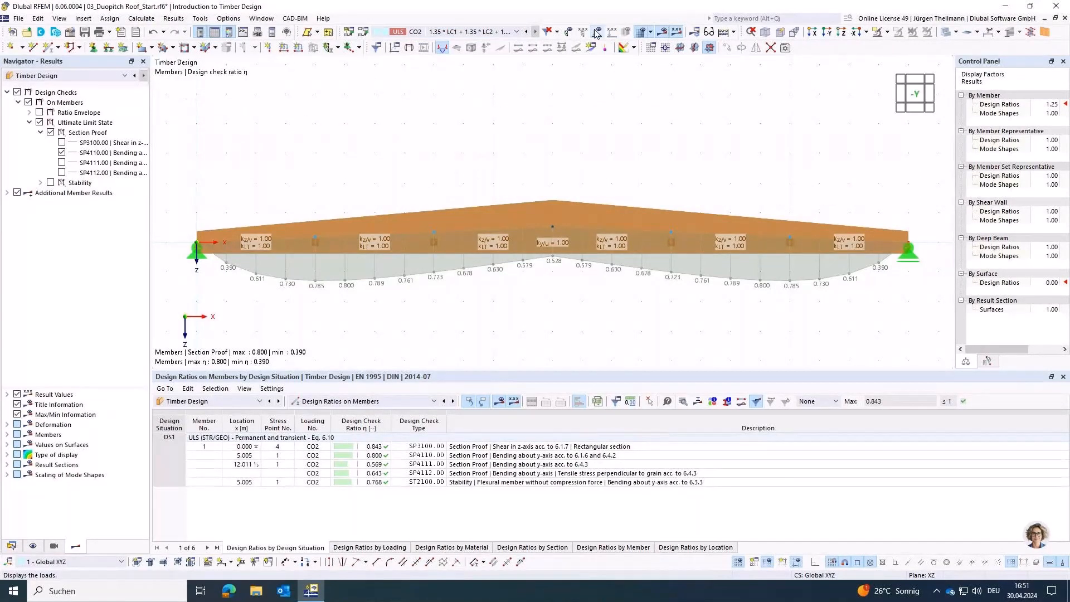
left_click(136, 76)
left_click(8, 173)
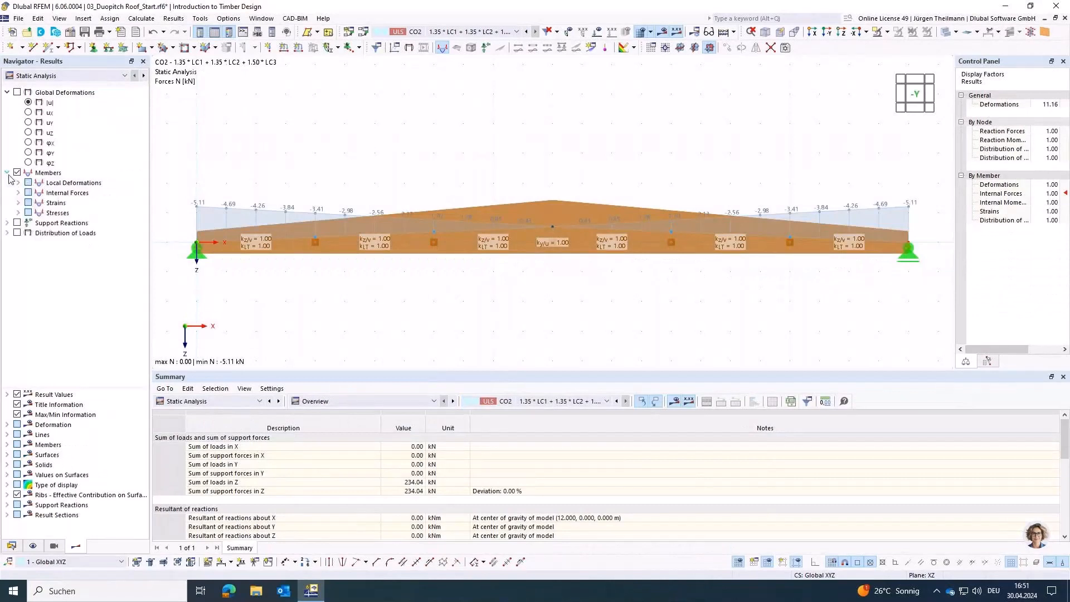
left_click(18, 193)
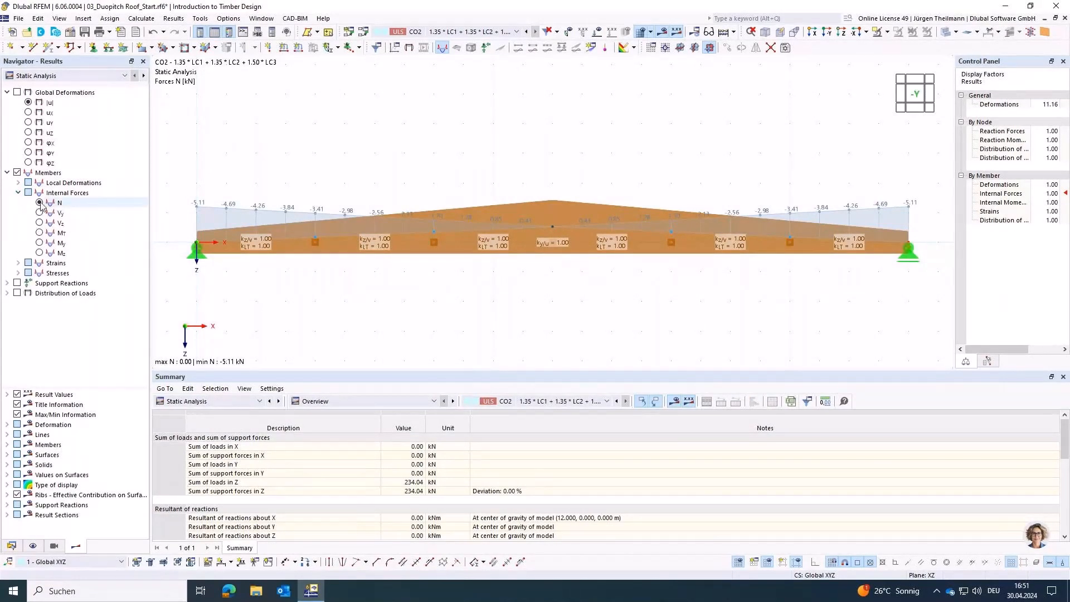
left_click(41, 204)
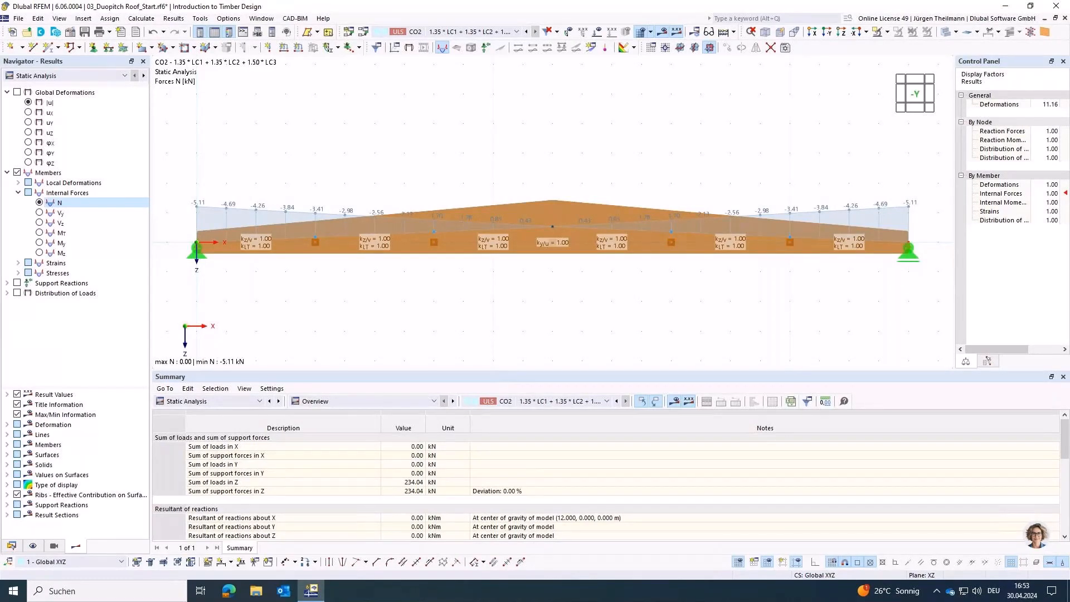
- Reopen the member mesh settings and reduce the divisions for result diagrams, special member types and max/min values to 2 each
left_click(141, 19)
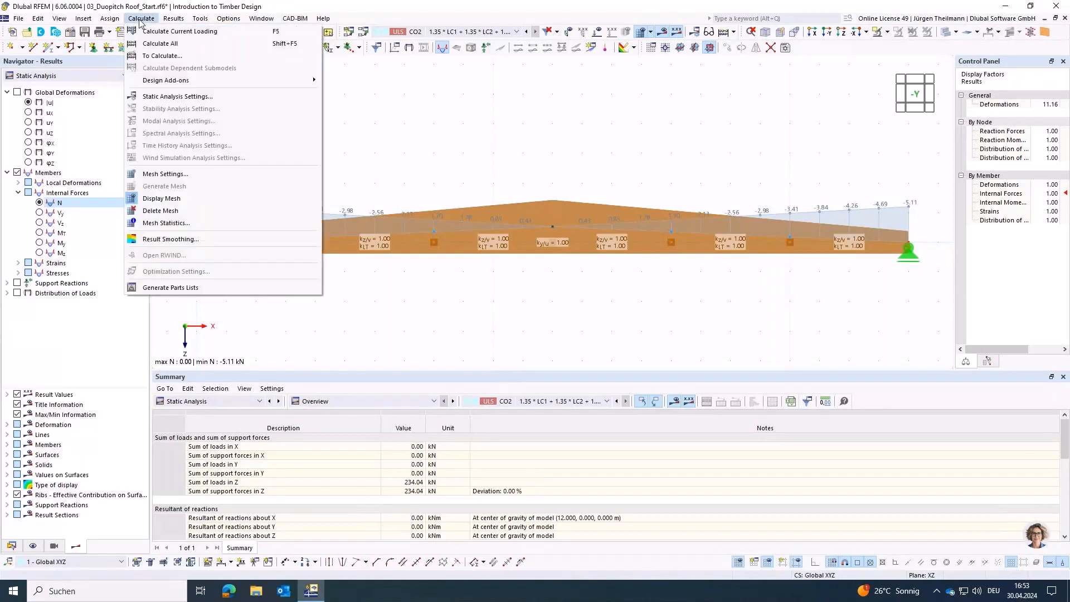
left_click(175, 174)
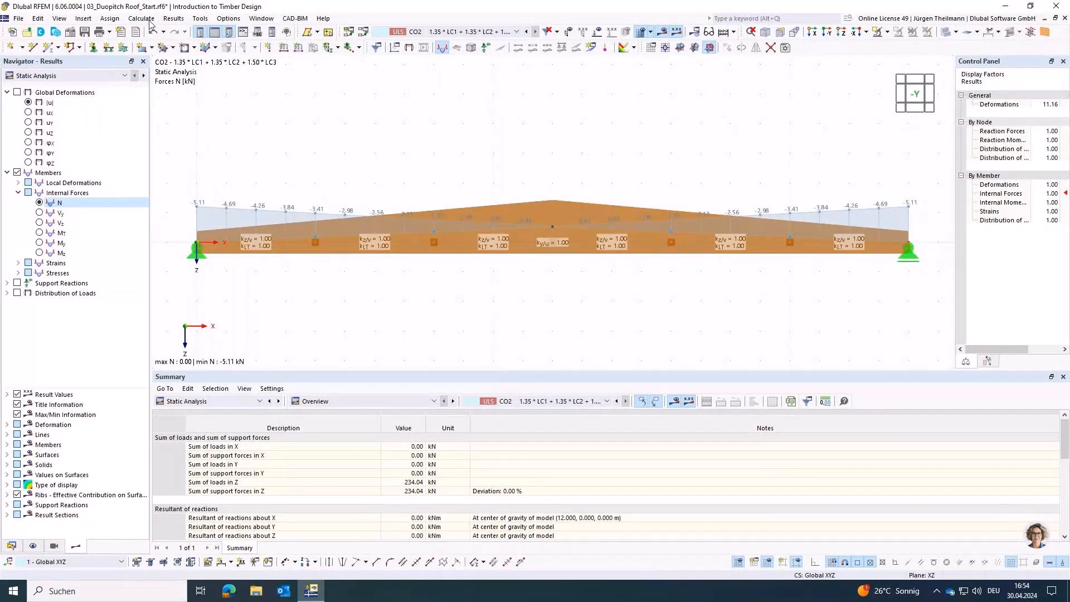
left_click(141, 18)
left_click(165, 174)
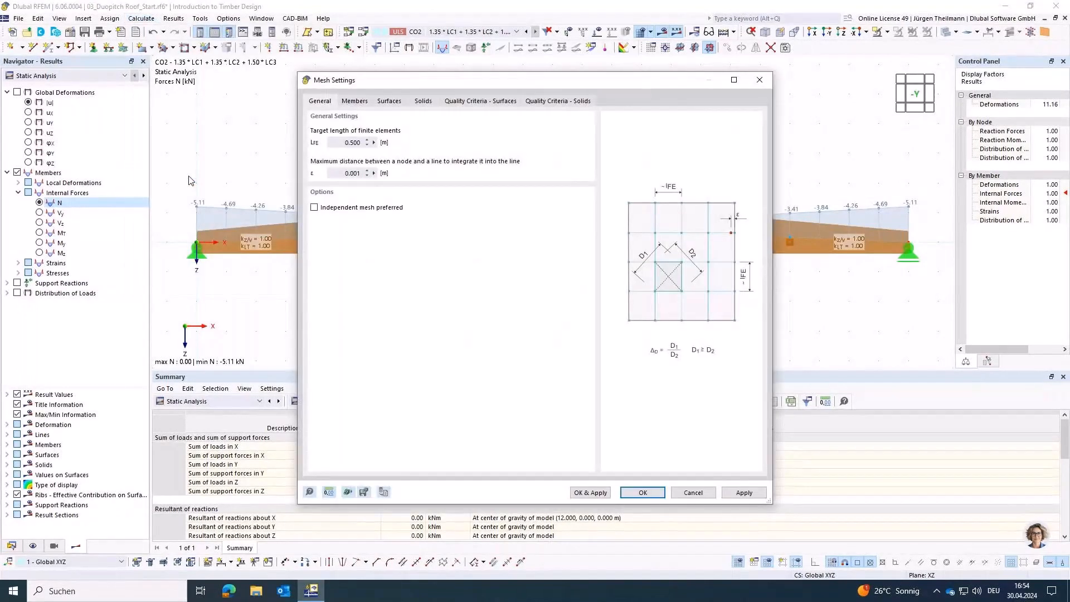
left_click(347, 102)
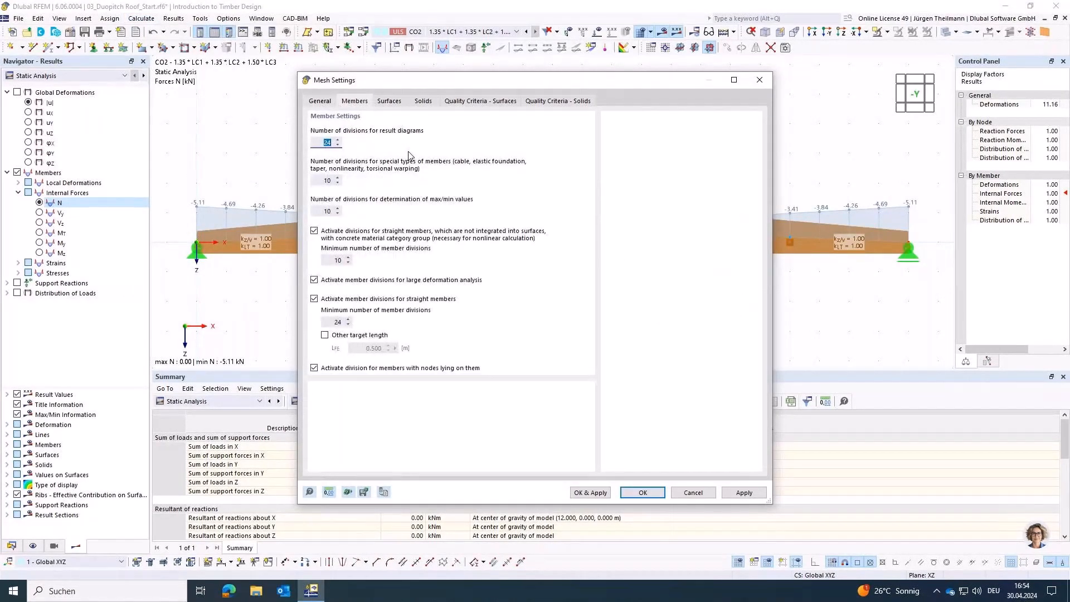
type("2")
key("Tab")
type("2")
key("Tab")
type("2")
- Reduce the minimum member divisions for concrete and straight members to 2 each, and calculate the timber design again
key("Tab")
key("Tab")
type("2")
key("Tab")
key("Tab")
key("Tab")
type("2")
key("Tab")
left_click(643, 492)
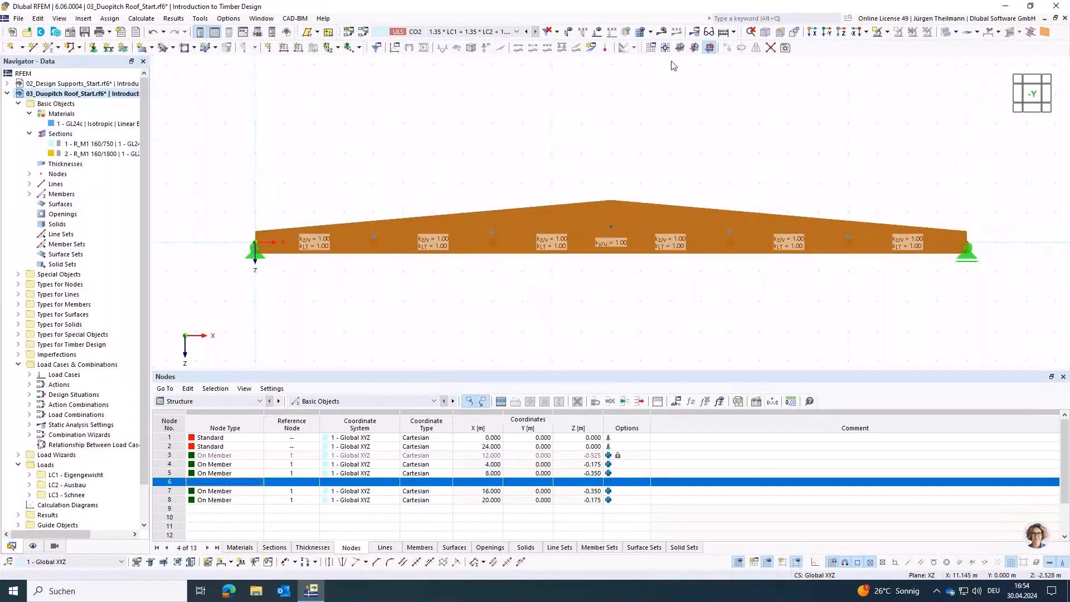
left_click(733, 31)
left_click(744, 57)
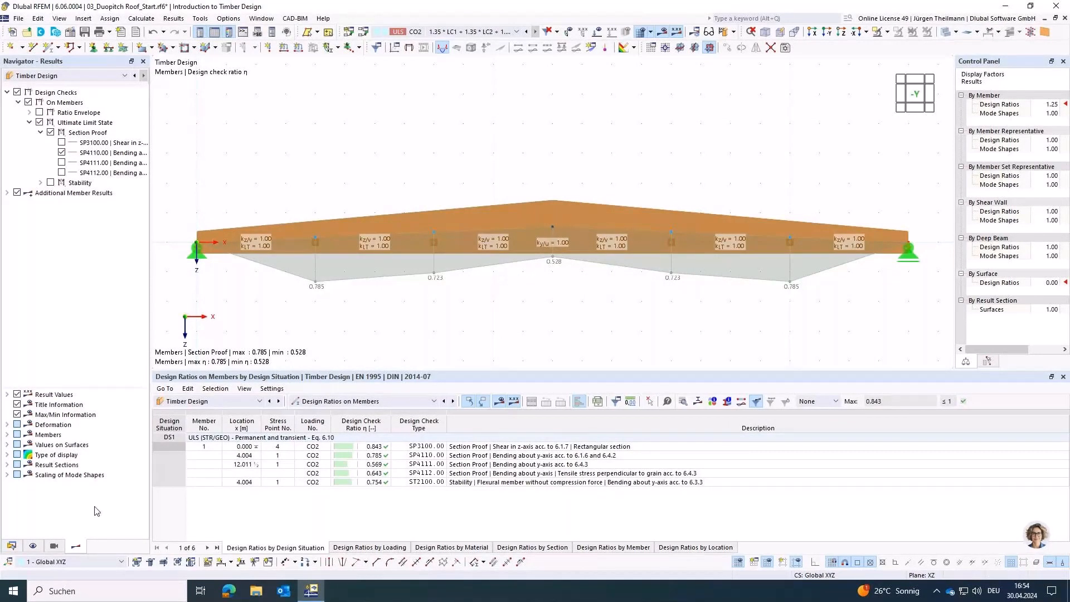
- Switch to the model 04_Timber Truss Beam_Start and list its predefined materials and sections
left_click(11, 547)
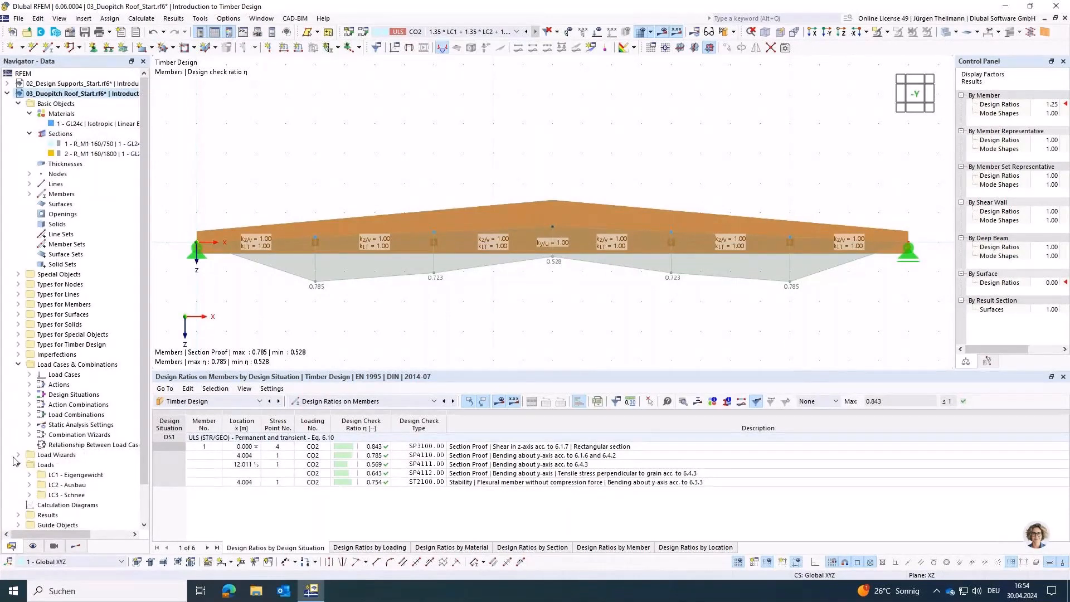
left_click(29, 104)
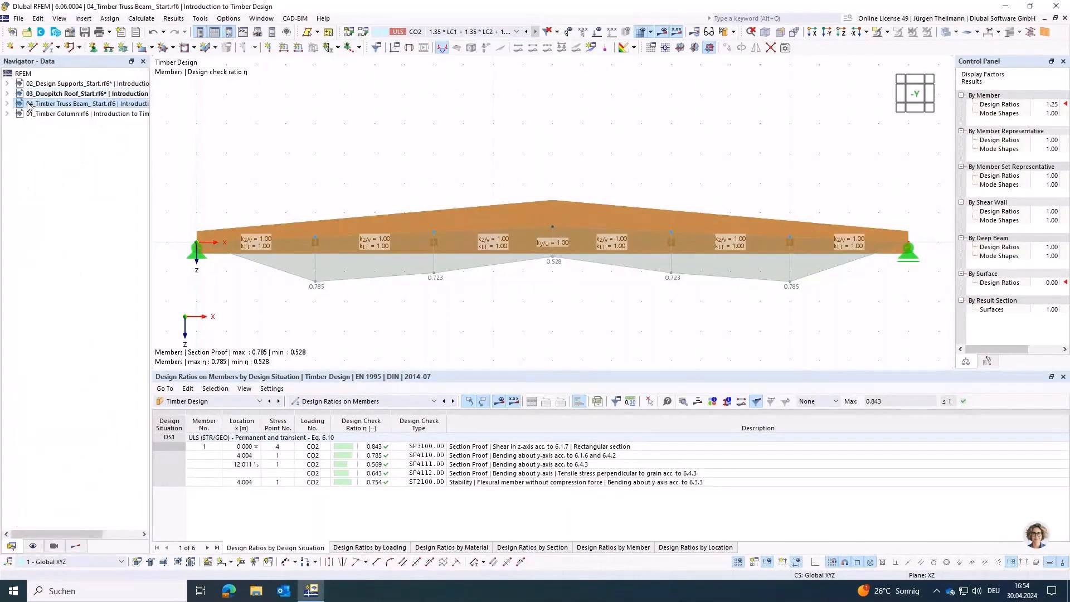
double_click(29, 104)
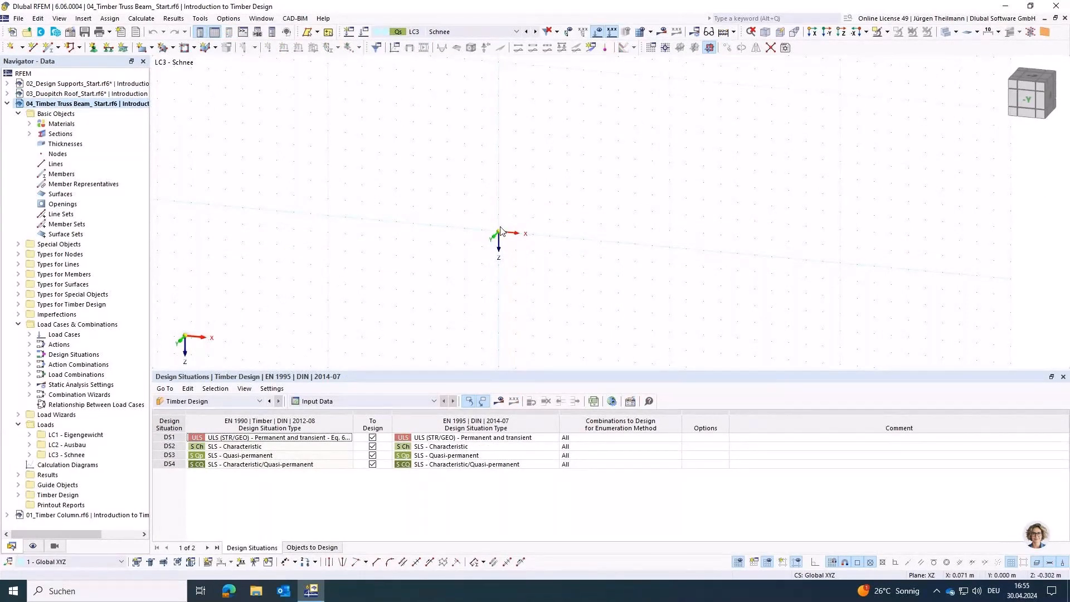
left_click(483, 35)
left_click(466, 59)
left_click(30, 124)
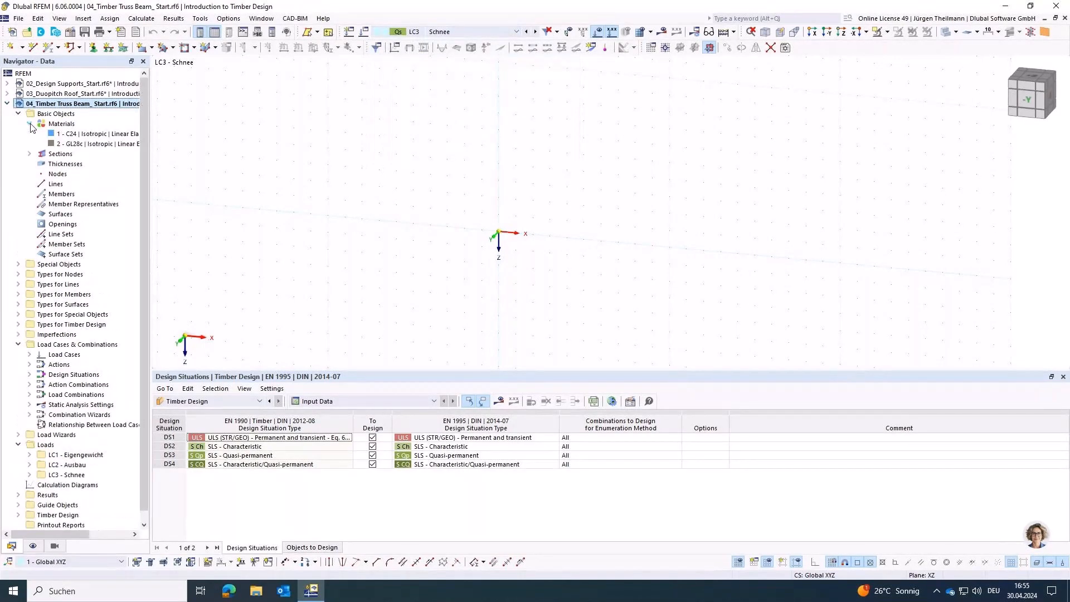
left_click(30, 154)
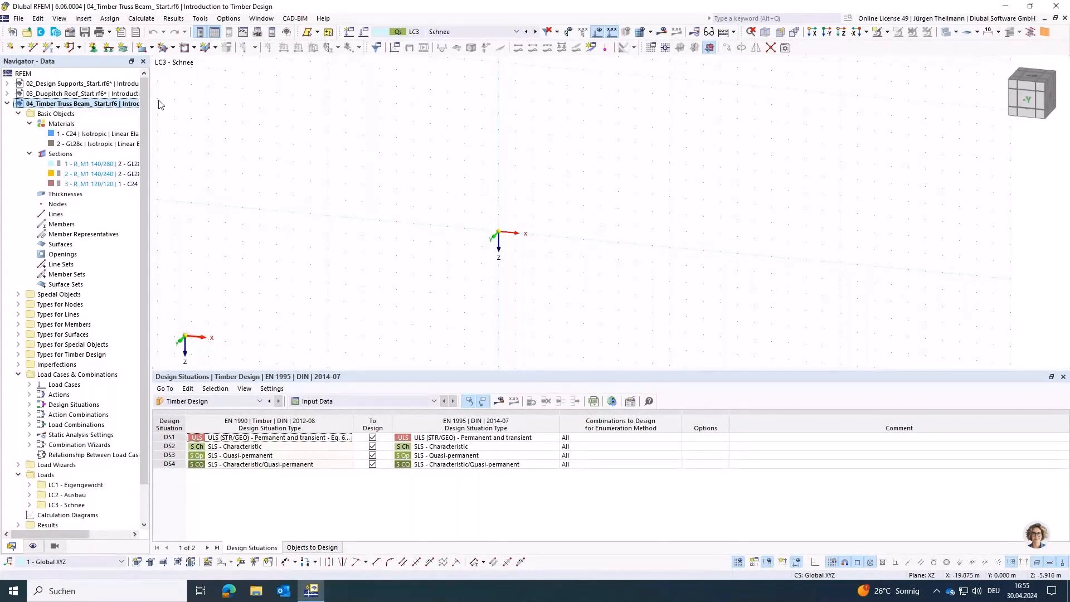
- Draw a horizontal beam member from the origin to X 14 m with section R_M1 140/280 in GL28c
left_click(47, 51)
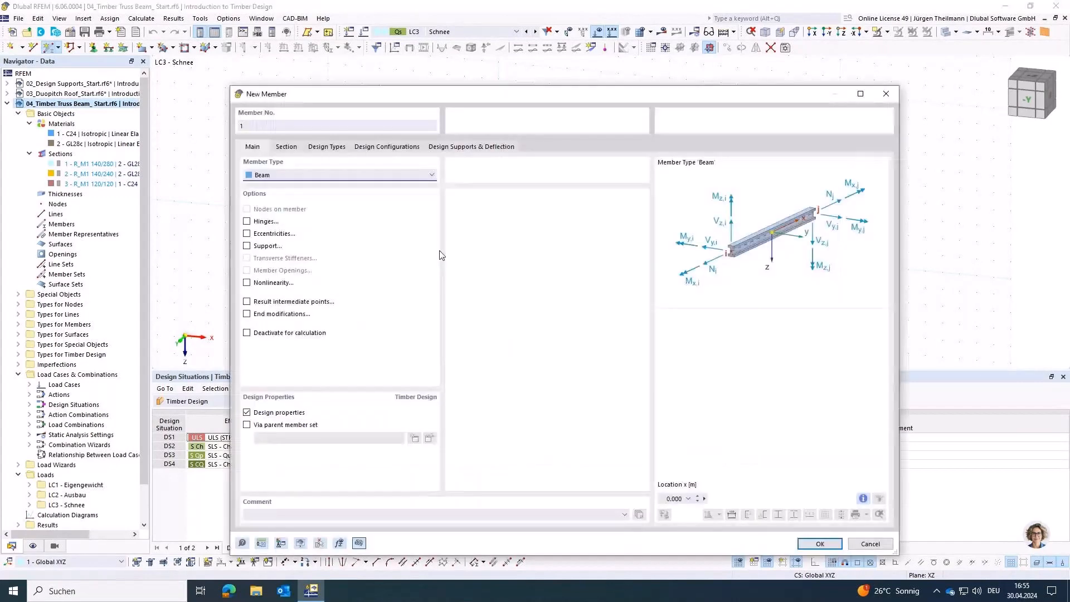
left_click(287, 147)
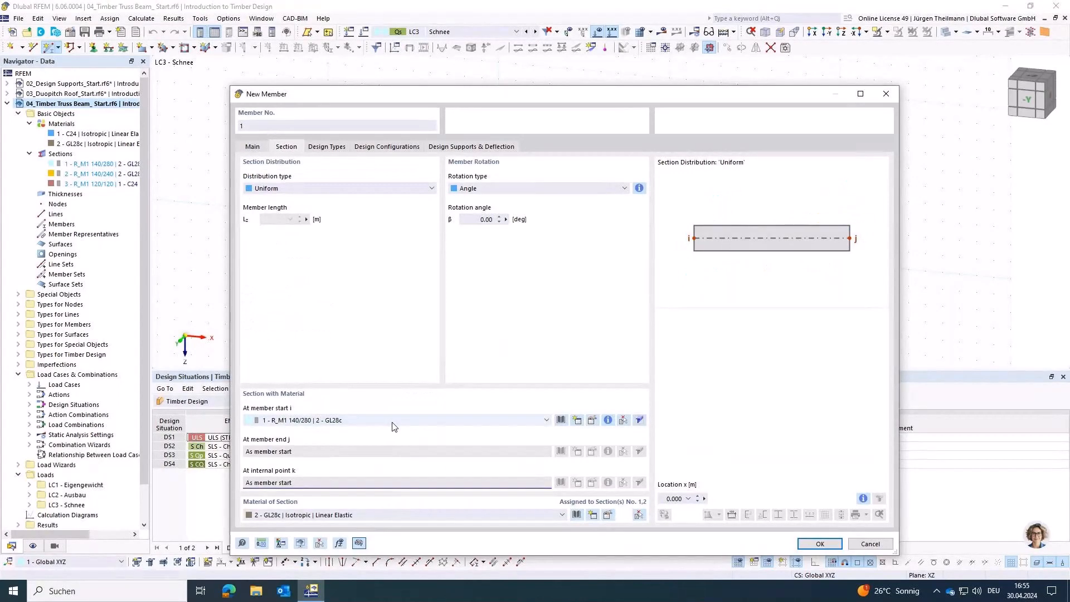
left_click(819, 544)
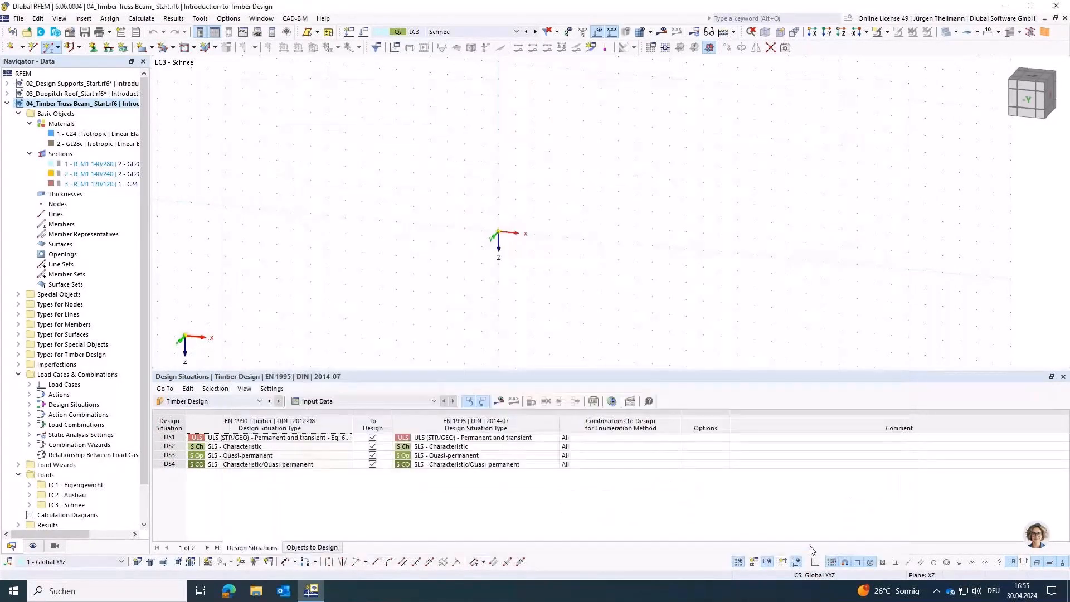
left_click(499, 231)
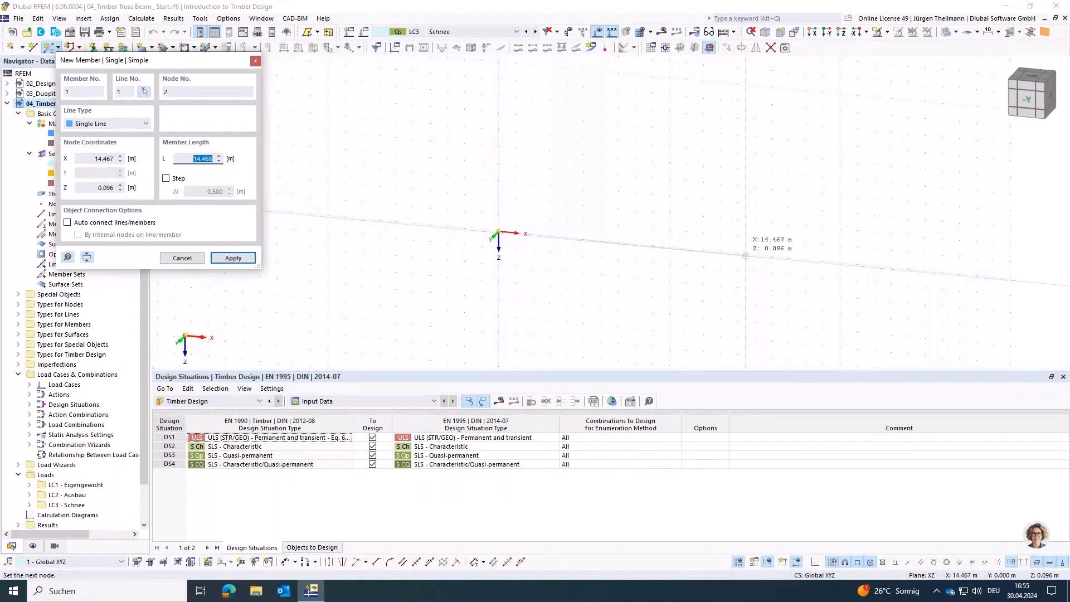
left_click(737, 254)
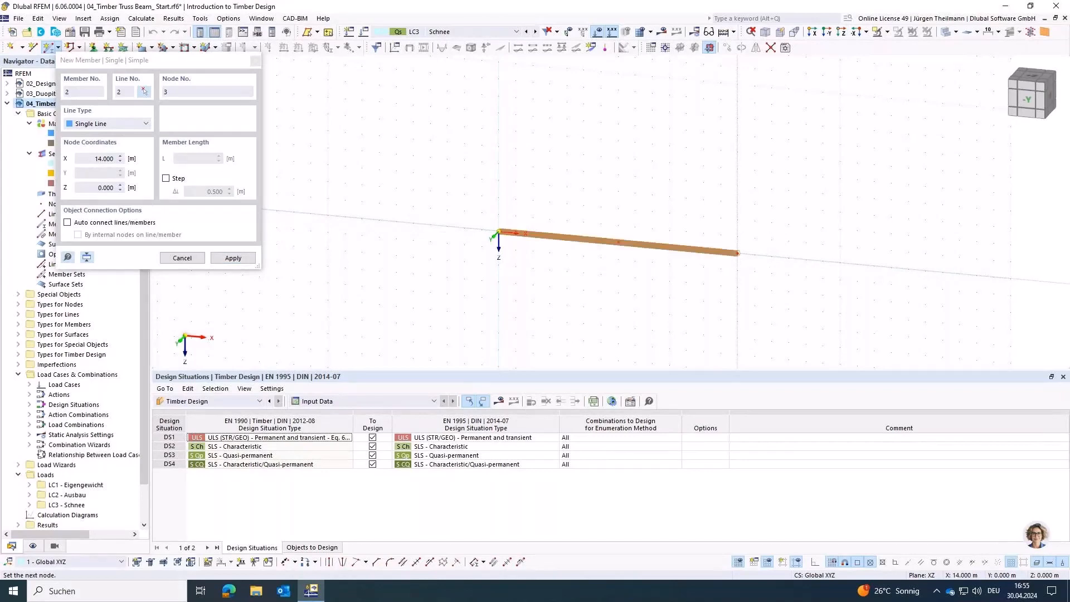
- Finish drawing members and examine the base data options and the member properties considered for member representatives
key("Escape")
middle_click_drag(626, 287, 563, 306)
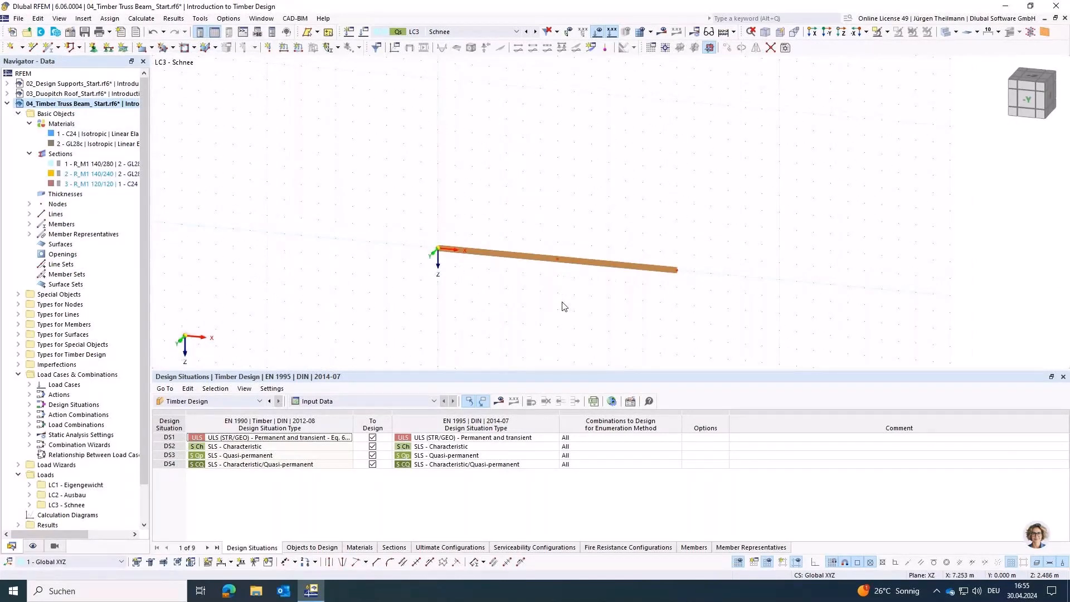
scroll(565, 306, "up", 1)
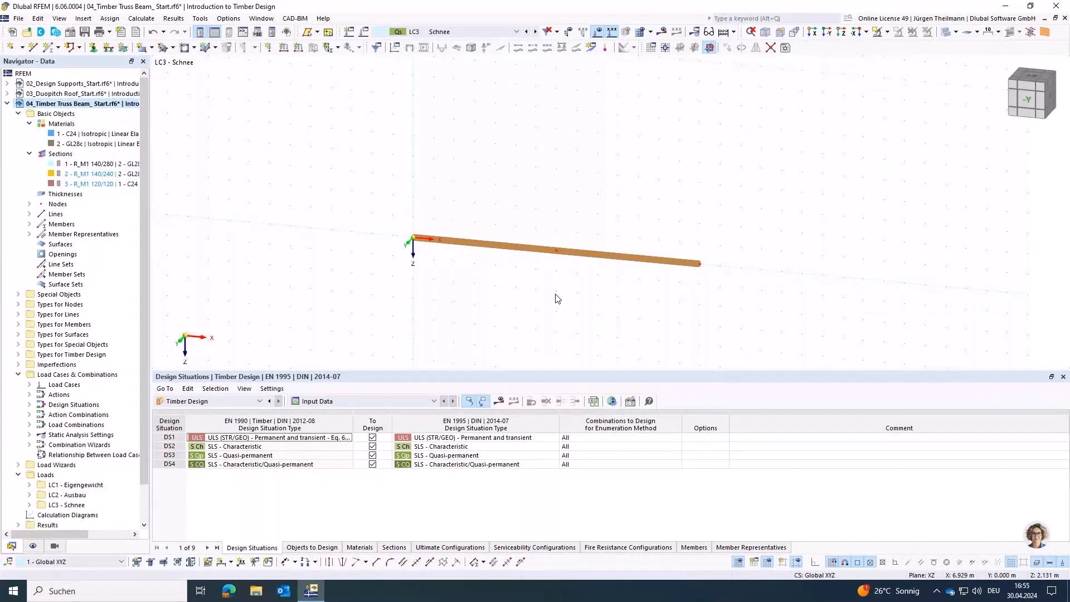
left_click(69, 36)
left_click(507, 80)
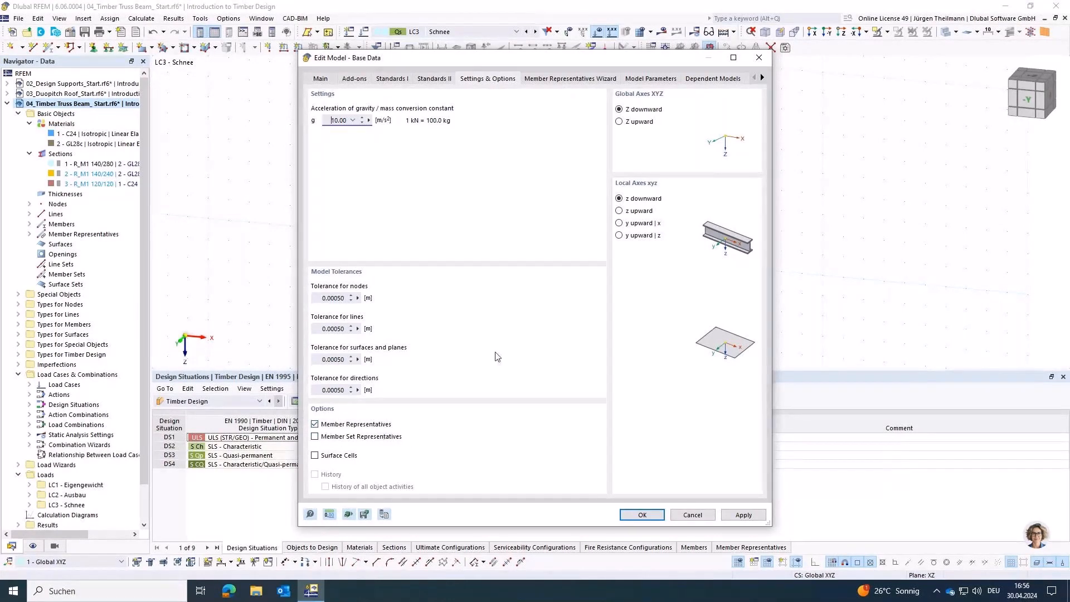
left_click(563, 79)
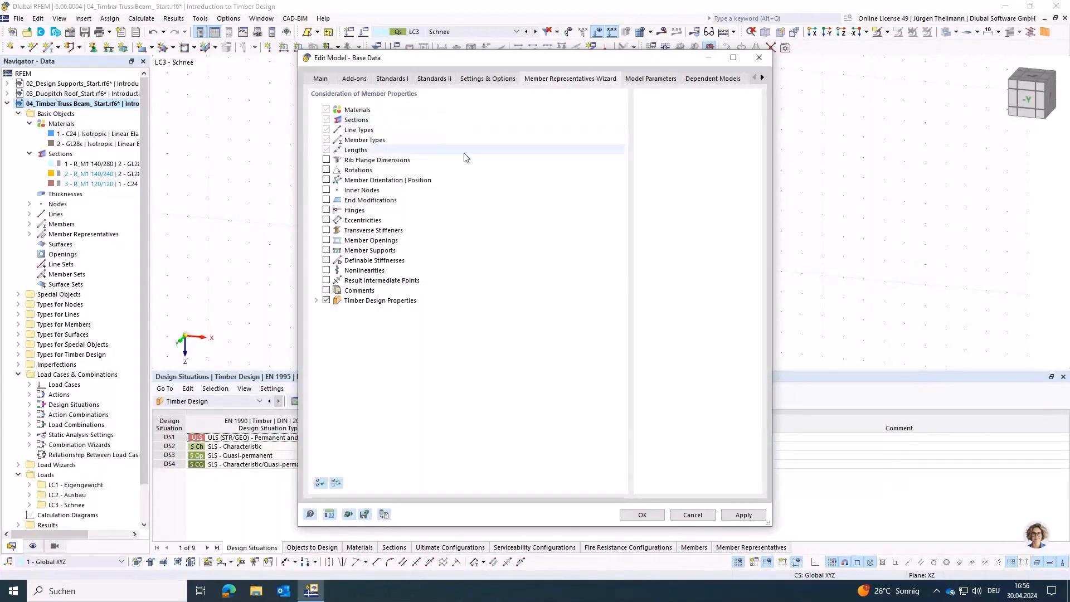
key("Escape")
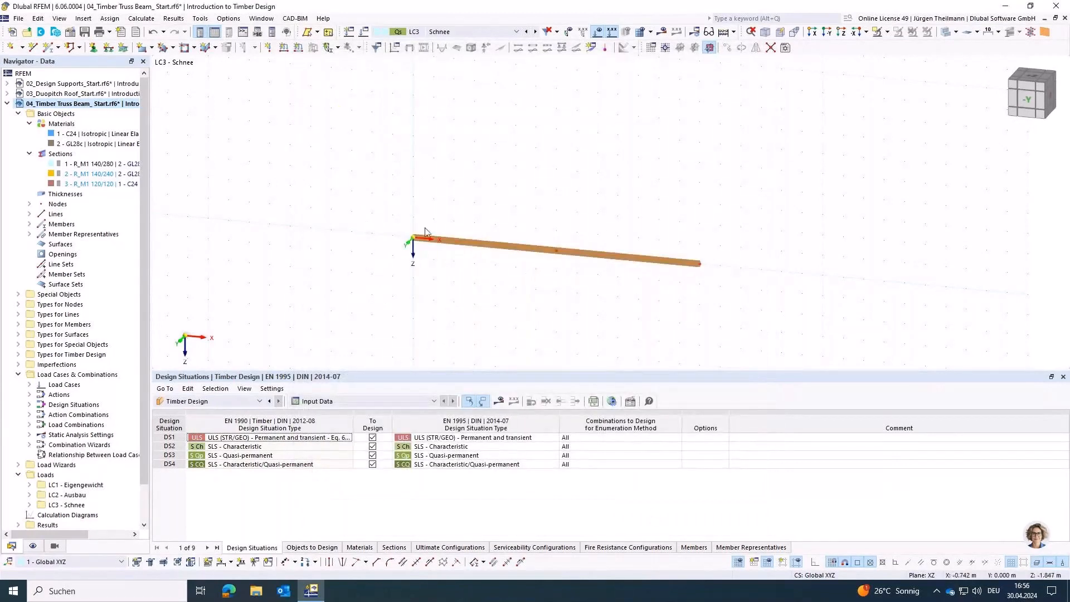
- Divide the horizontal beam by distance at 7 m (50 %) from the member start
right_click(539, 254)
mouse_move(792, 286)
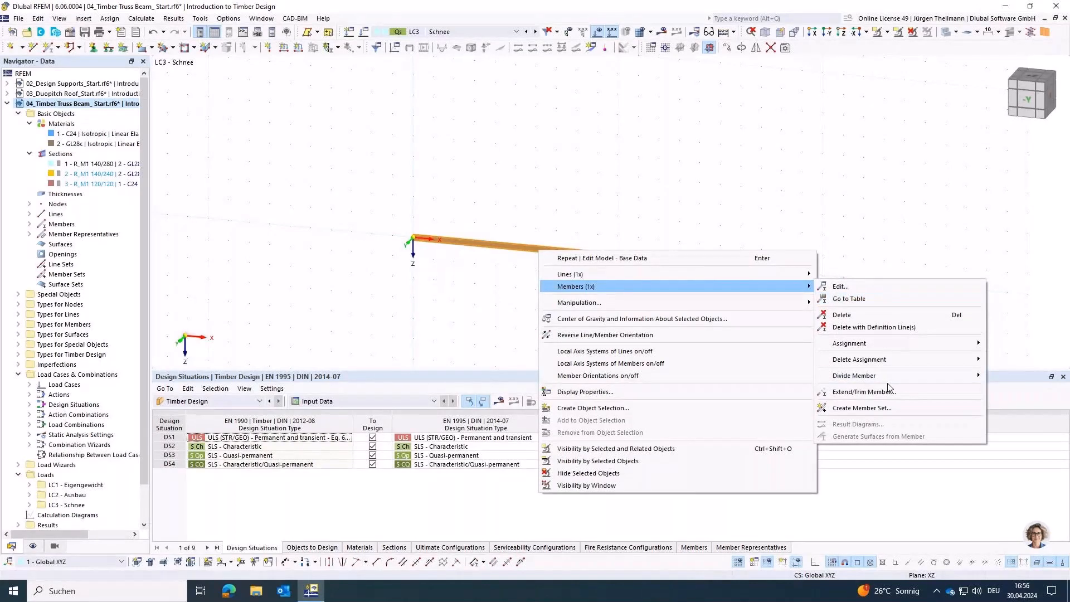
mouse_move(870, 375)
left_click(746, 386)
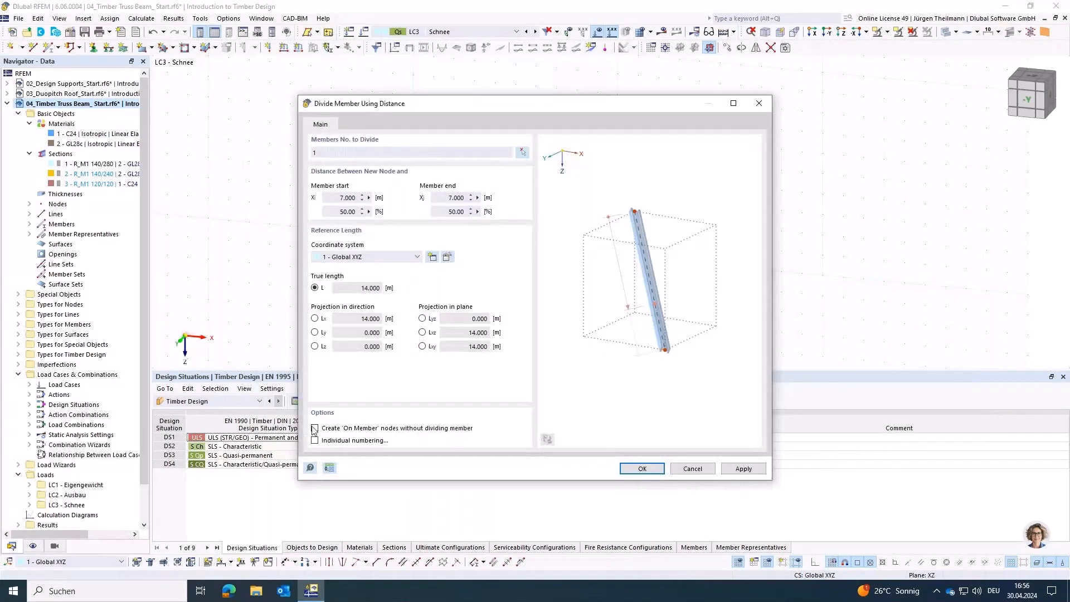
left_click(642, 468)
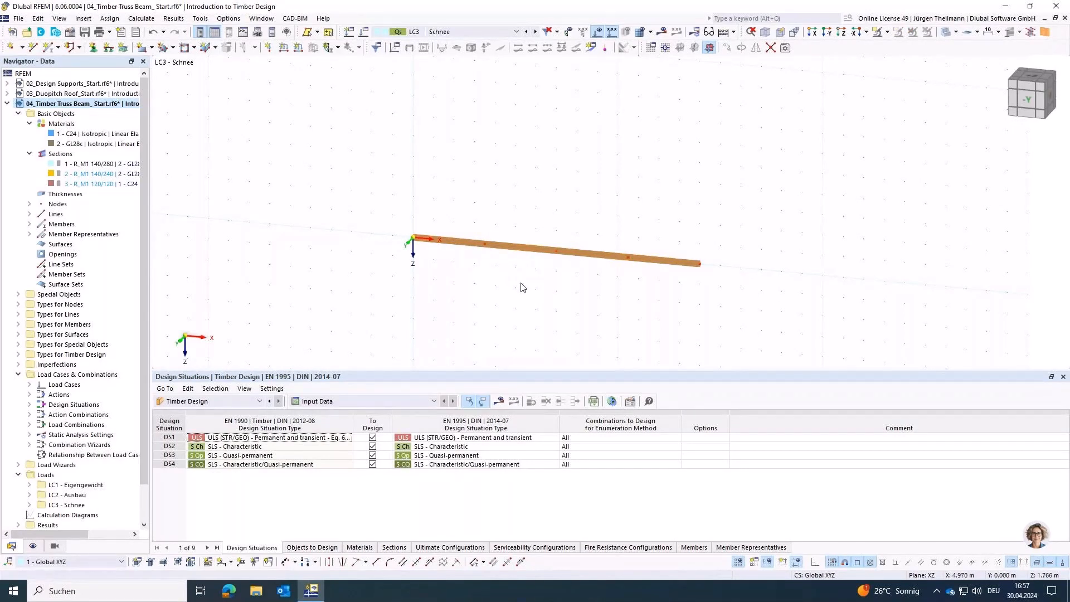
- Move the beam's middle node by -1.8 m in Z to form the ridge of the truss
left_click_drag(539, 224, 578, 310)
left_click(728, 47)
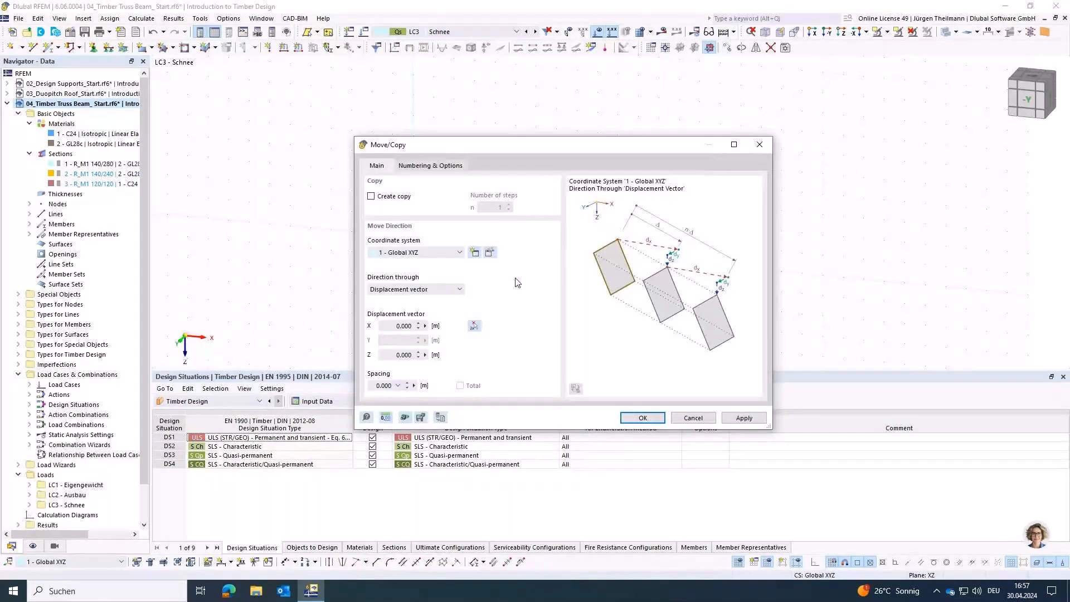
left_click(404, 355)
type("-1.8")
key("Tab")
left_click(641, 418)
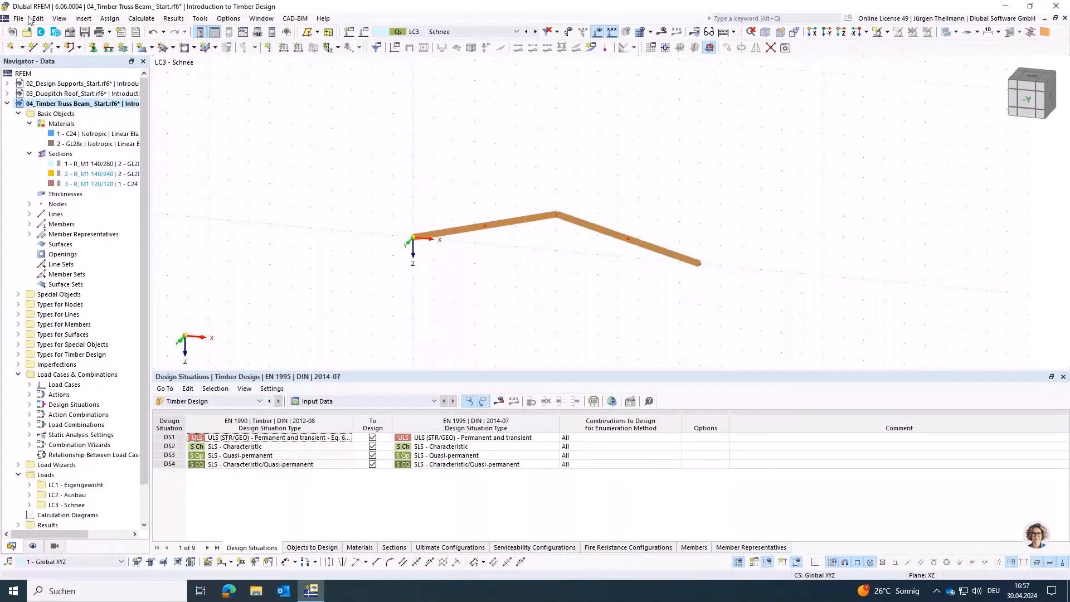
- Draw the bottom chord as a beam with section R_M1 140/240 in GL28c between the two outer end nodes
left_click(47, 51)
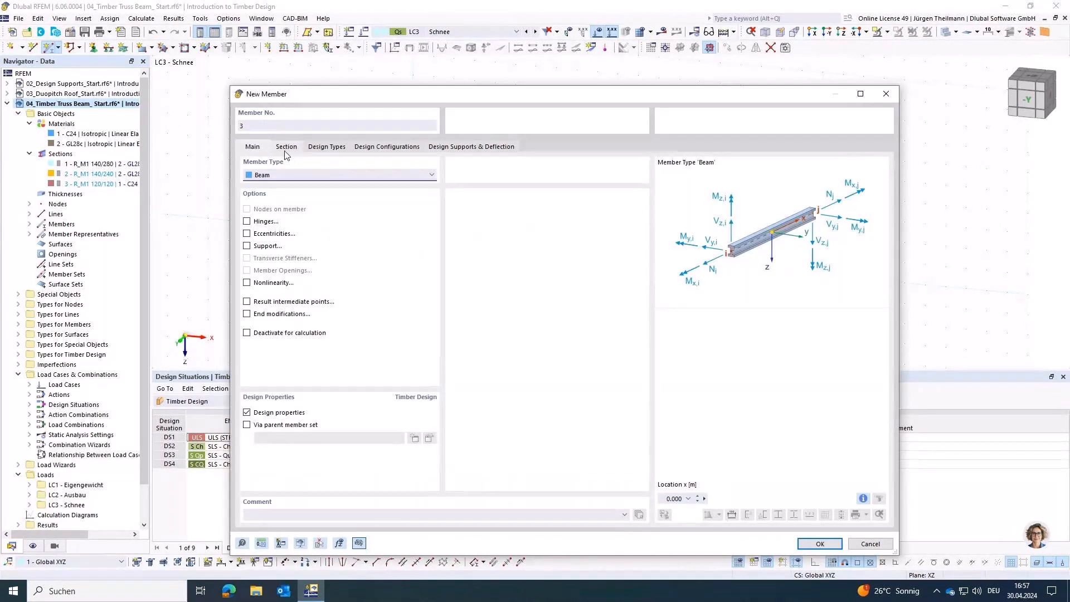
left_click(286, 147)
left_click(356, 421)
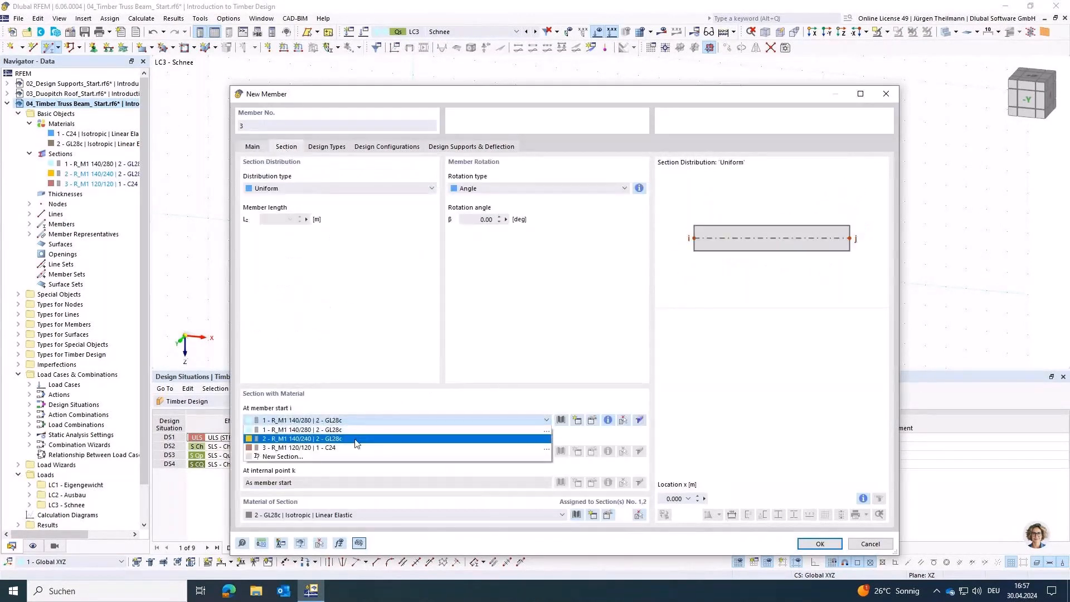
left_click(355, 440)
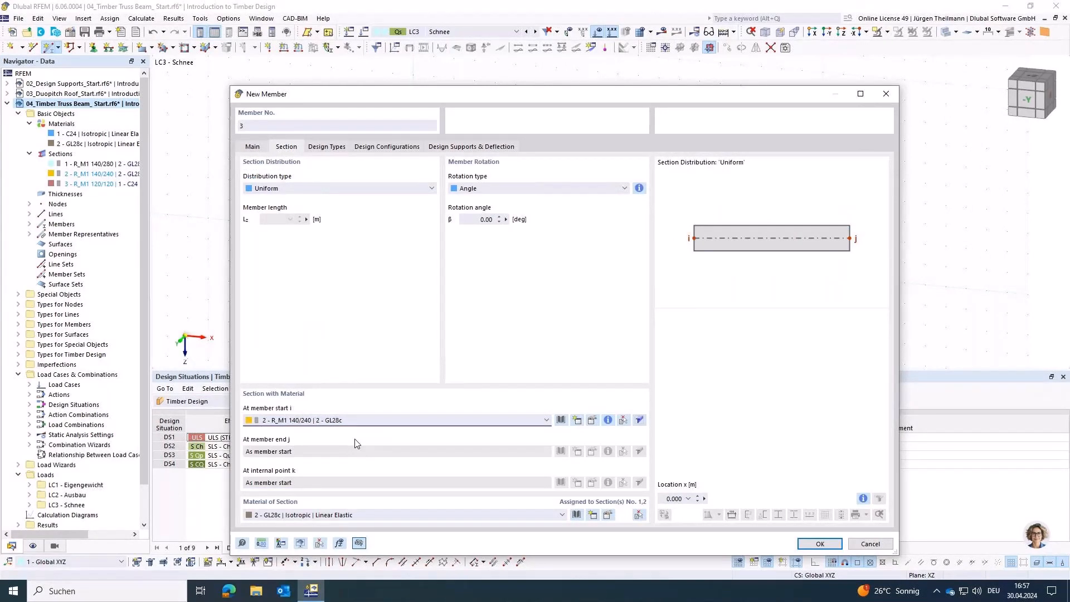
key("Return")
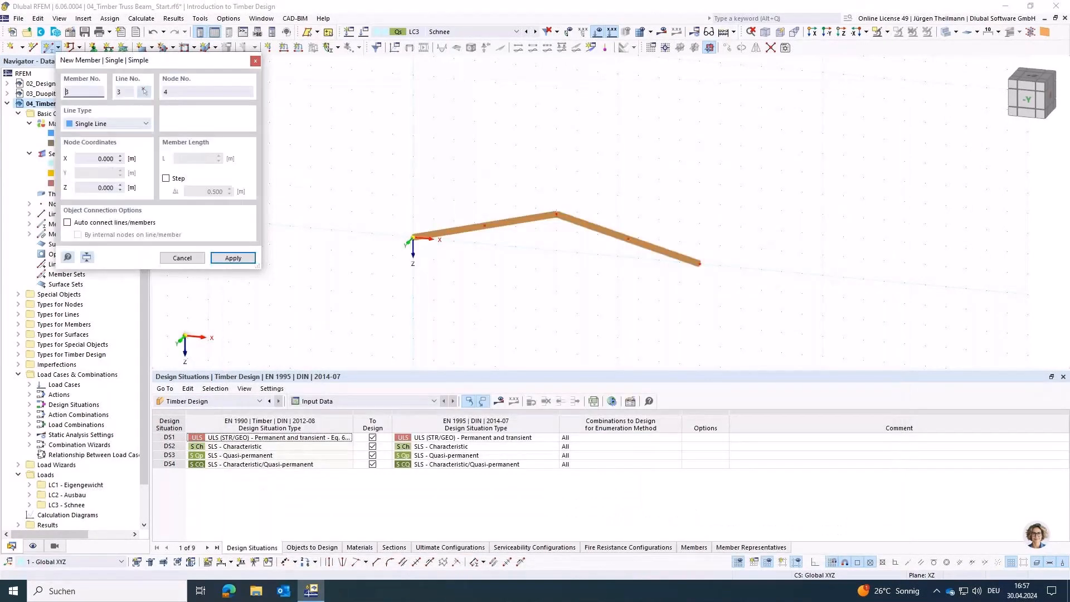
left_click(412, 237)
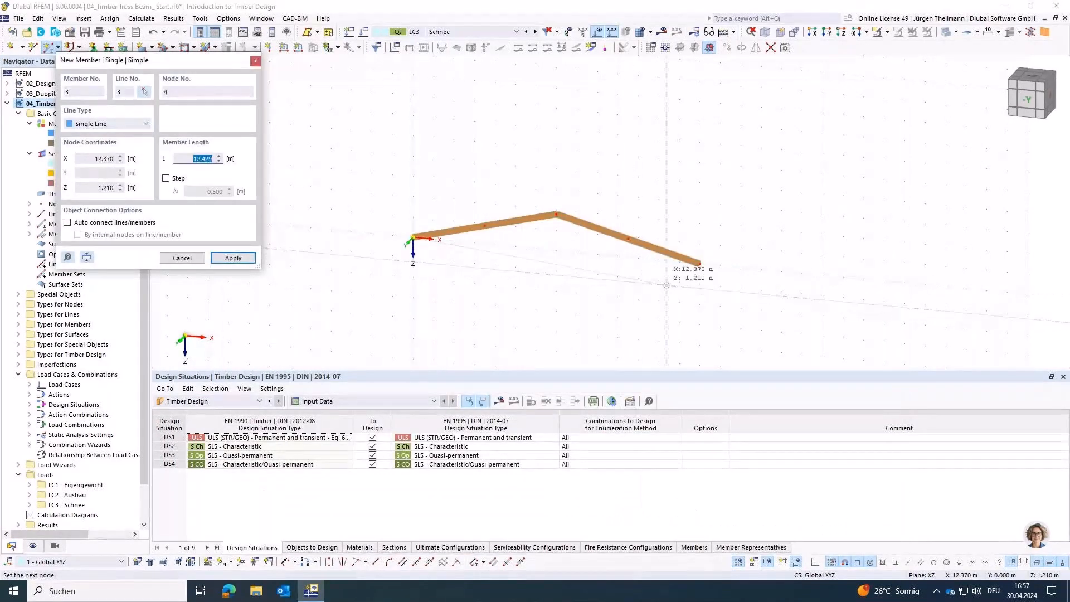
left_click(699, 263)
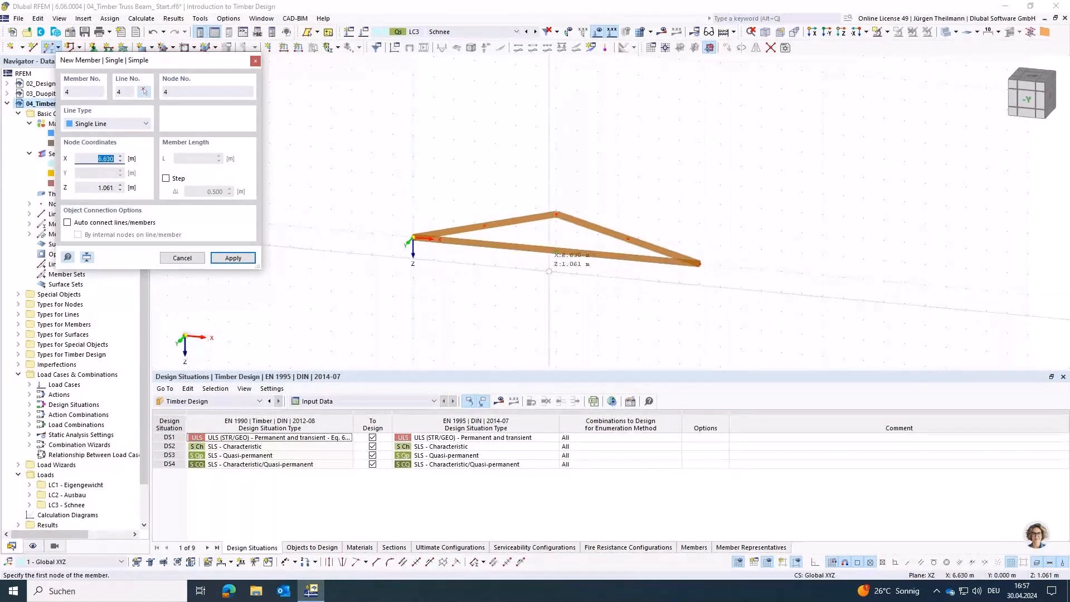
scroll(591, 273, "up", 2)
key("Escape")
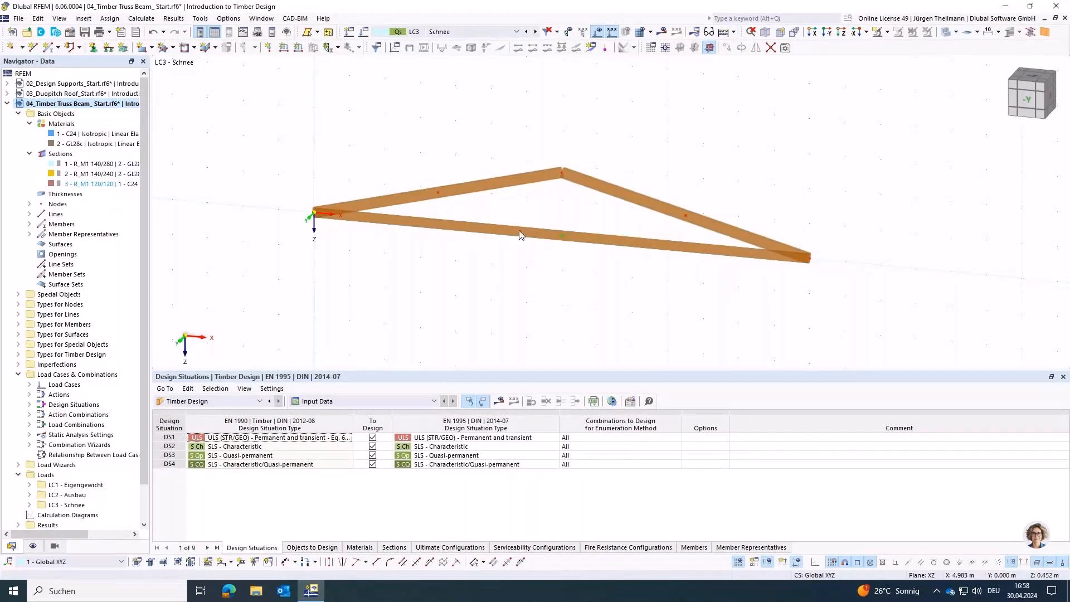
- Assign a new member hinge releasing φy in local xyz to the ridge end j of the top chord member that starts at the origin
mouse_move(537, 183)
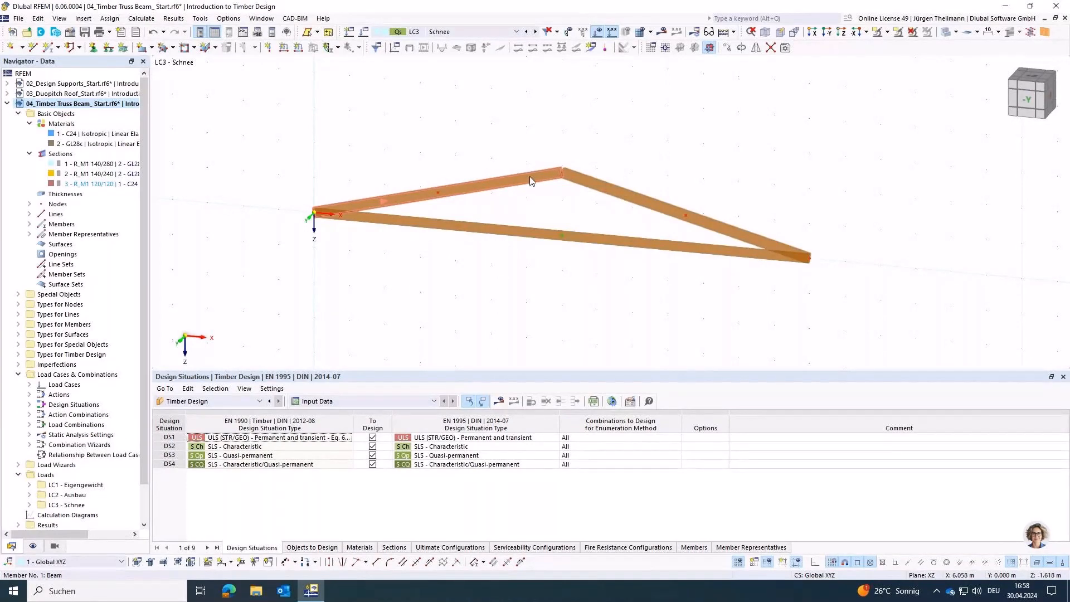
double_click(530, 180)
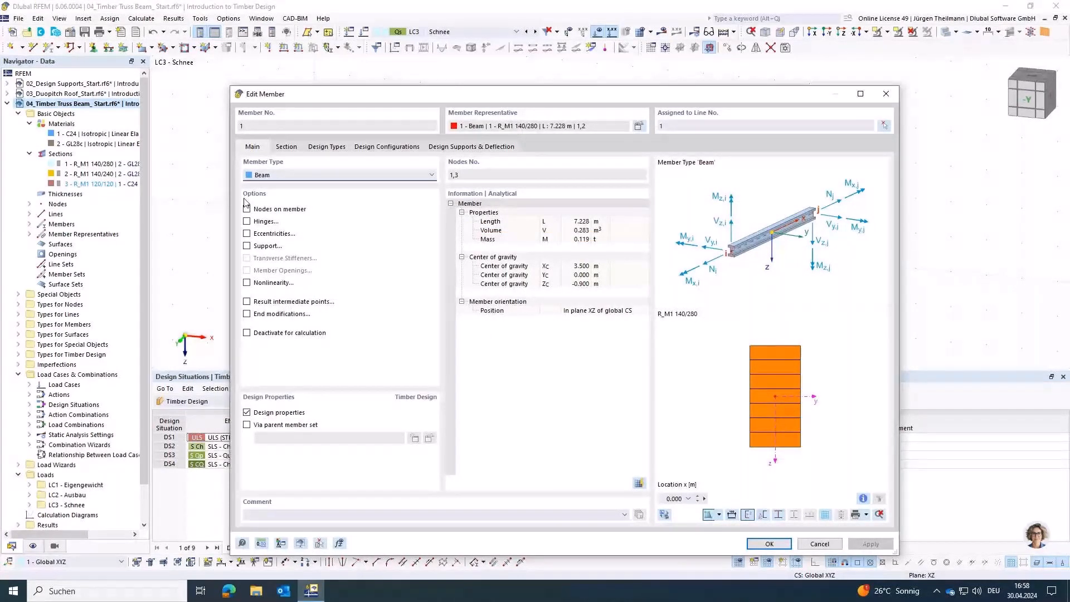
left_click(247, 221)
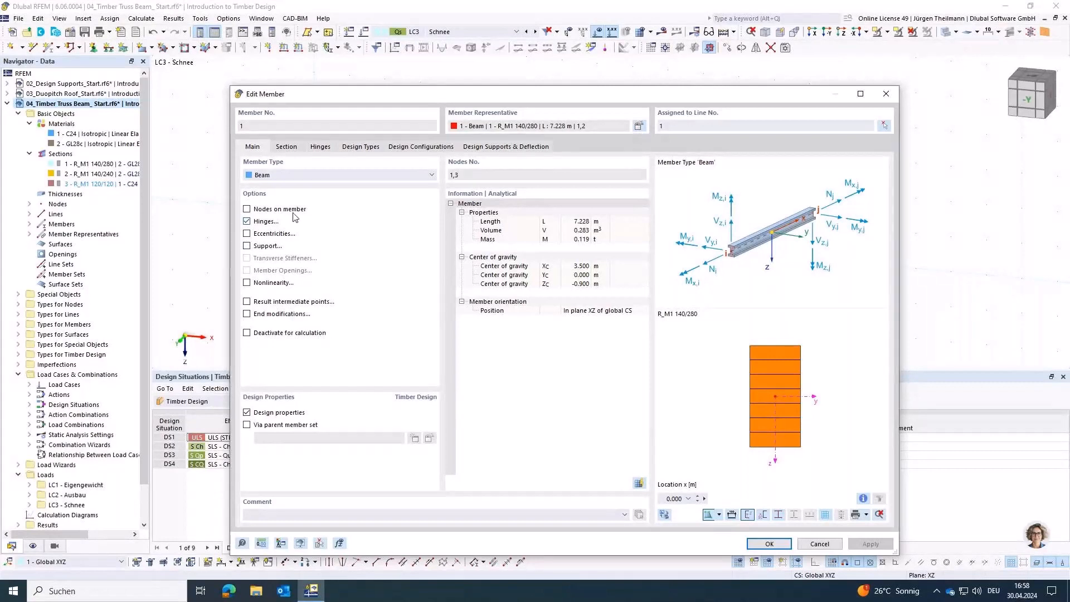
left_click(323, 148)
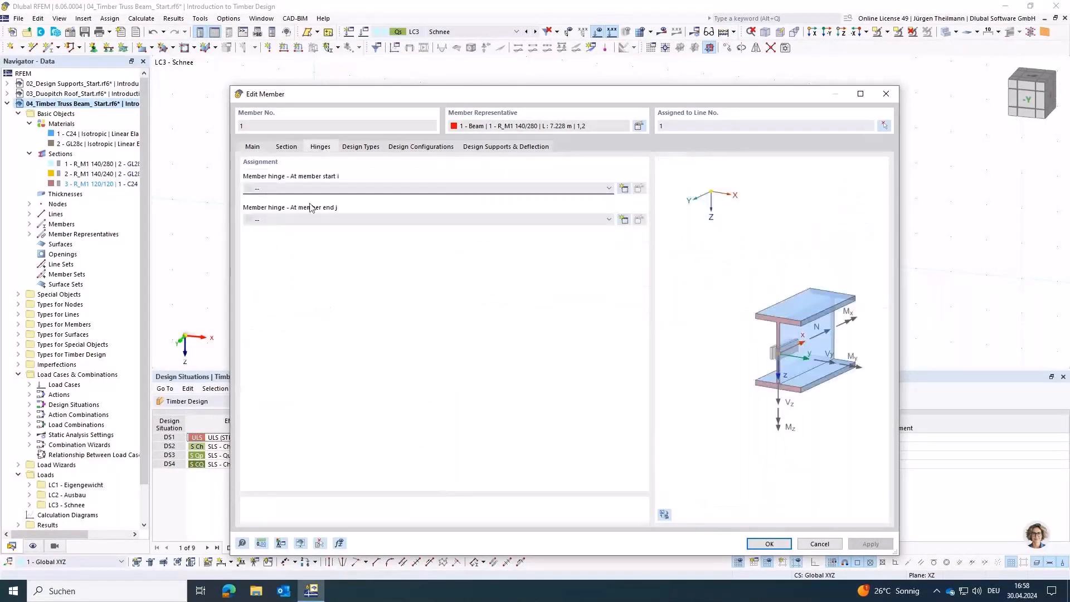
left_click(625, 221)
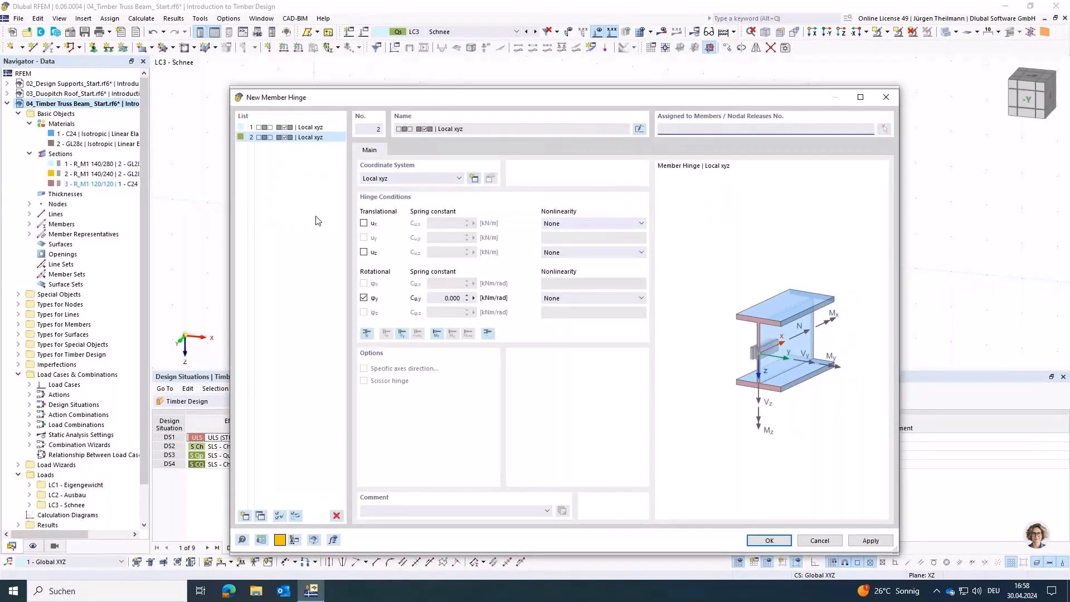
left_click(269, 129)
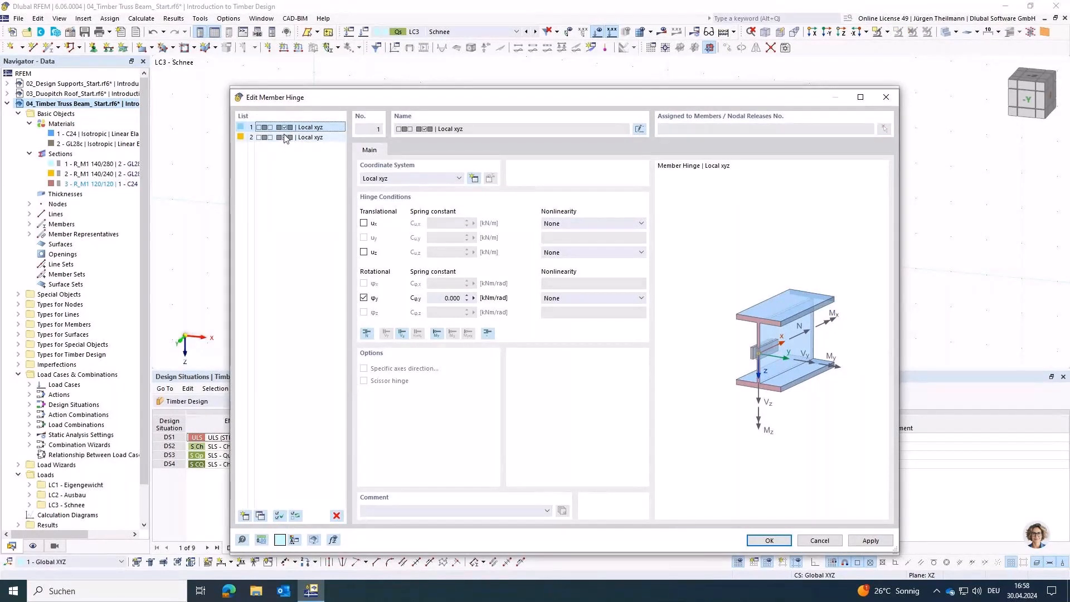
left_click(285, 137)
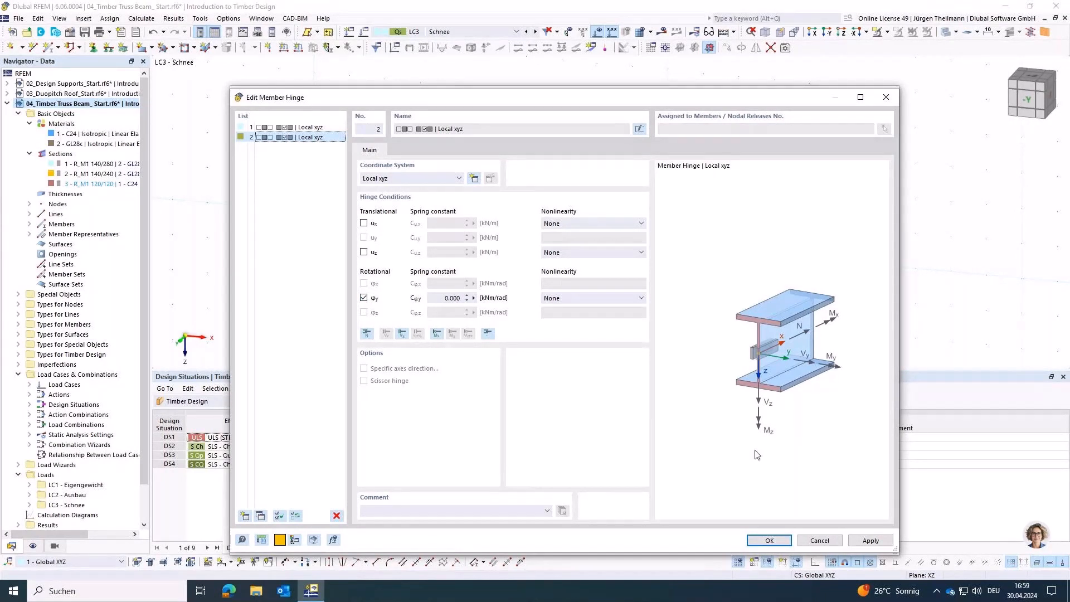
left_click(771, 540)
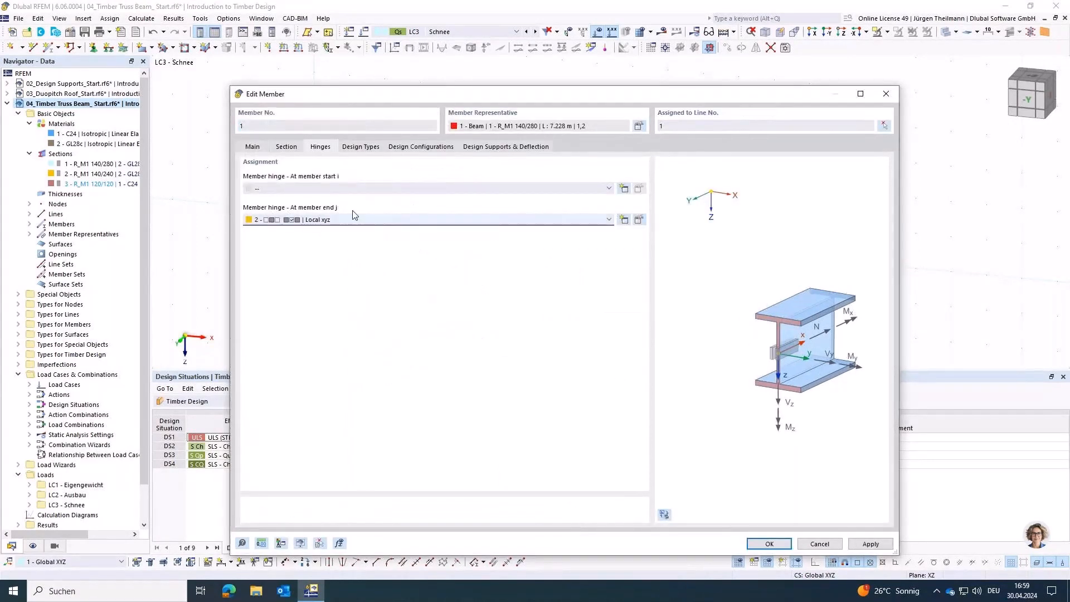
left_click(769, 543)
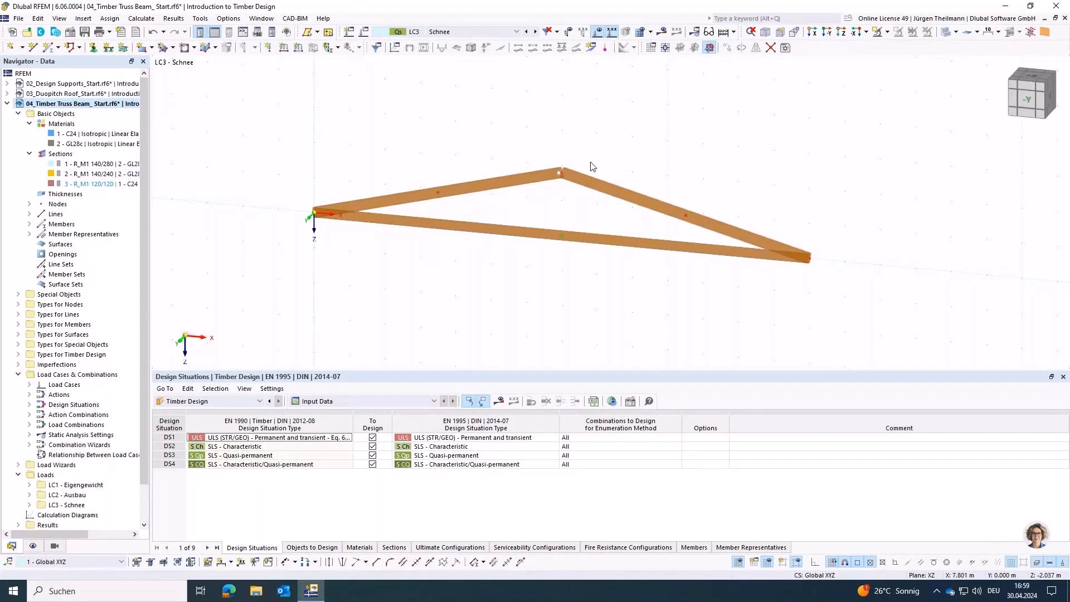
- Divide all three chord members with 2 intermediate nodes each, created as 'On Member' nodes without dividing the members
scroll(571, 206, "up", 1)
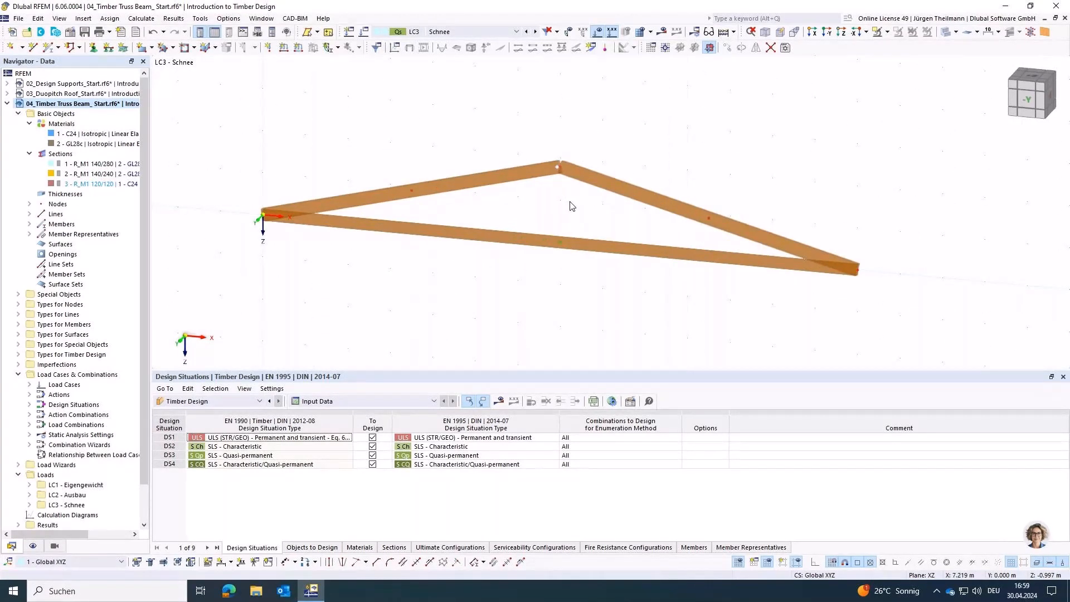
scroll(571, 207, "up", 1)
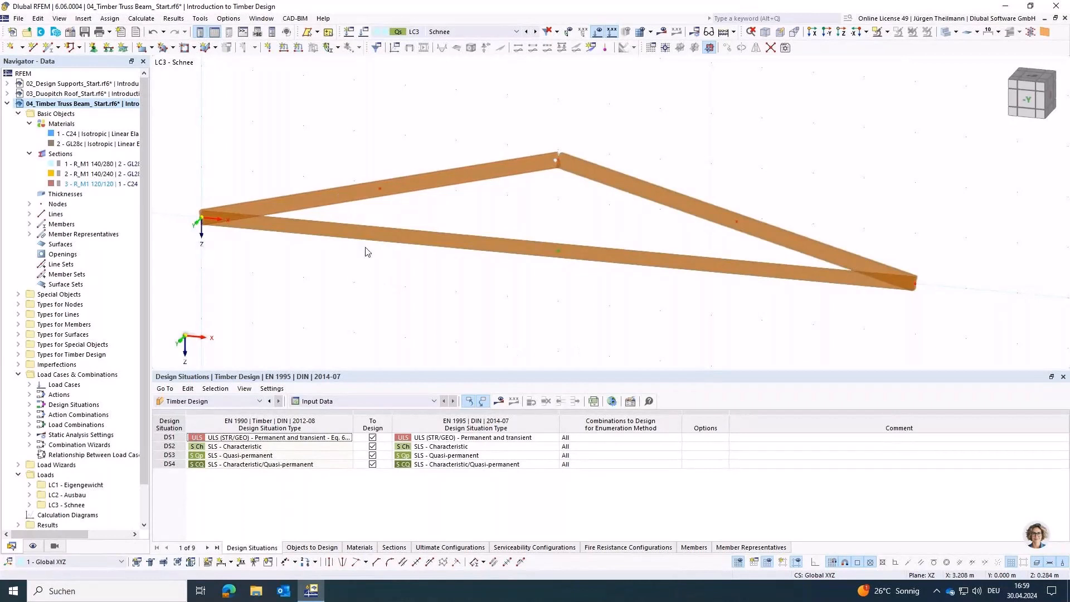
scroll(362, 252, "down", 1)
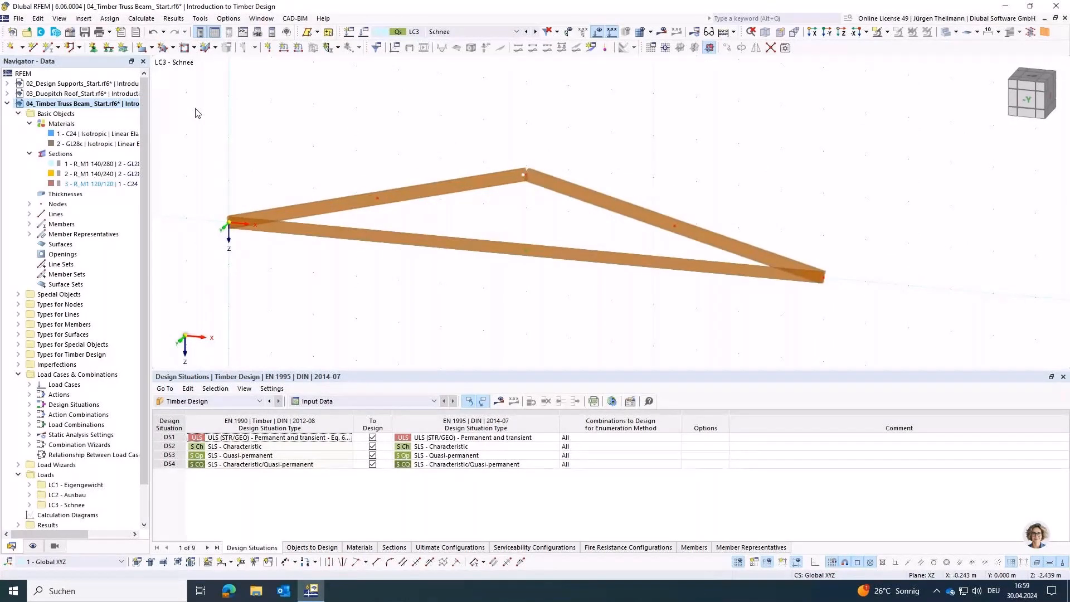
left_click_drag(190, 104, 836, 312)
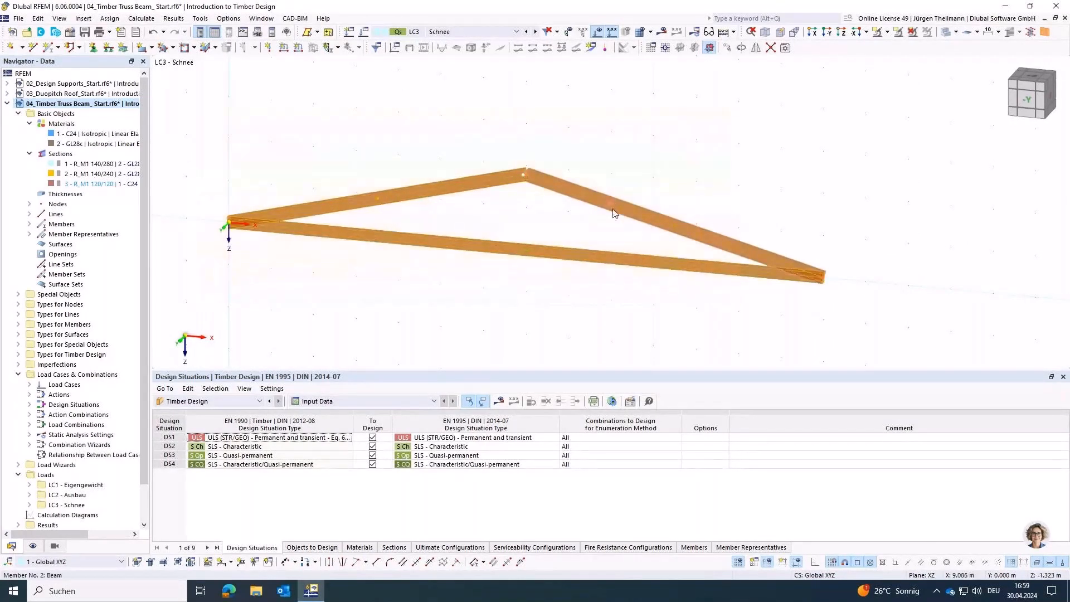
right_click(611, 209)
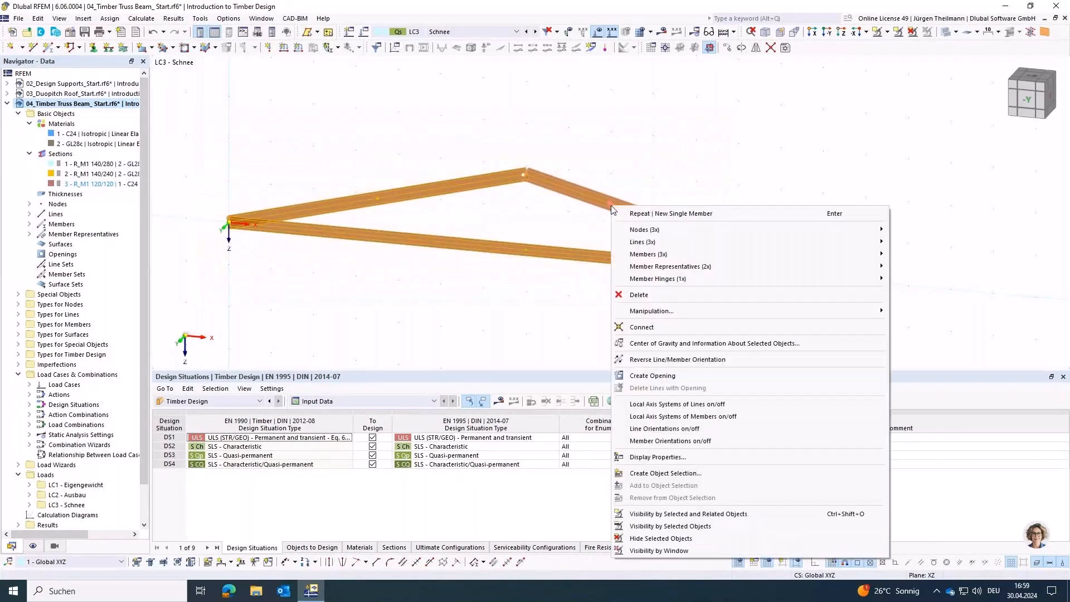
mouse_move(794, 252)
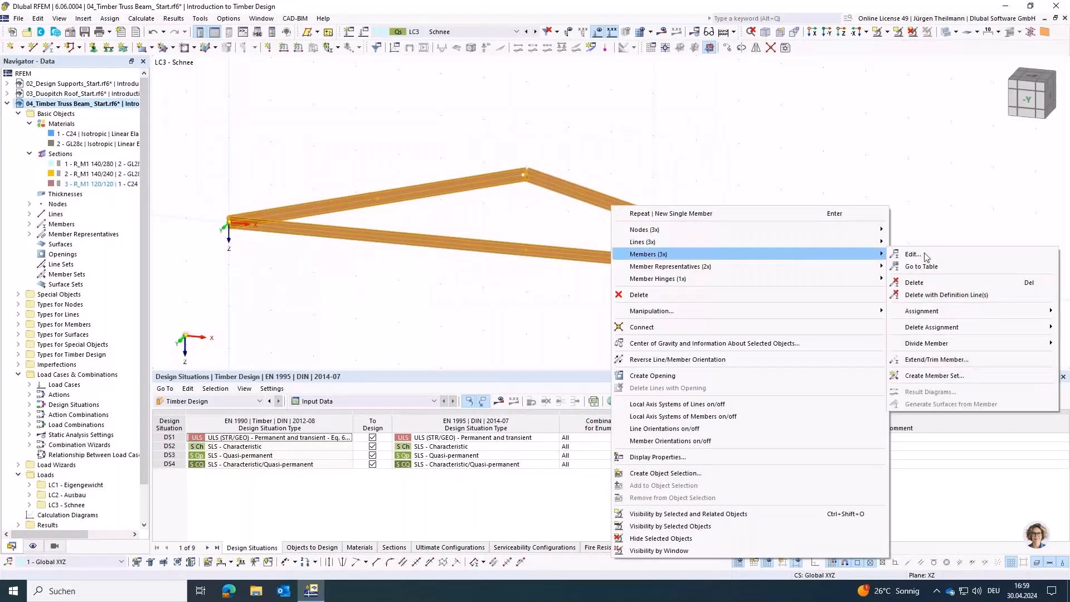
mouse_move(956, 345)
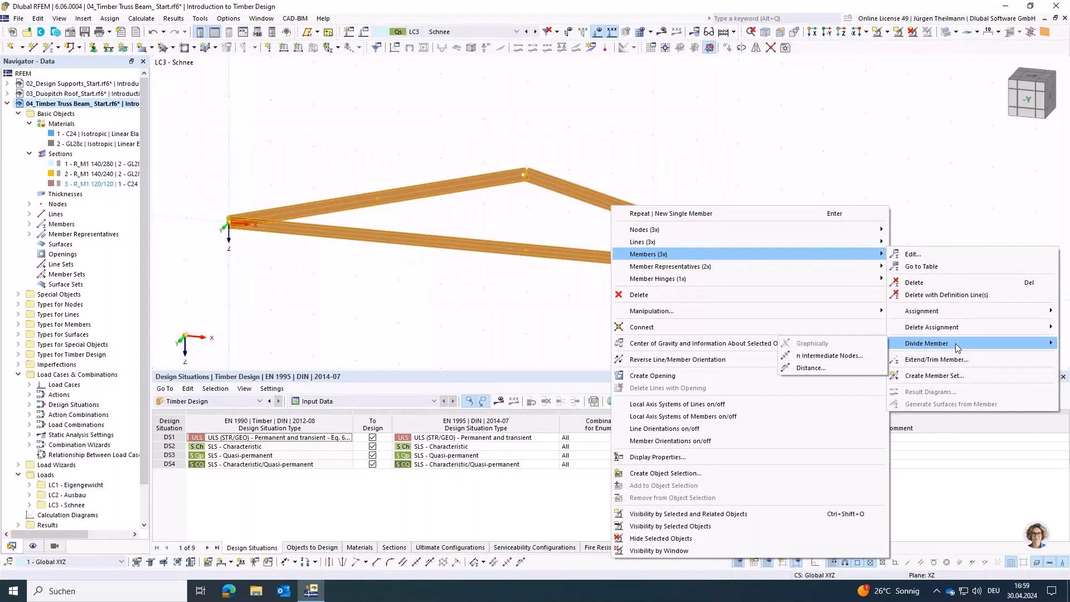
left_click(831, 356)
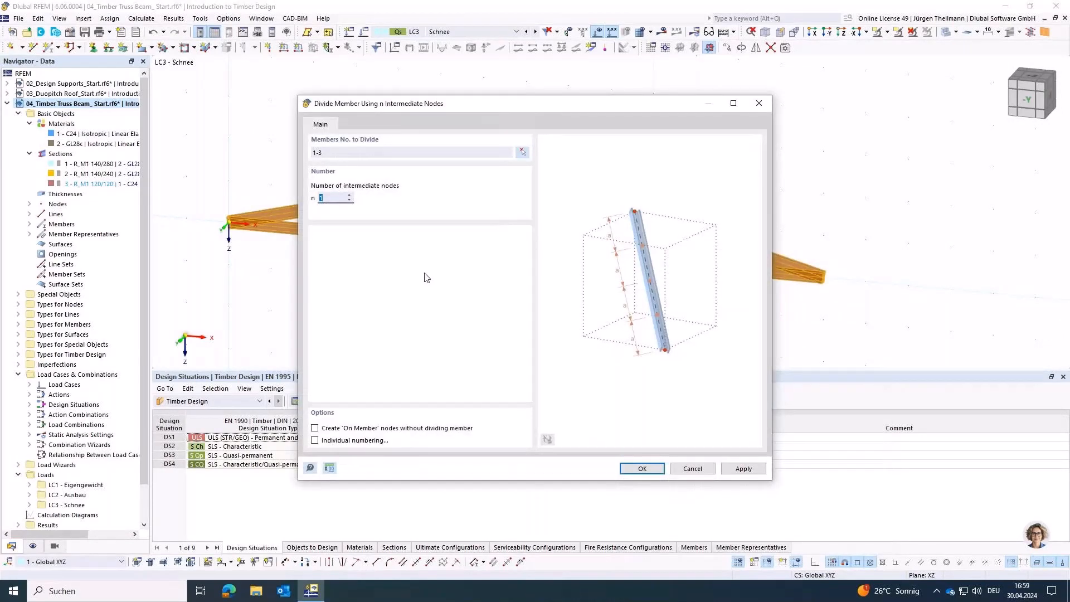
left_click(349, 195)
left_click(317, 429)
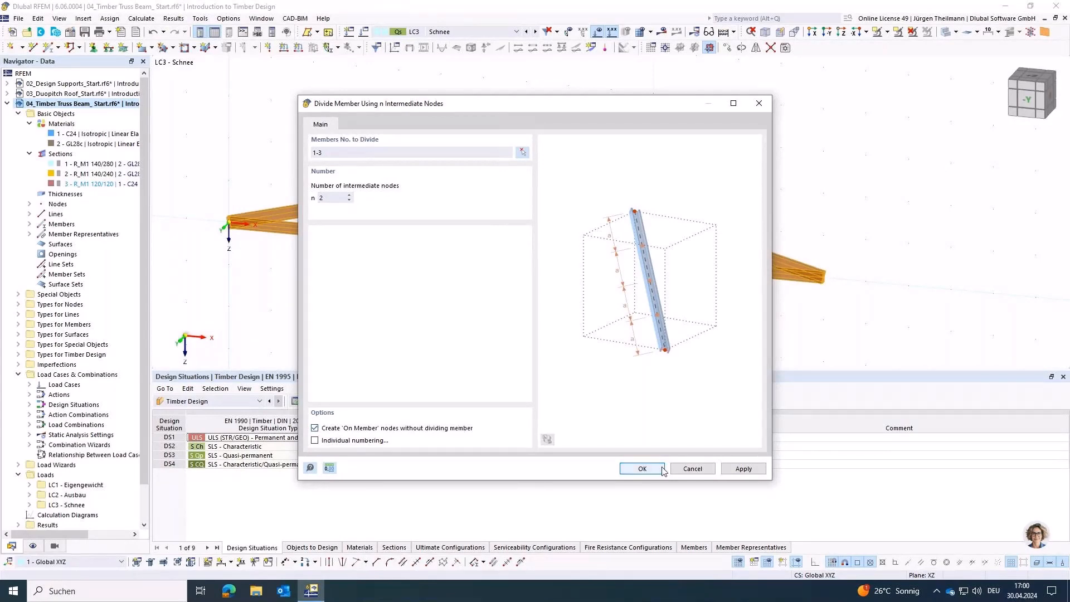
left_click(642, 468)
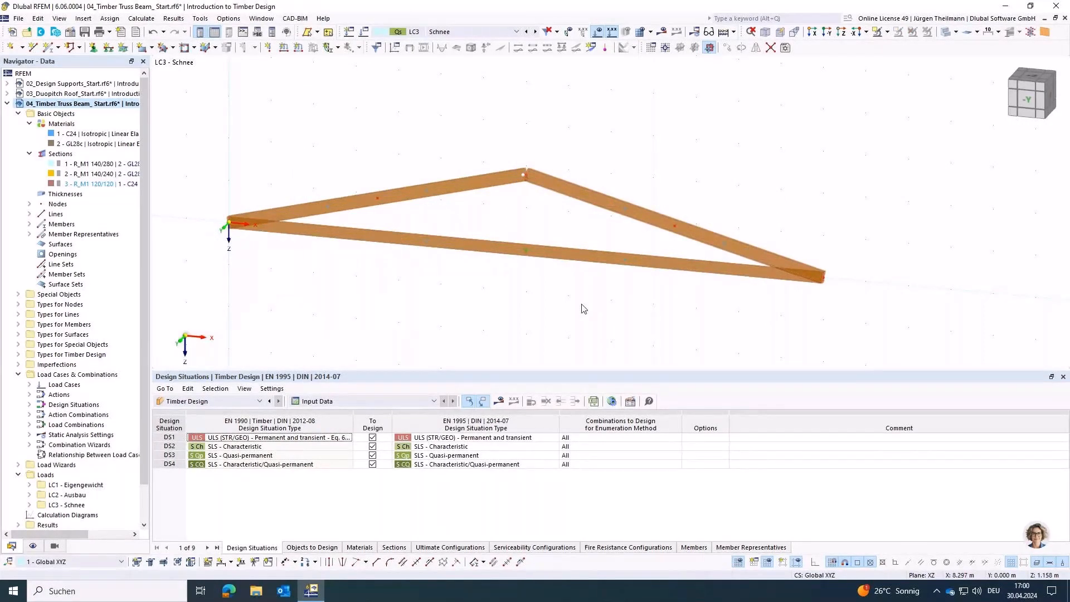
- Set up a new single member of type Truss with section R_M1 120/120 in C24
left_click(48, 49)
left_click(48, 49)
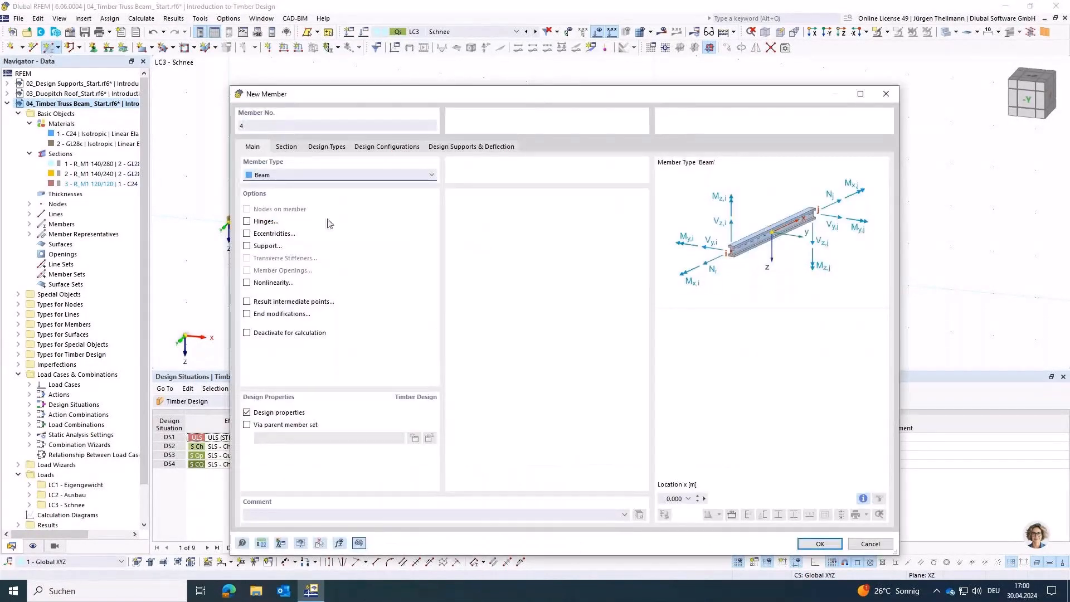
left_click(275, 176)
left_click(270, 197)
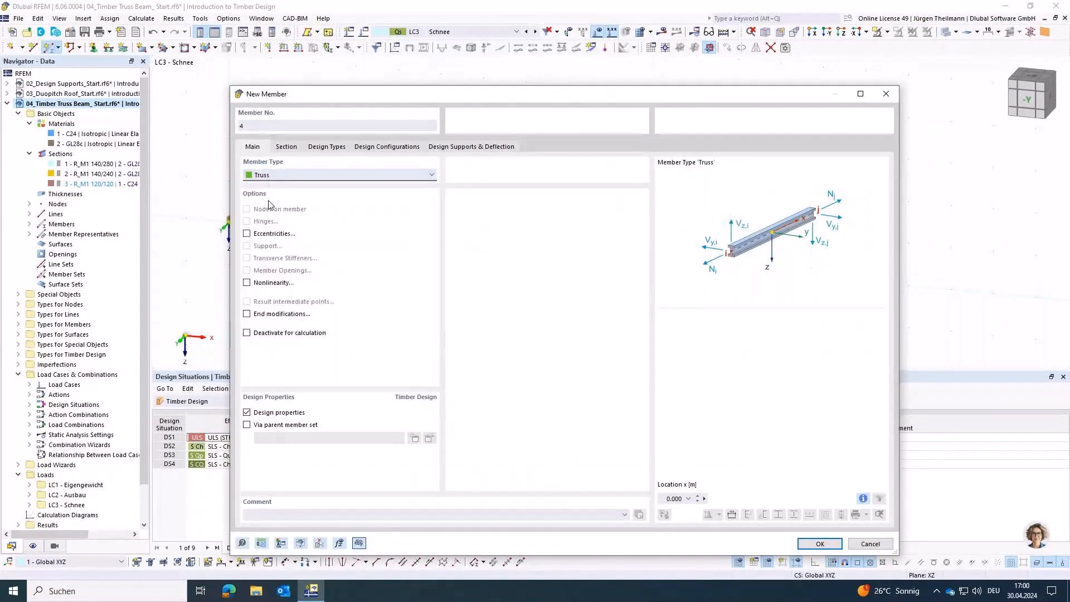
left_click(290, 146)
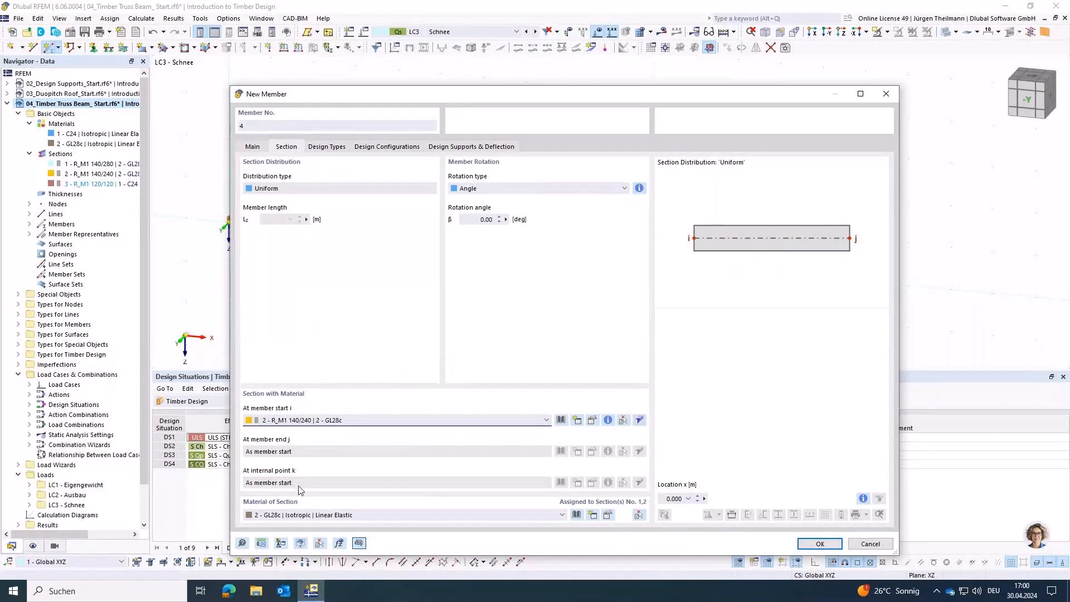
left_click(301, 420)
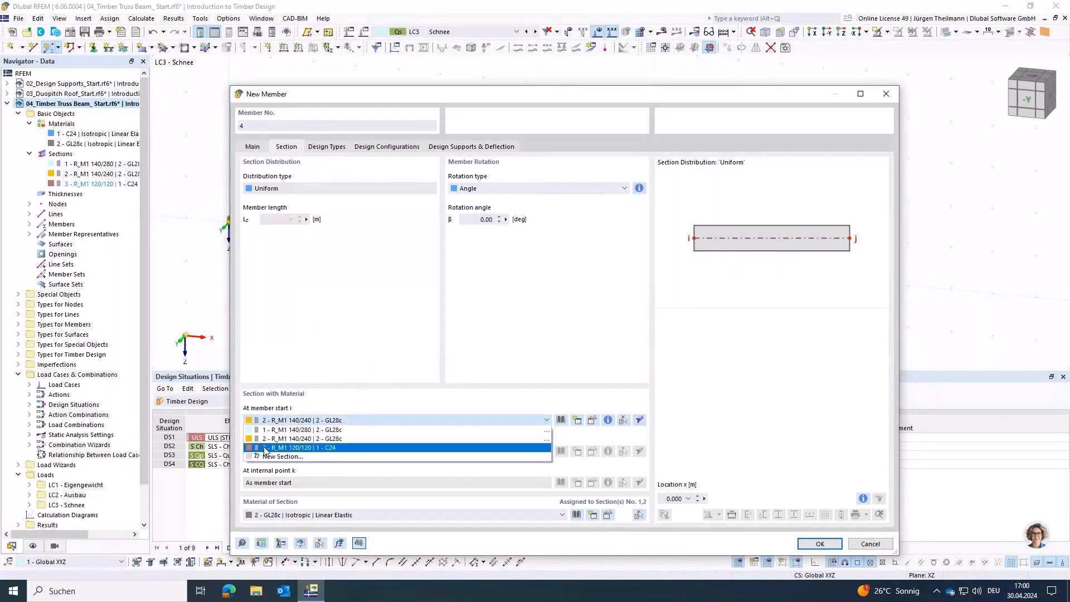
left_click(264, 448)
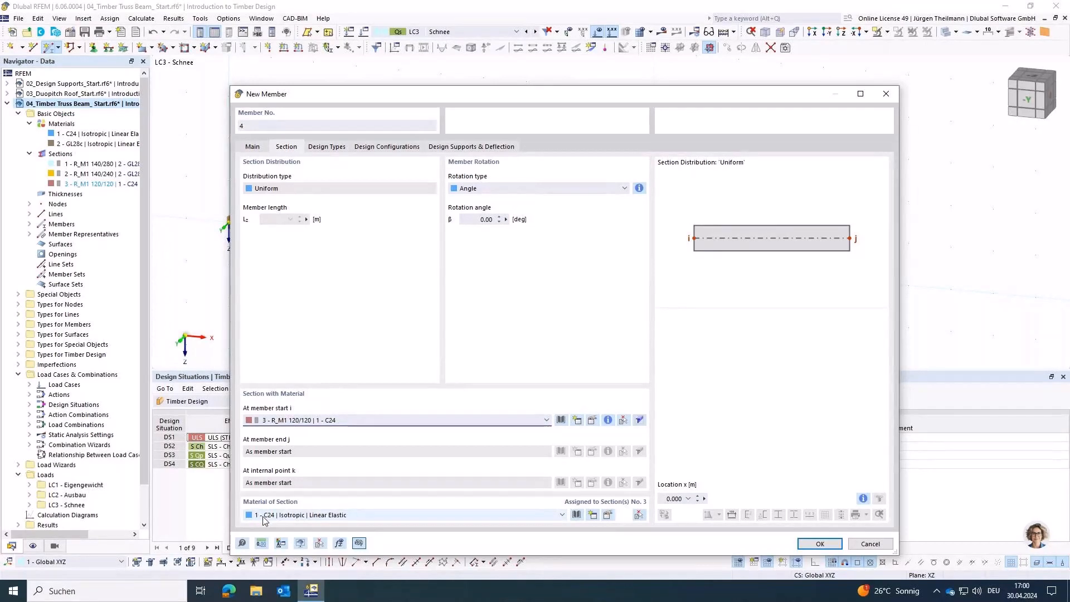
left_click(818, 544)
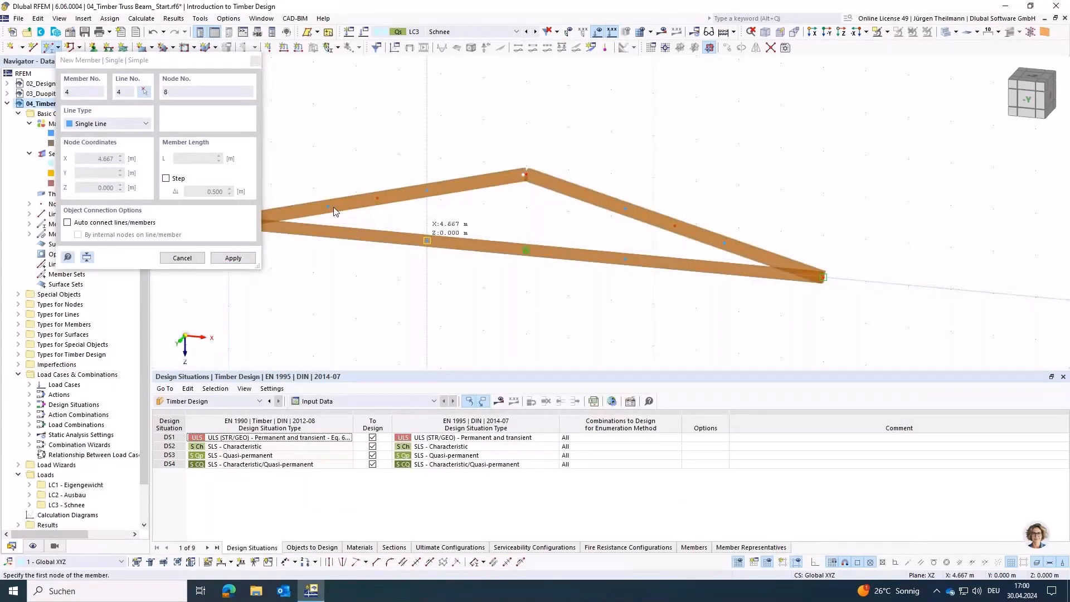
- Draw three web members from the bottom chord node at X 4.667 m to the two intermediate nodes of the top chord above and the ridge
left_click(426, 238)
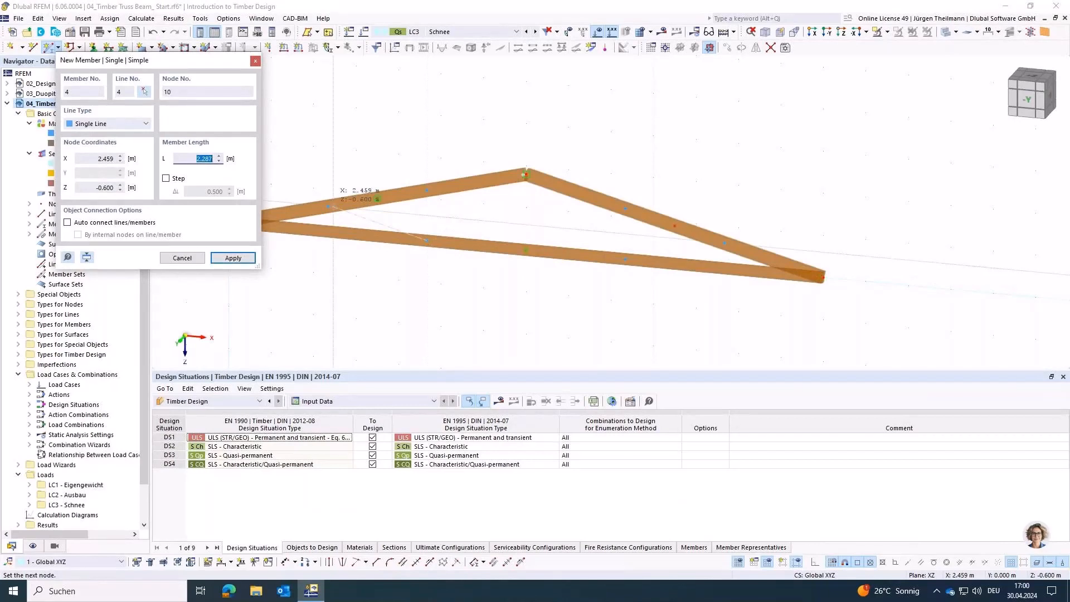
left_click(328, 207)
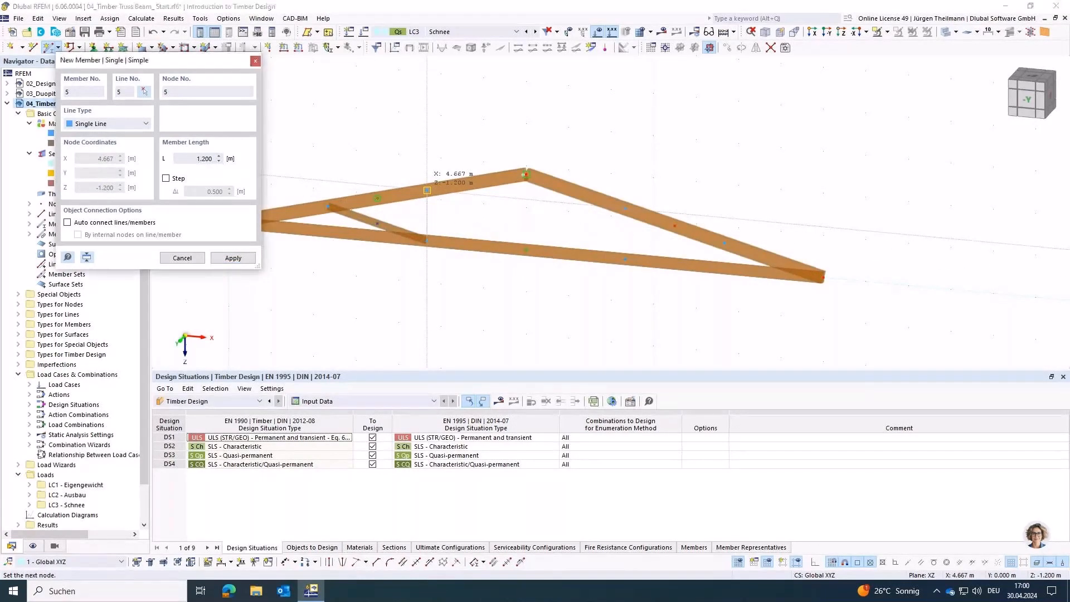
left_click(427, 190)
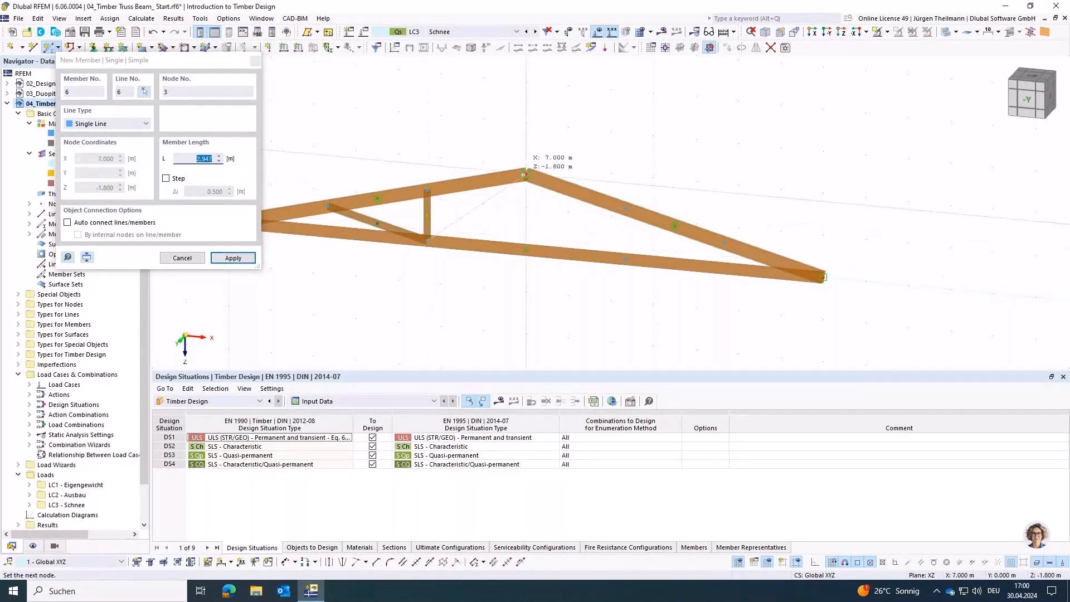
left_click(525, 176)
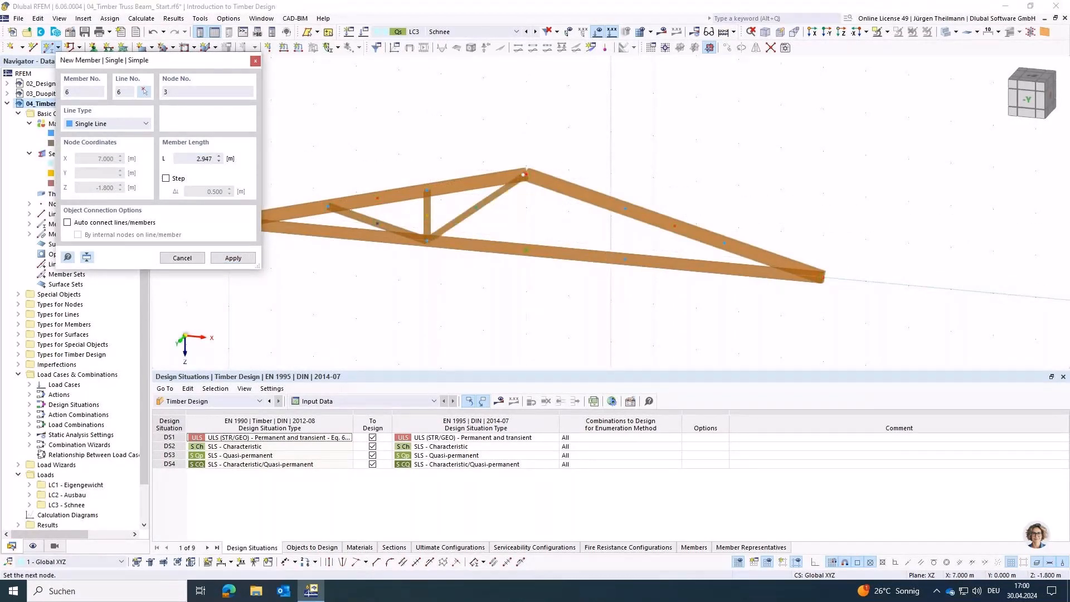
- Draw three web members joining the bottom chord node at X 9.333 m to the ridge and the top chord nodes at X 9.333 m and 11.667 m
left_click(625, 258)
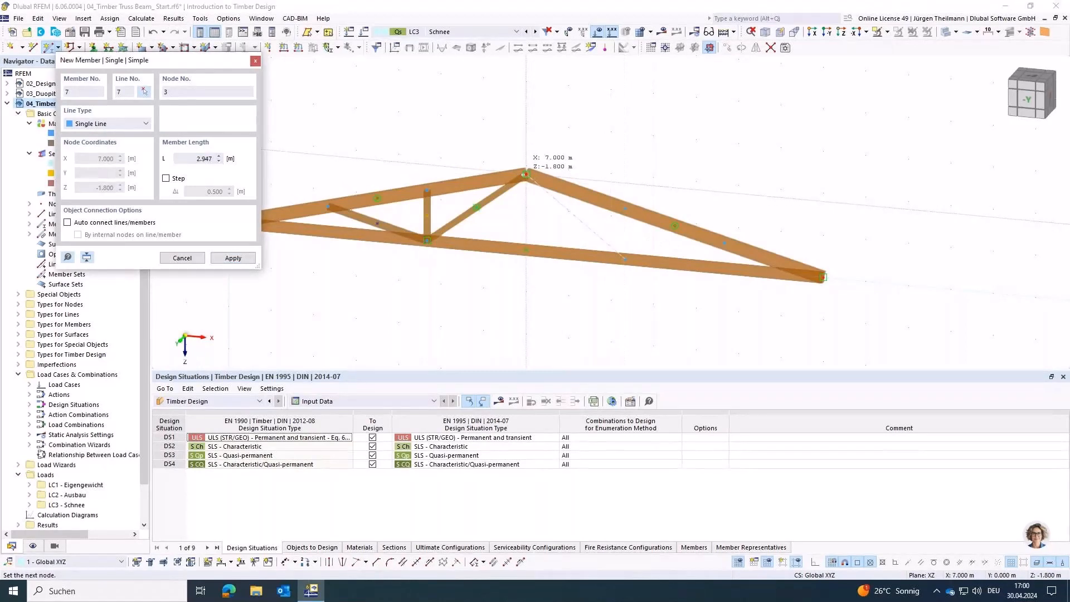
left_click(525, 175)
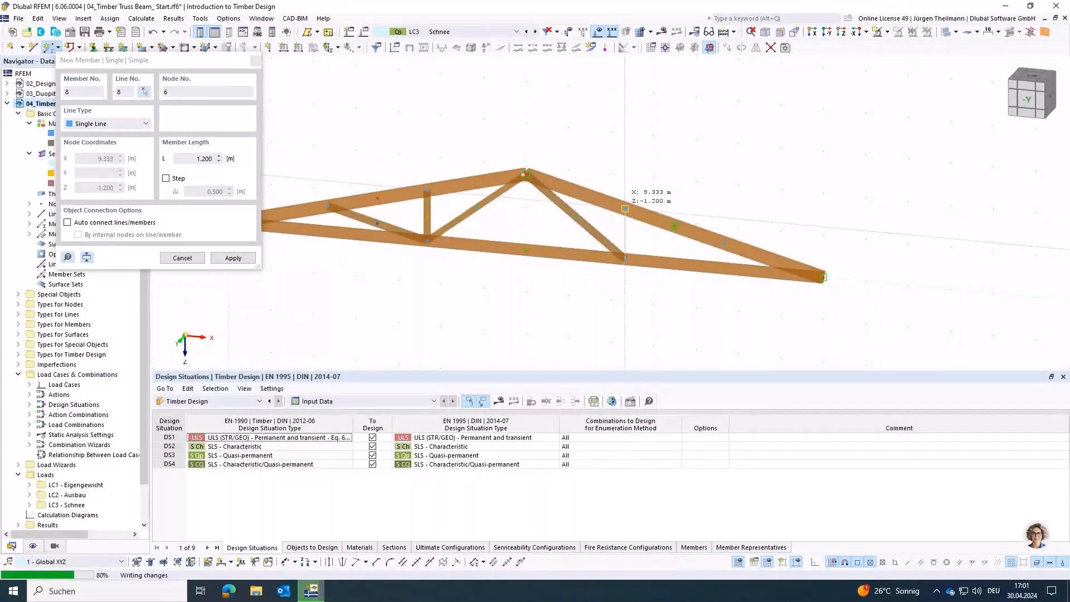
left_click(625, 209)
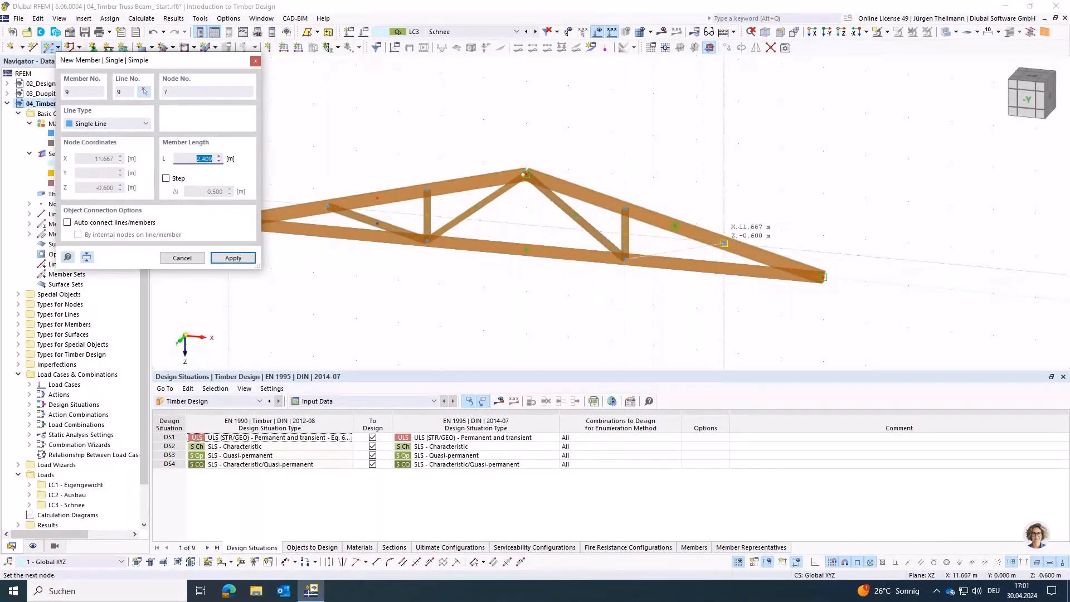
left_click(724, 244)
key("Escape")
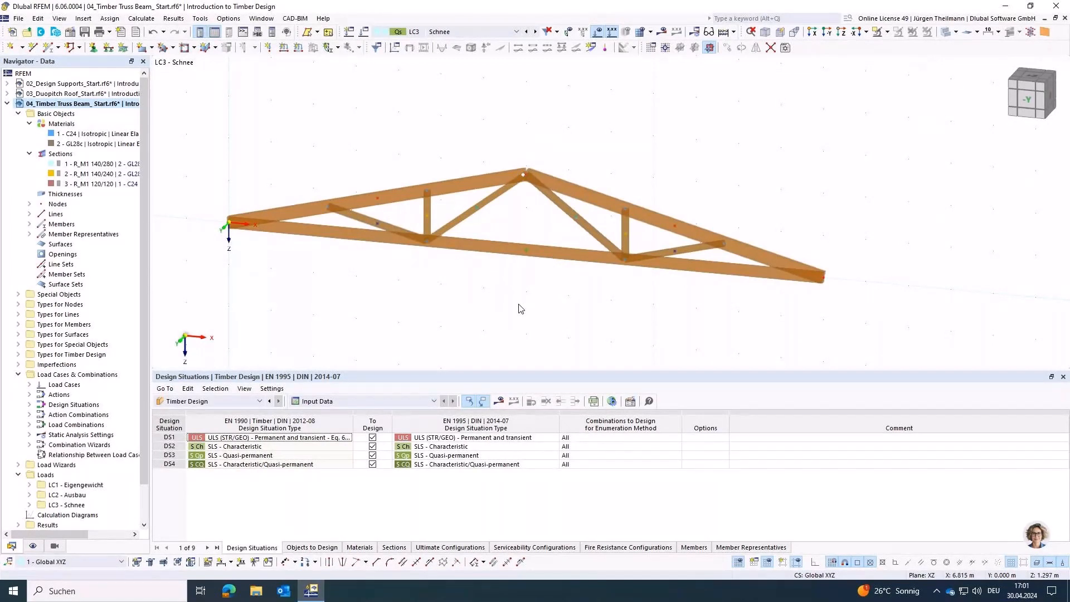
- Assign the Gelenkig nodal support to the truss end node at the origin
left_click(94, 49)
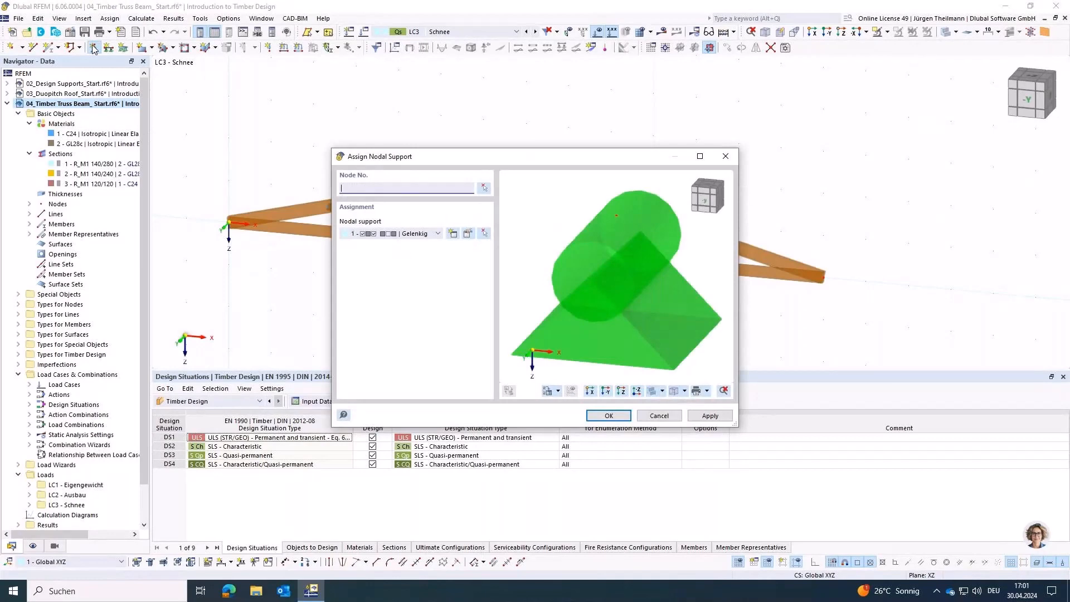
left_click(483, 189)
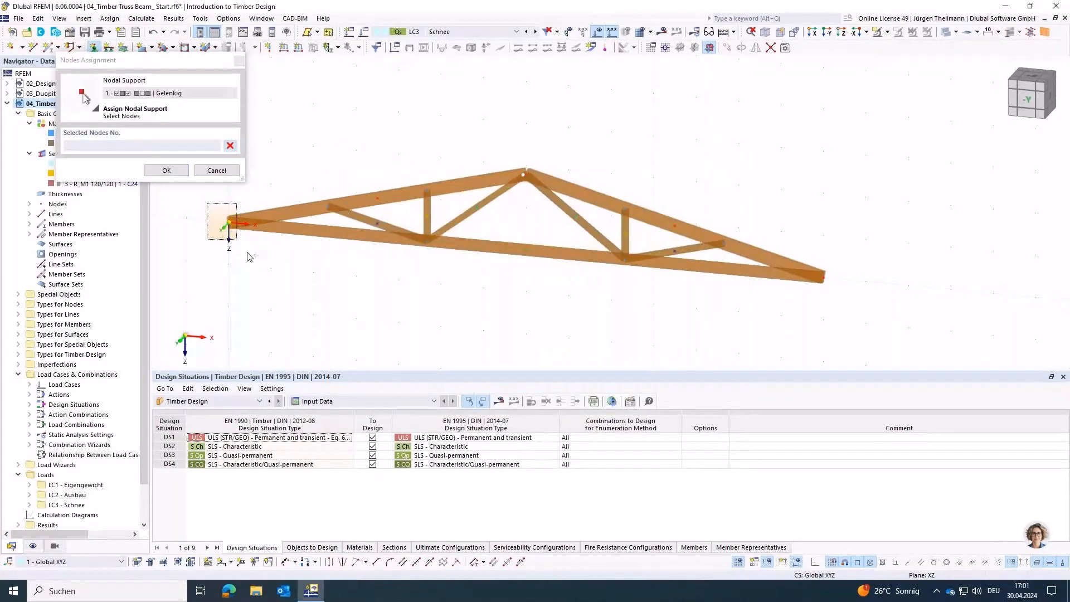
left_click(229, 223)
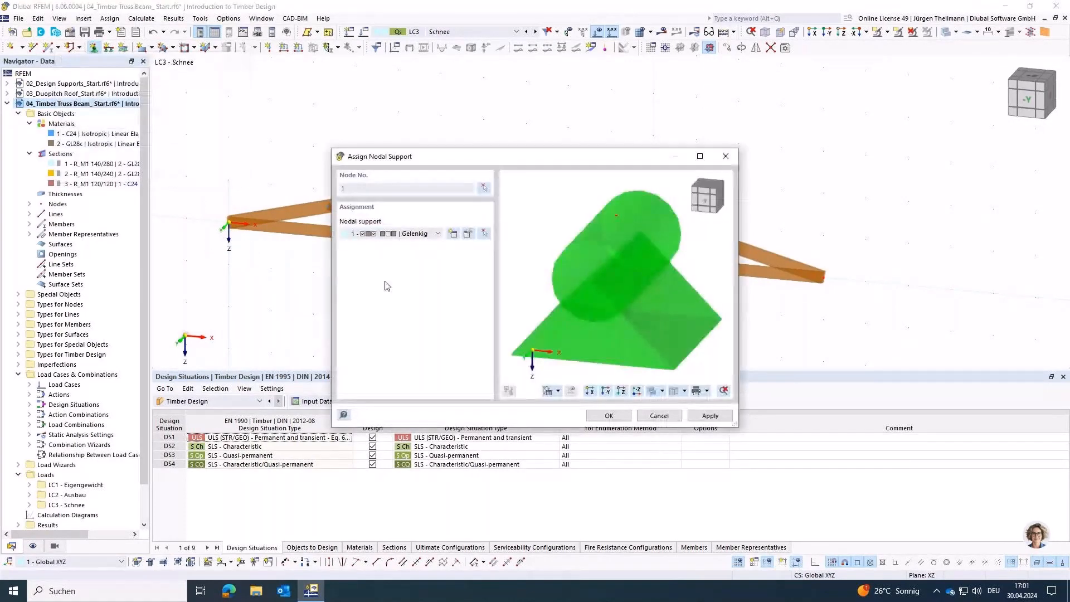
left_click(707, 418)
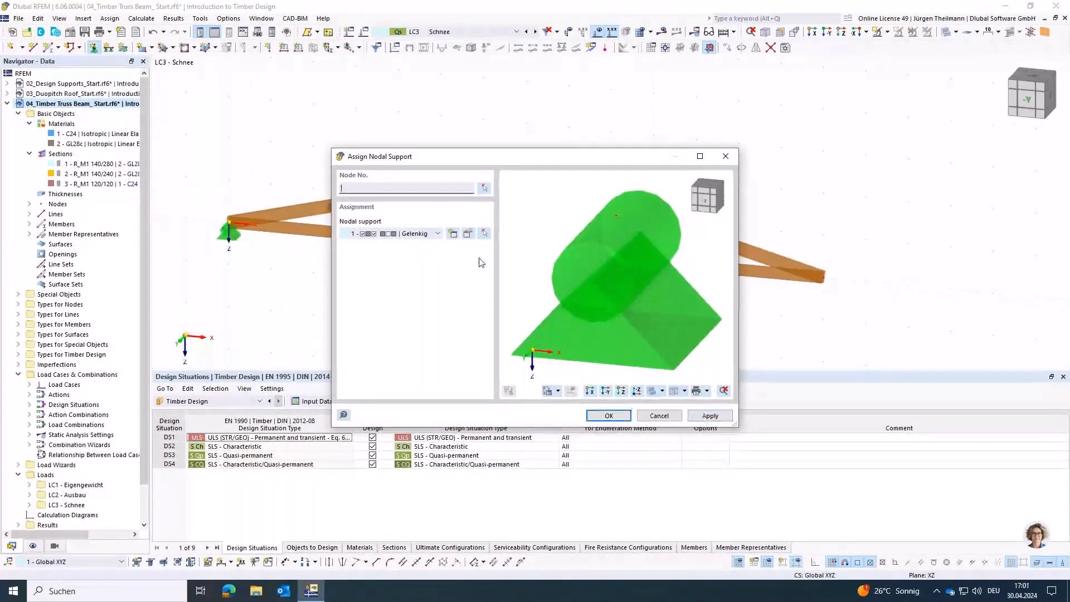
- Assign the nodal support Verschieblich in X' to the truss end node opposite the origin
left_click(437, 234)
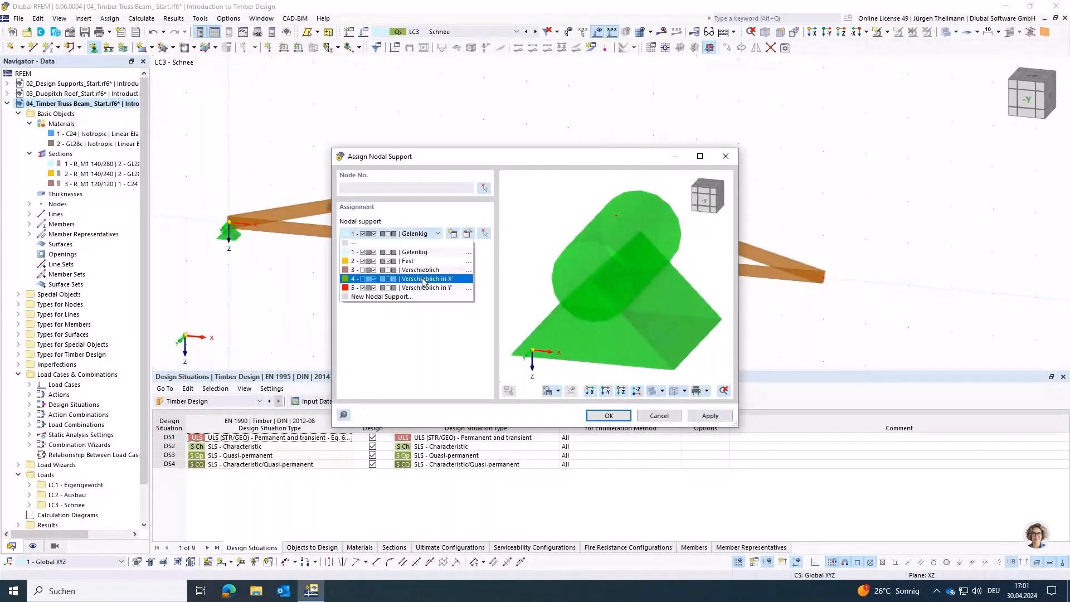
left_click(358, 284)
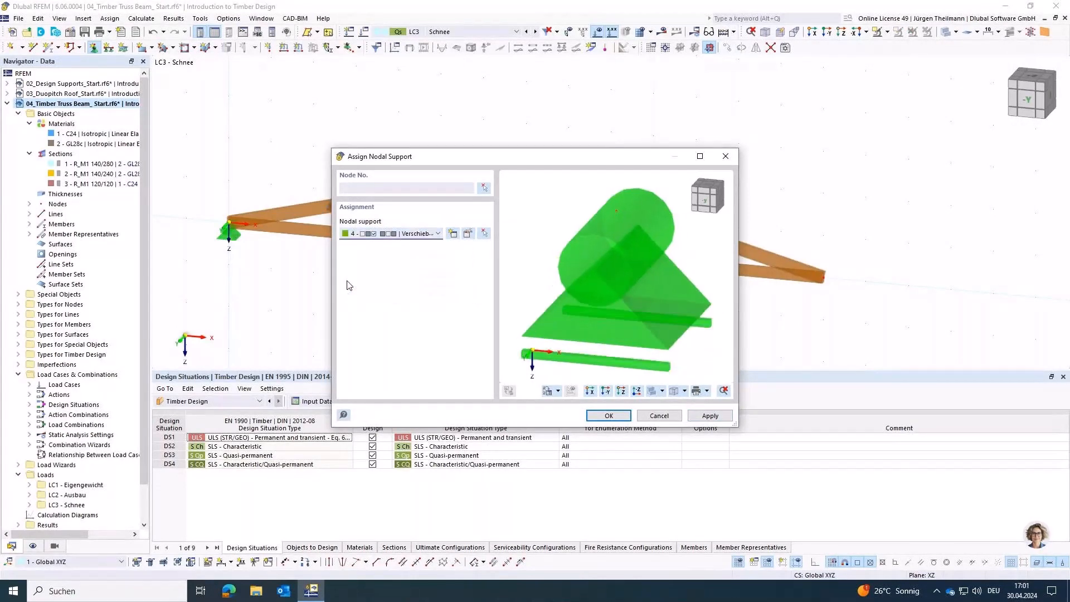
left_click(485, 188)
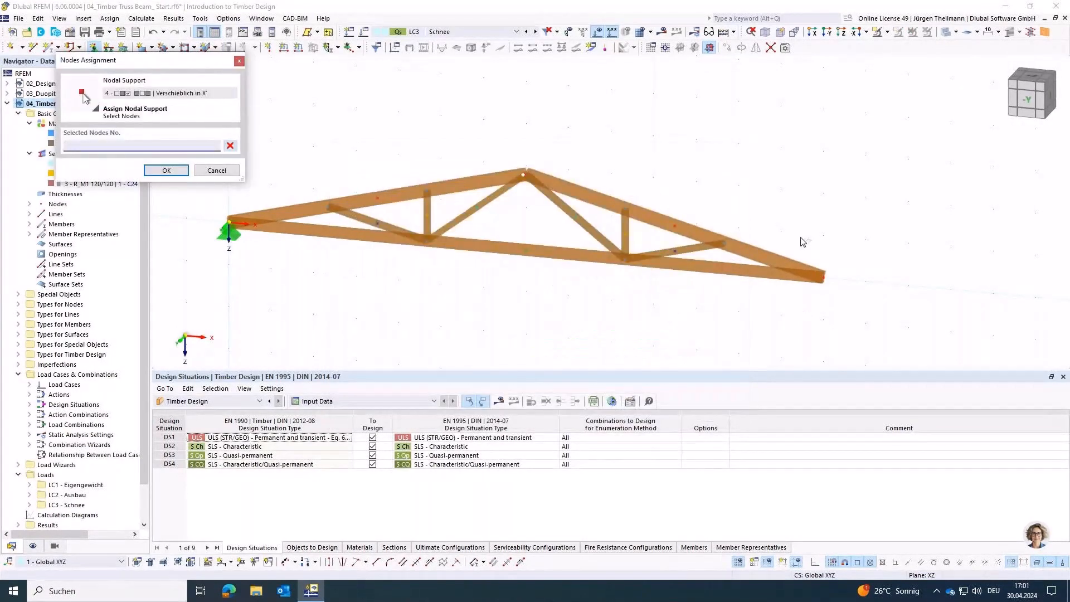
left_click(823, 277)
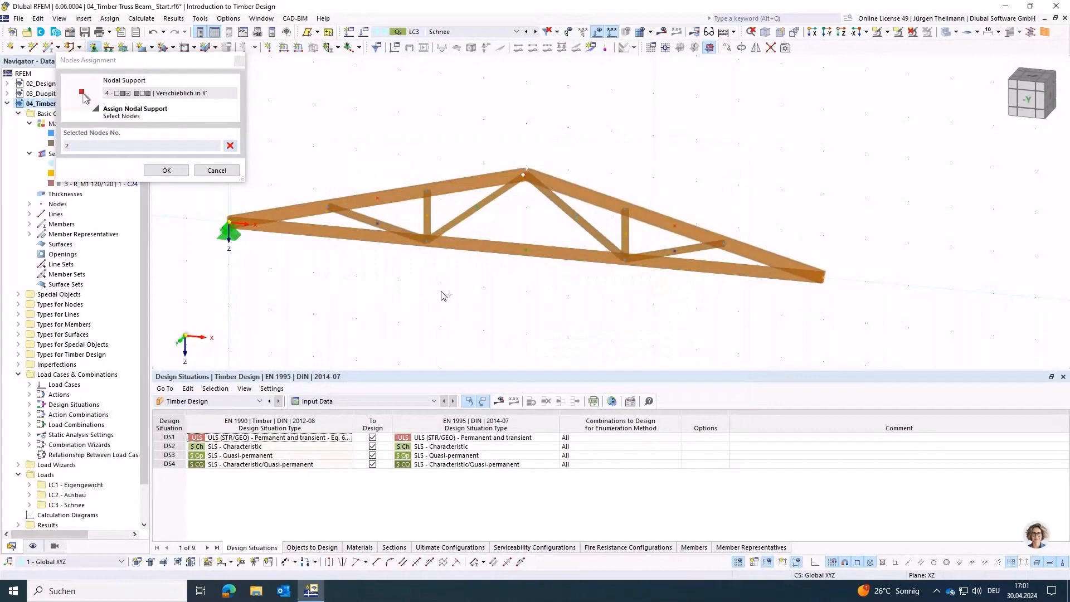
left_click(166, 172)
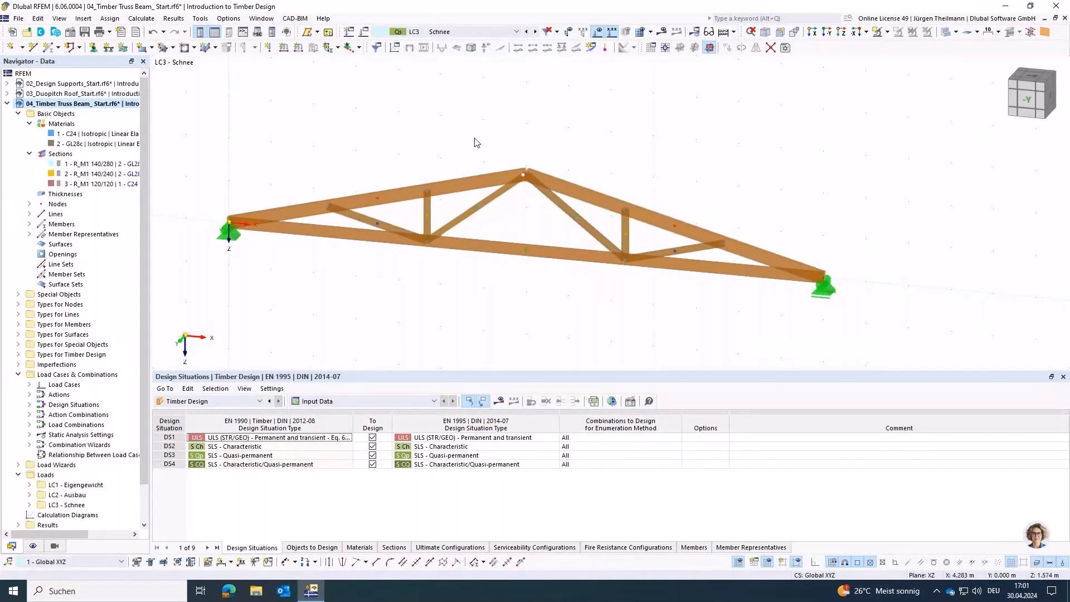
- Switch the active load case to LC1 Eigengewicht
left_click(513, 33)
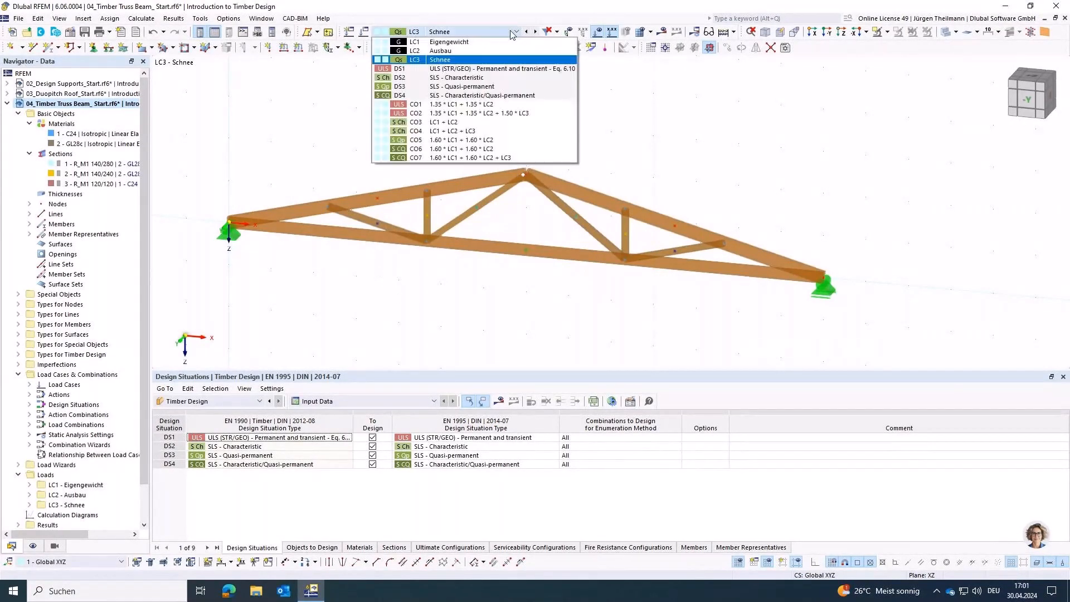
left_click(513, 42)
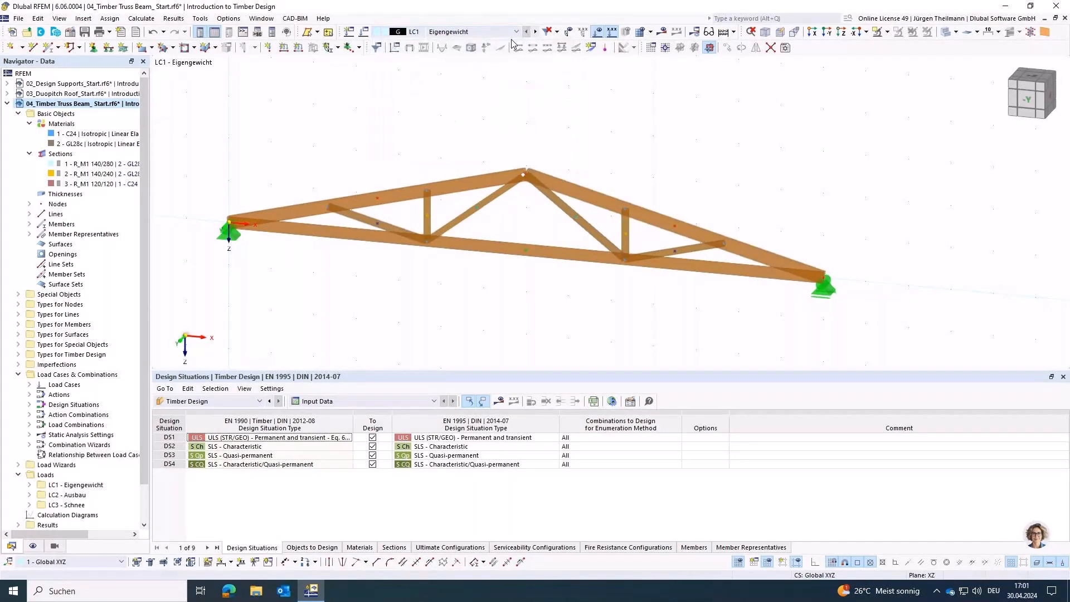
- Start a new uniform member load and assign it to both top chords, members 1 and 2
left_click(516, 34)
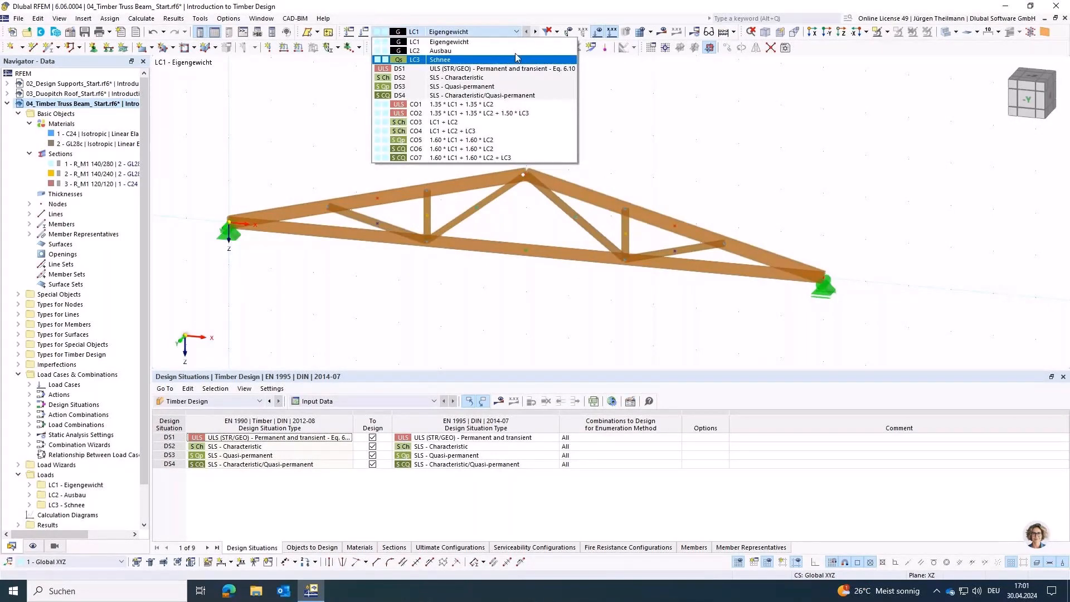
left_click(517, 35)
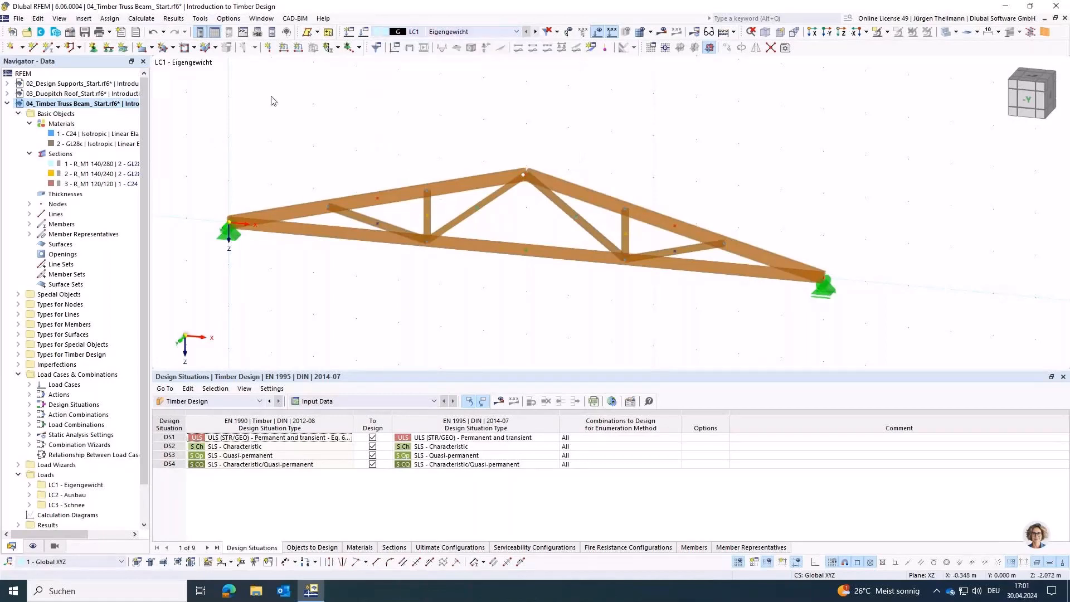
left_click(298, 49)
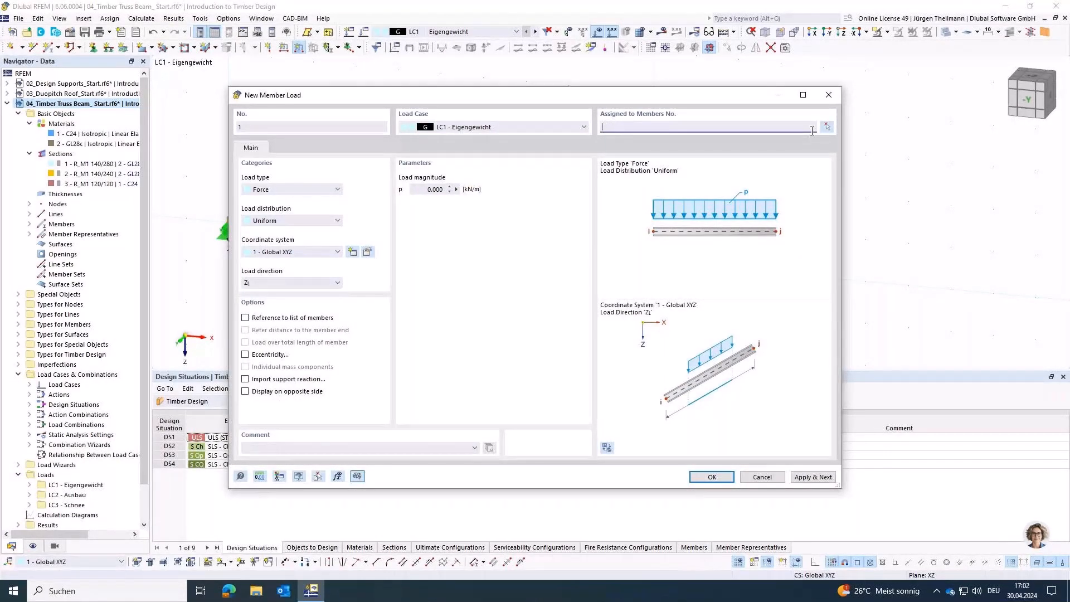
left_click(827, 126)
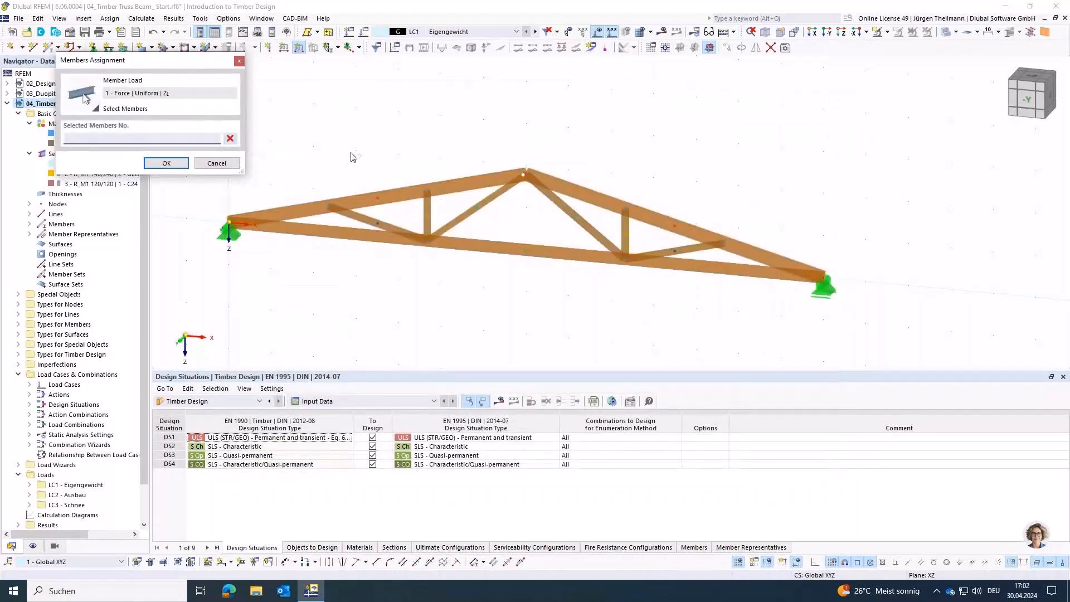
left_click(379, 208)
left_click(381, 223)
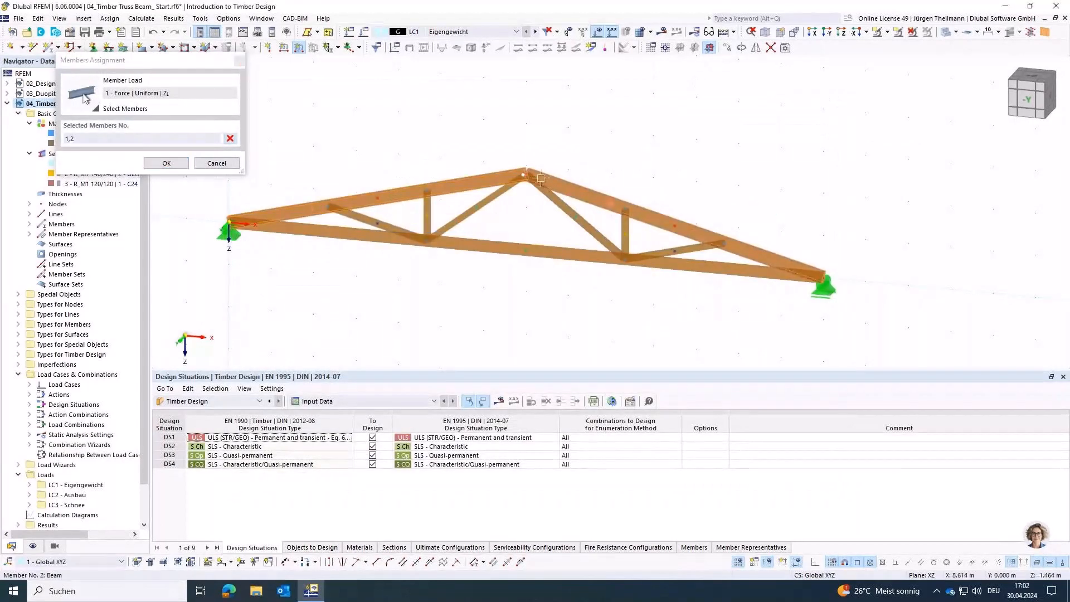
left_click(167, 163)
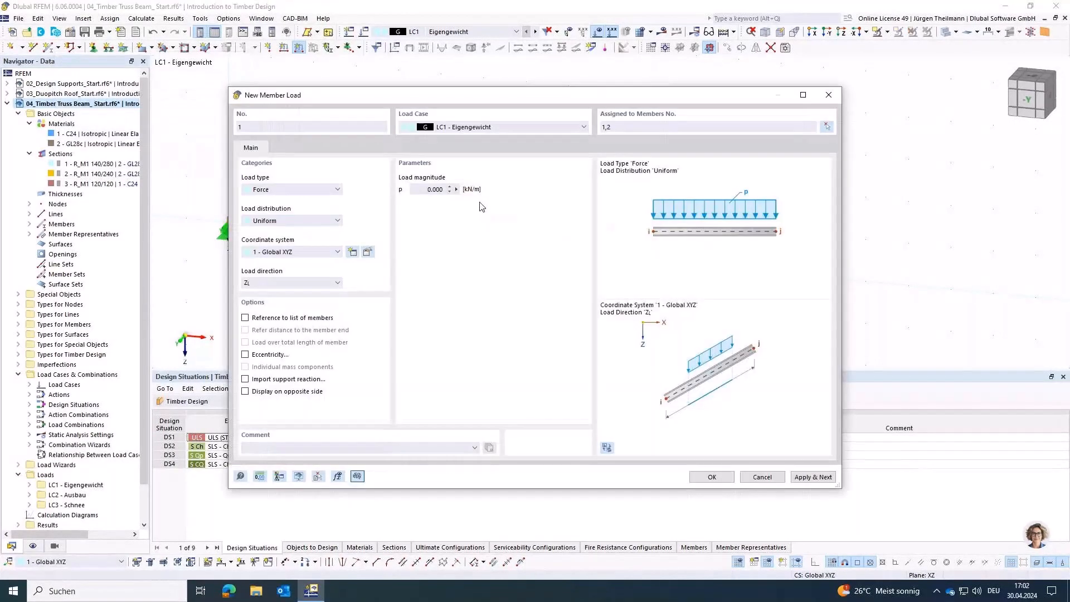
- Set the member load to 3 kN/m in load case LC2 Ausbau, acting global in Z on true length, and apply it
left_click(429, 189)
type("3")
key("Tab")
left_click(409, 128)
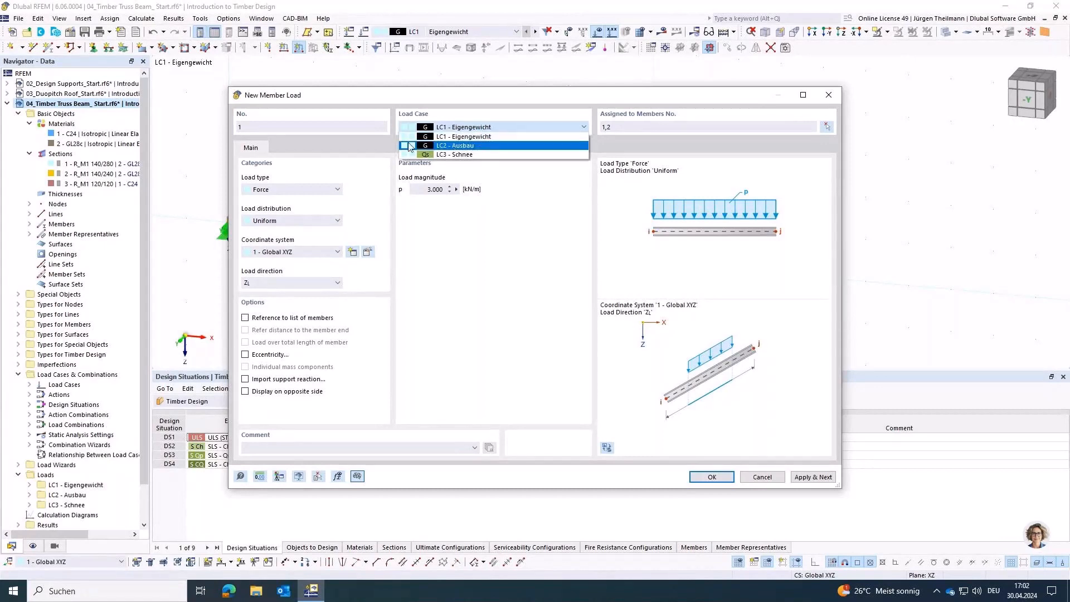
left_click(469, 145)
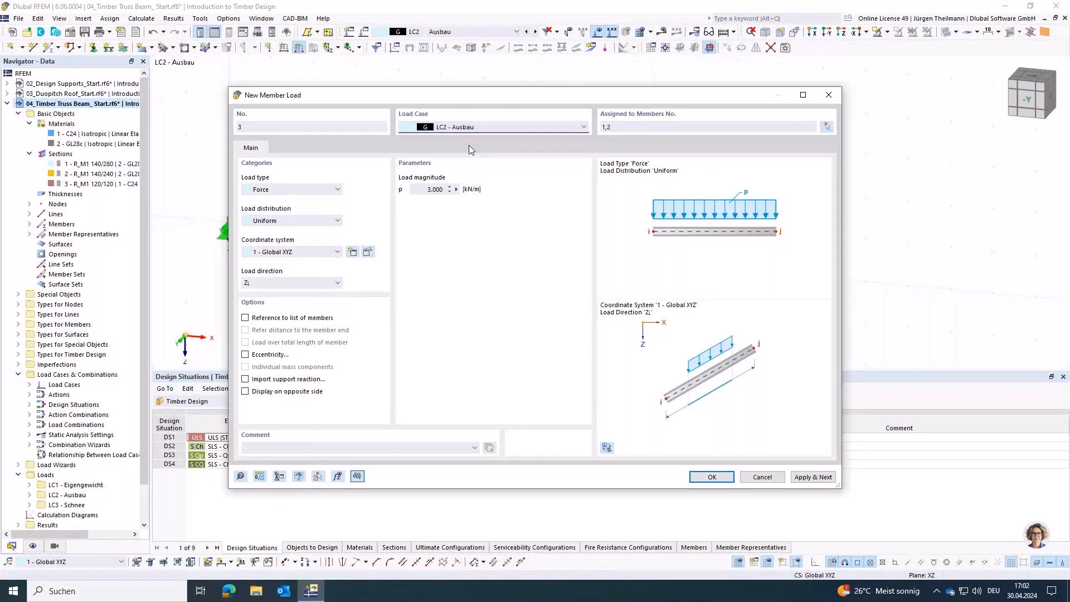
left_click(274, 285)
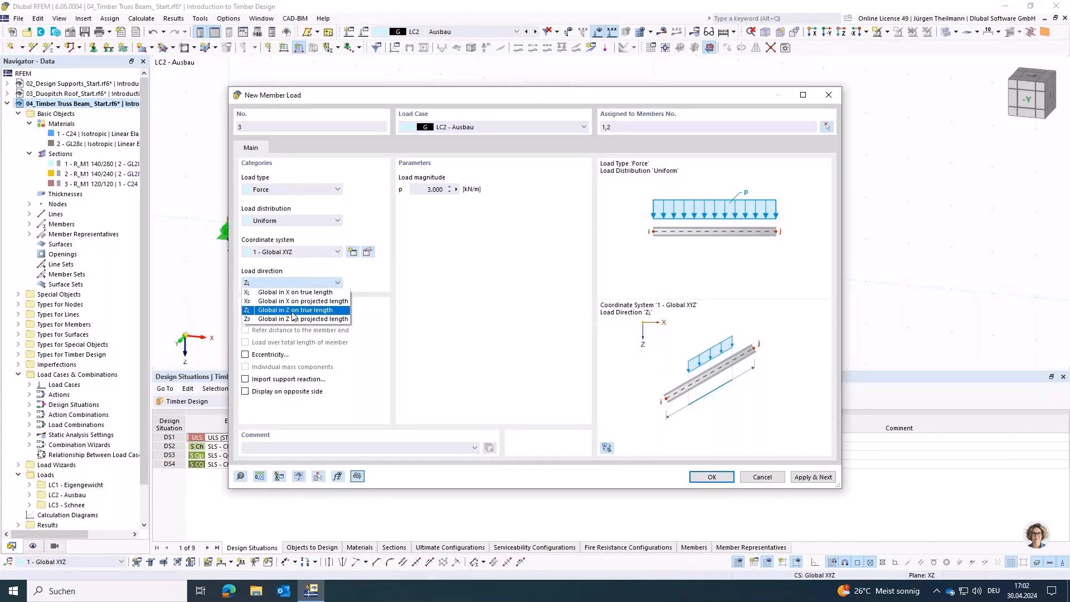
left_click(293, 311)
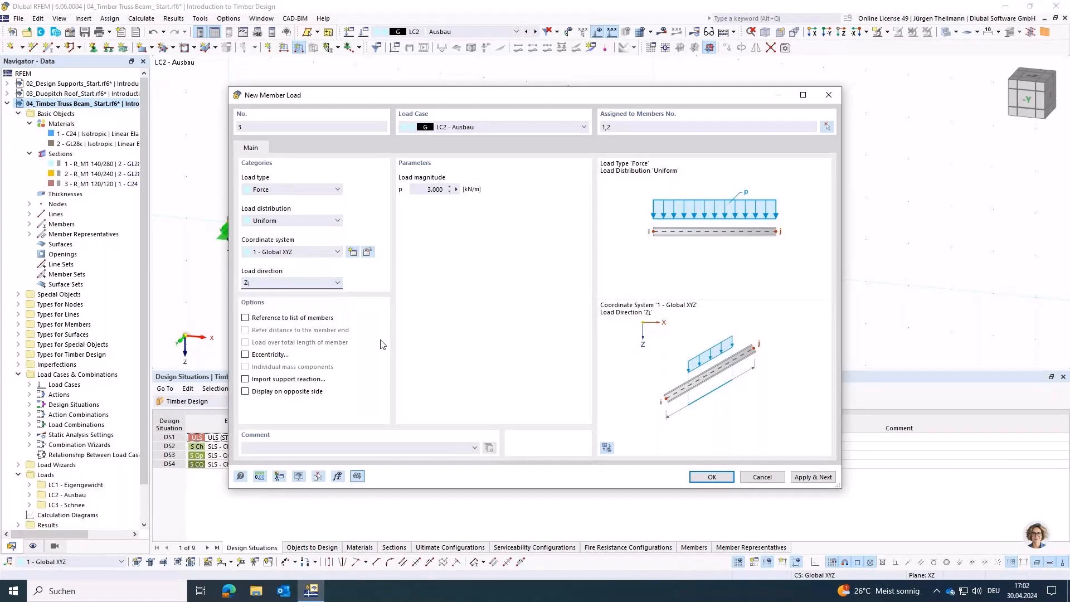
left_click(825, 480)
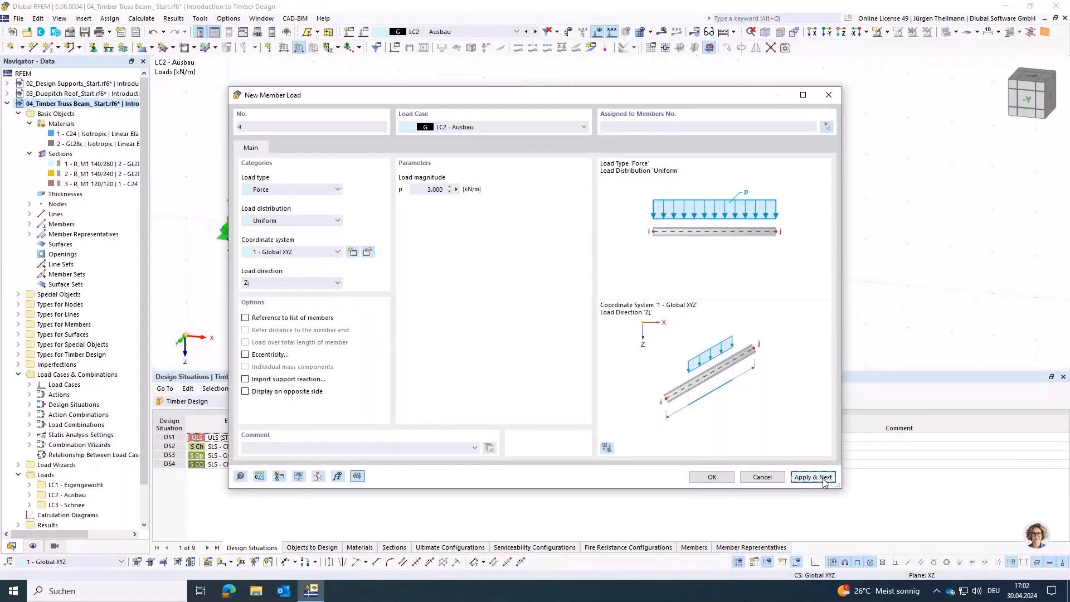
- Add a 3.5 kN/m uniform member load on both top chords in LC3 Schnee, acting global in Z on projected length
left_click(554, 128)
left_click(494, 156)
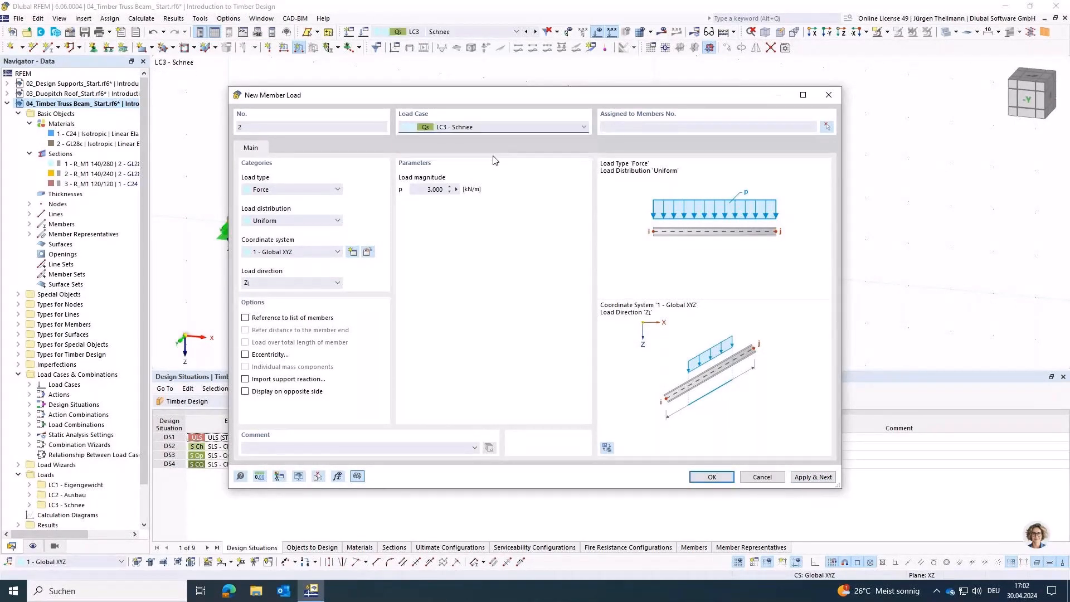
left_click(829, 128)
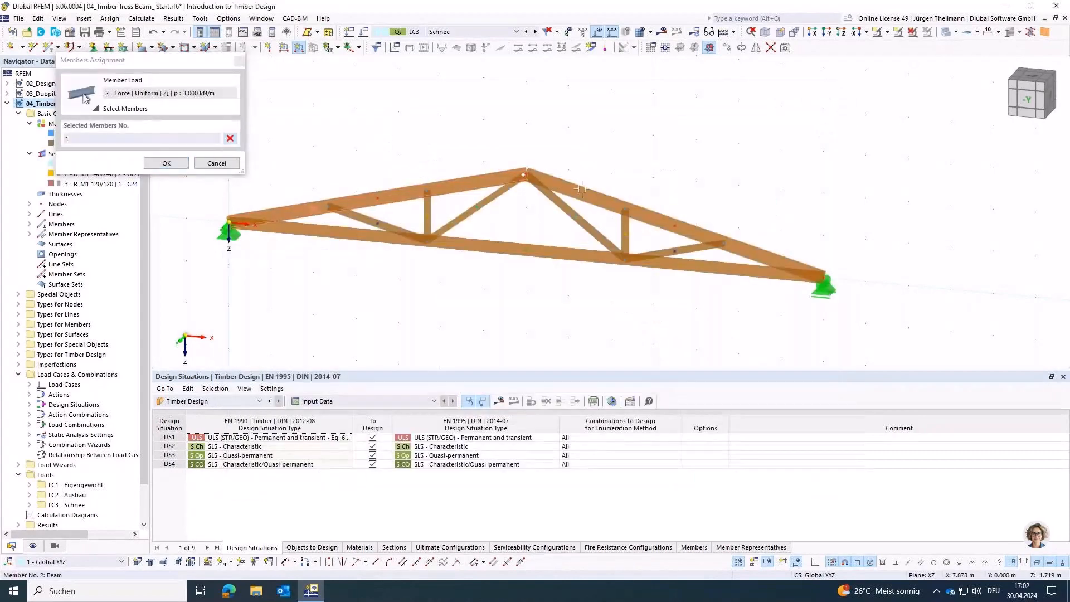
left_click(156, 165)
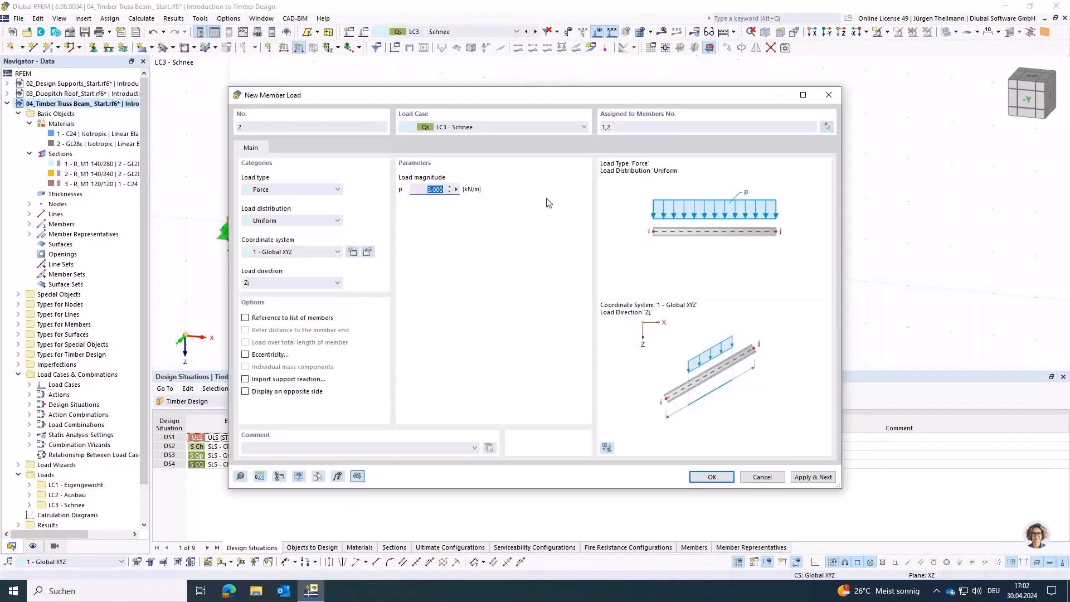
type("3.5")
key("Tab")
left_click(297, 282)
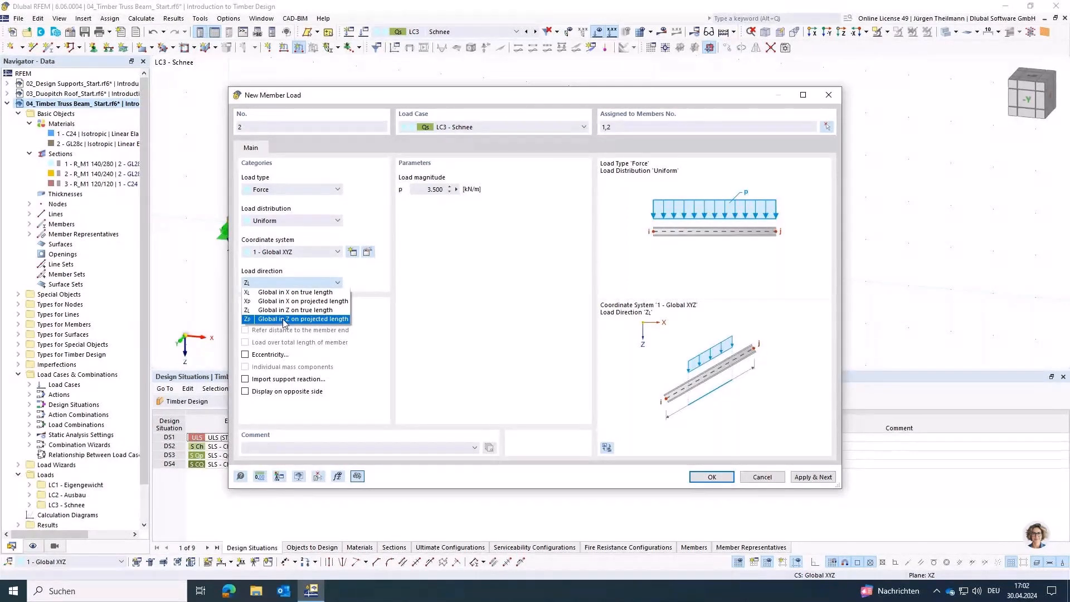
left_click(338, 322)
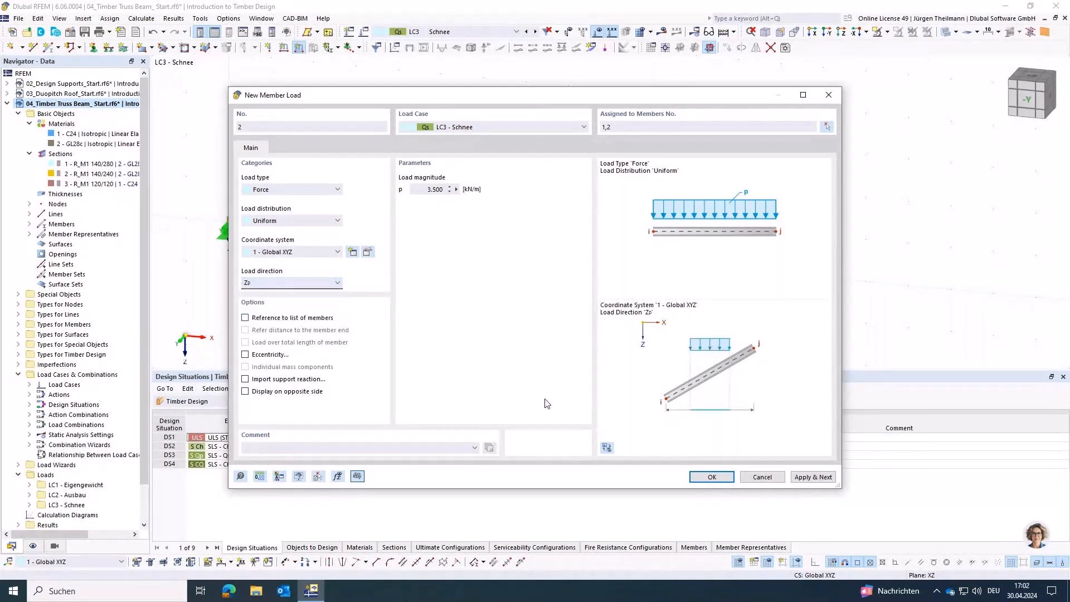
left_click(723, 480)
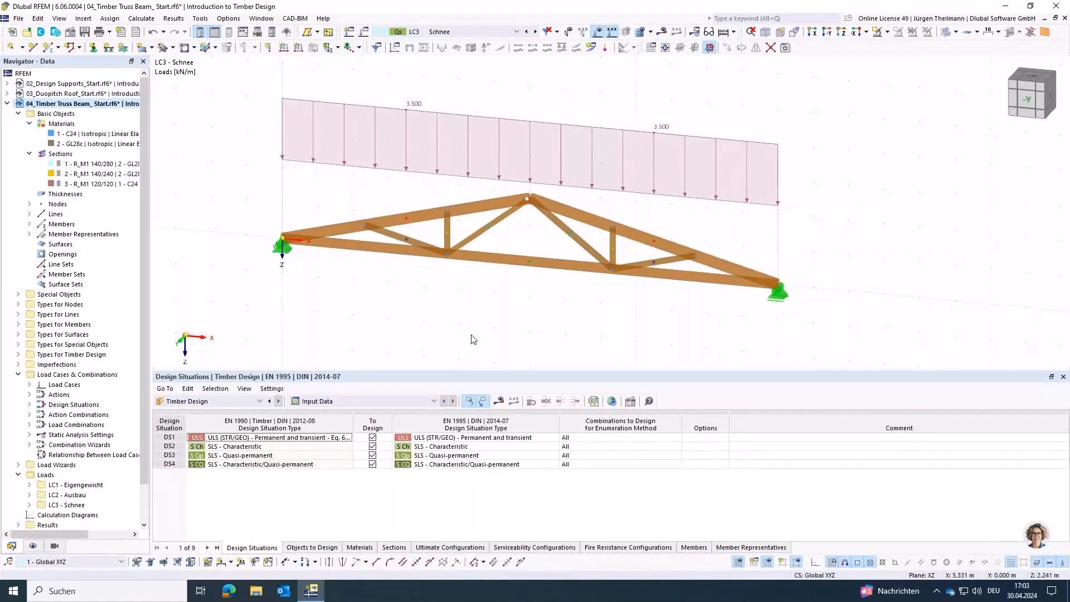
key("F5")
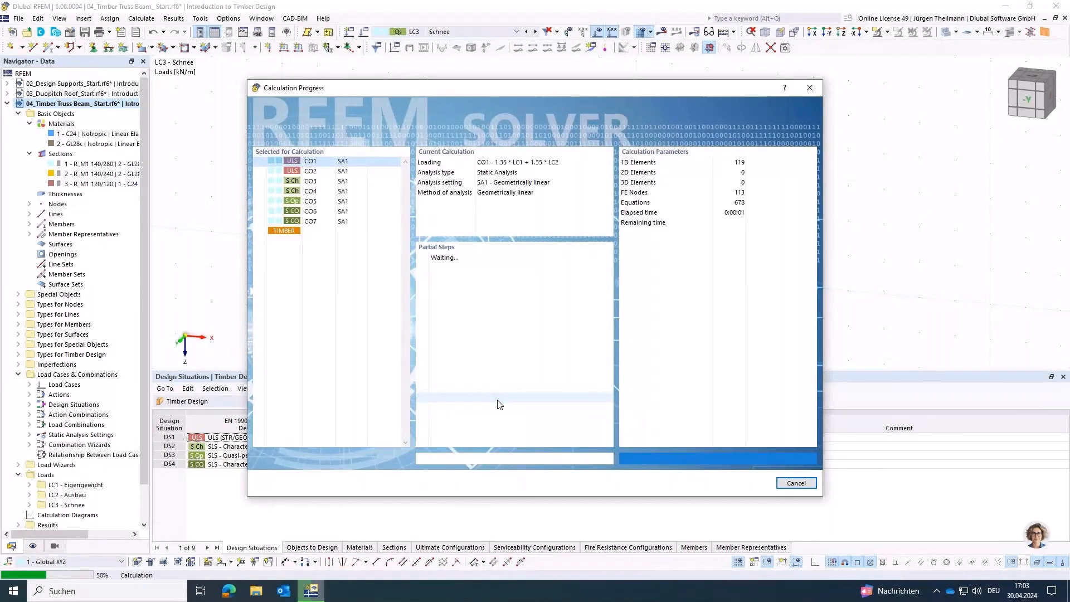
left_click(796, 482)
left_click(536, 346)
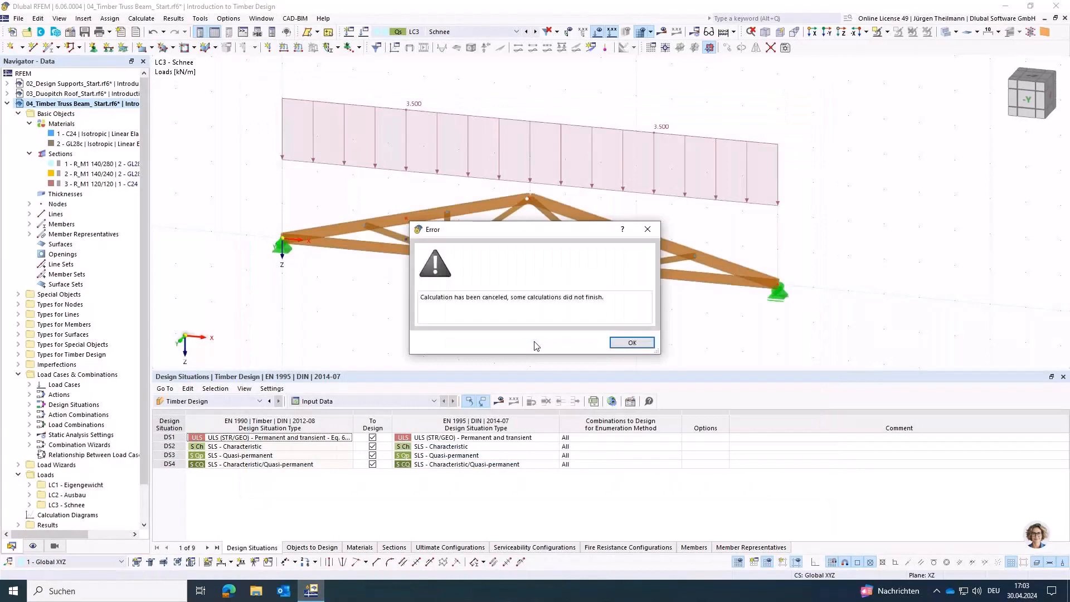
left_click(636, 342)
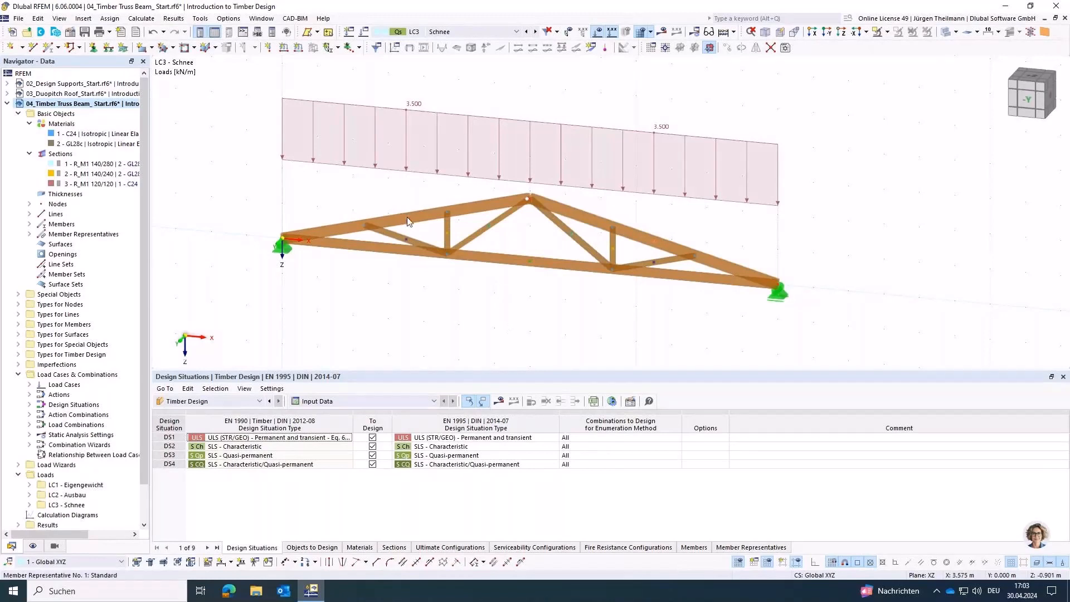
- Assign the effective lengths definition Standard | Upper girder to both top chord members
mouse_move(406, 222)
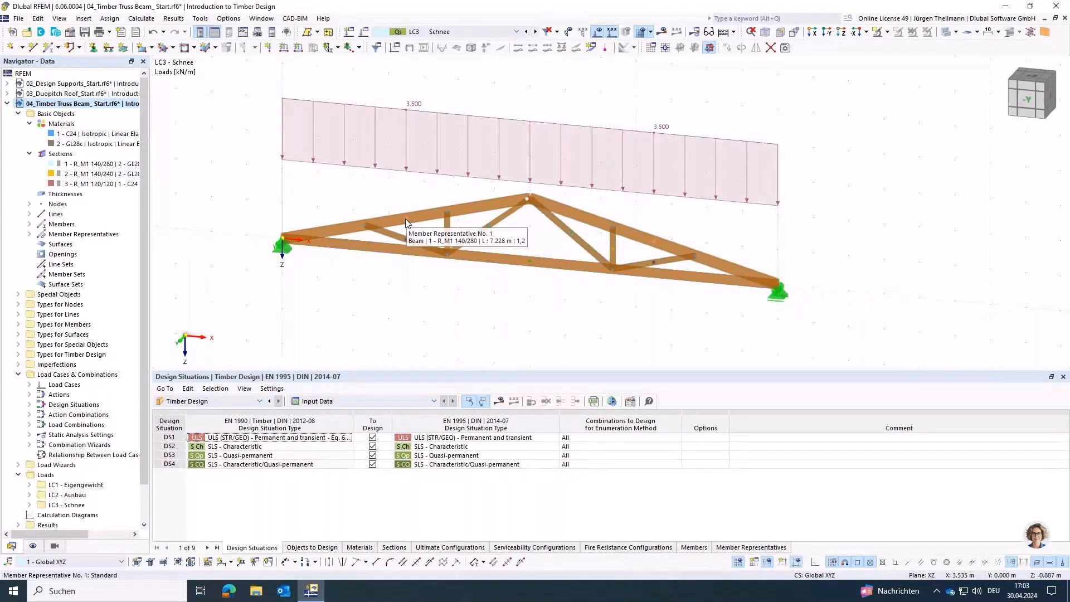
left_click(406, 223)
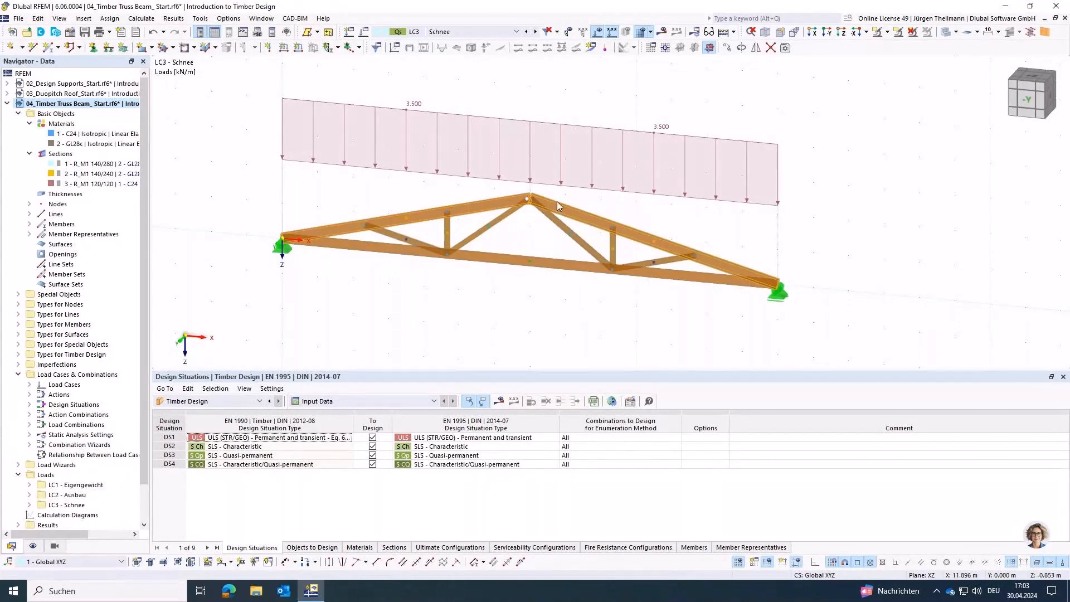
double_click(477, 205)
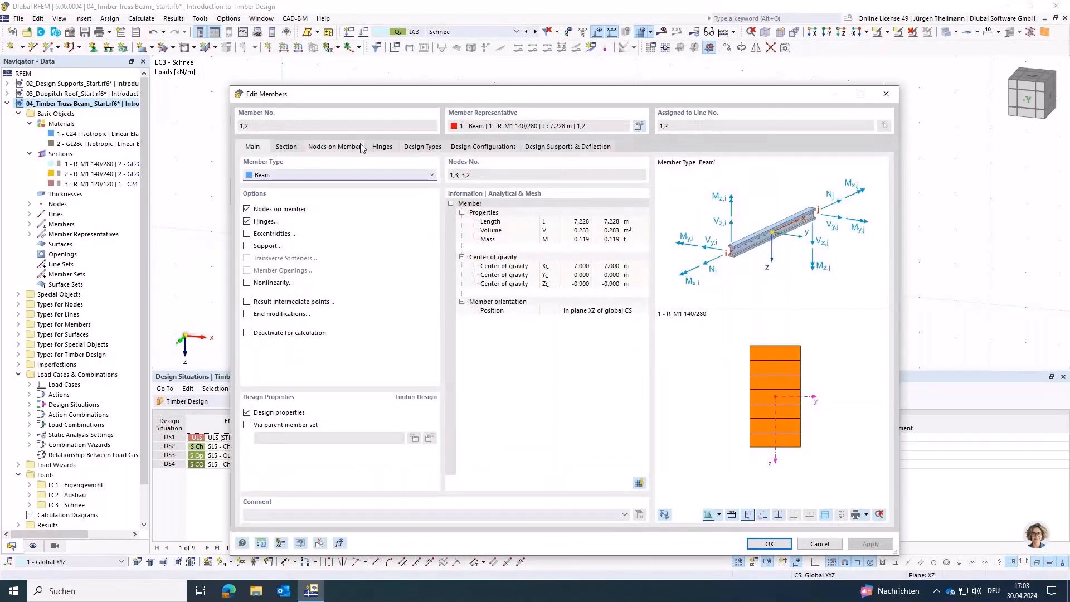
left_click(416, 148)
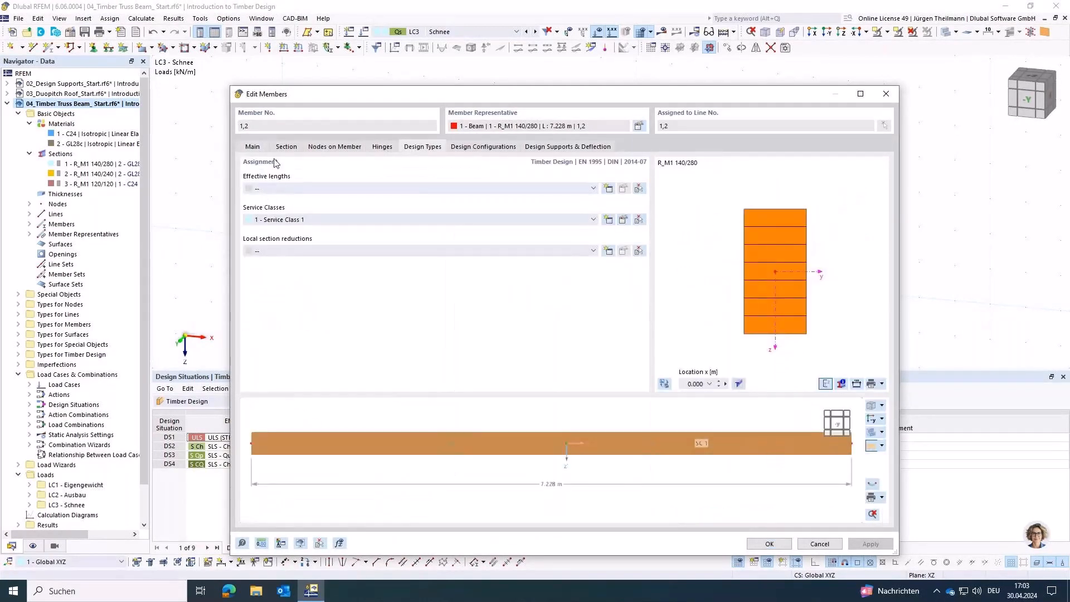
left_click(282, 189)
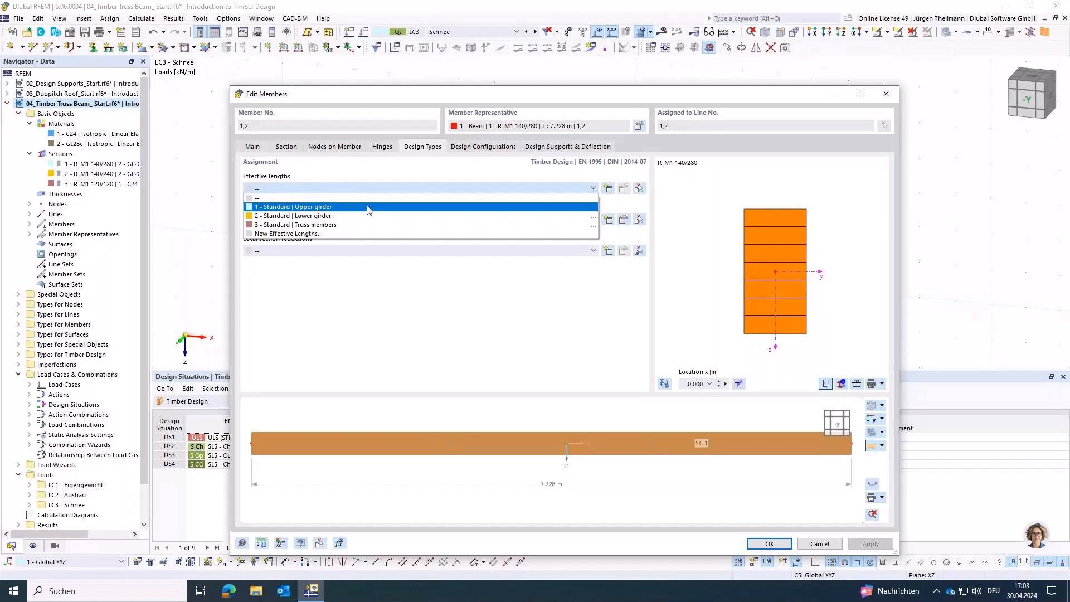
left_click(254, 208)
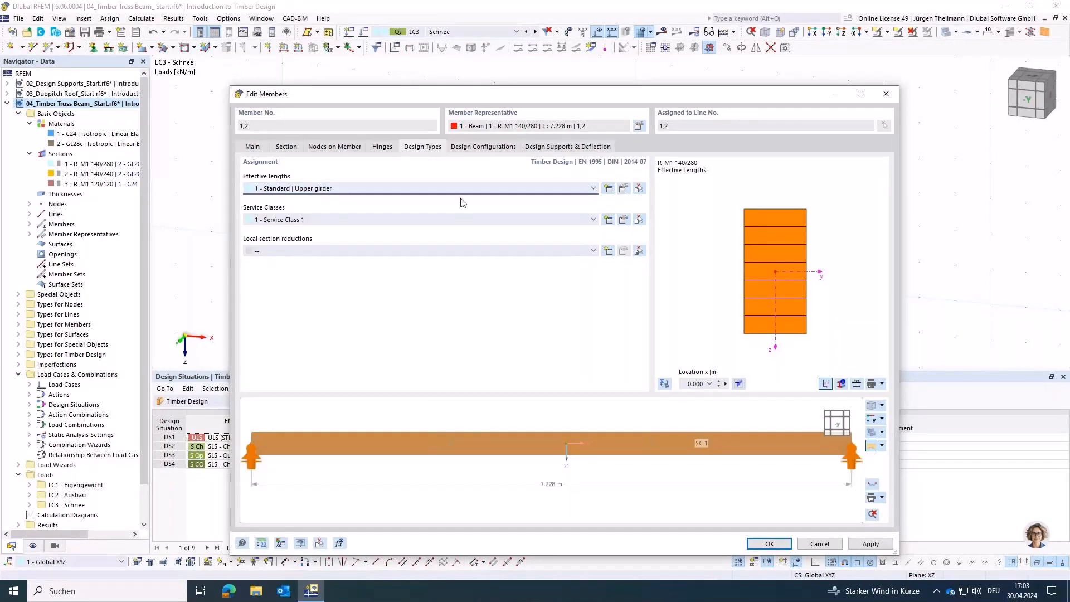
- Check the Upper girder nodal supports and effective lengths as factors and absolute values, keep absolute values, and confirm the top chord settings
left_click(623, 188)
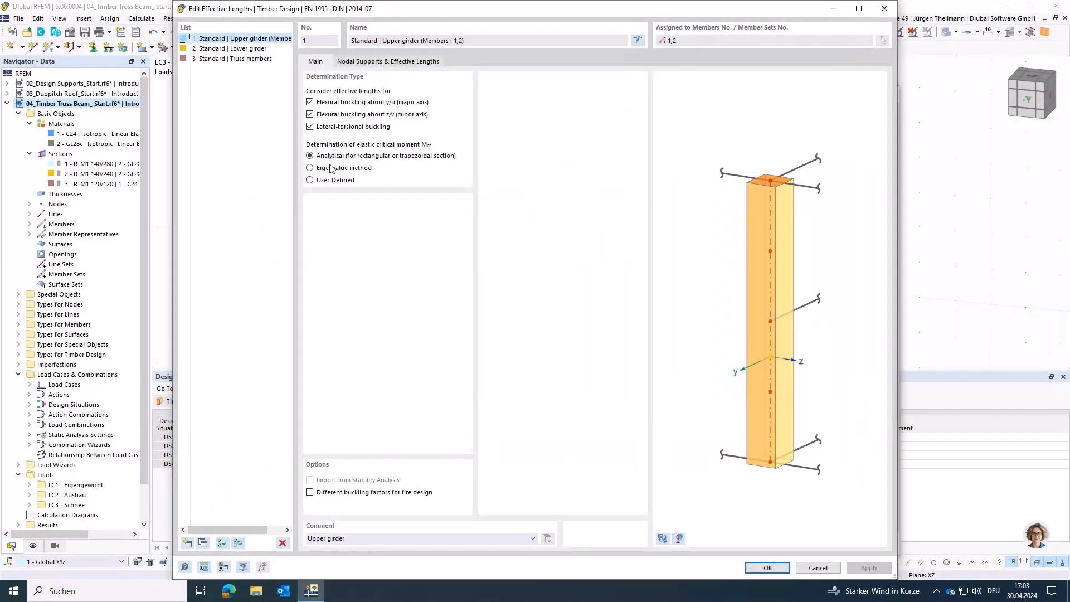
left_click(385, 61)
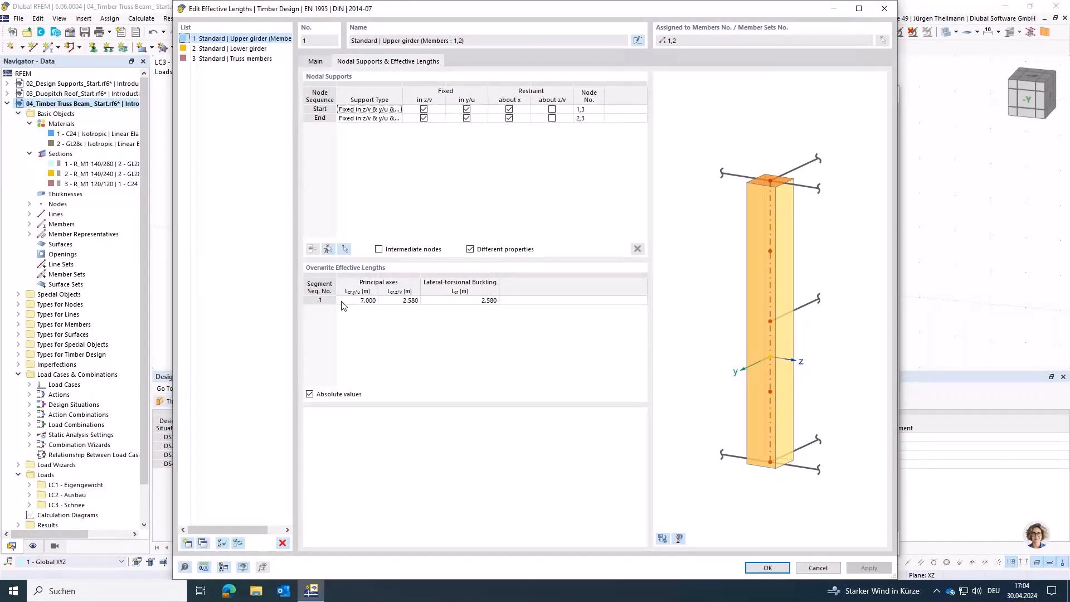
left_click(311, 395)
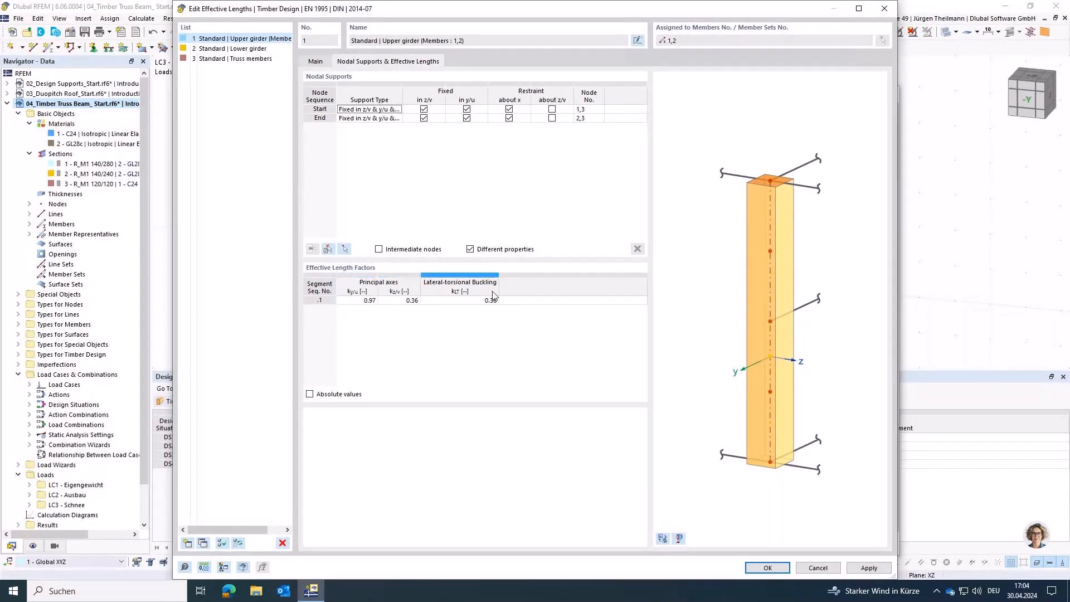
left_click(310, 395)
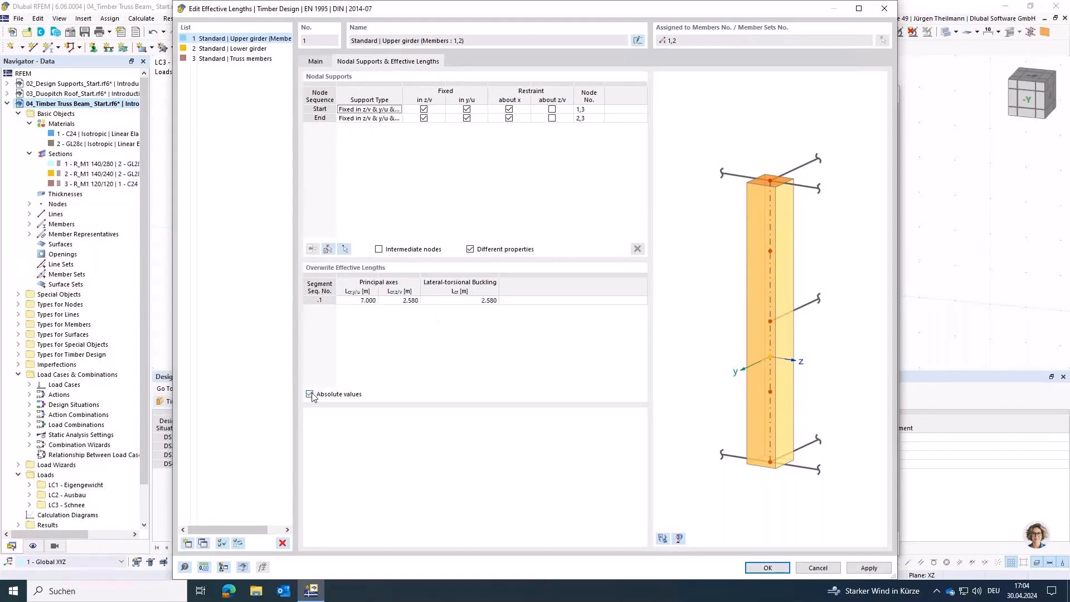
left_click(767, 567)
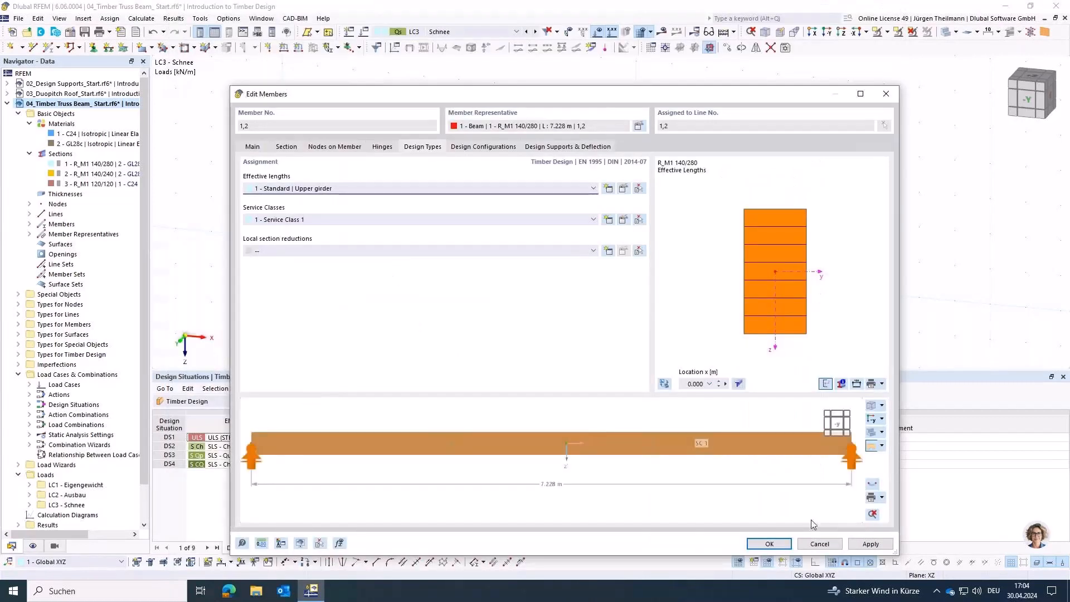
left_click(774, 546)
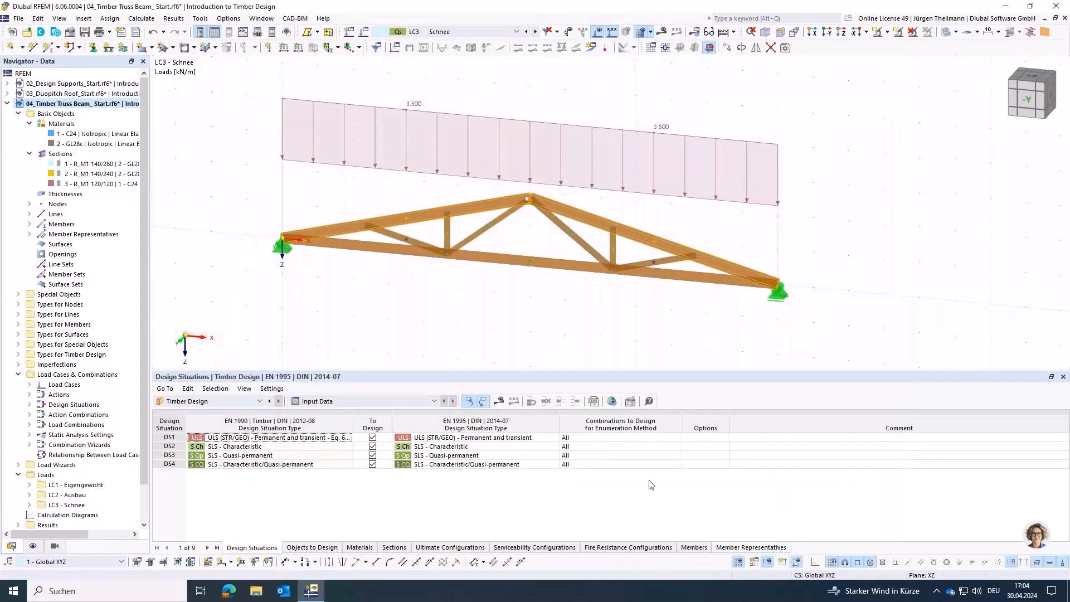
- Assign the effective lengths definition Standard | Lower girder to the 14 m bottom chord member and confirm
double_click(495, 260)
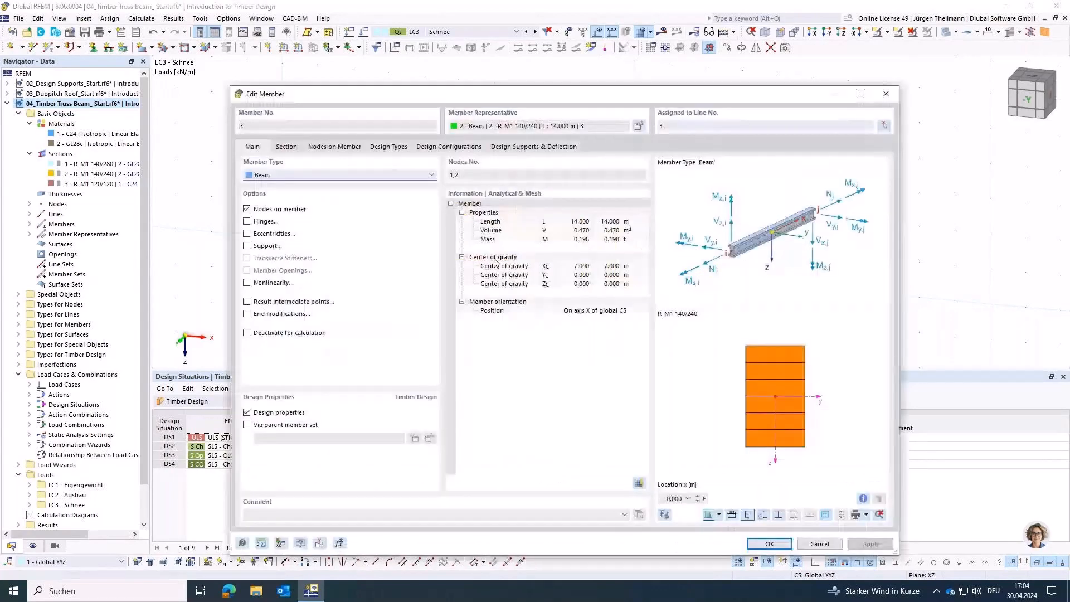
left_click(384, 147)
left_click(377, 187)
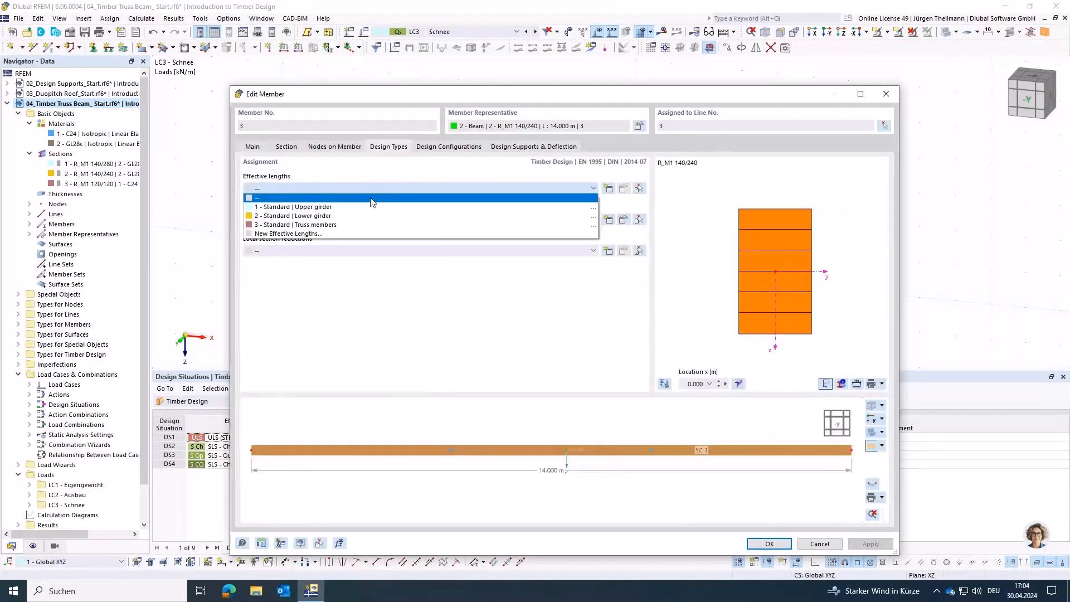
left_click(252, 217)
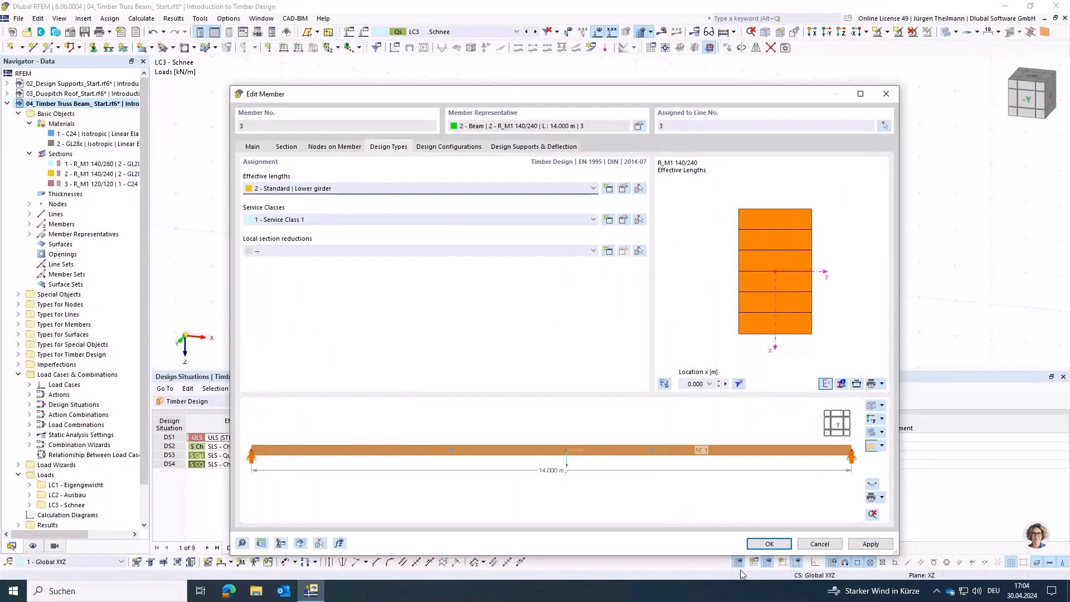
left_click(765, 544)
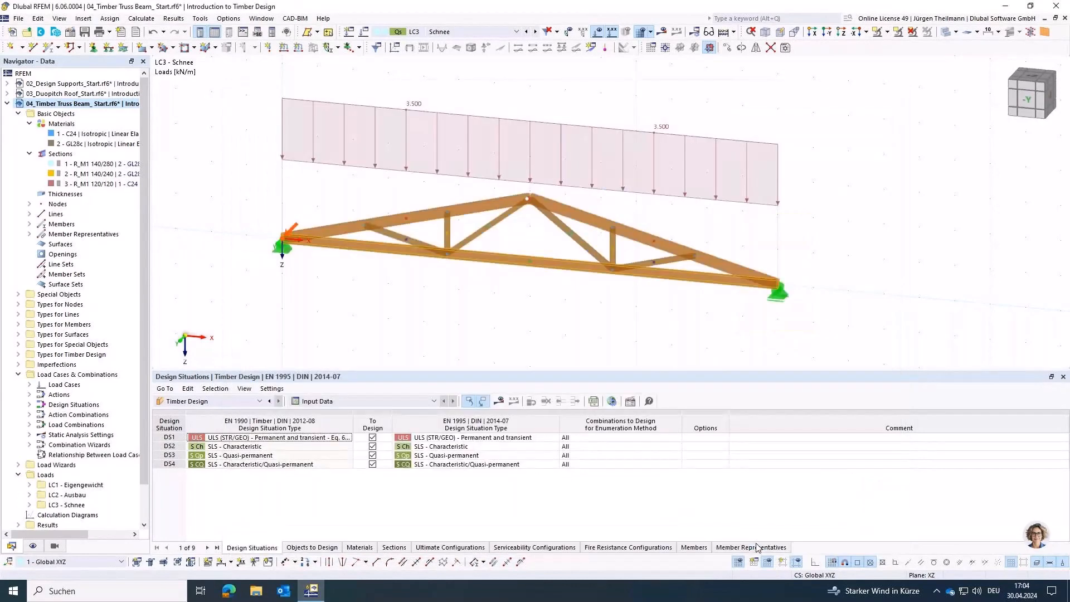
- Assign the effective lengths definition Standard | Truss members to all six vertical and diagonal web members together
left_click(406, 239)
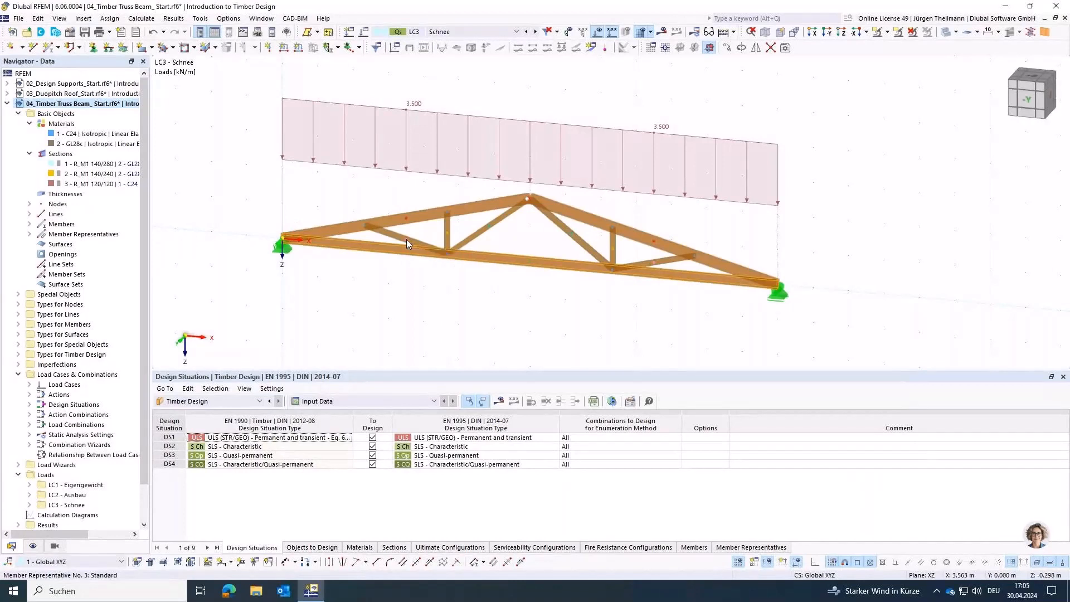
left_click(449, 236)
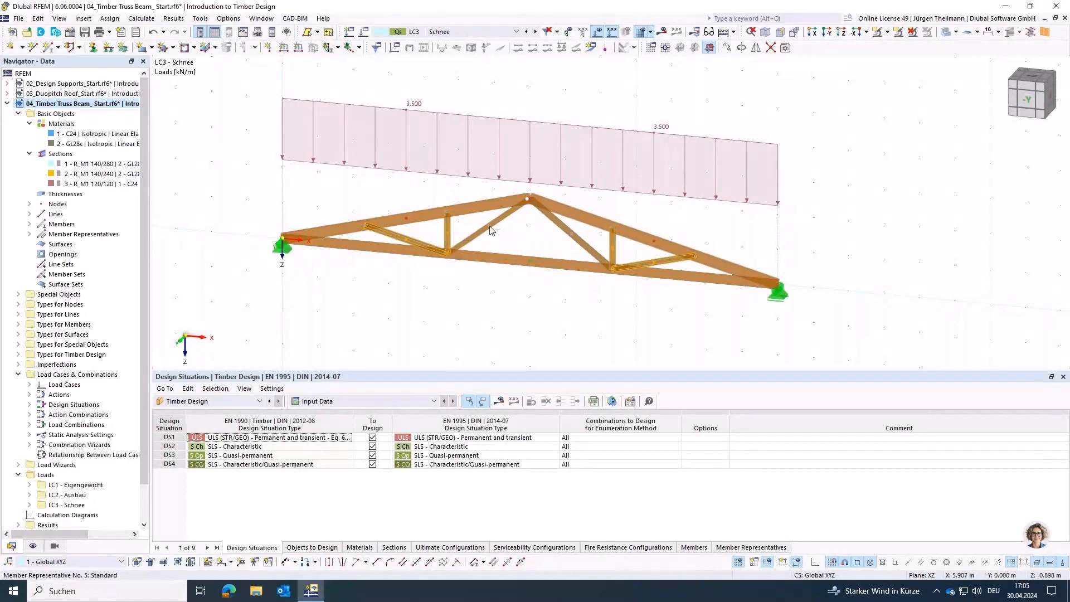
left_click(490, 229)
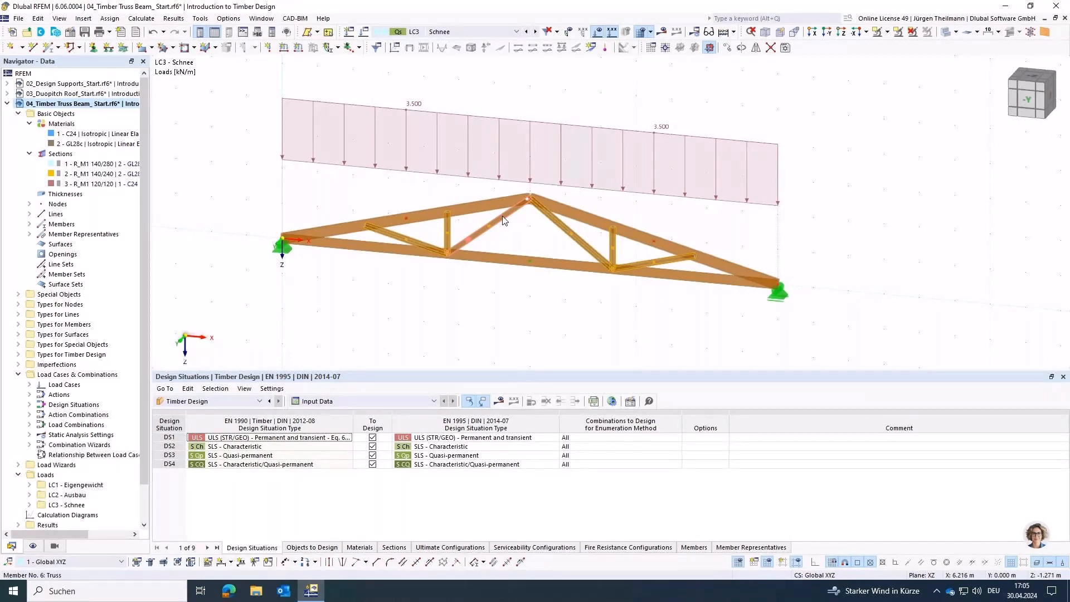
double_click(504, 220)
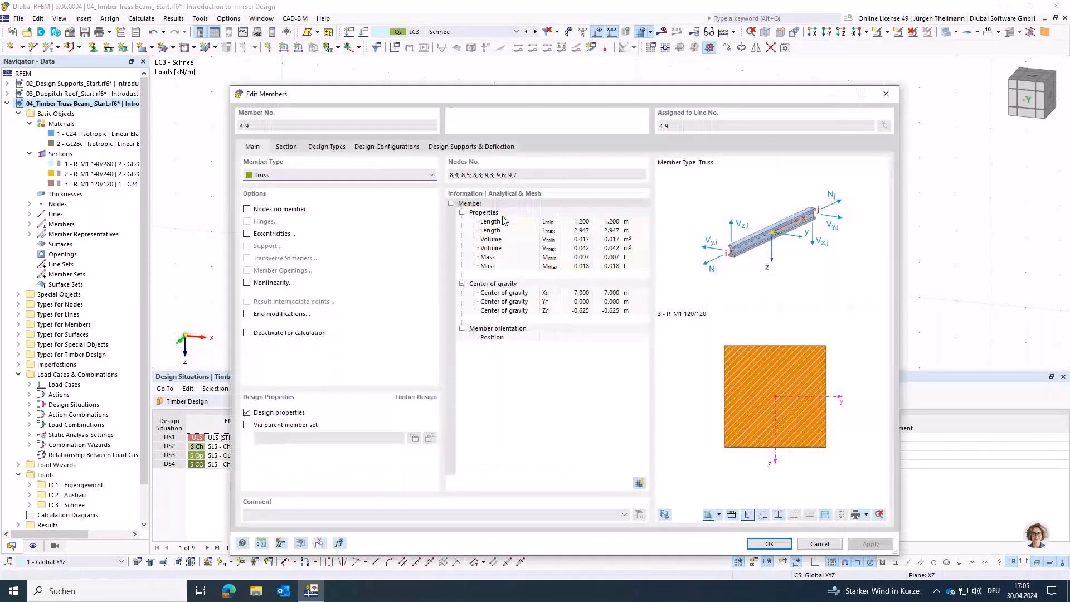
left_click(327, 147)
left_click(279, 188)
left_click(255, 226)
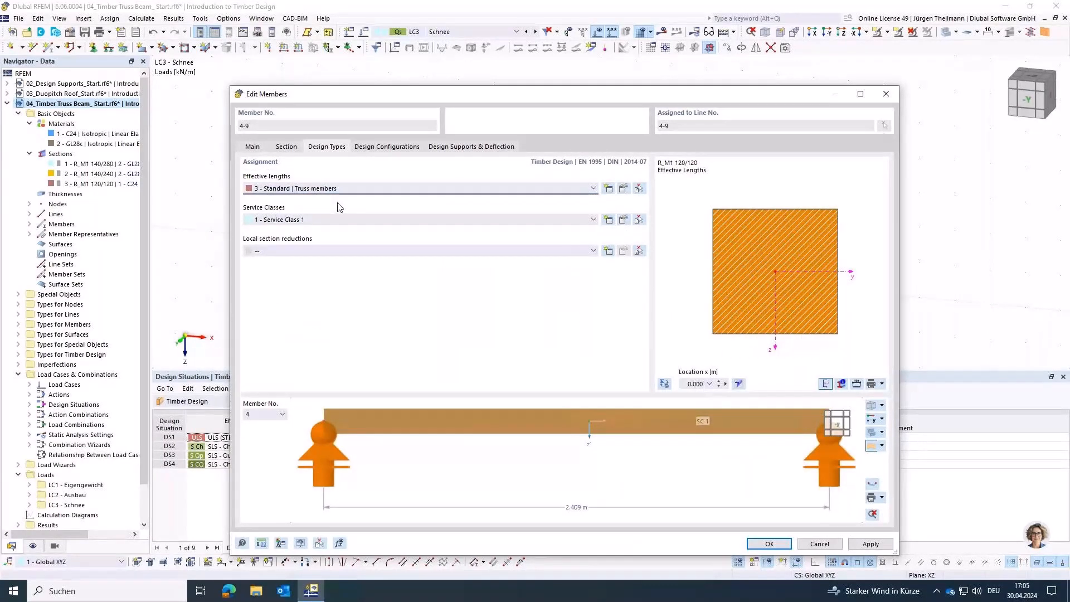
left_click(769, 544)
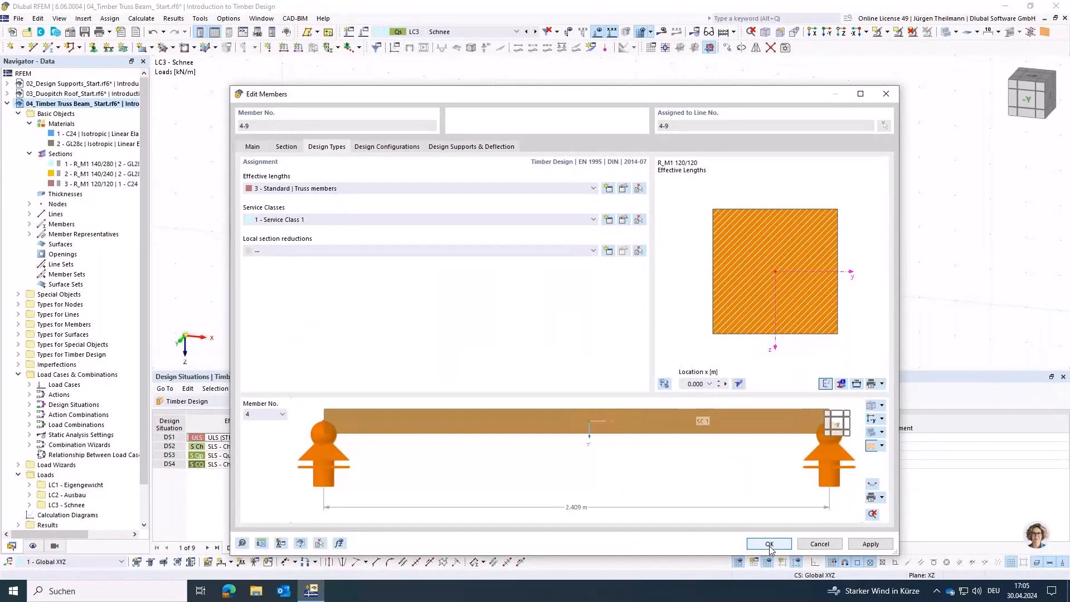
- Calculate the model and show the timber design check ratios on the truss members
left_click(505, 401)
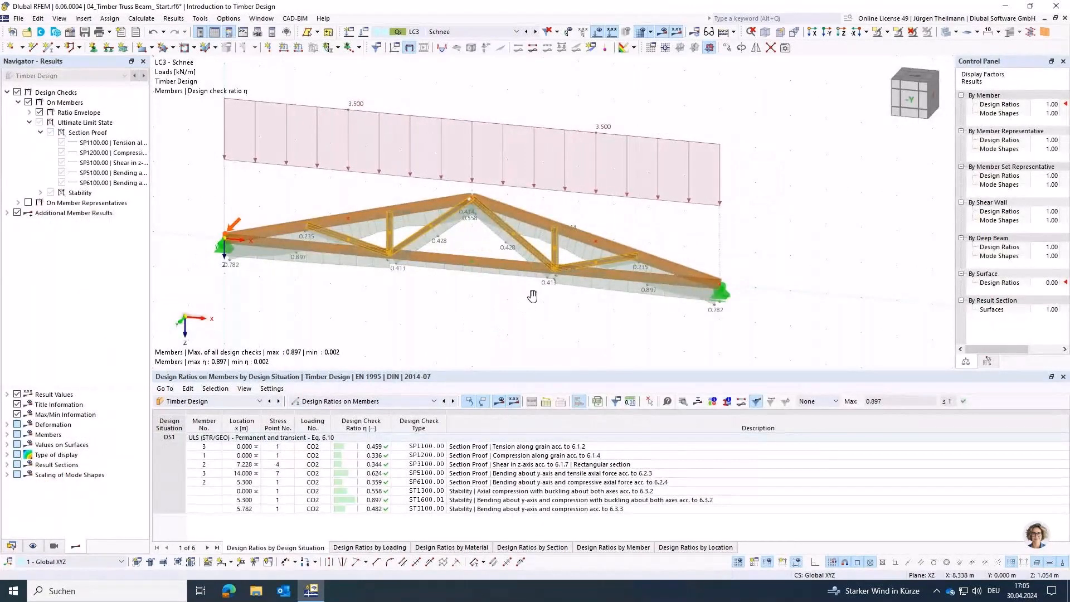
middle_click_drag(535, 296, 597, 264)
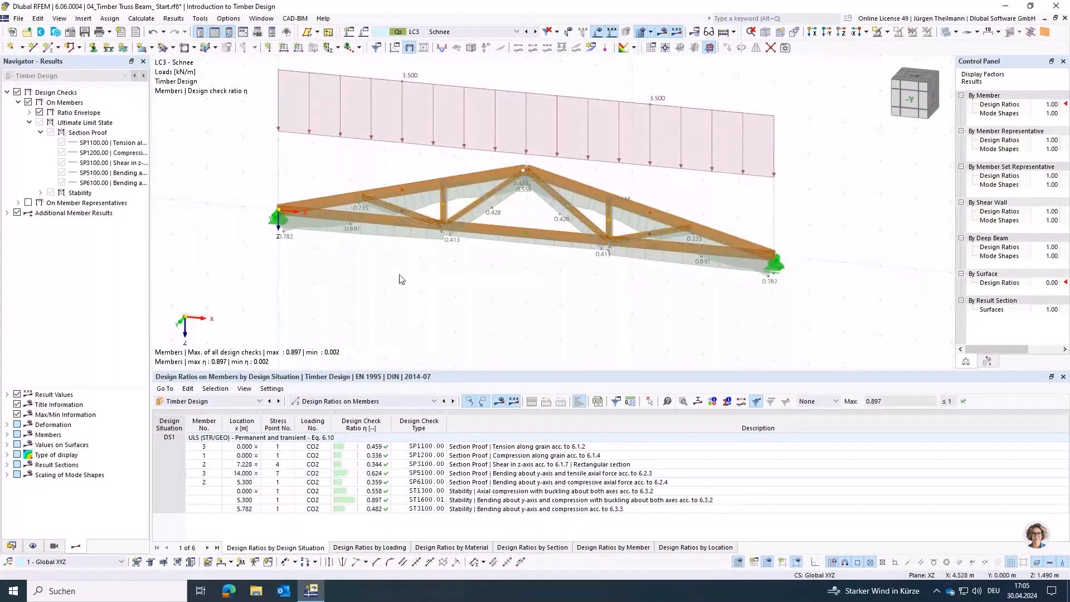
middle_click_drag(399, 275, 426, 275, "ctrl")
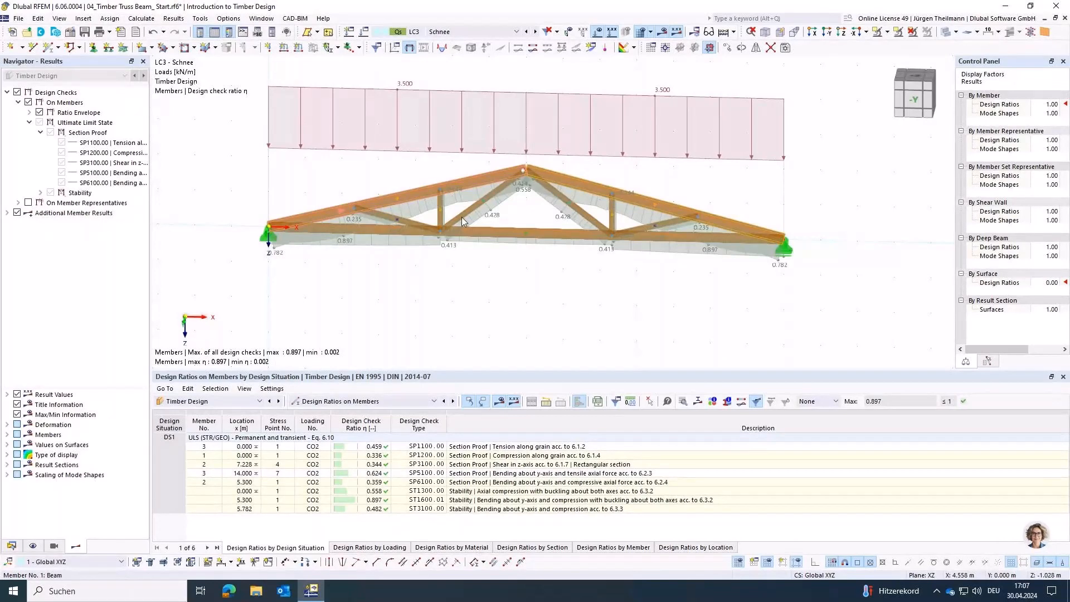
- Create a member set of type Continuous Members from the two top chord members, accepting deletion of the existing results
right_click(475, 176)
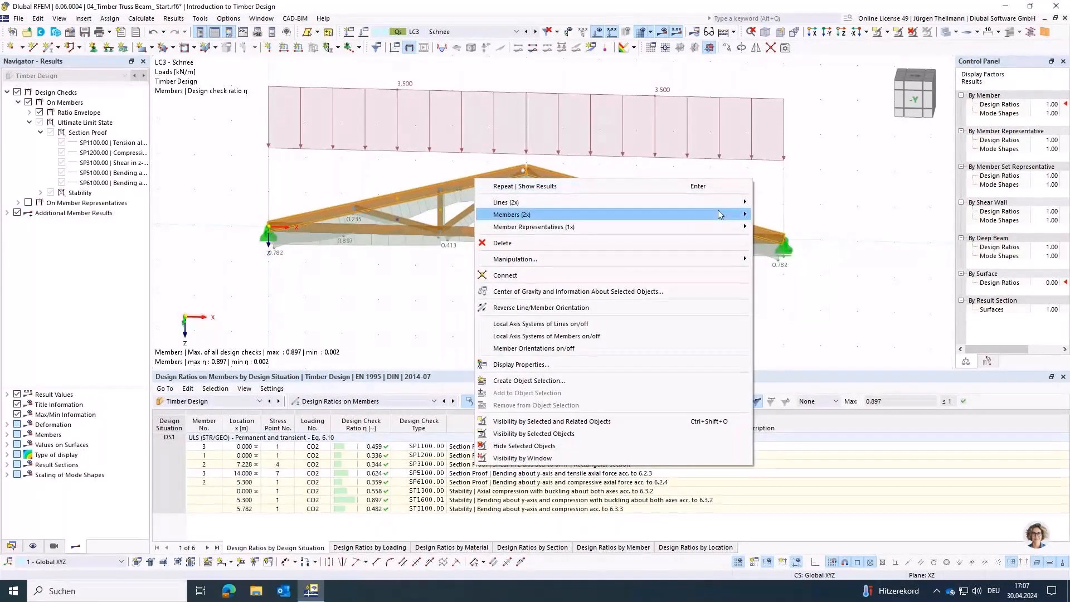
mouse_move(721, 215)
left_click(923, 272)
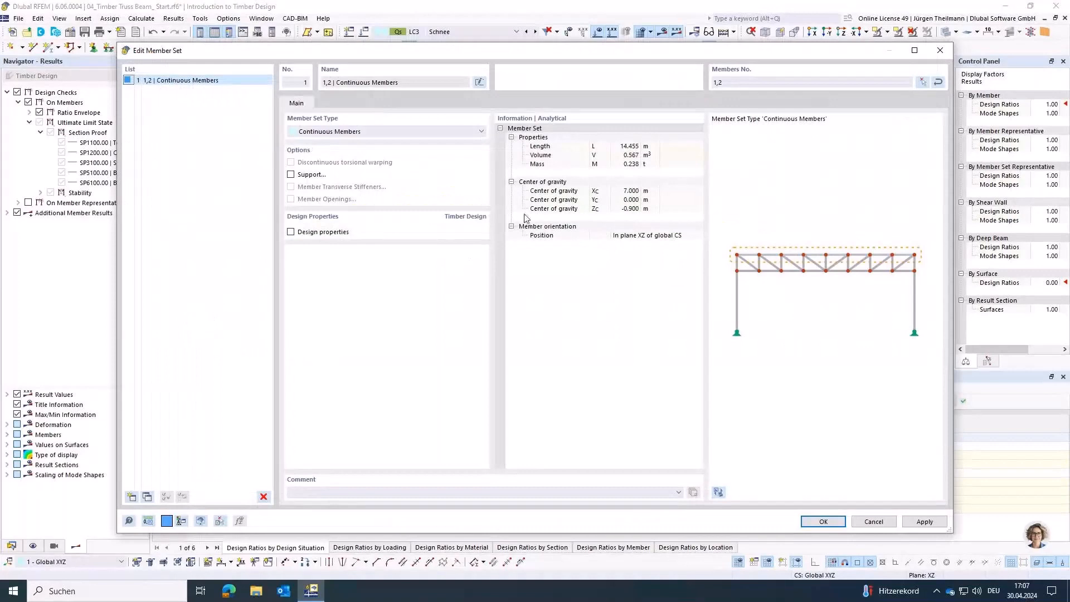
left_click(824, 521)
left_click(583, 345)
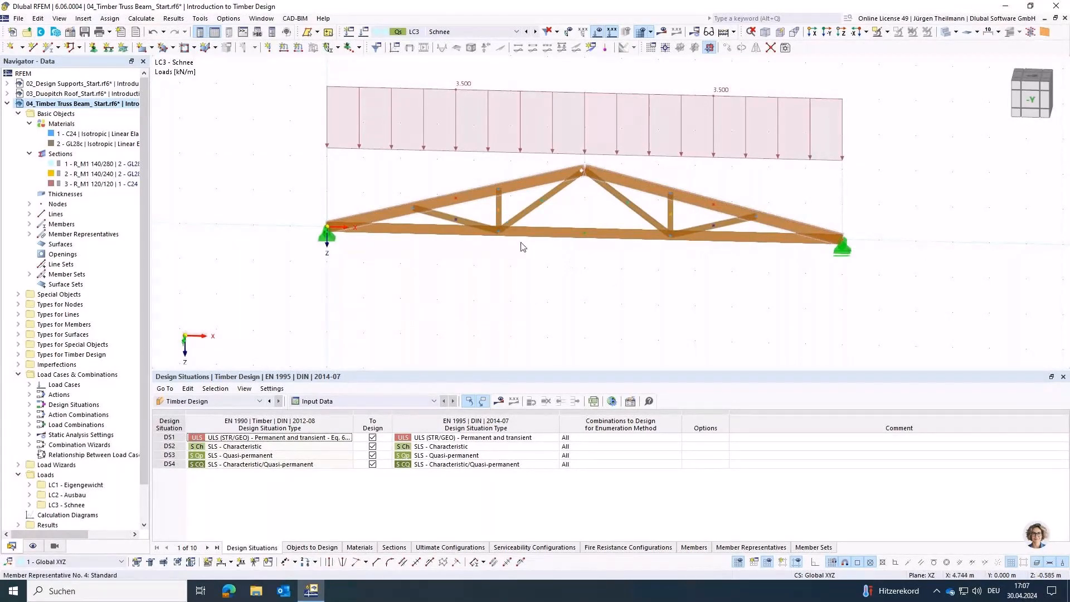
middle_click_drag(552, 293, 542, 313)
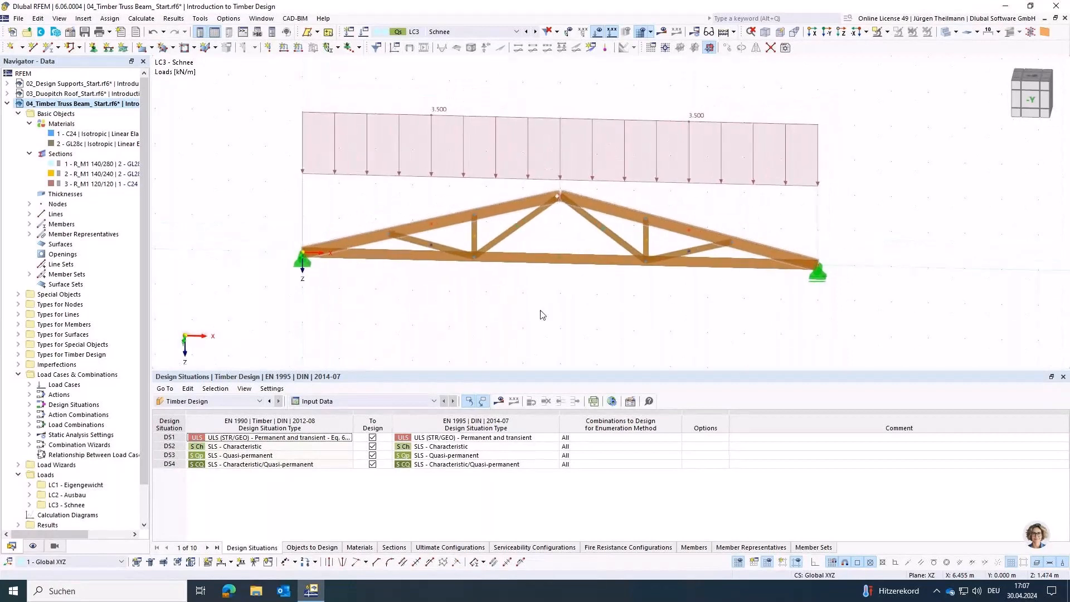